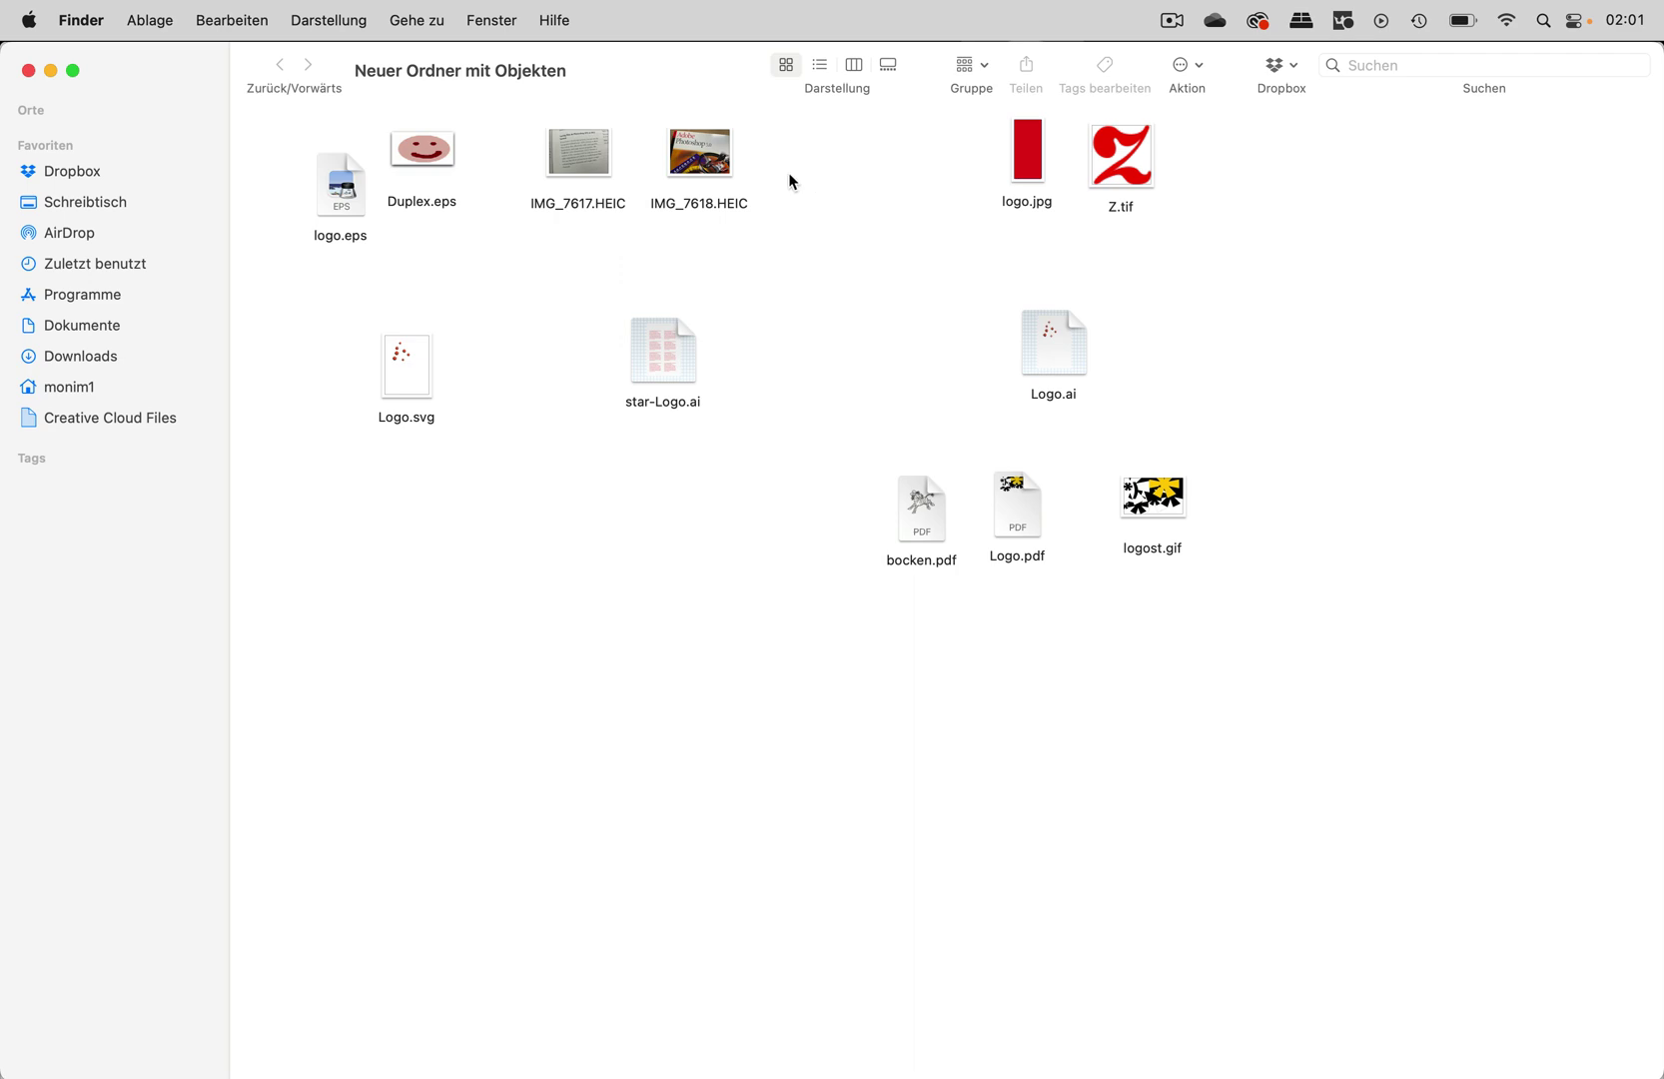
Step: Quick Look the IMG_7618 and IMG_7617 photos of the Photoshop 5.0 book in Finder
click(715, 169)
key(space)
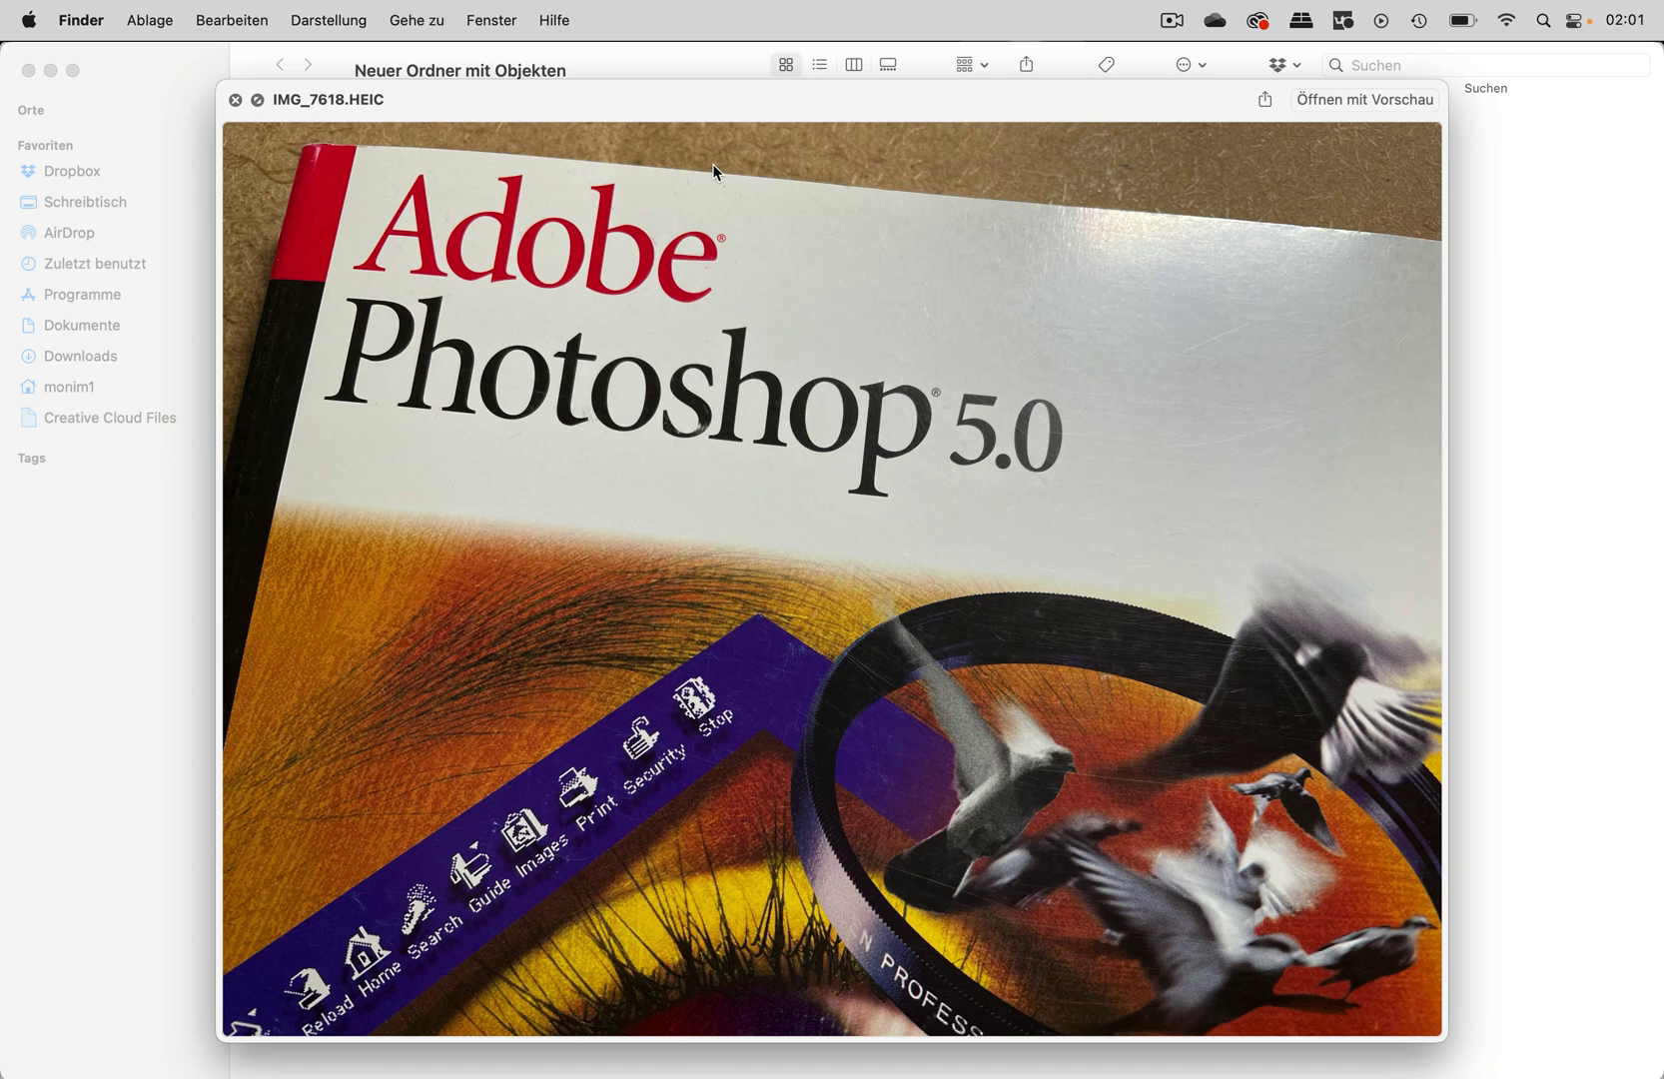
key(space)
click(595, 149)
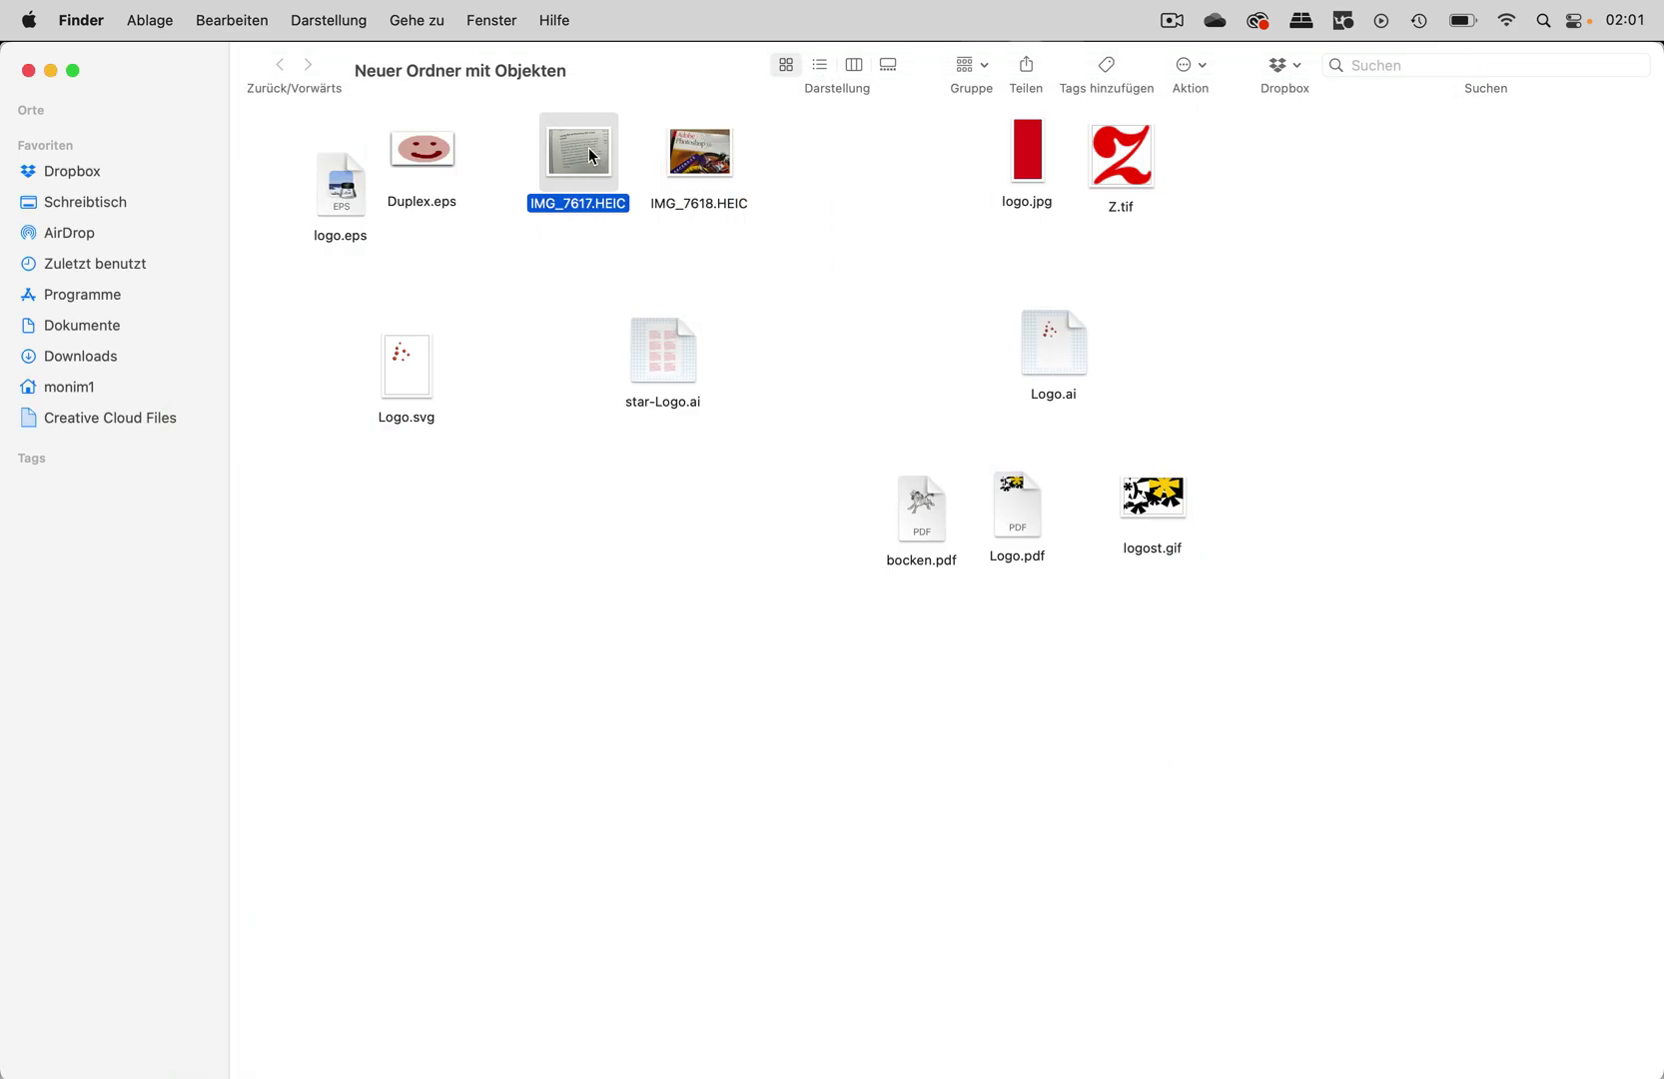
key(space)
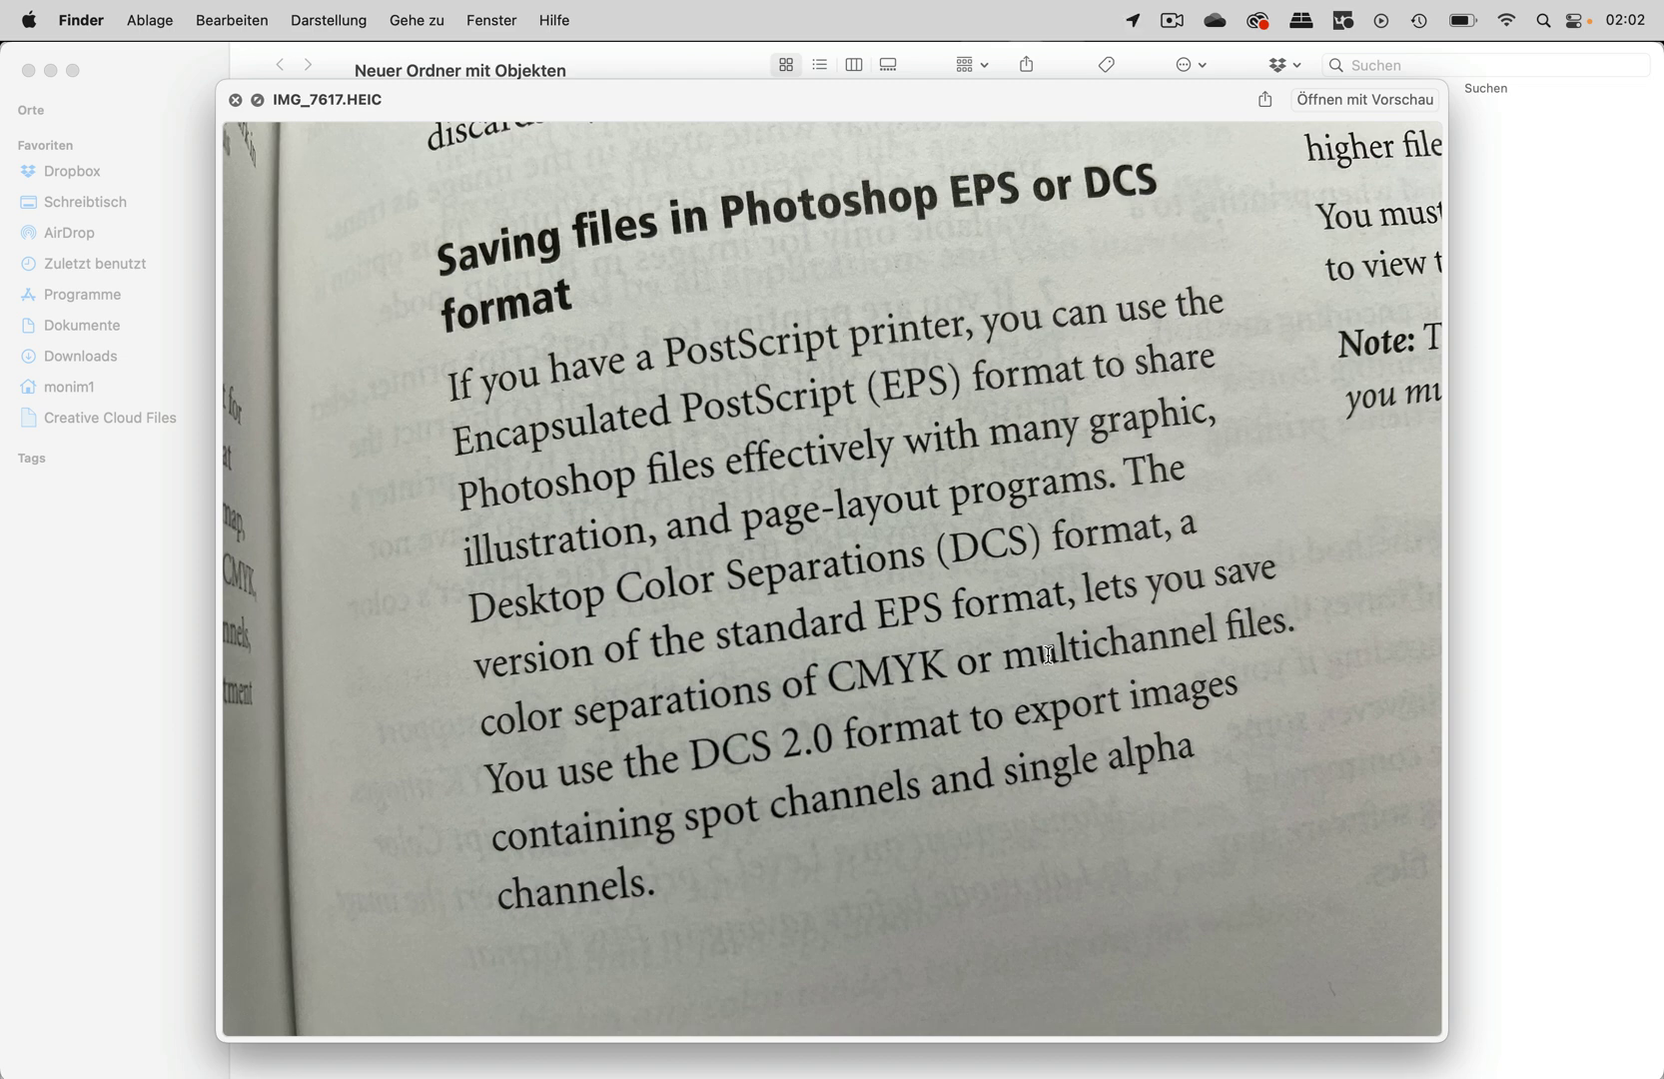
key(space)
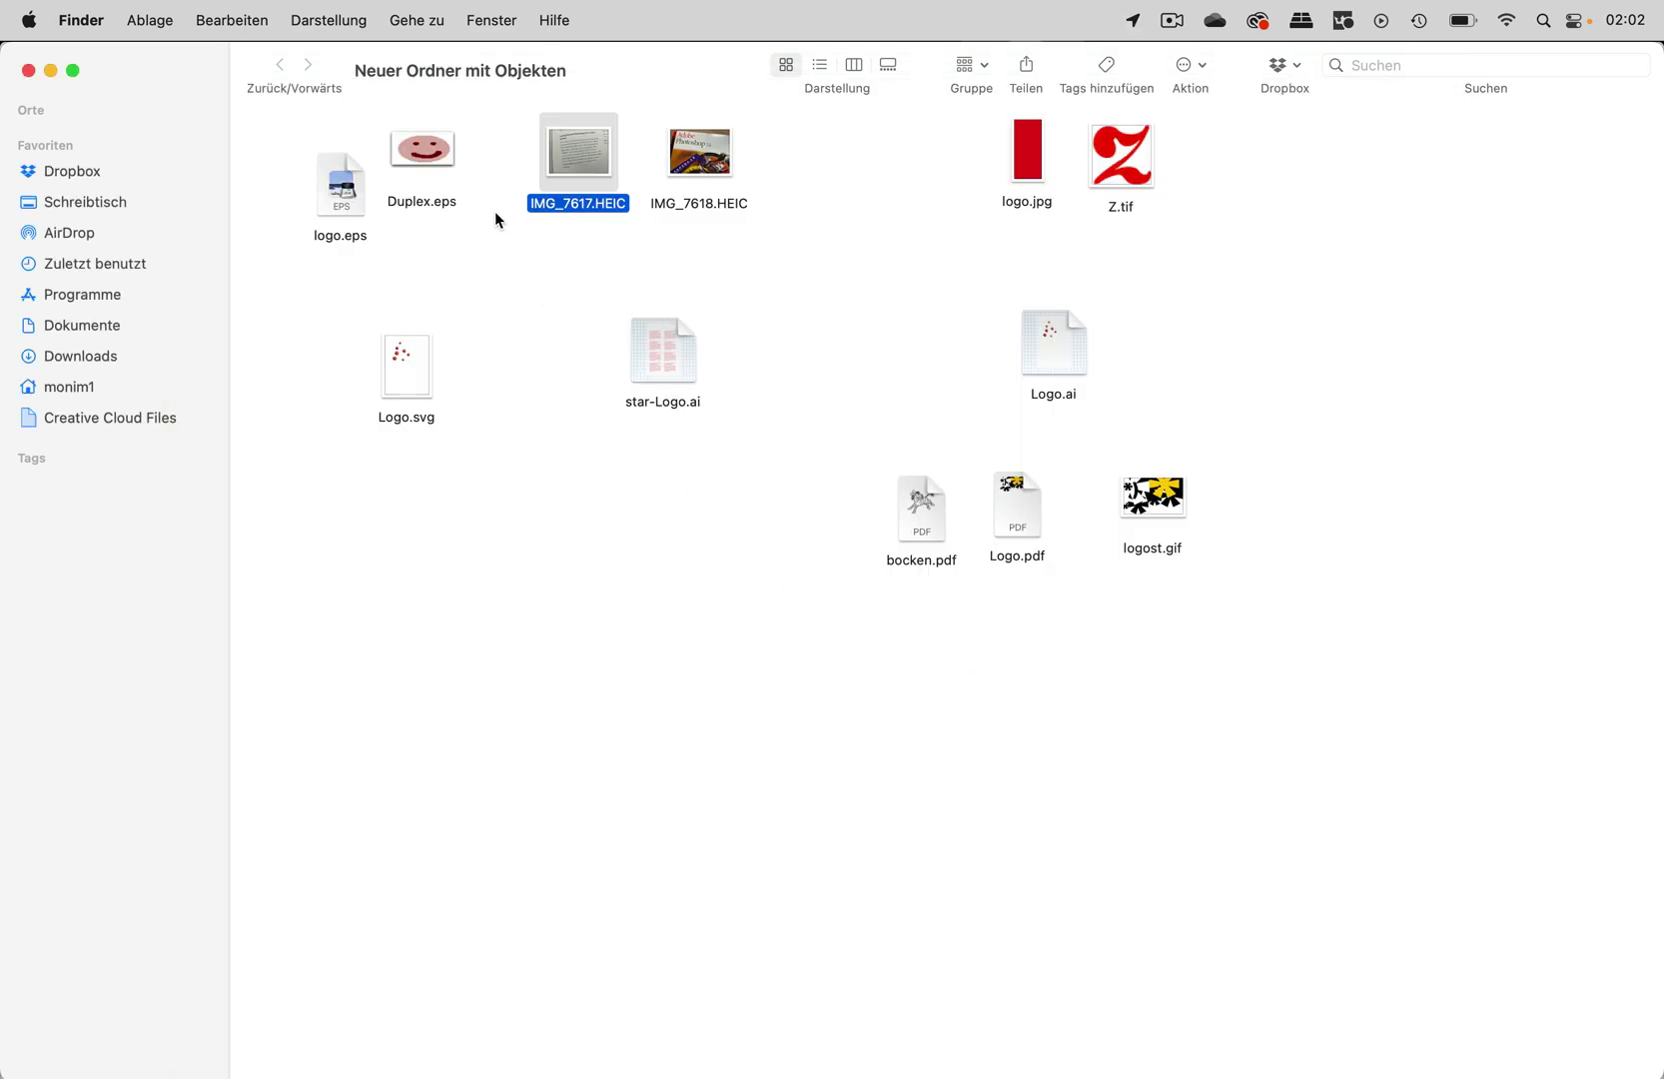
Step: Quick Look Duplex.eps, open it in Photoshop via the Dock and acknowledge the Pantone notice
click(441, 162)
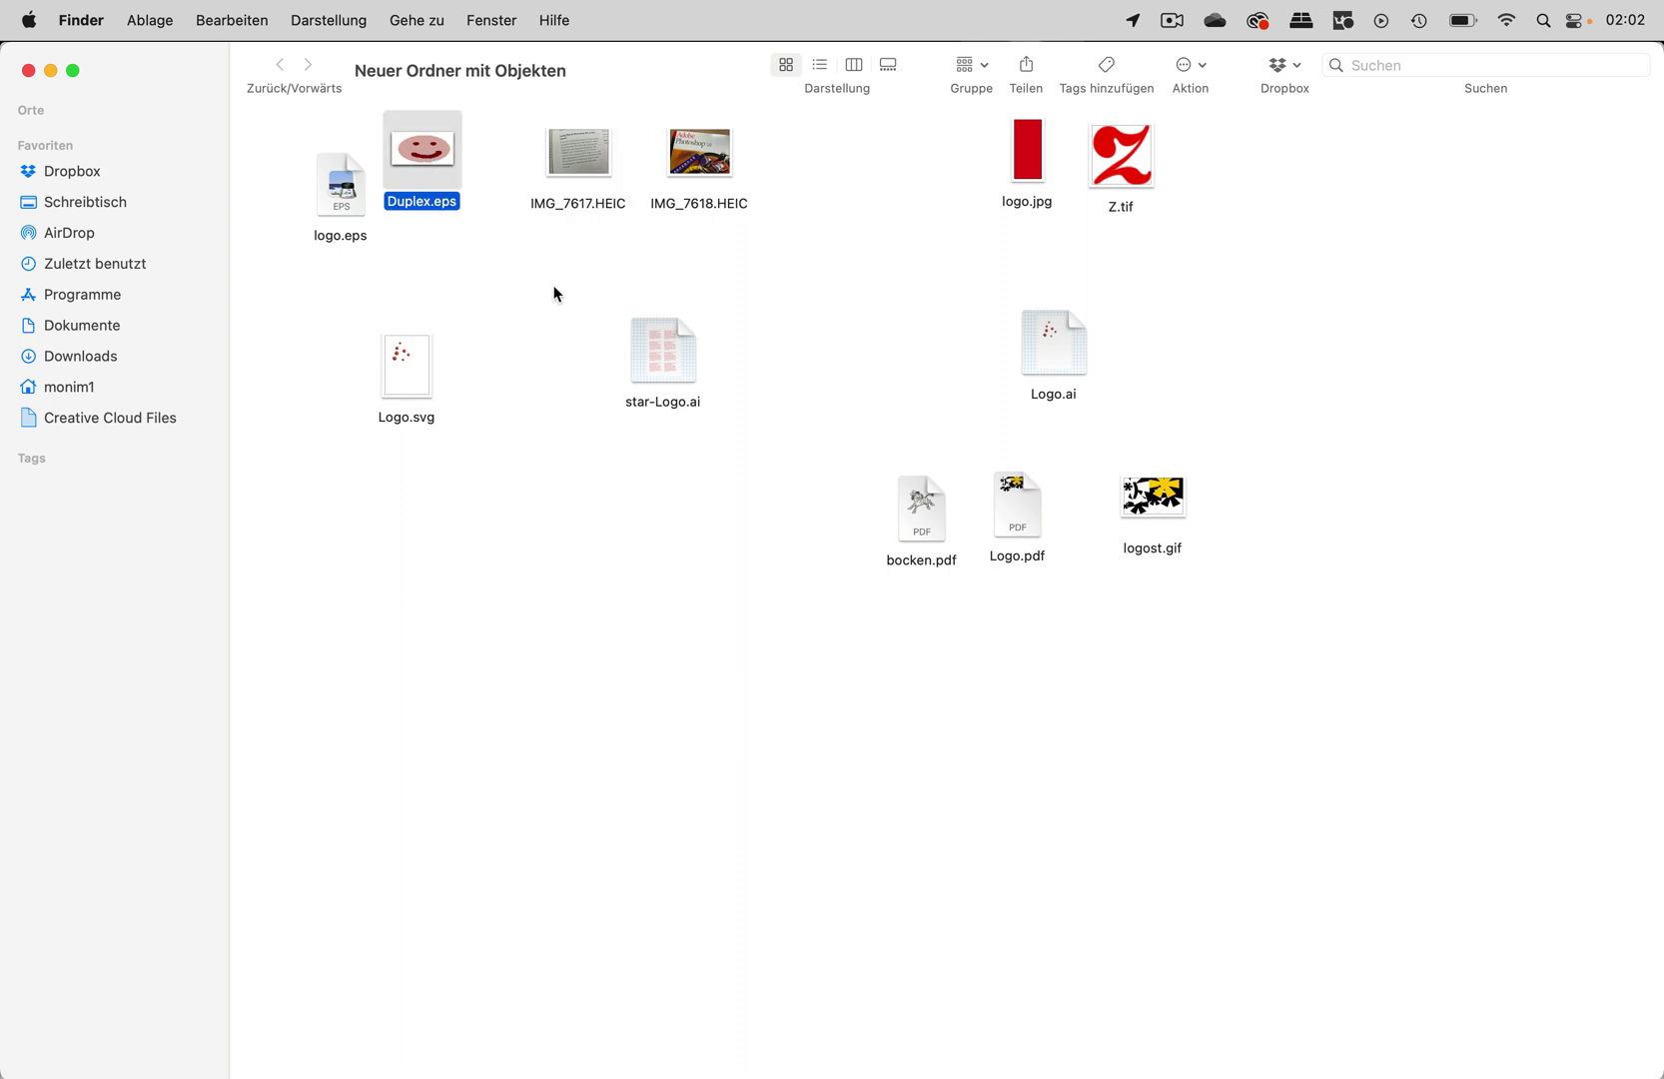
key(space)
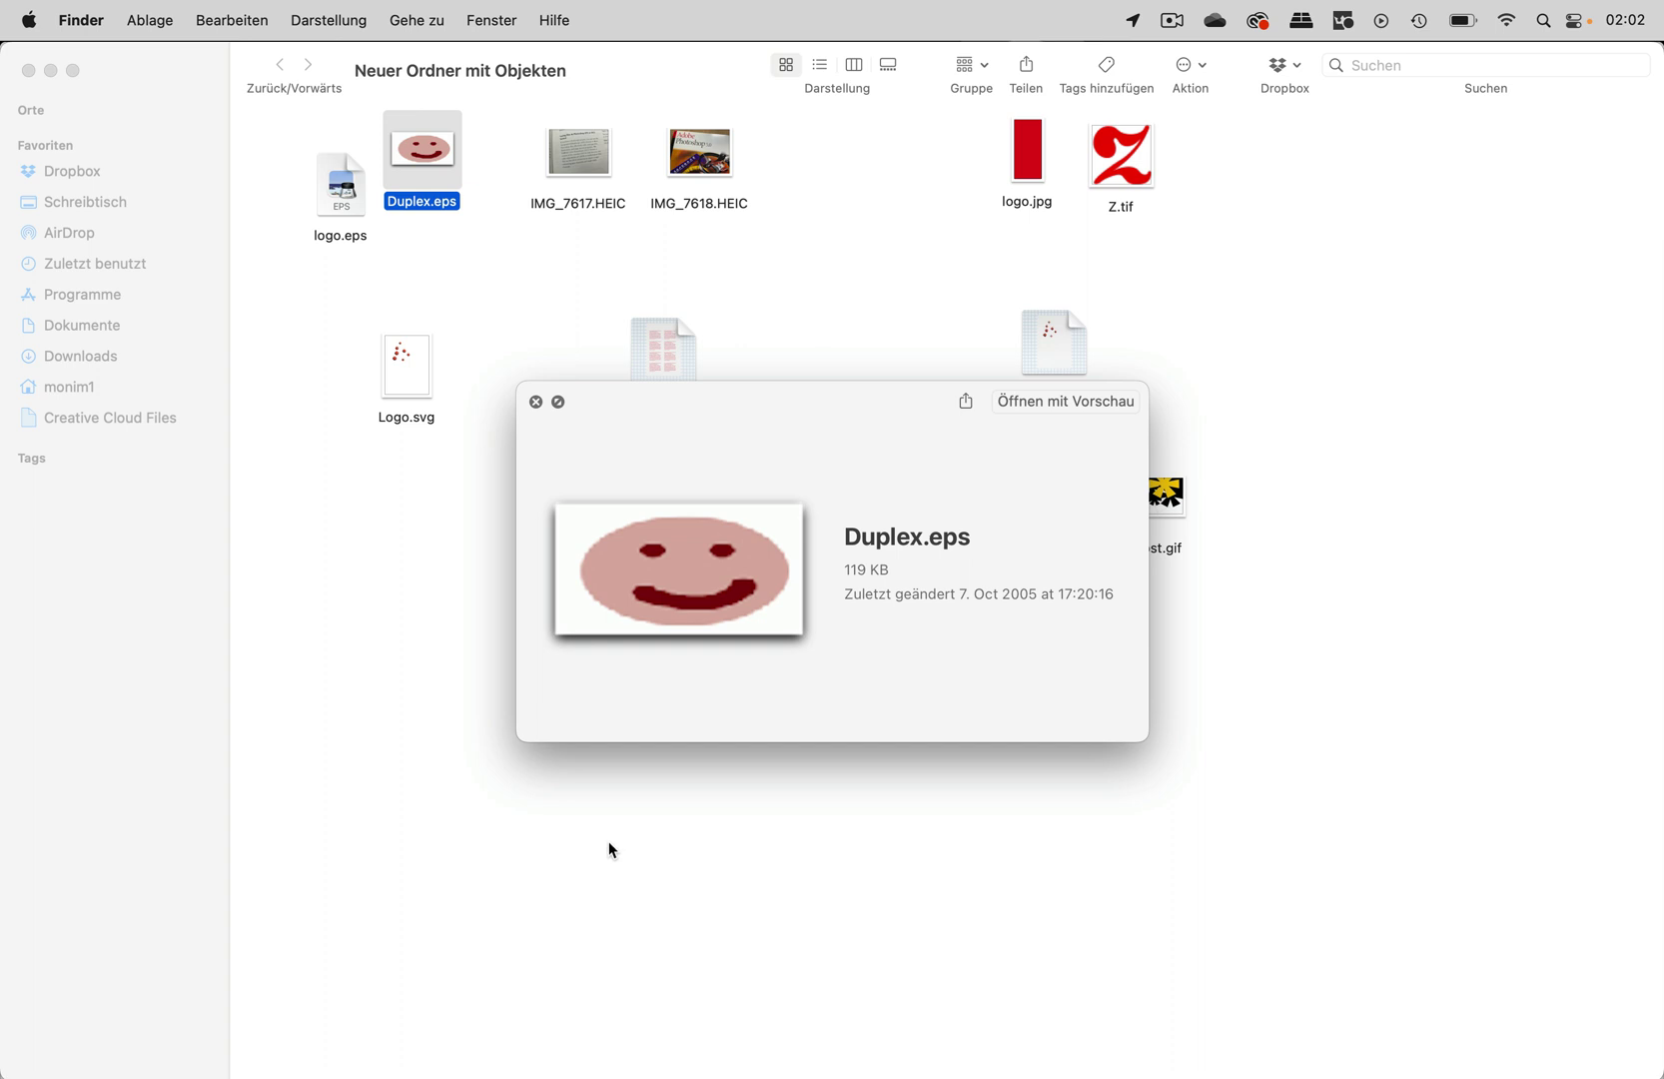
key(space)
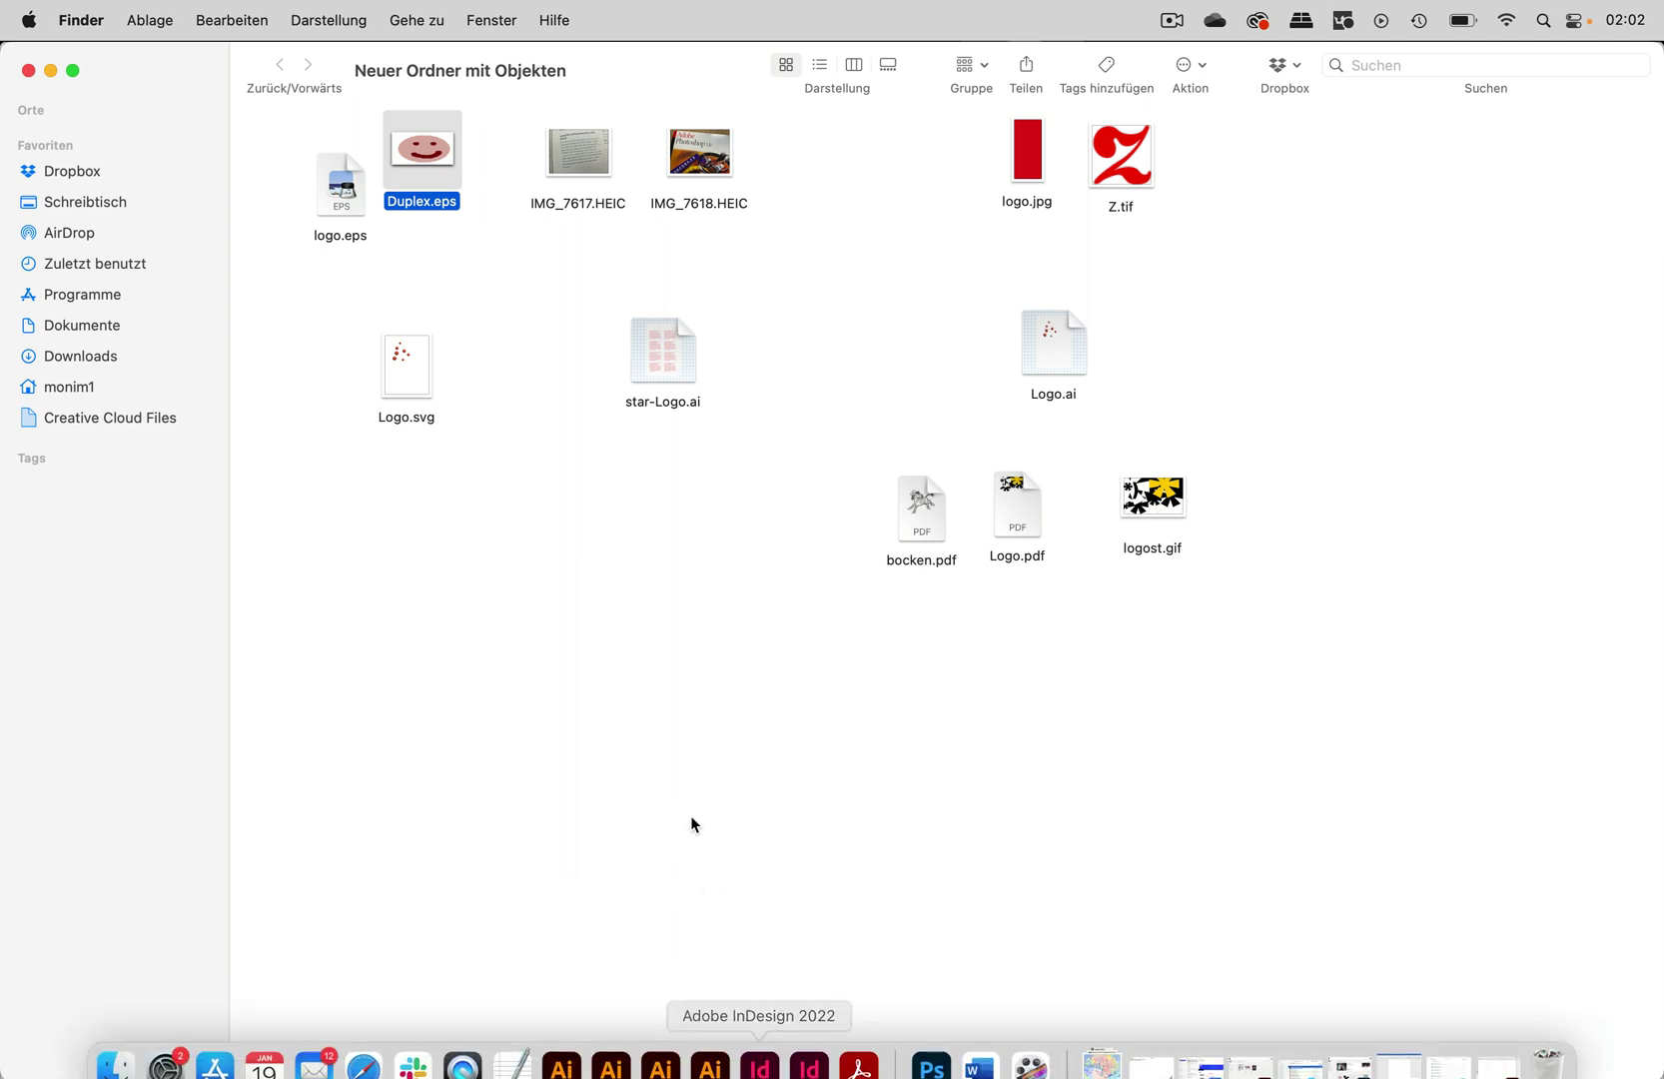
mouse_move(425, 158)
mouse_down()
mouse_move(1021, 1054)
mouse_move(931, 1046)
mouse_up()
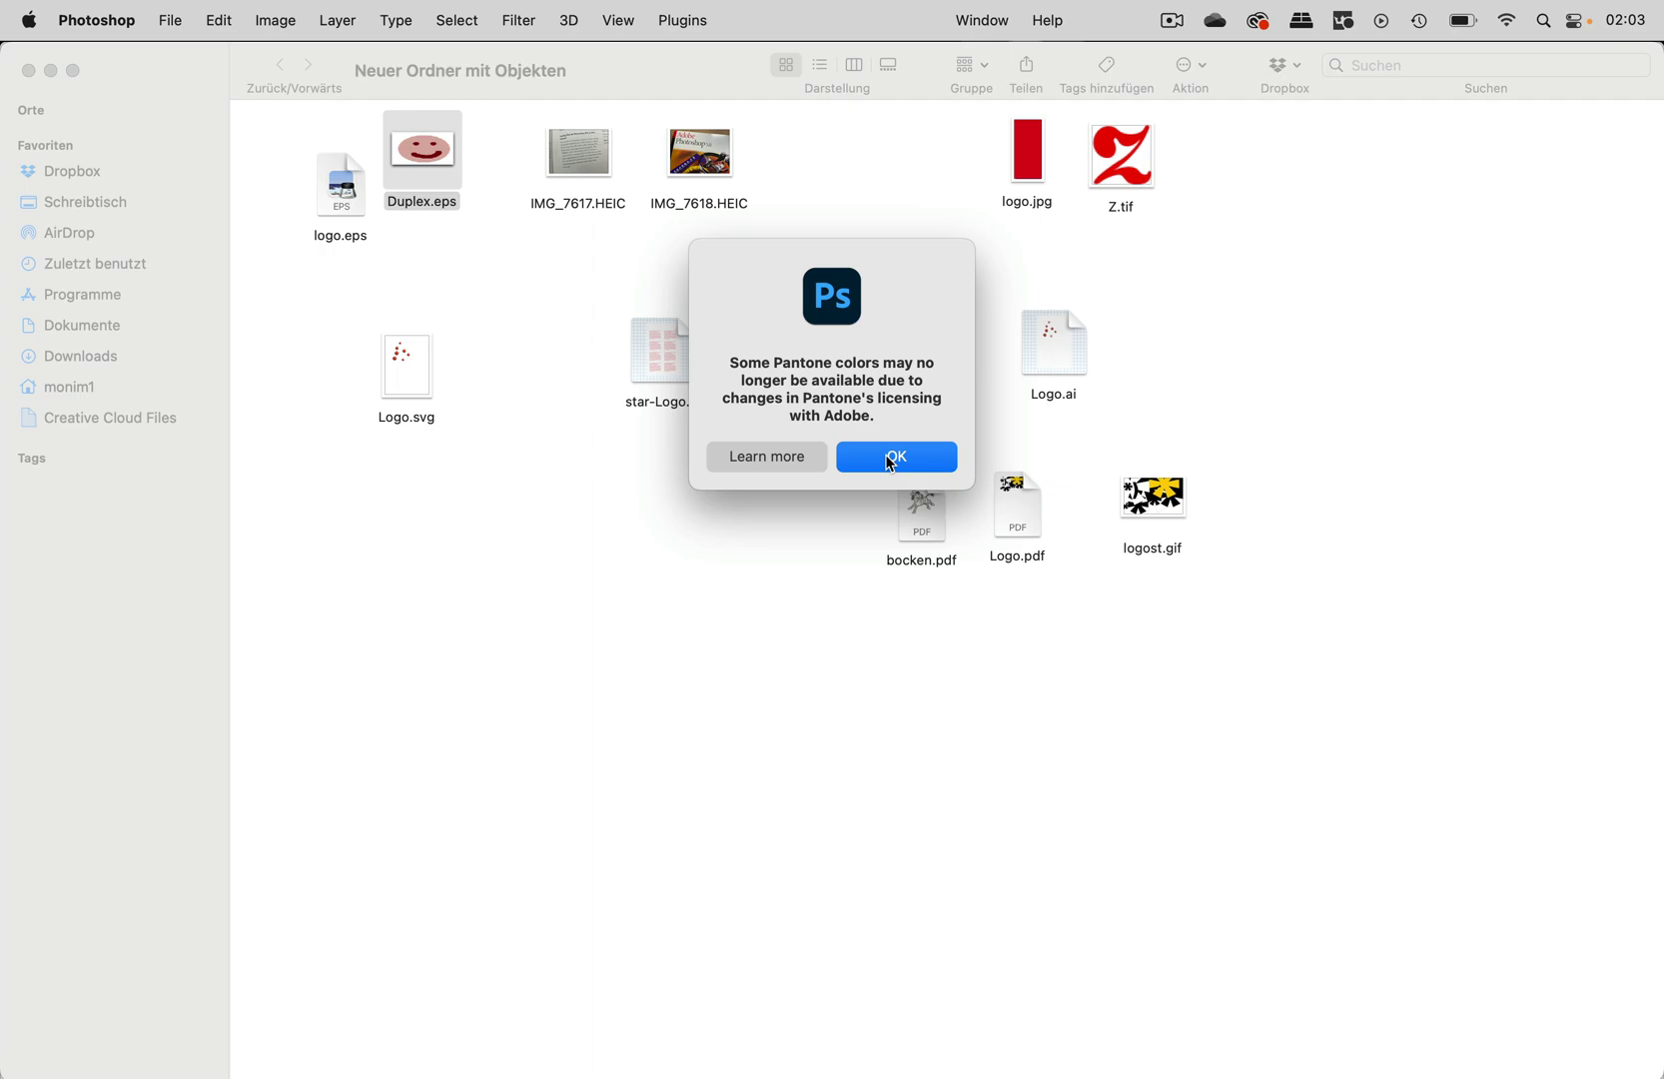
click(896, 456)
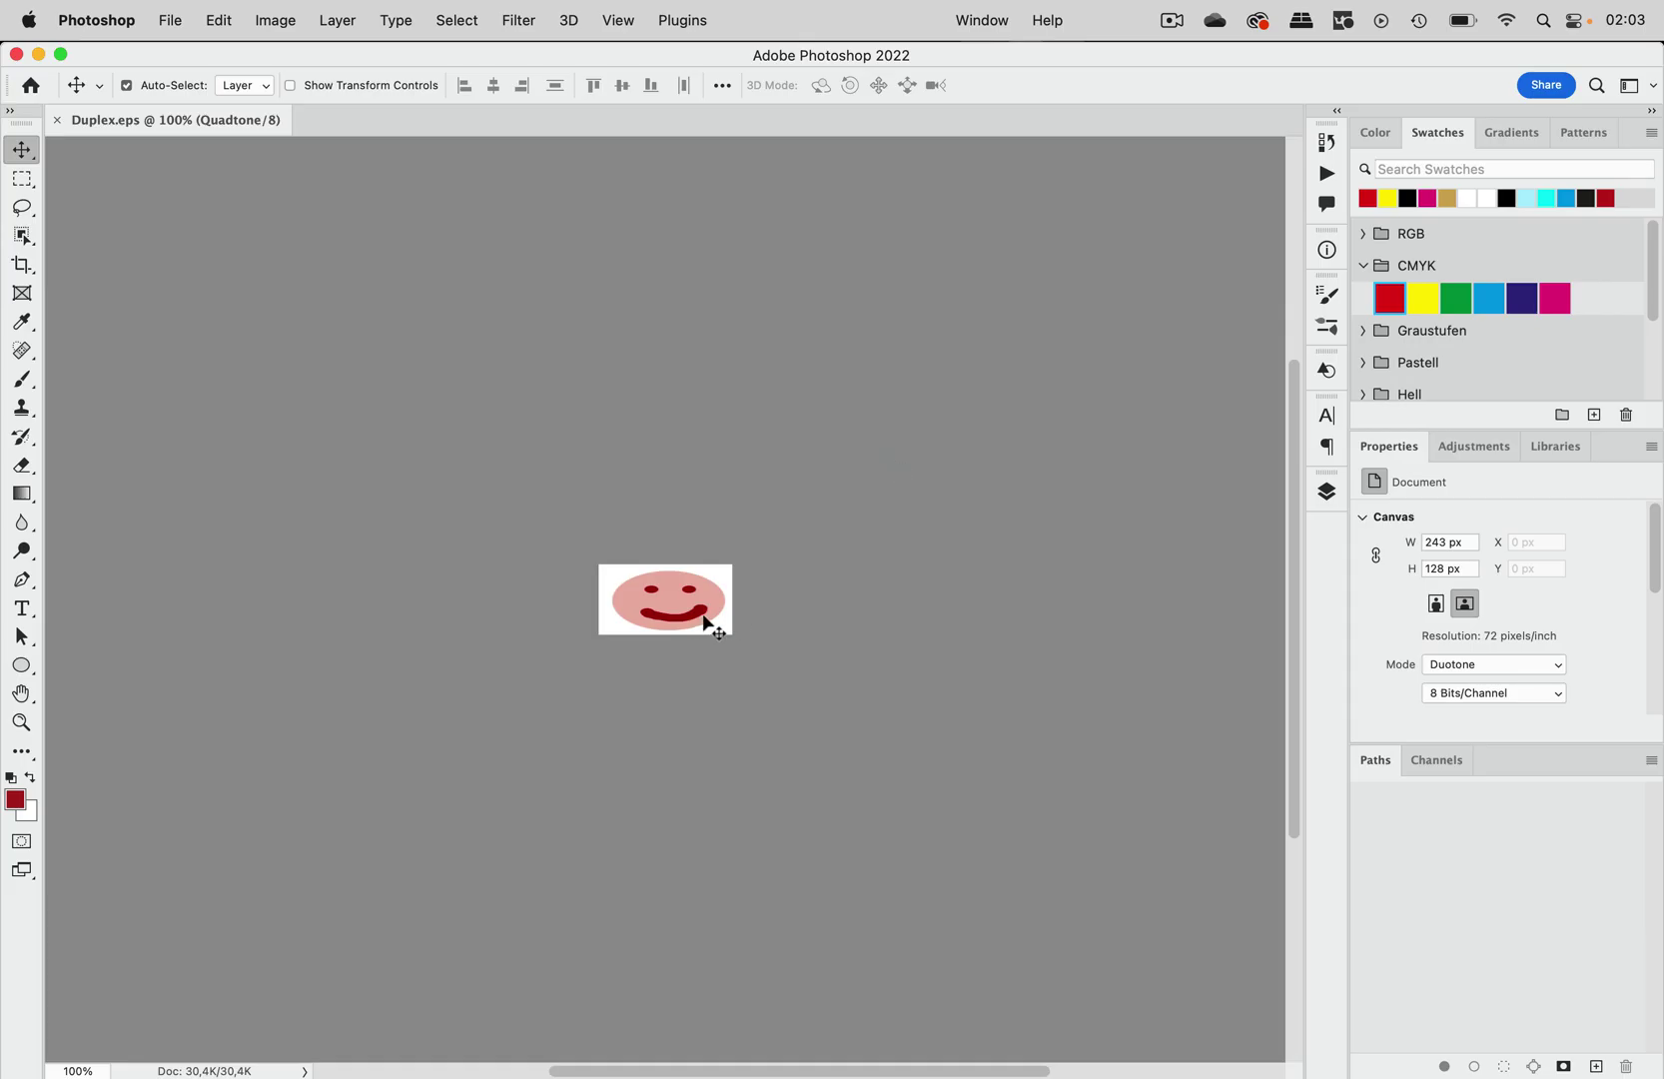
scroll(701, 623, up, 3)
scroll(709, 616, up, 3)
scroll(710, 617, up, 2)
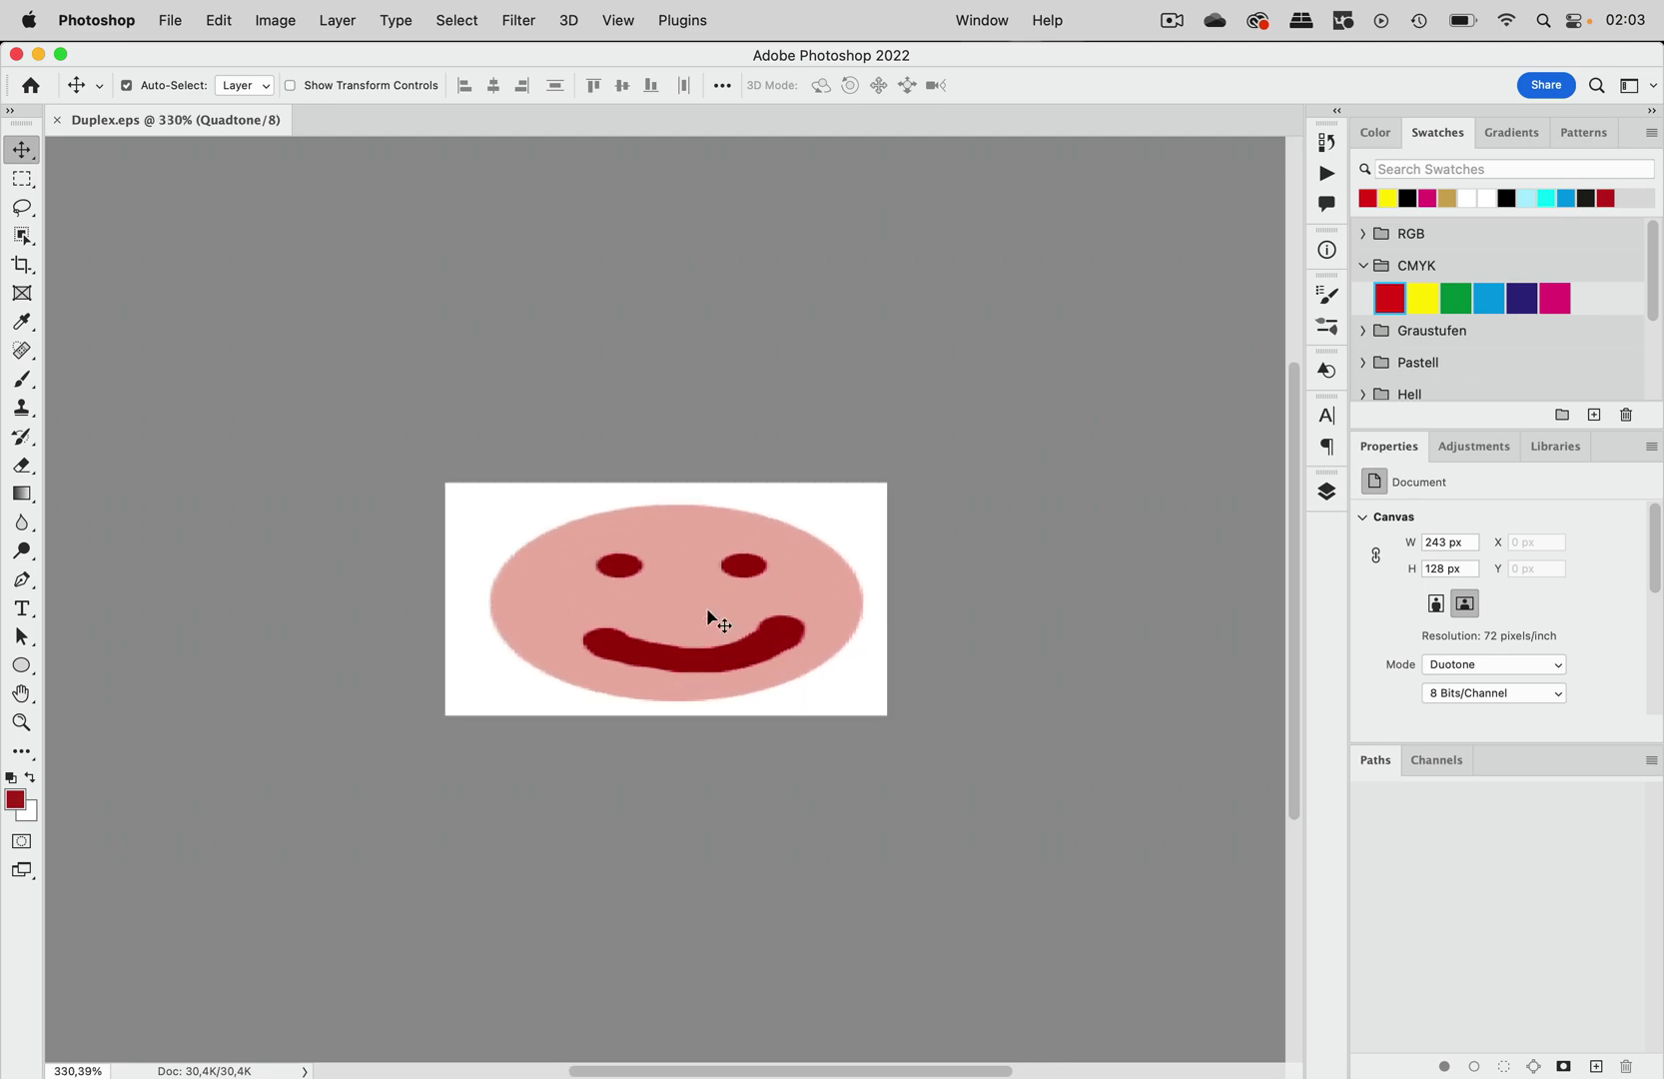
scroll(709, 616, up, 3)
scroll(710, 616, up, 3)
scroll(710, 616, up, 2)
scroll(720, 624, down, 2)
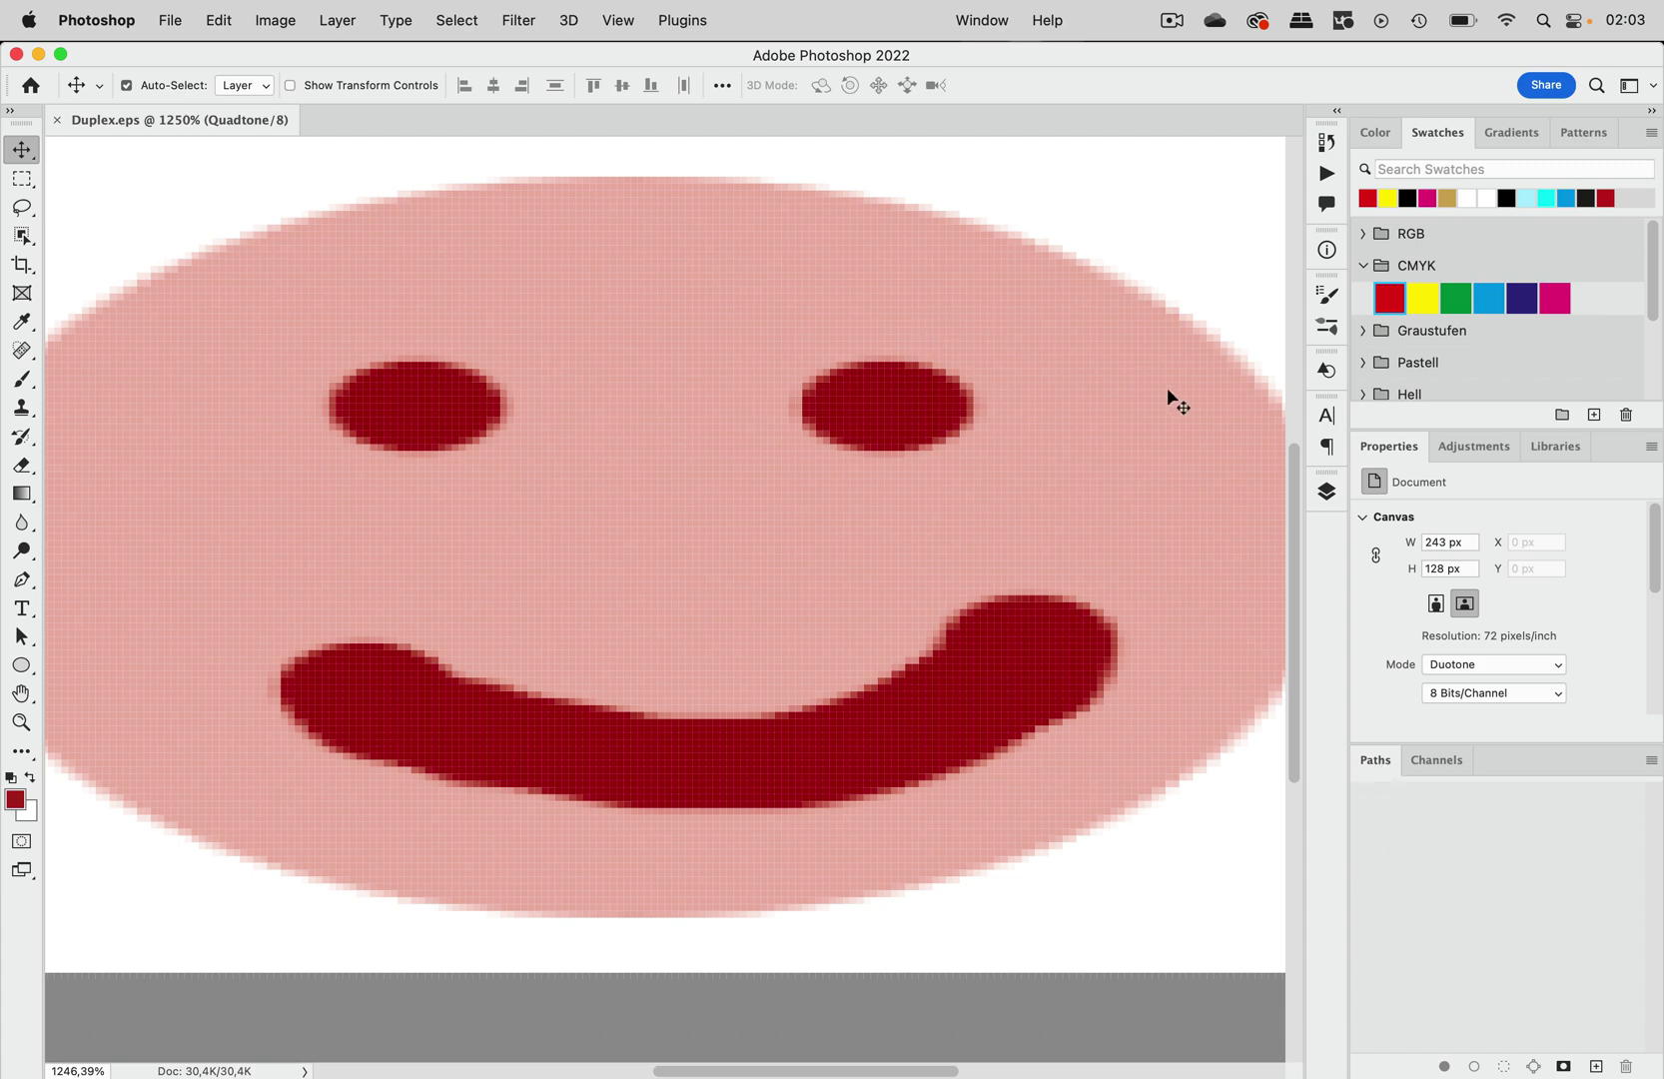
Step: Check the layers of Duplex.eps in Photoshop, then close the document
click(1325, 491)
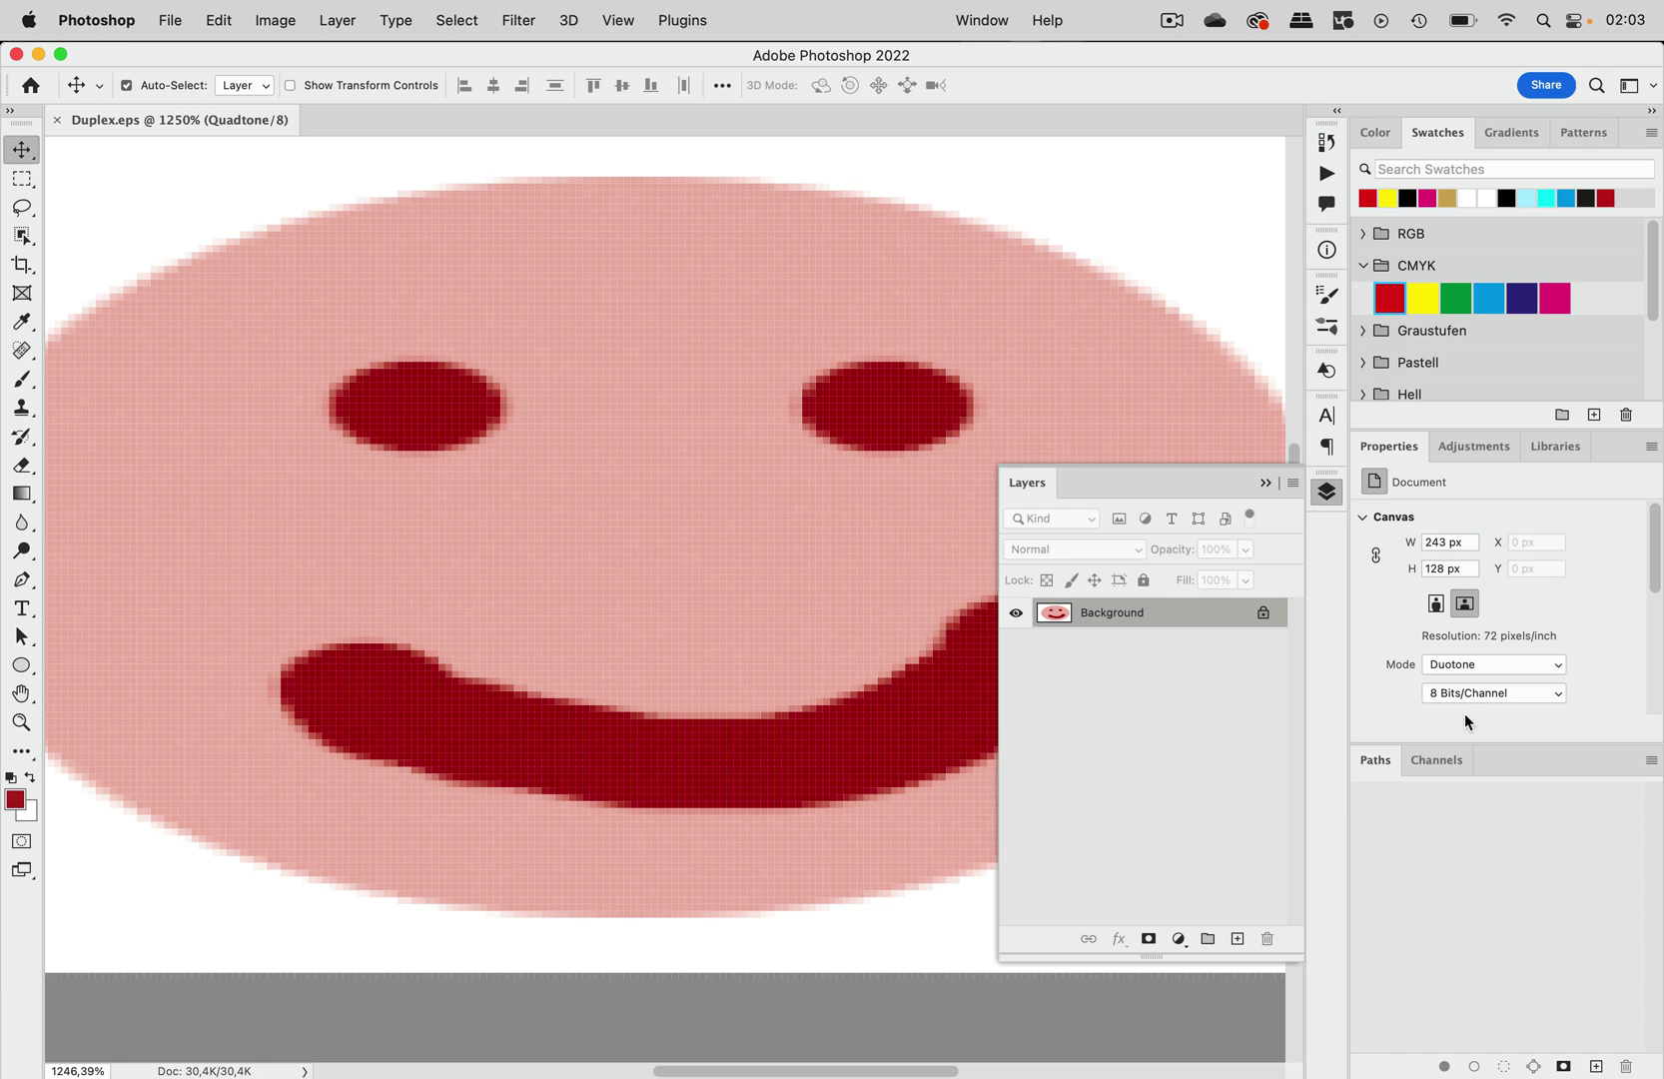
click(1327, 492)
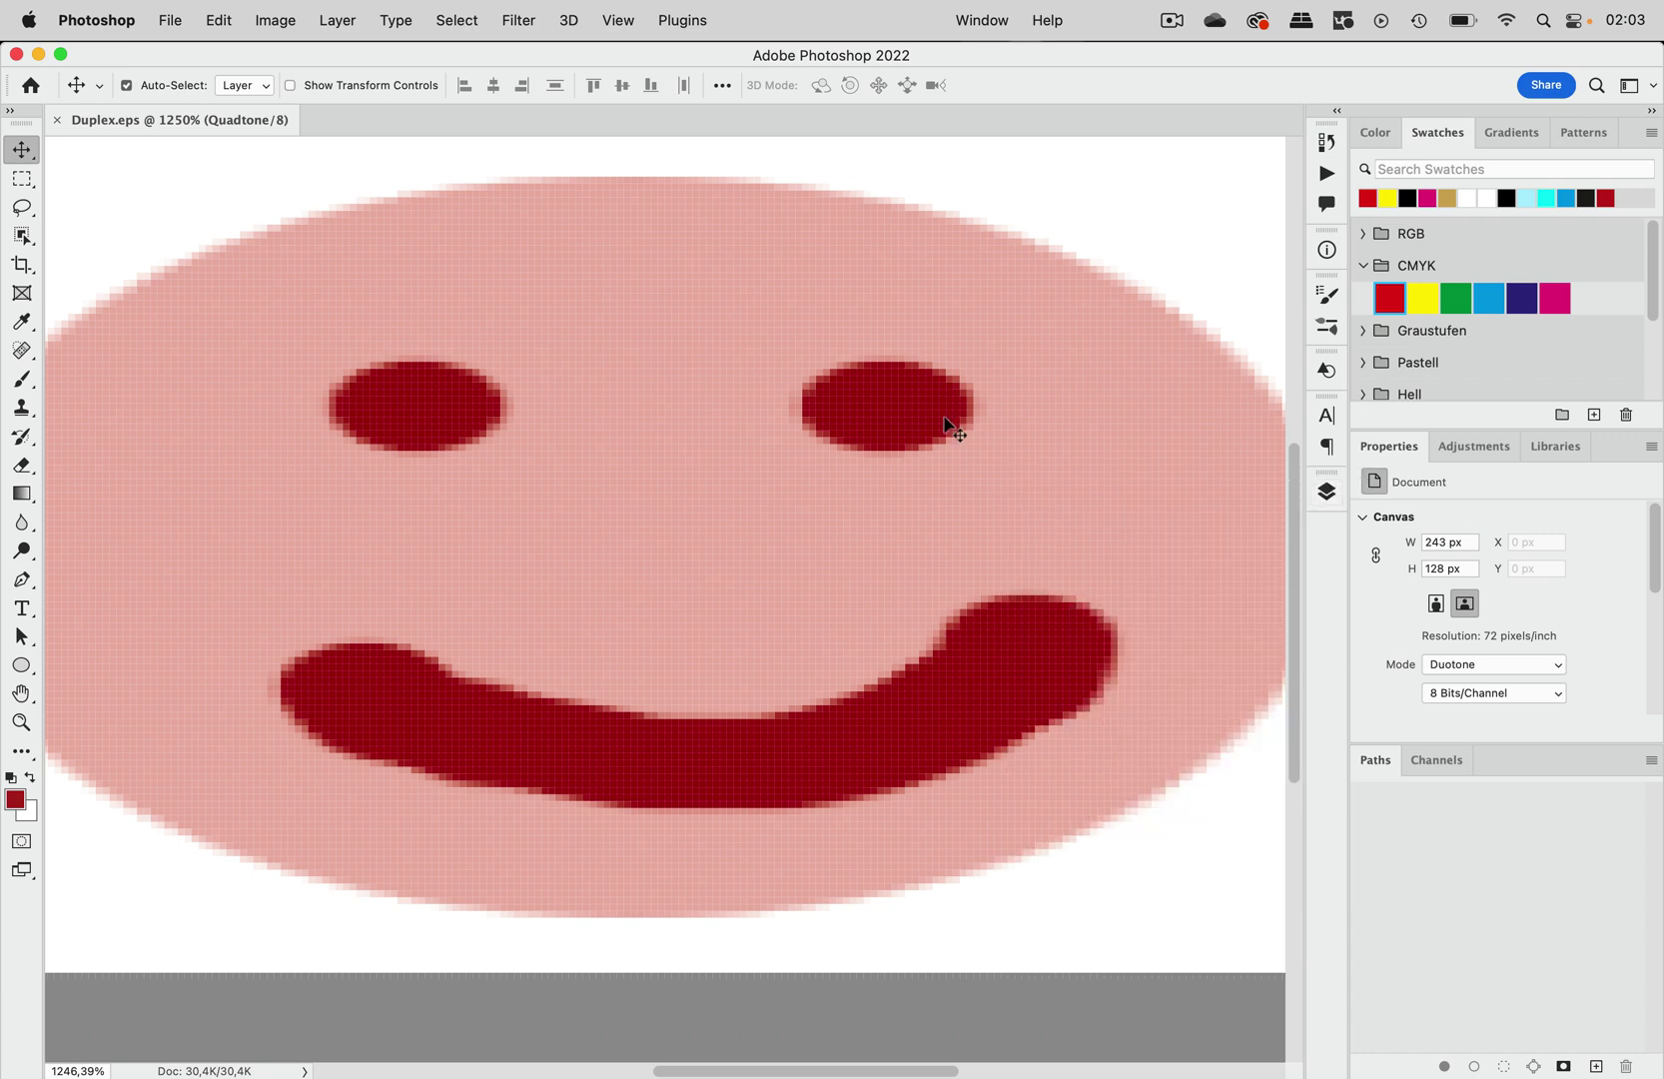
scroll(950, 426, down, 3)
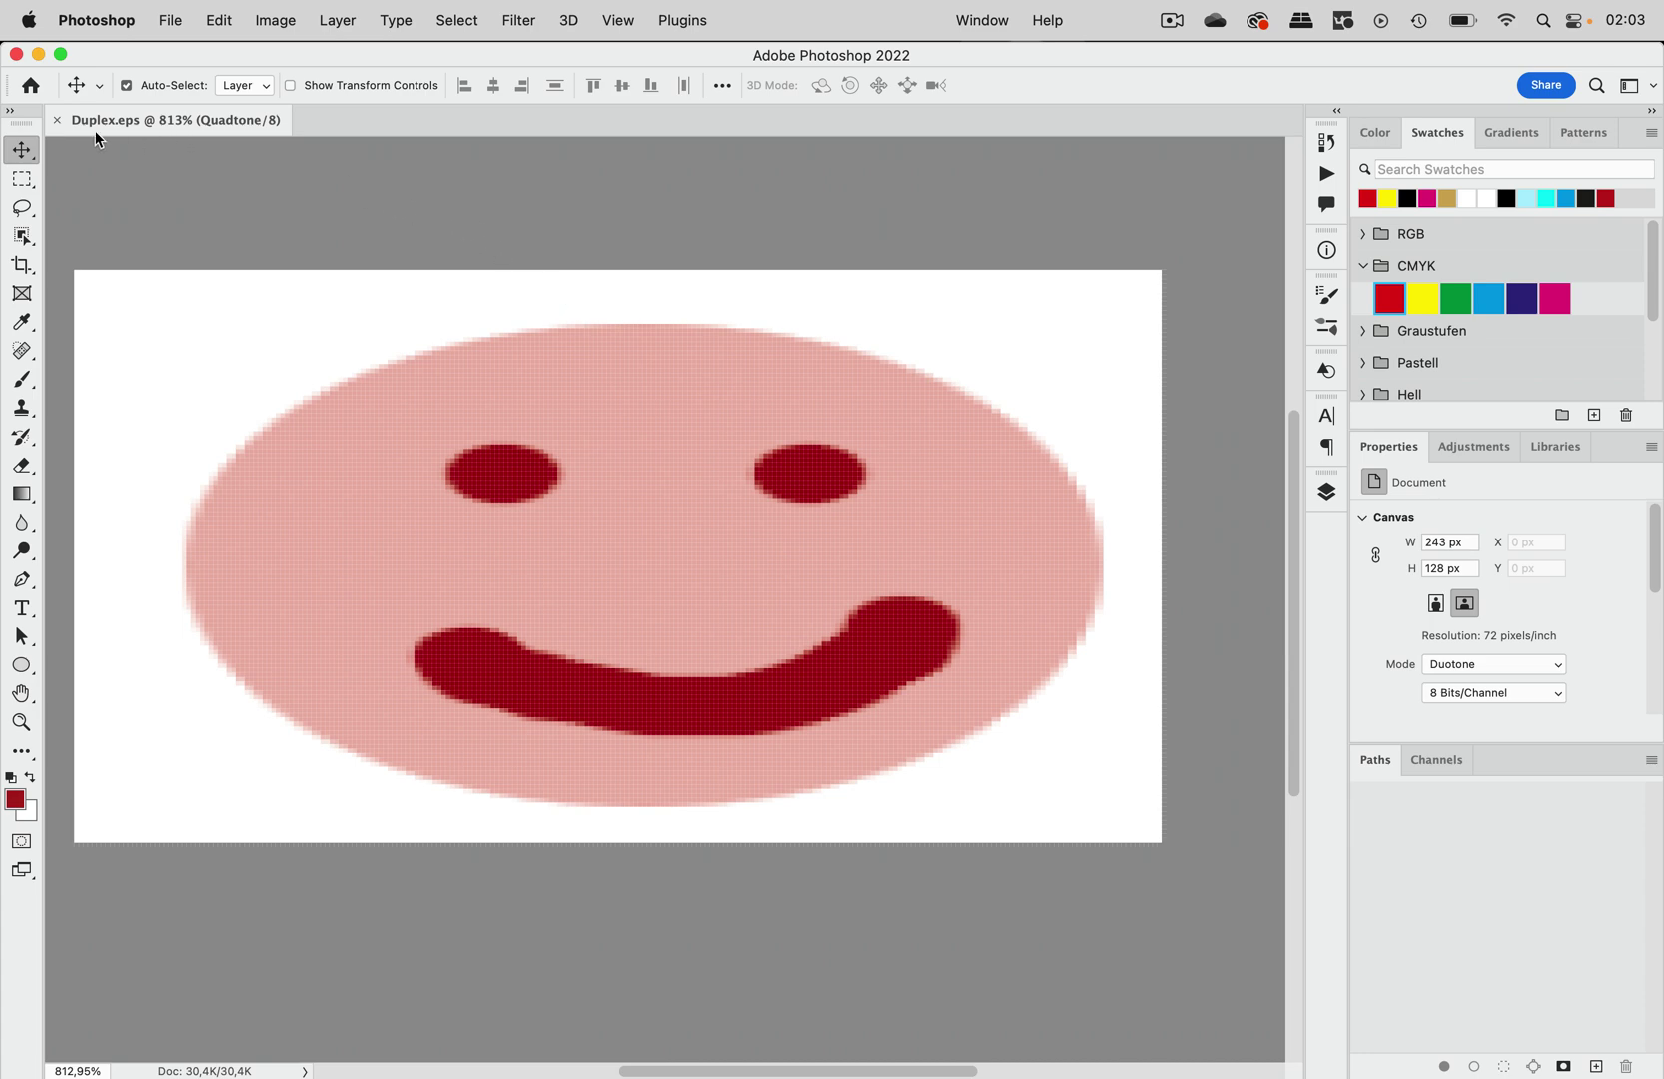
click(57, 120)
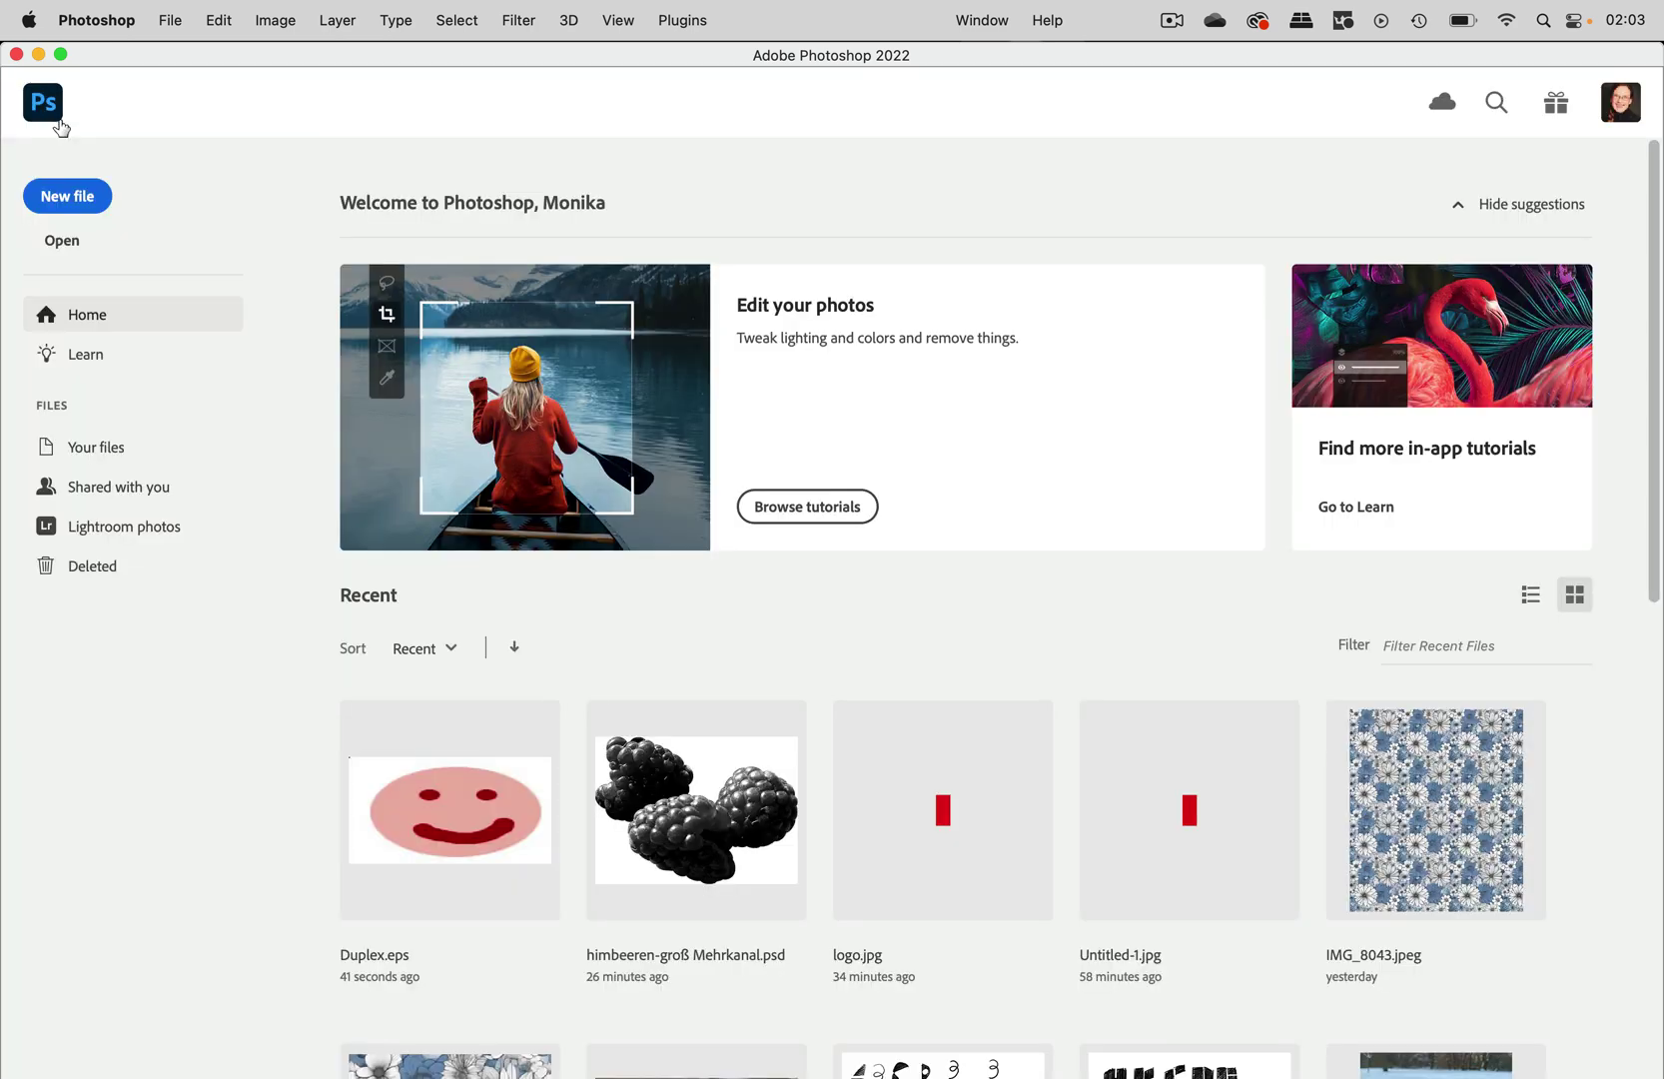
Step: Minimize Photoshop and return to the Finder folder of sample files
click(37, 55)
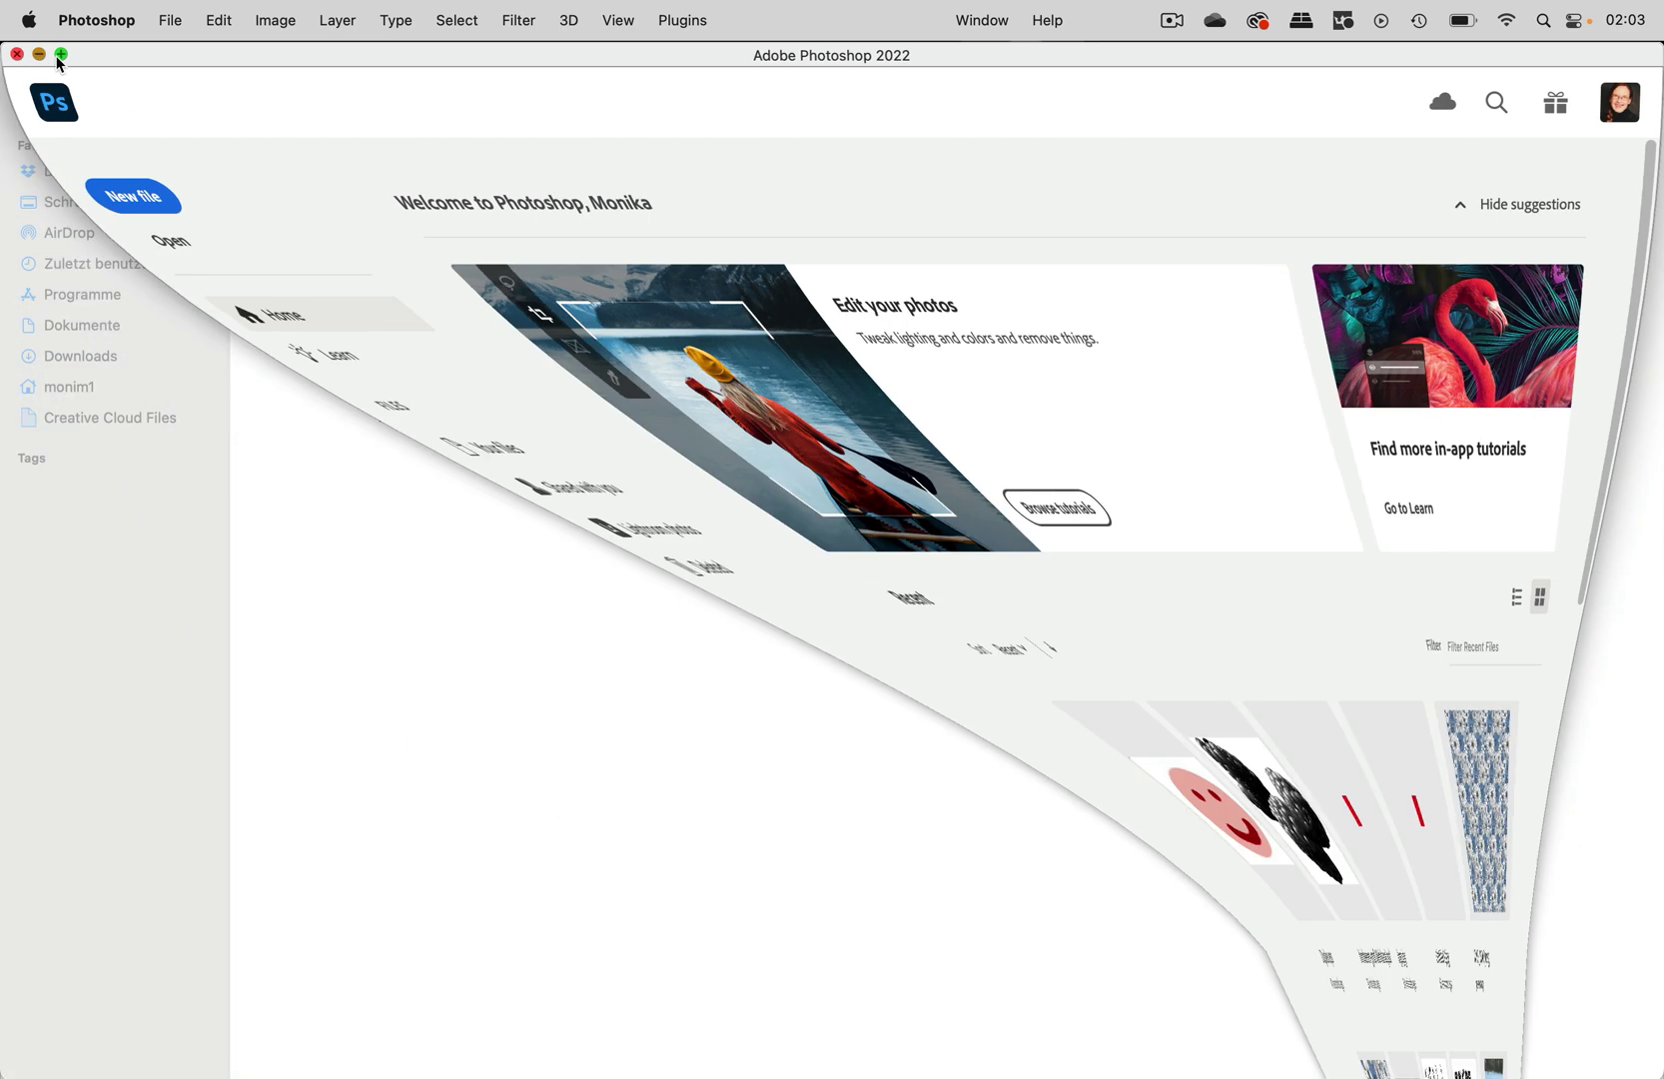
click(534, 339)
right_click(538, 349)
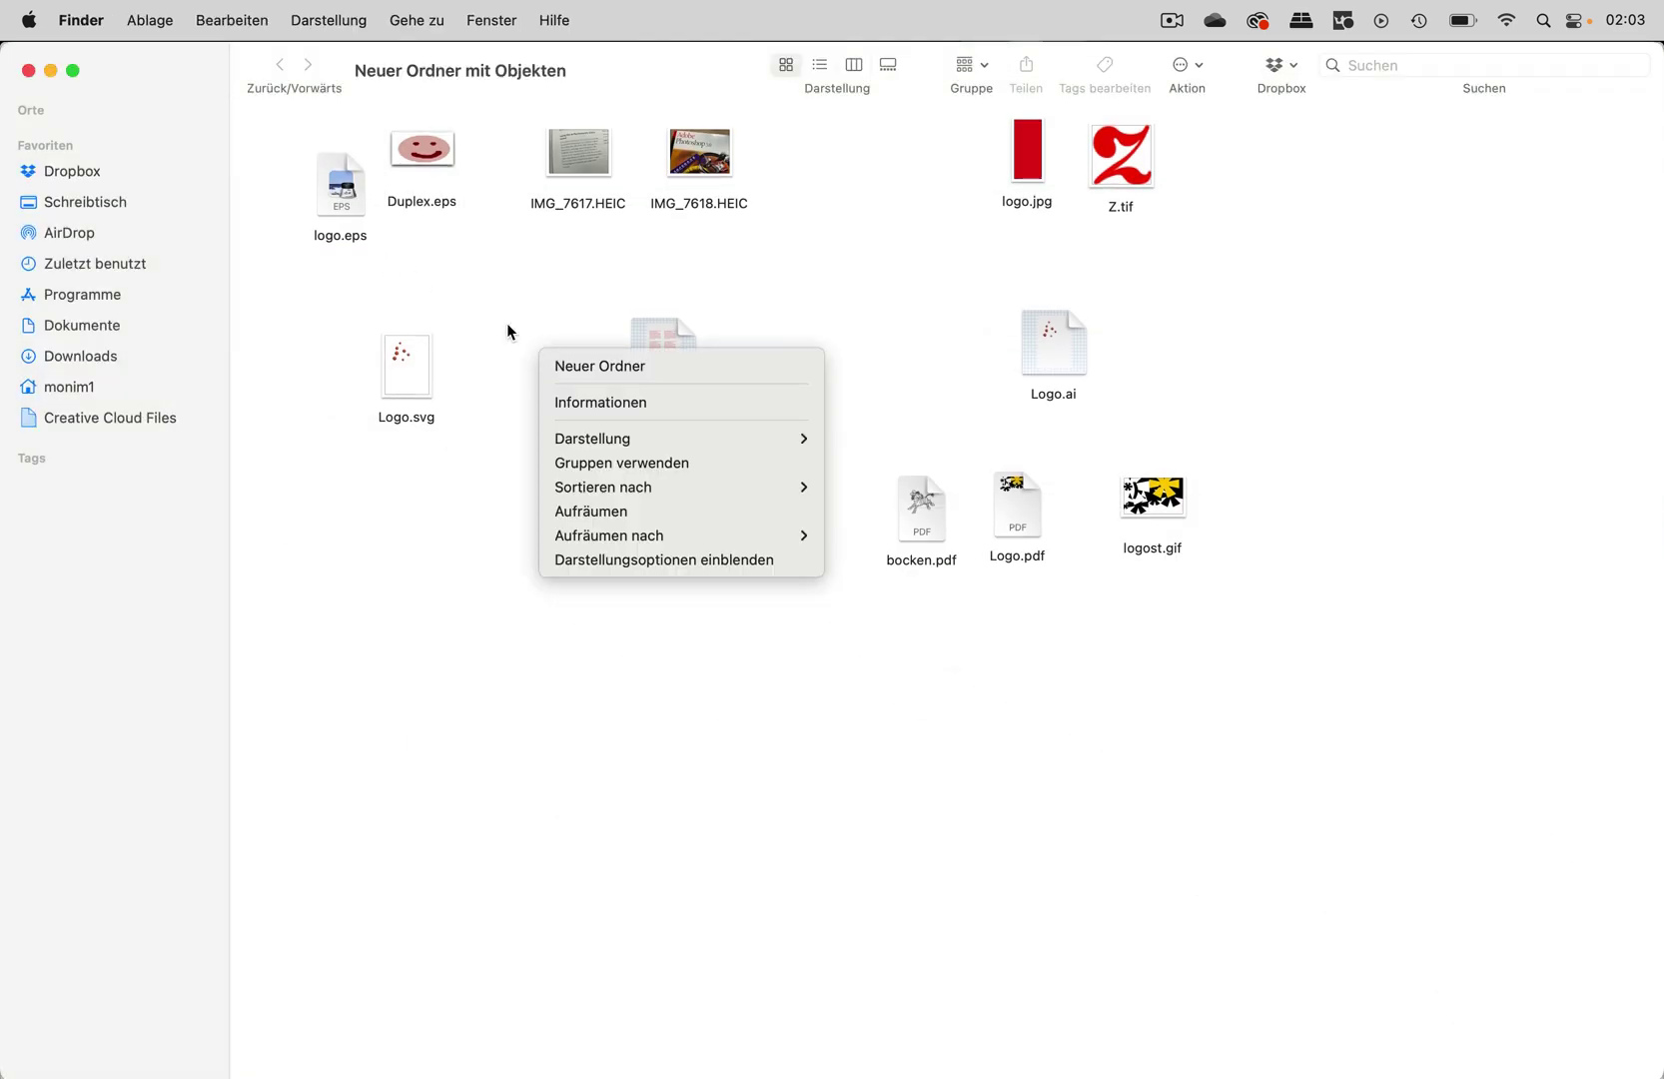
click(407, 284)
Step: Quick Look logo.eps and open it in Illustrator via the Dock
click(340, 196)
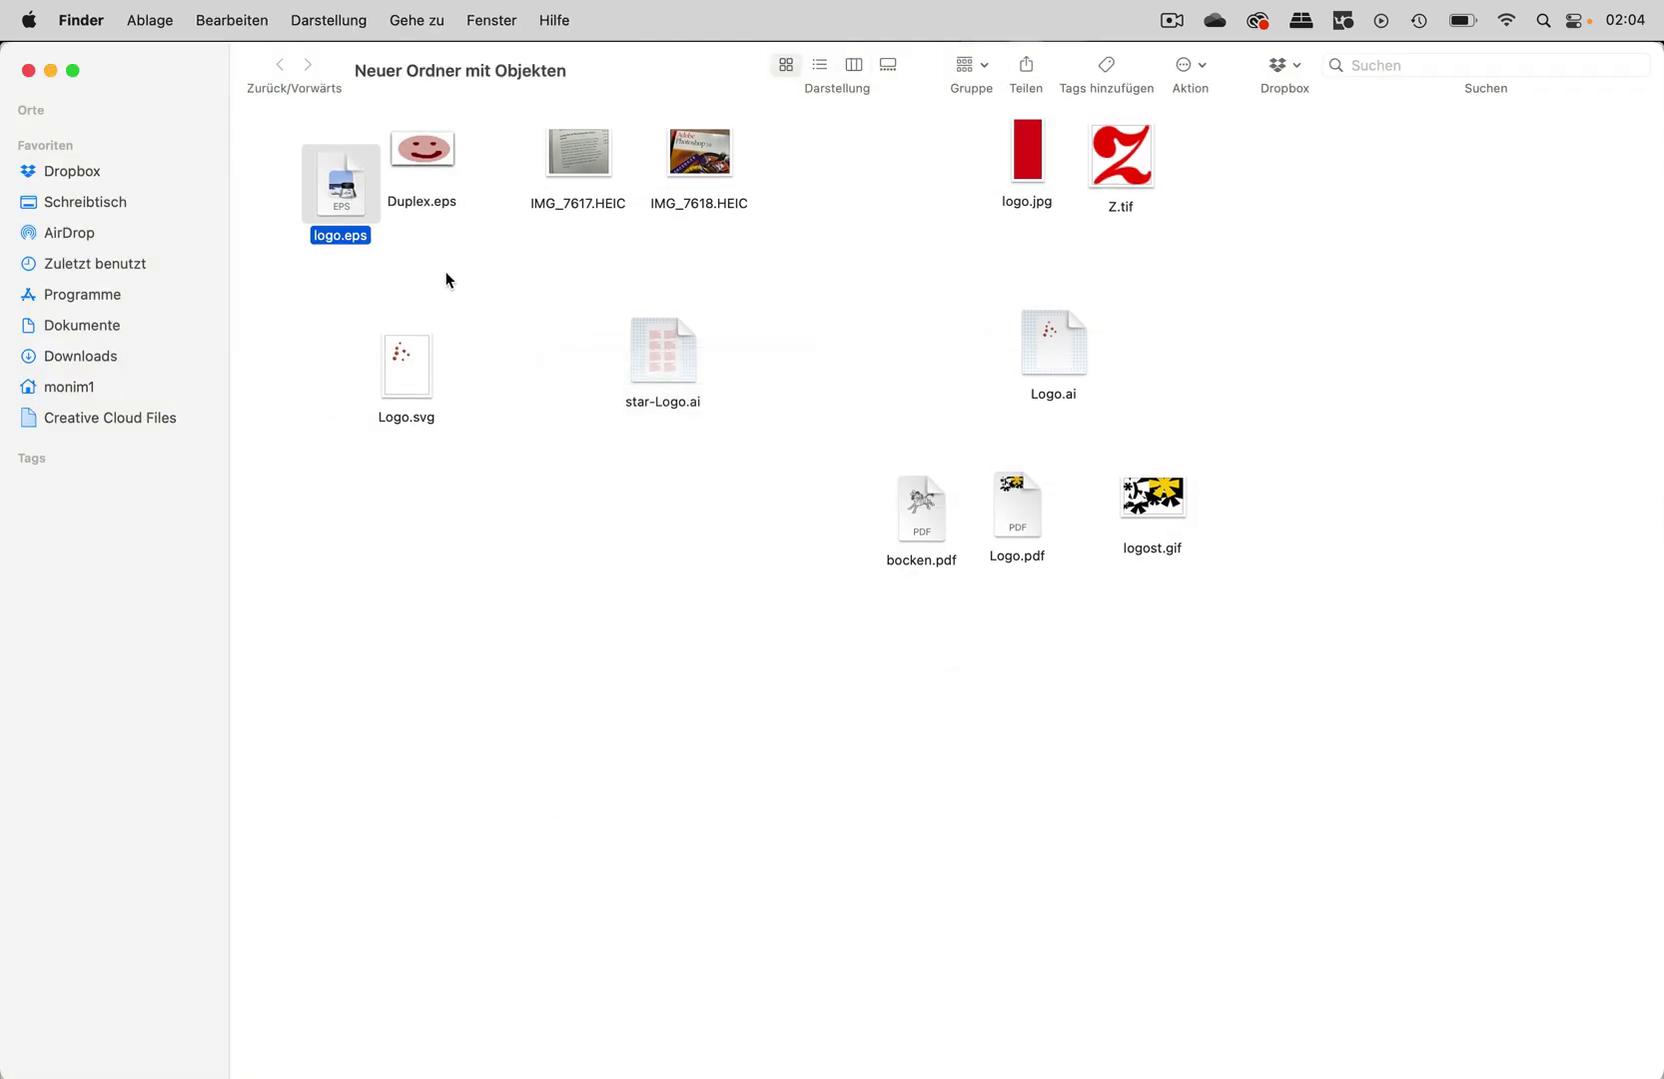
key(space)
key(space)
mouse_move(340, 196)
mouse_down()
mouse_move(540, 585)
mouse_move(719, 1062)
mouse_up()
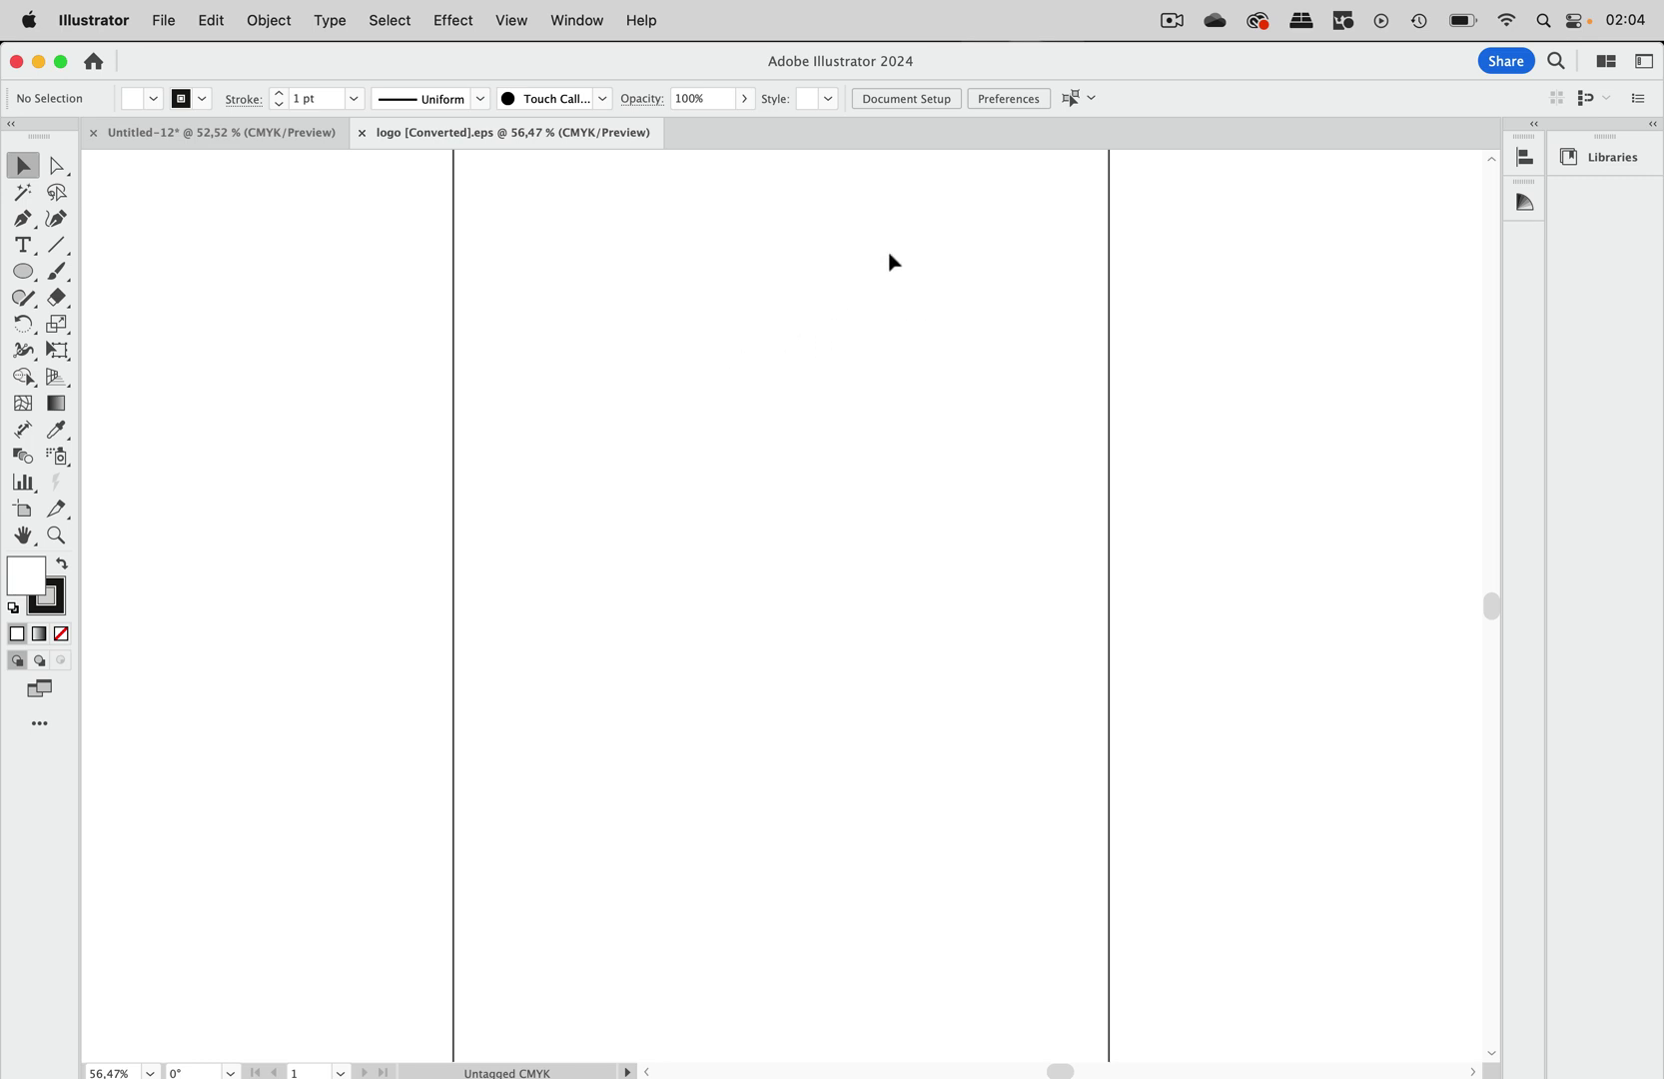
Step: Switch logo.eps to outline view and select the single rectangle on the artboard
click(512, 21)
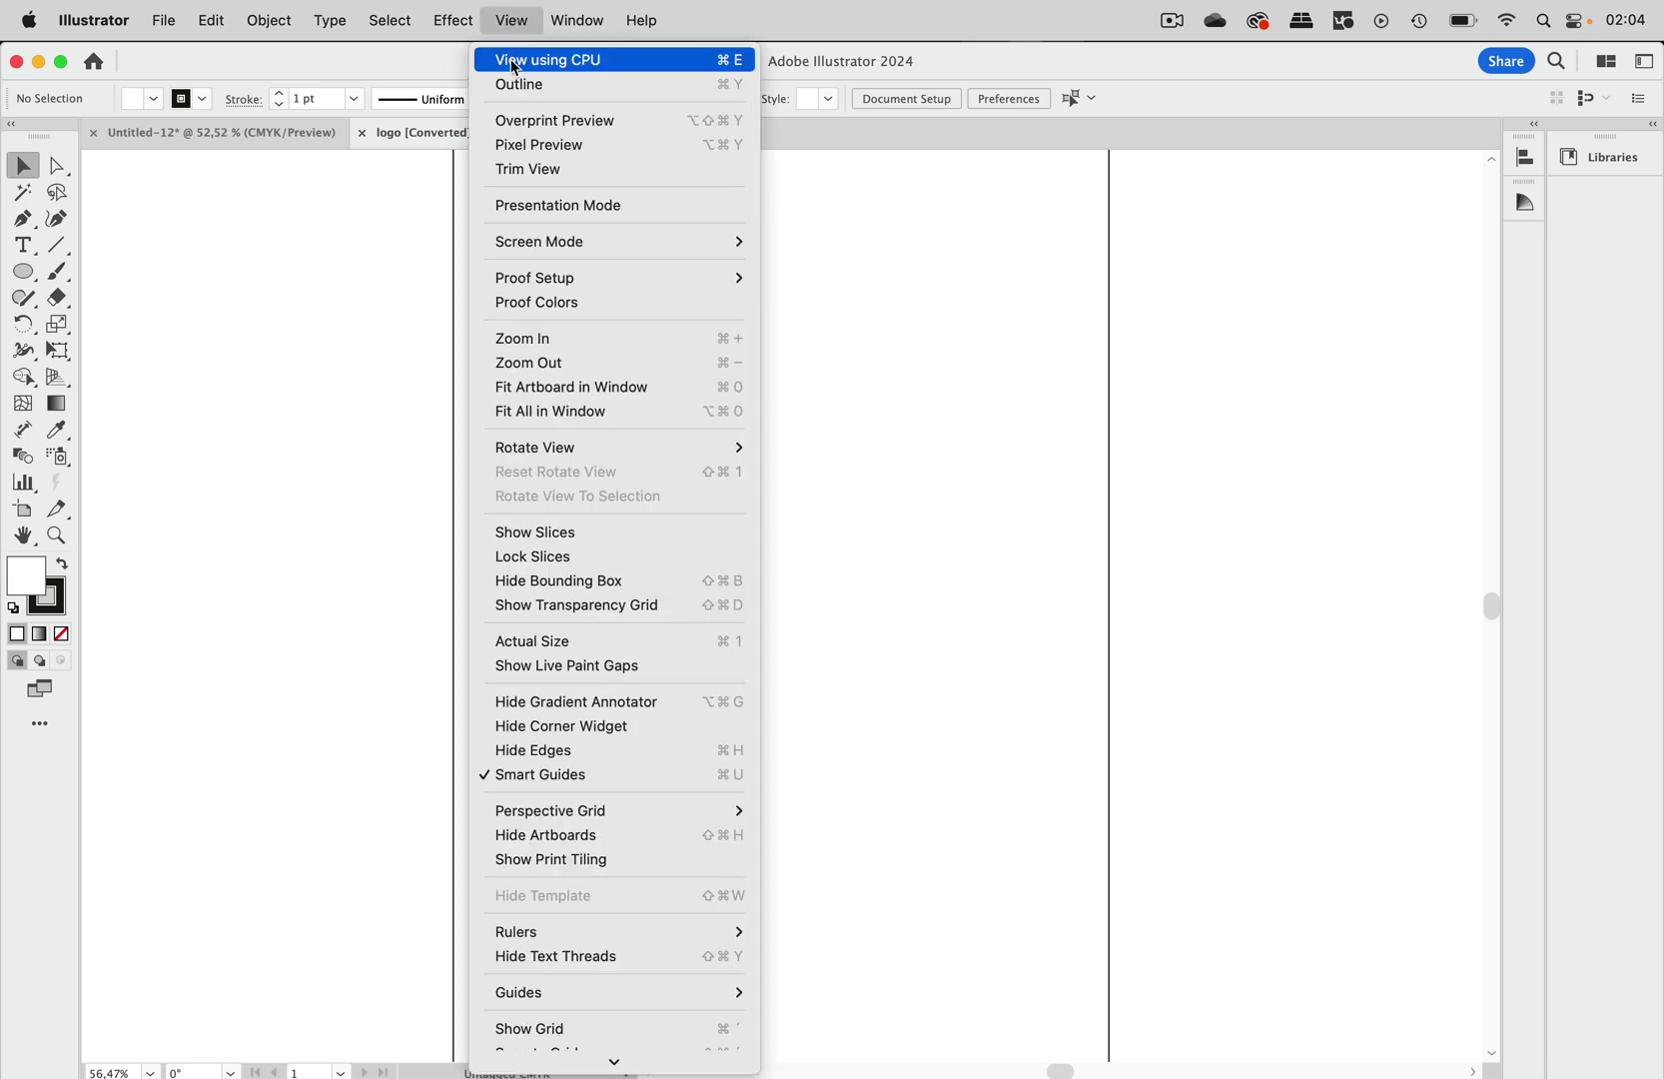
click(521, 85)
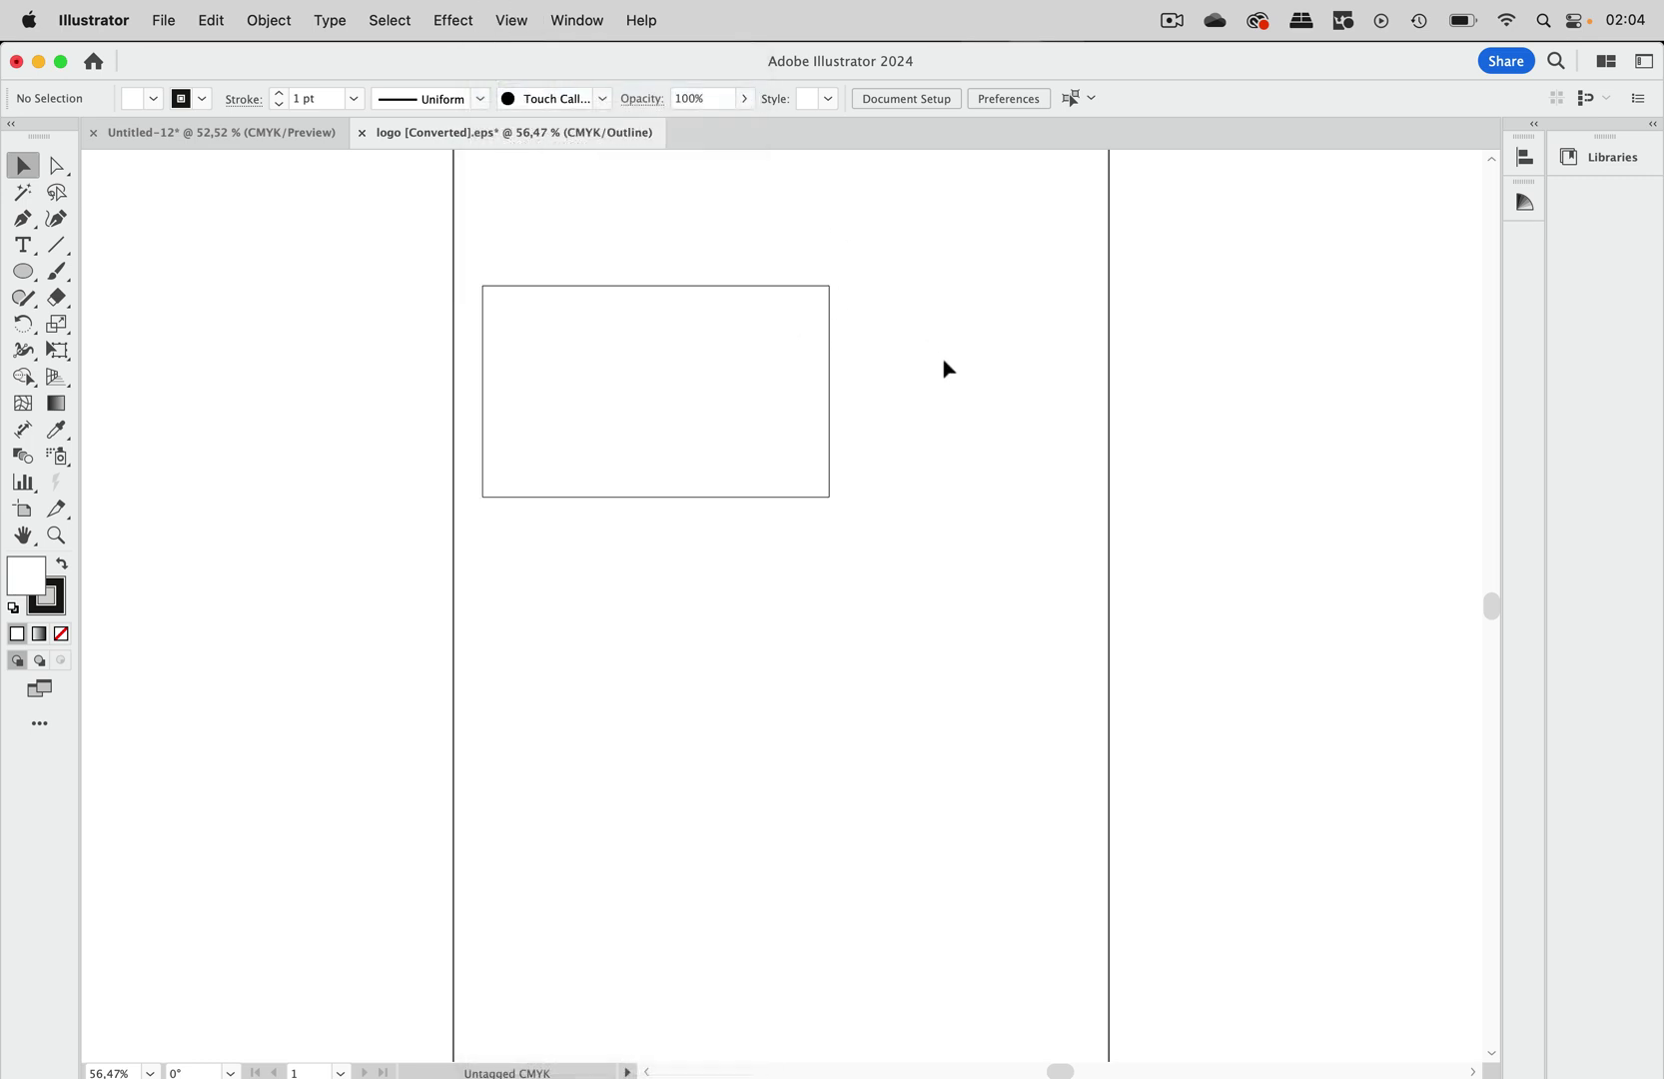
click(829, 404)
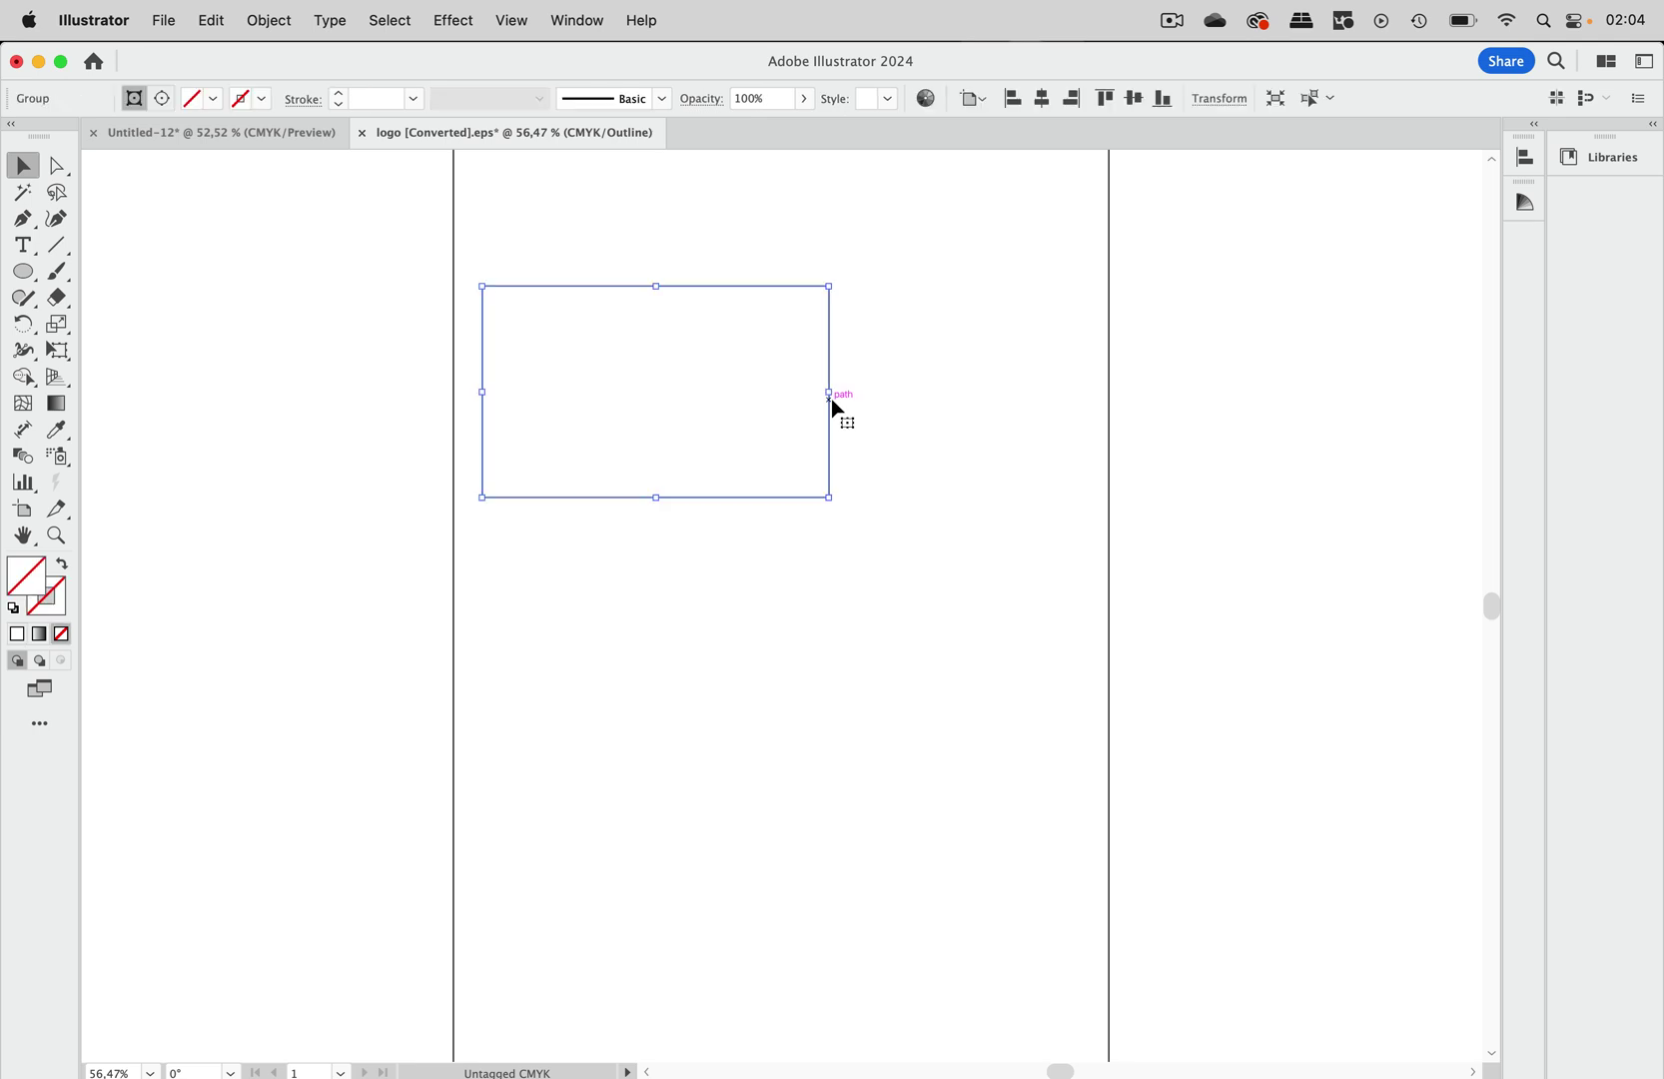
Step: Show the Links panel for the selected rectangle, move it aside and close it
click(579, 21)
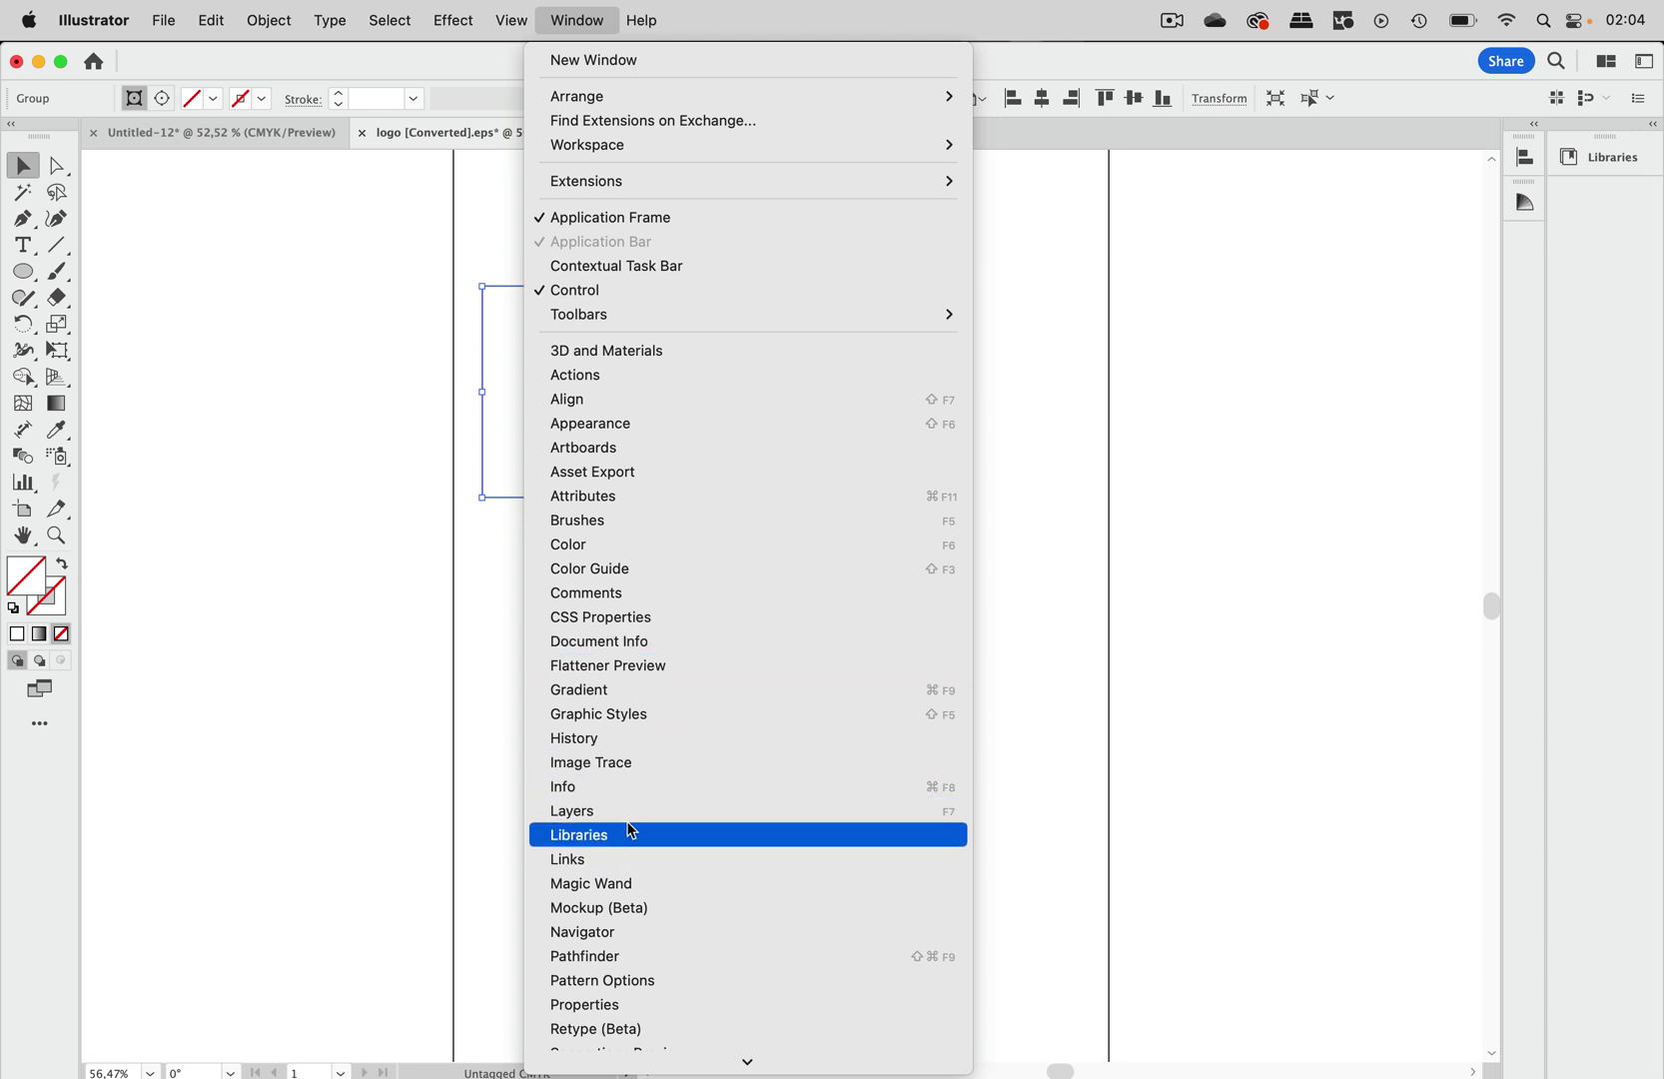
click(624, 861)
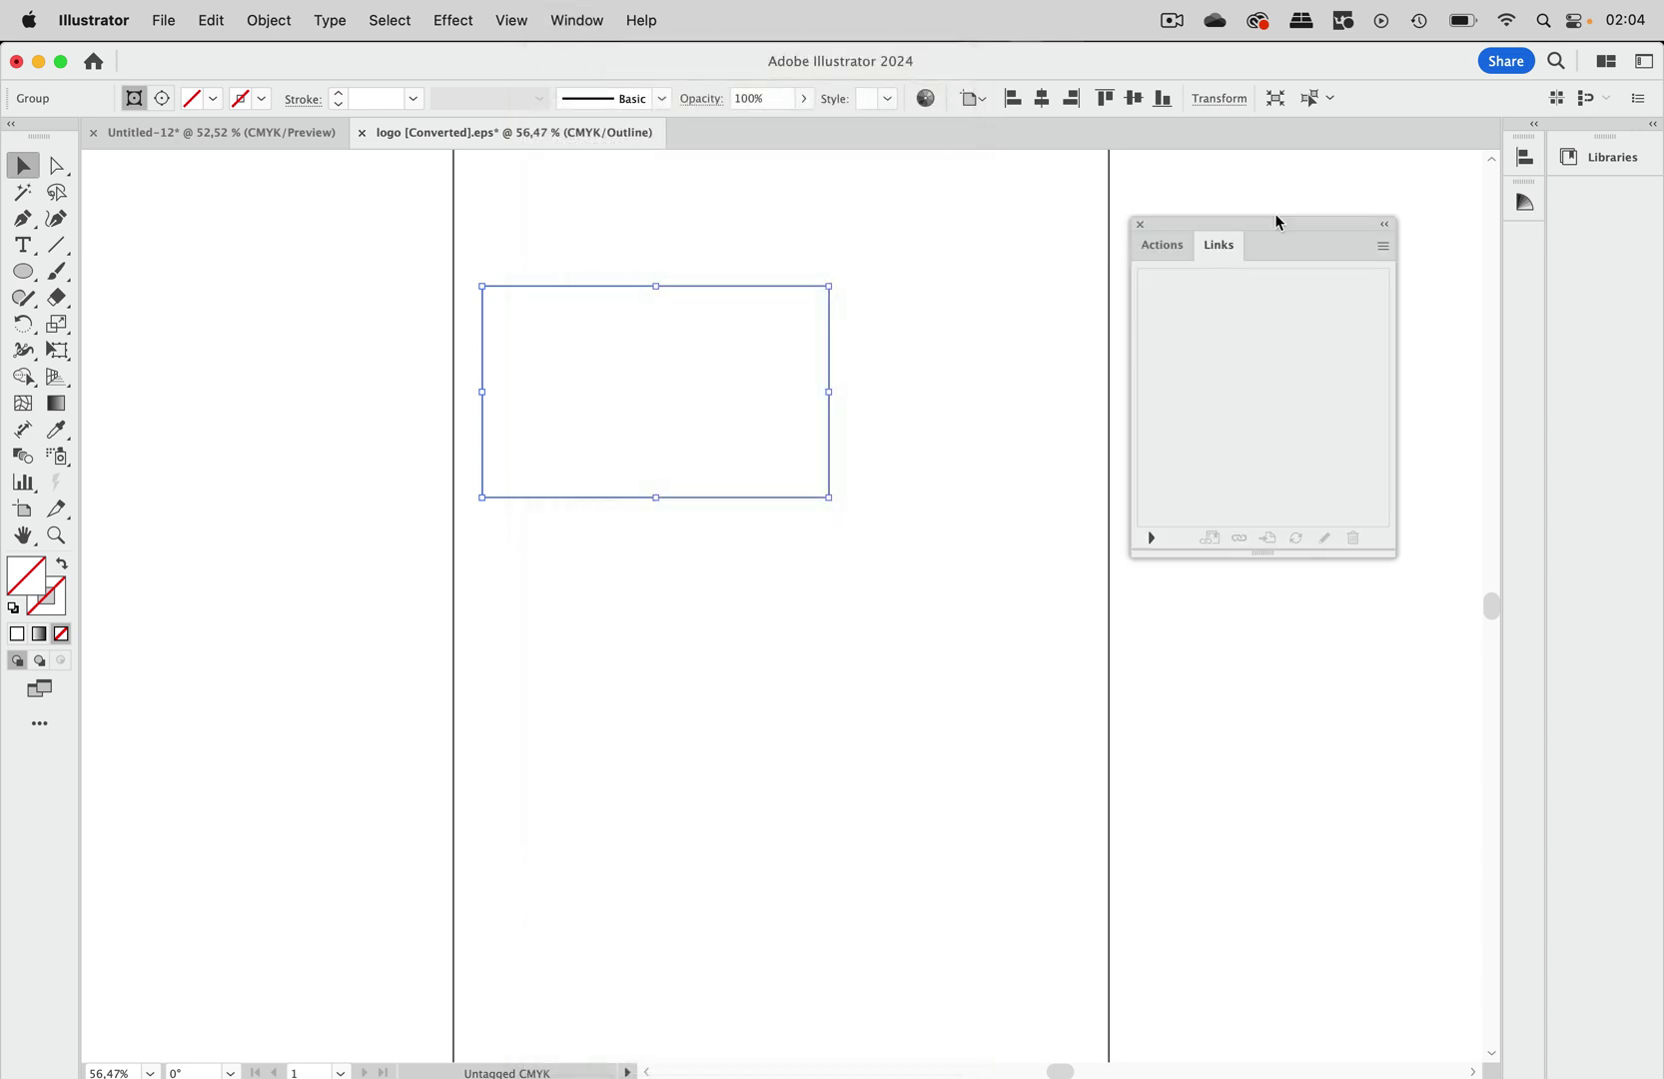
drag(1274, 227, 1084, 254)
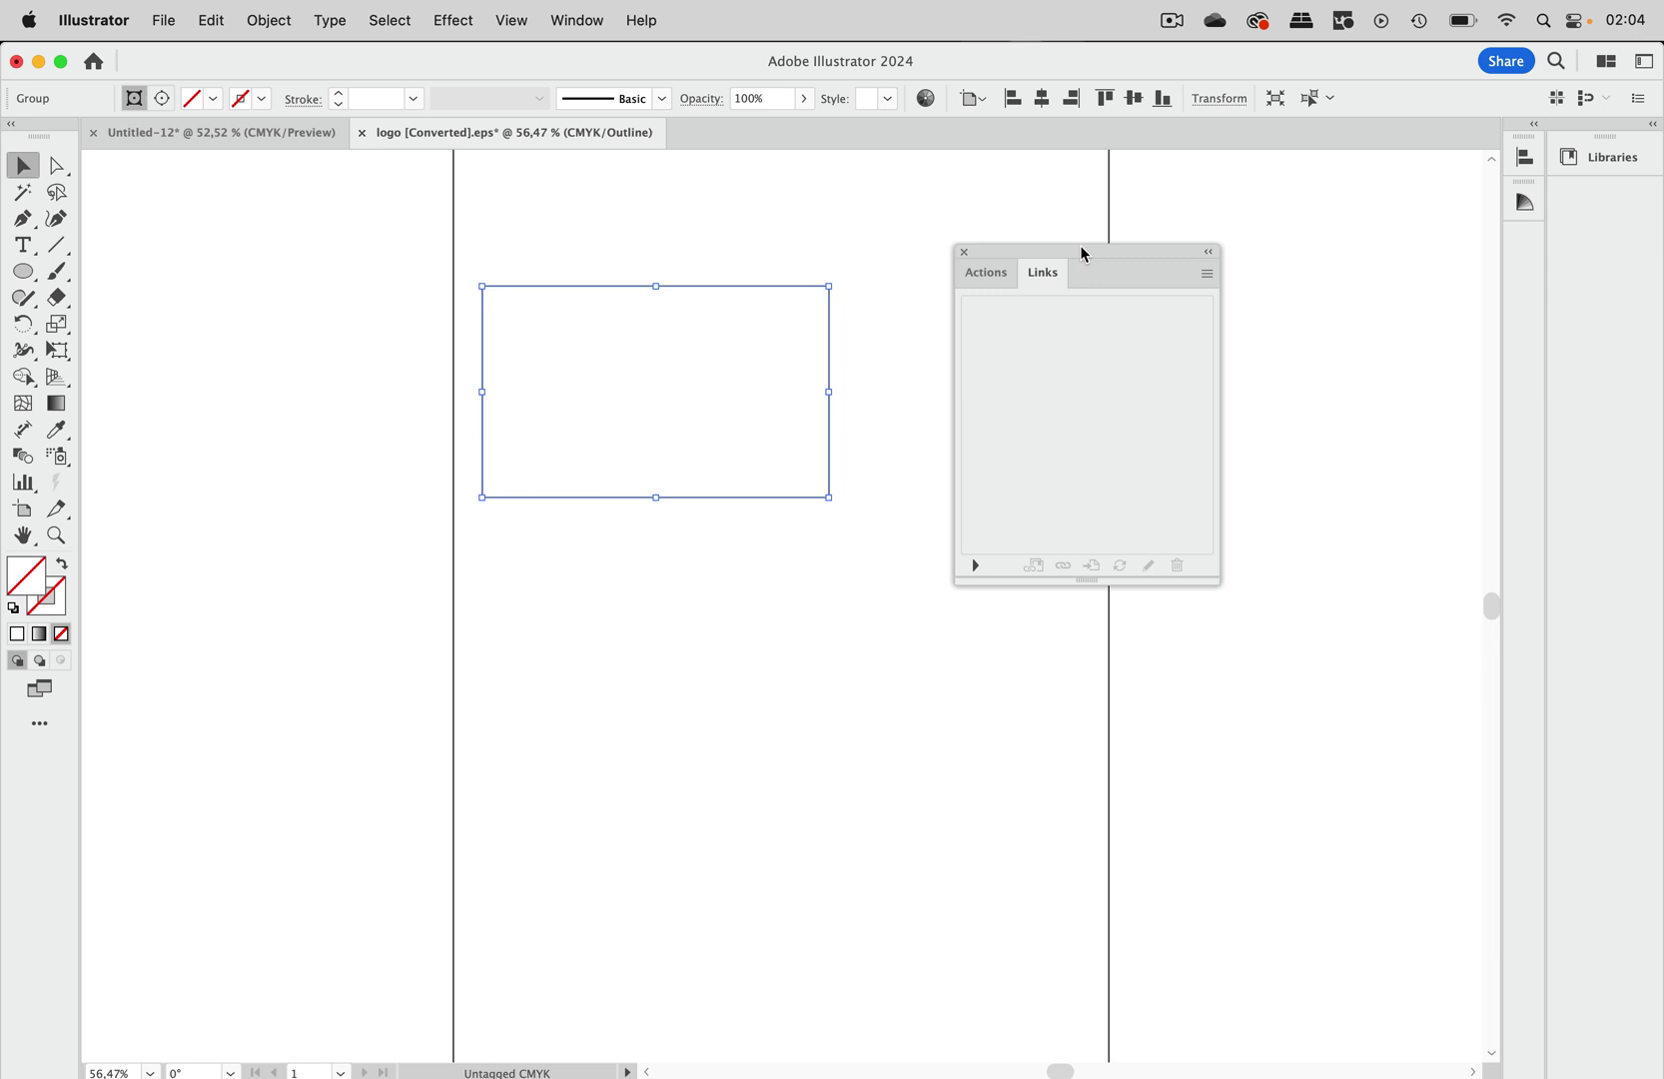
click(964, 252)
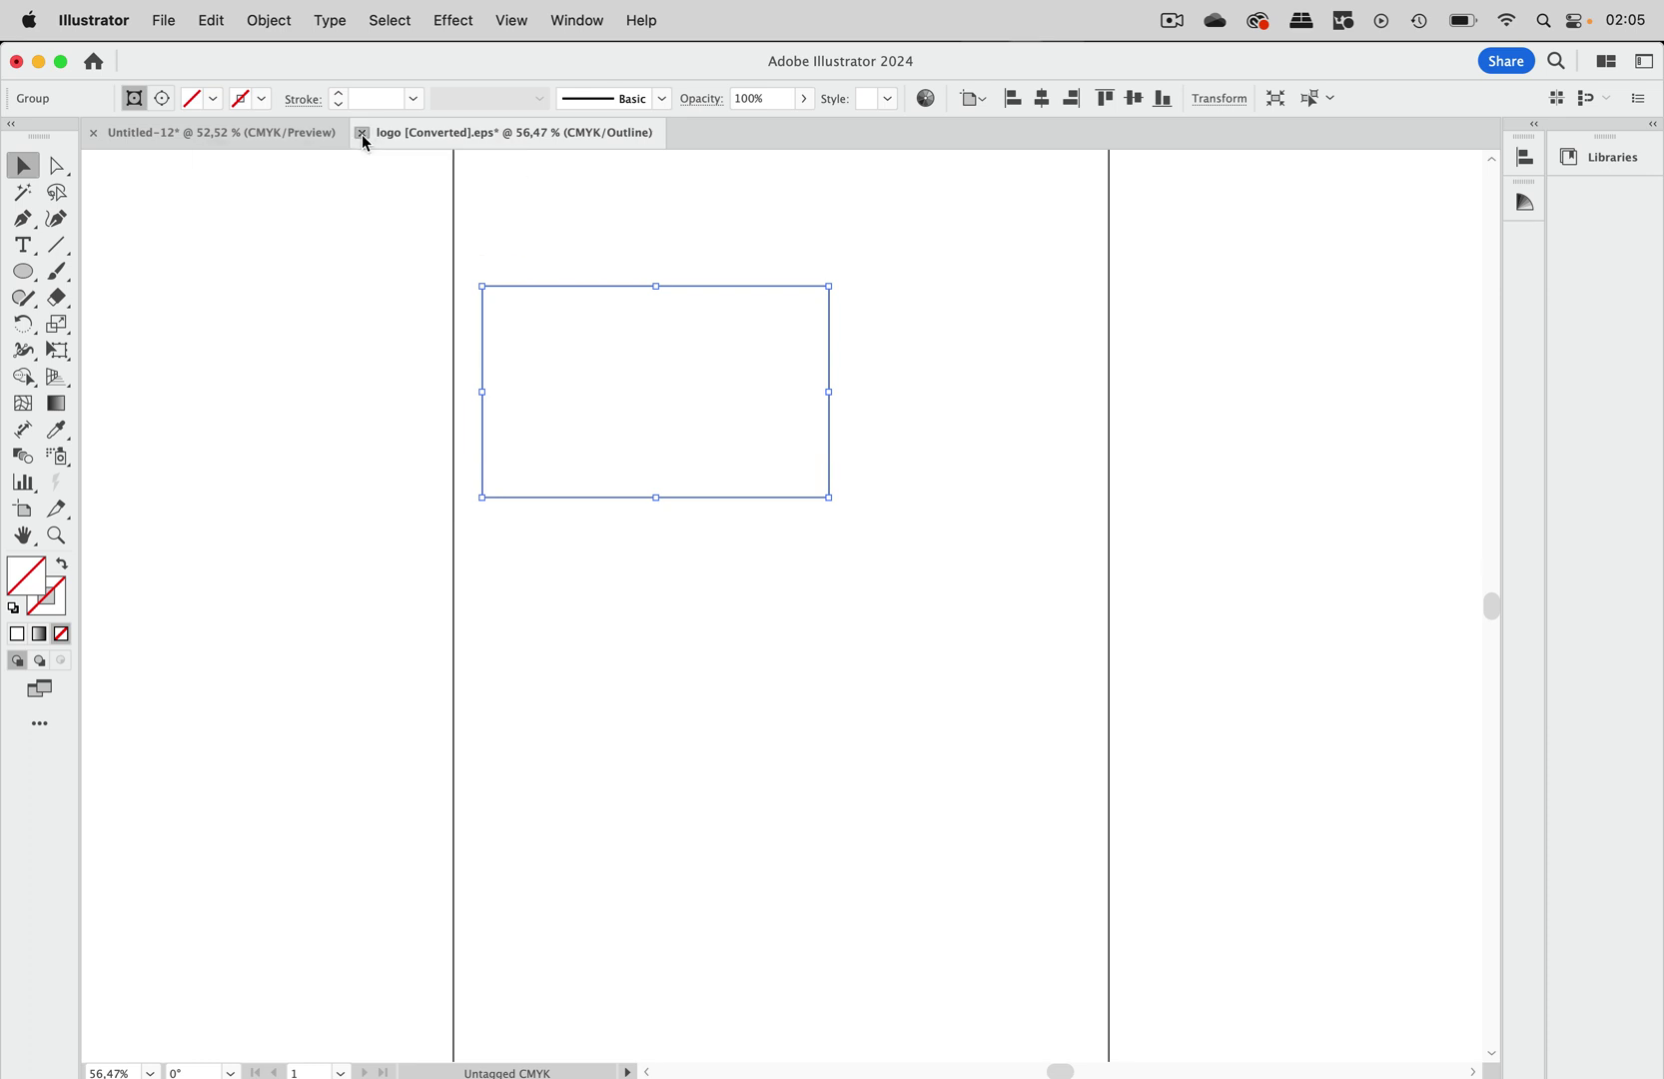
Step: Close the logo.eps document without saving and minimize Illustrator back to Finder
click(363, 134)
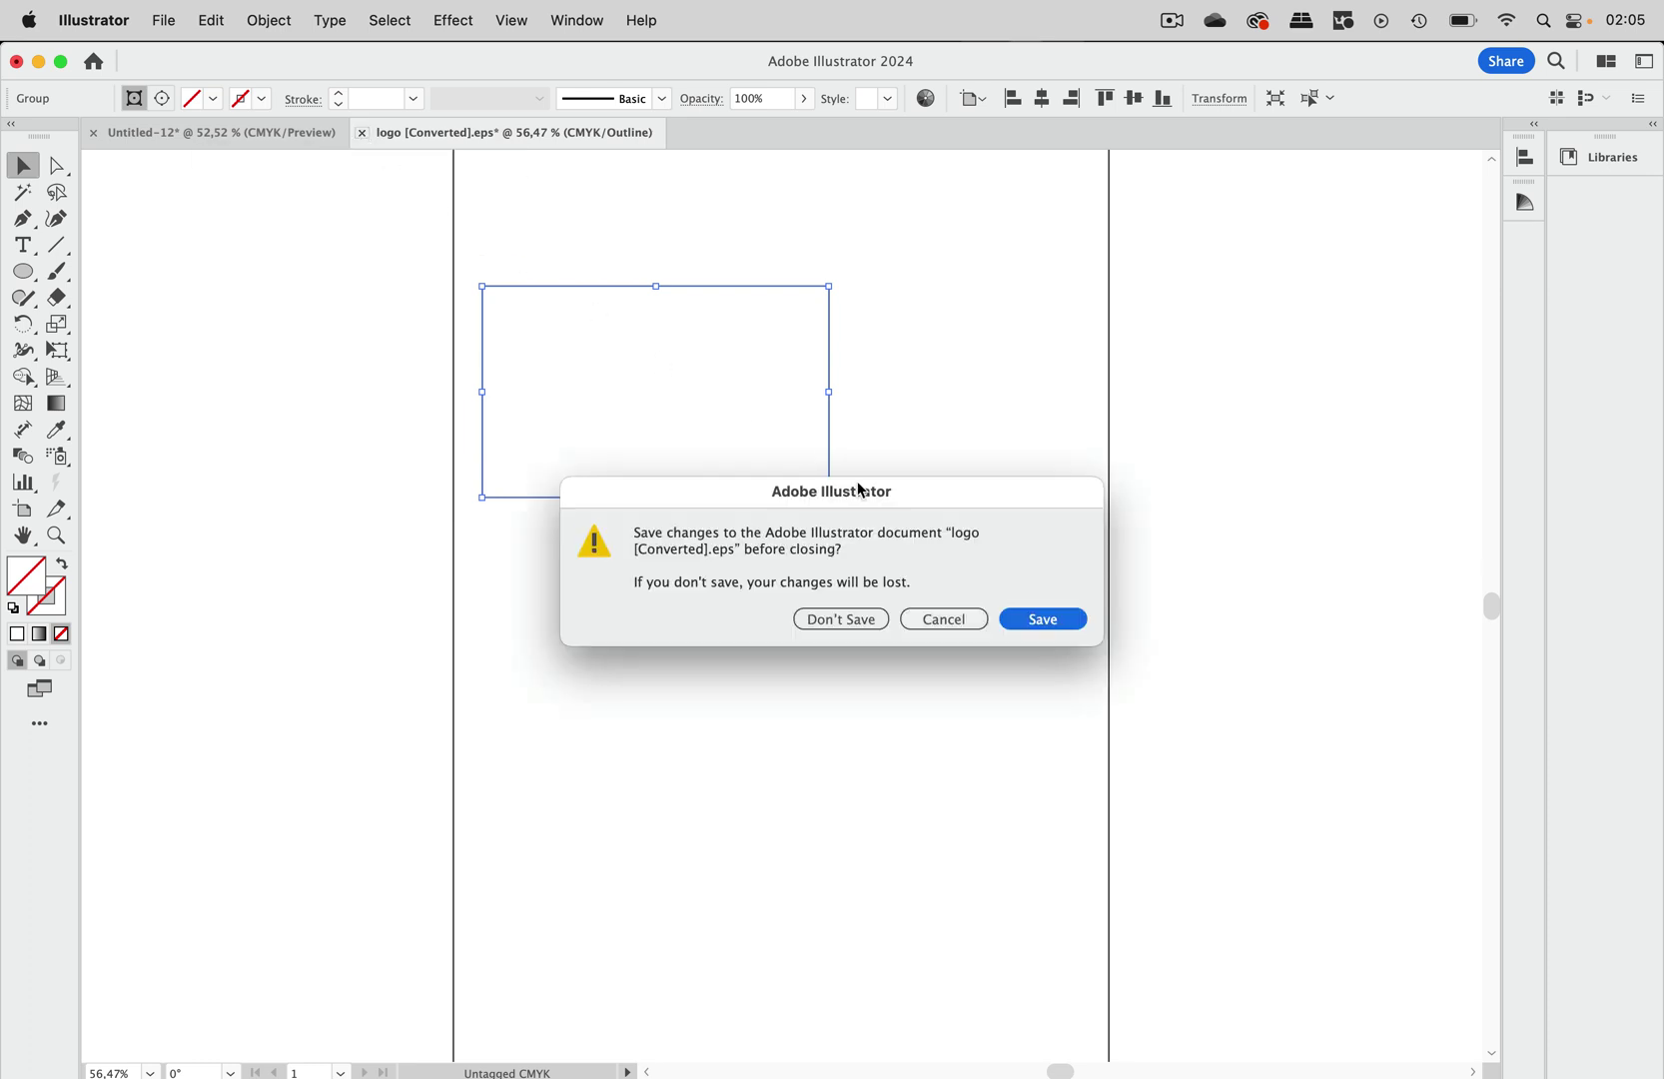
click(843, 618)
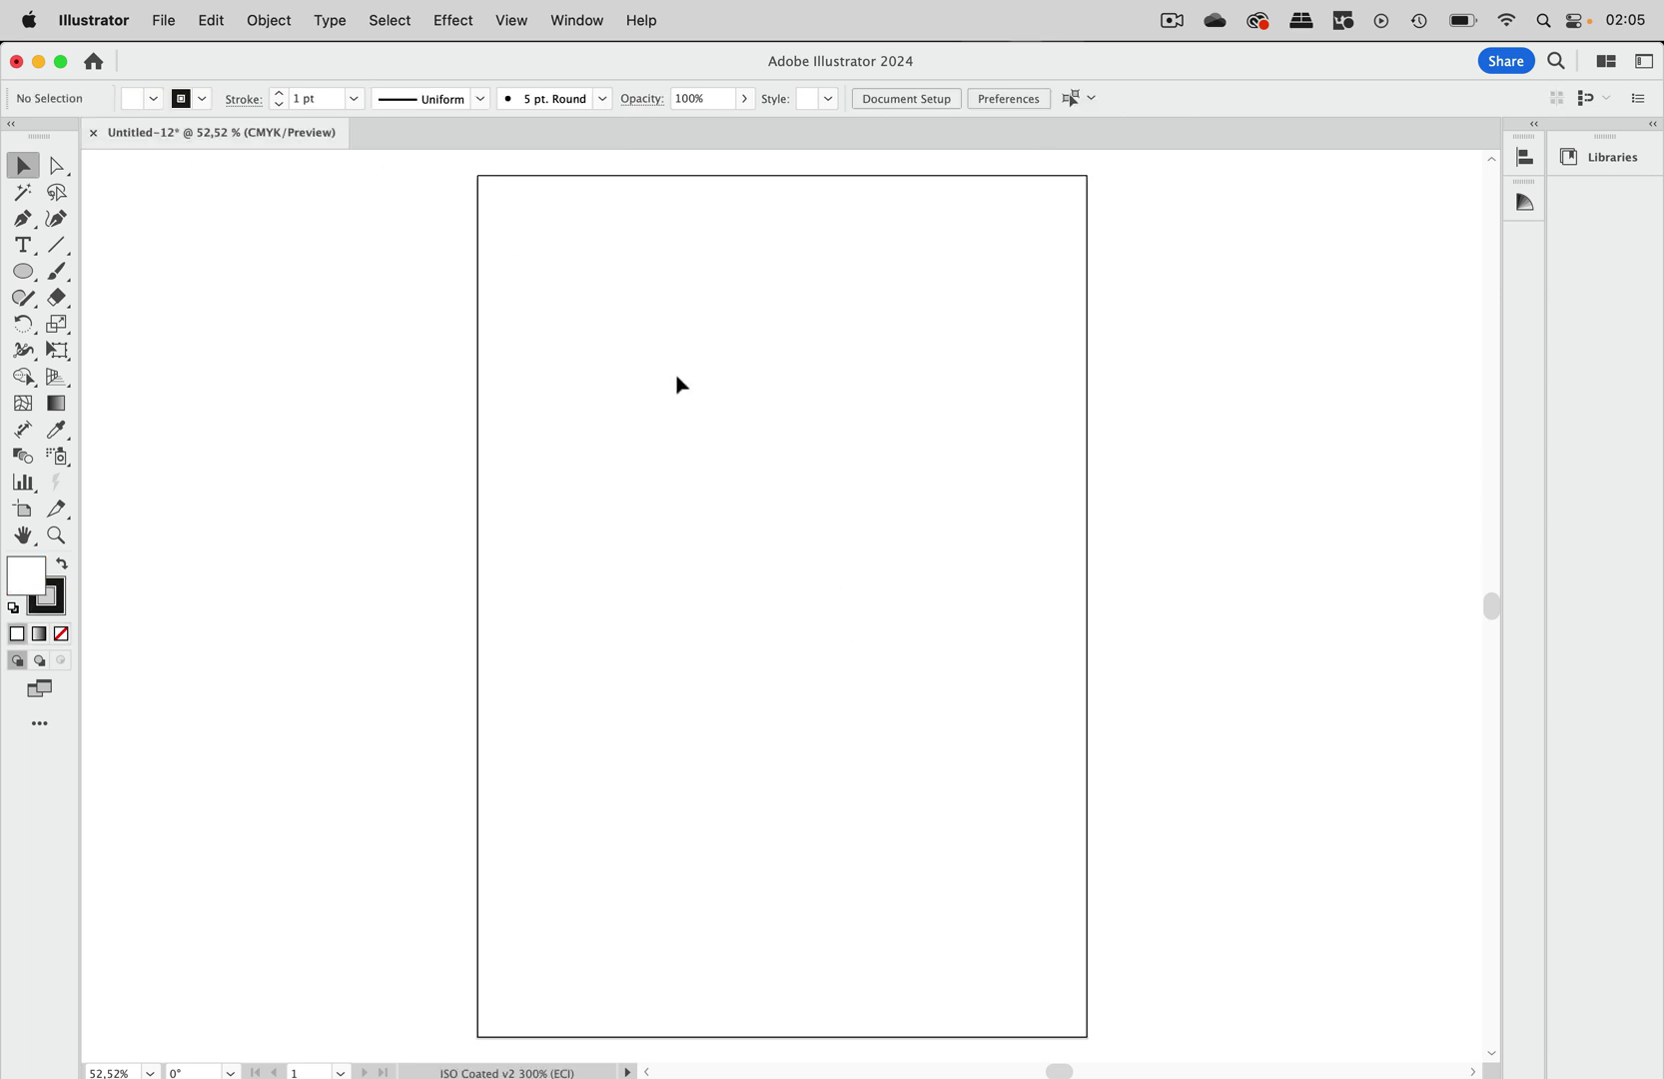
click(37, 63)
click(522, 627)
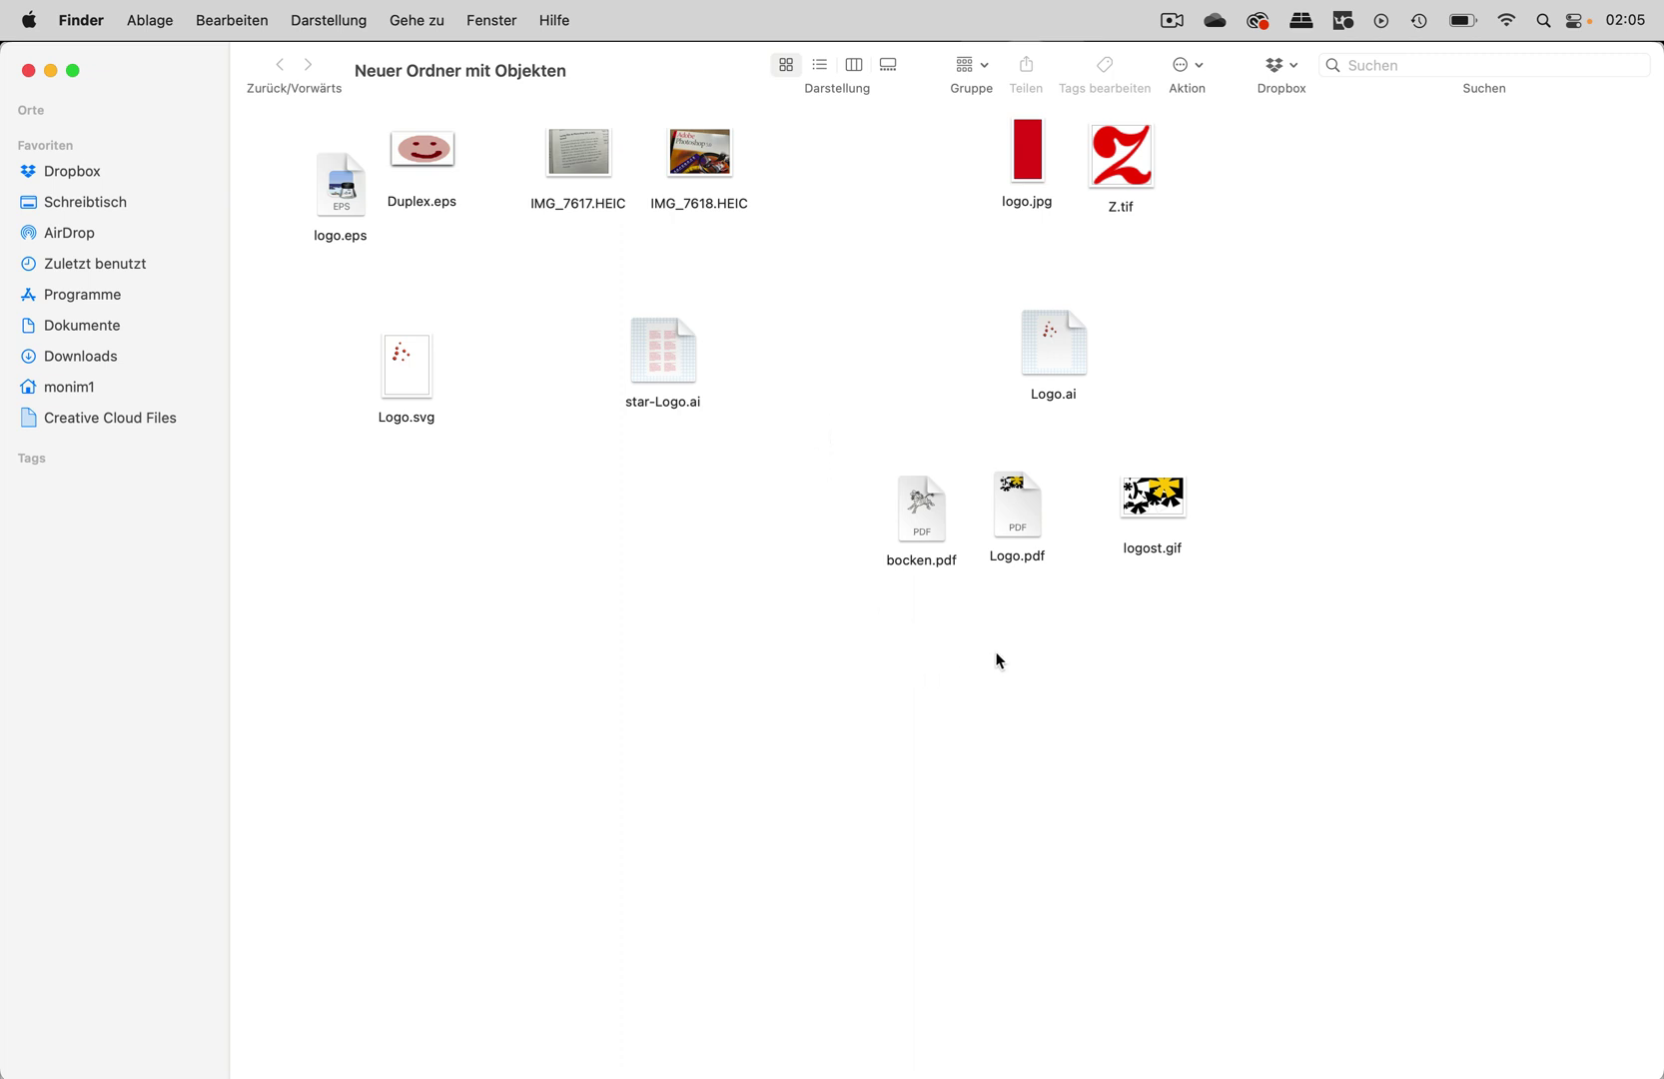
Step: Open bocken.pdf in Illustrator by dragging it onto the Dock icon
click(939, 527)
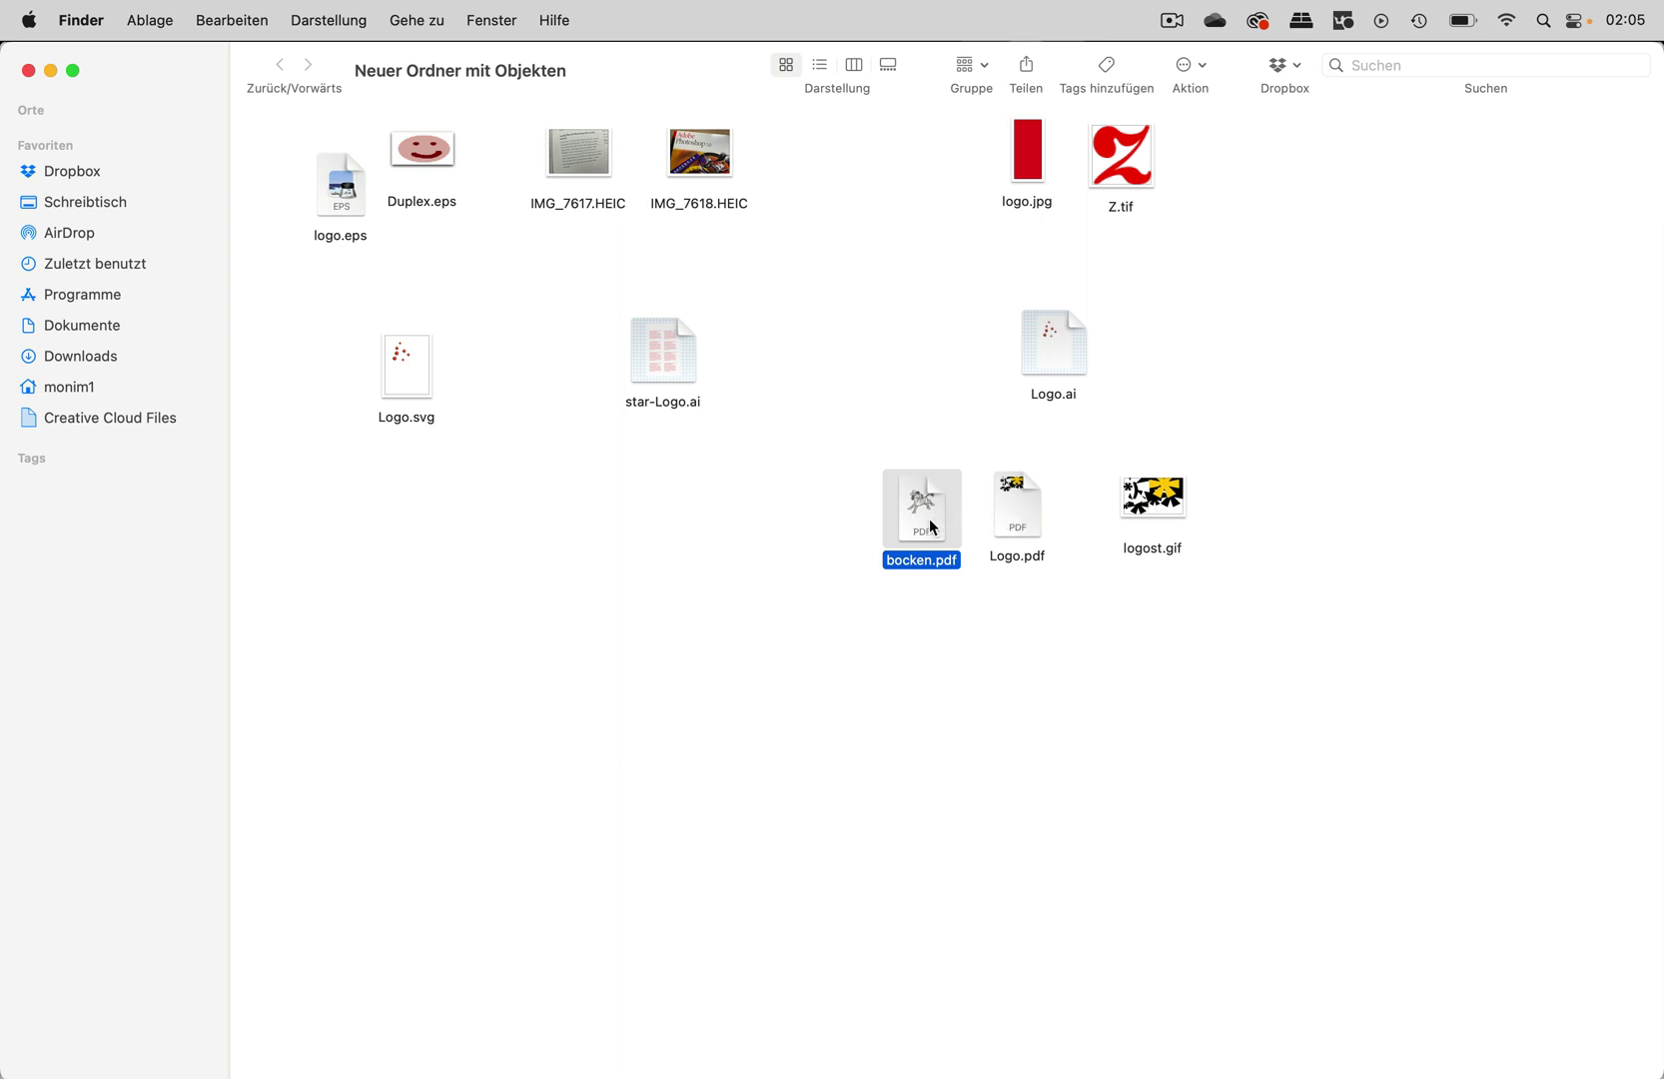
drag(932, 527, 622, 1059)
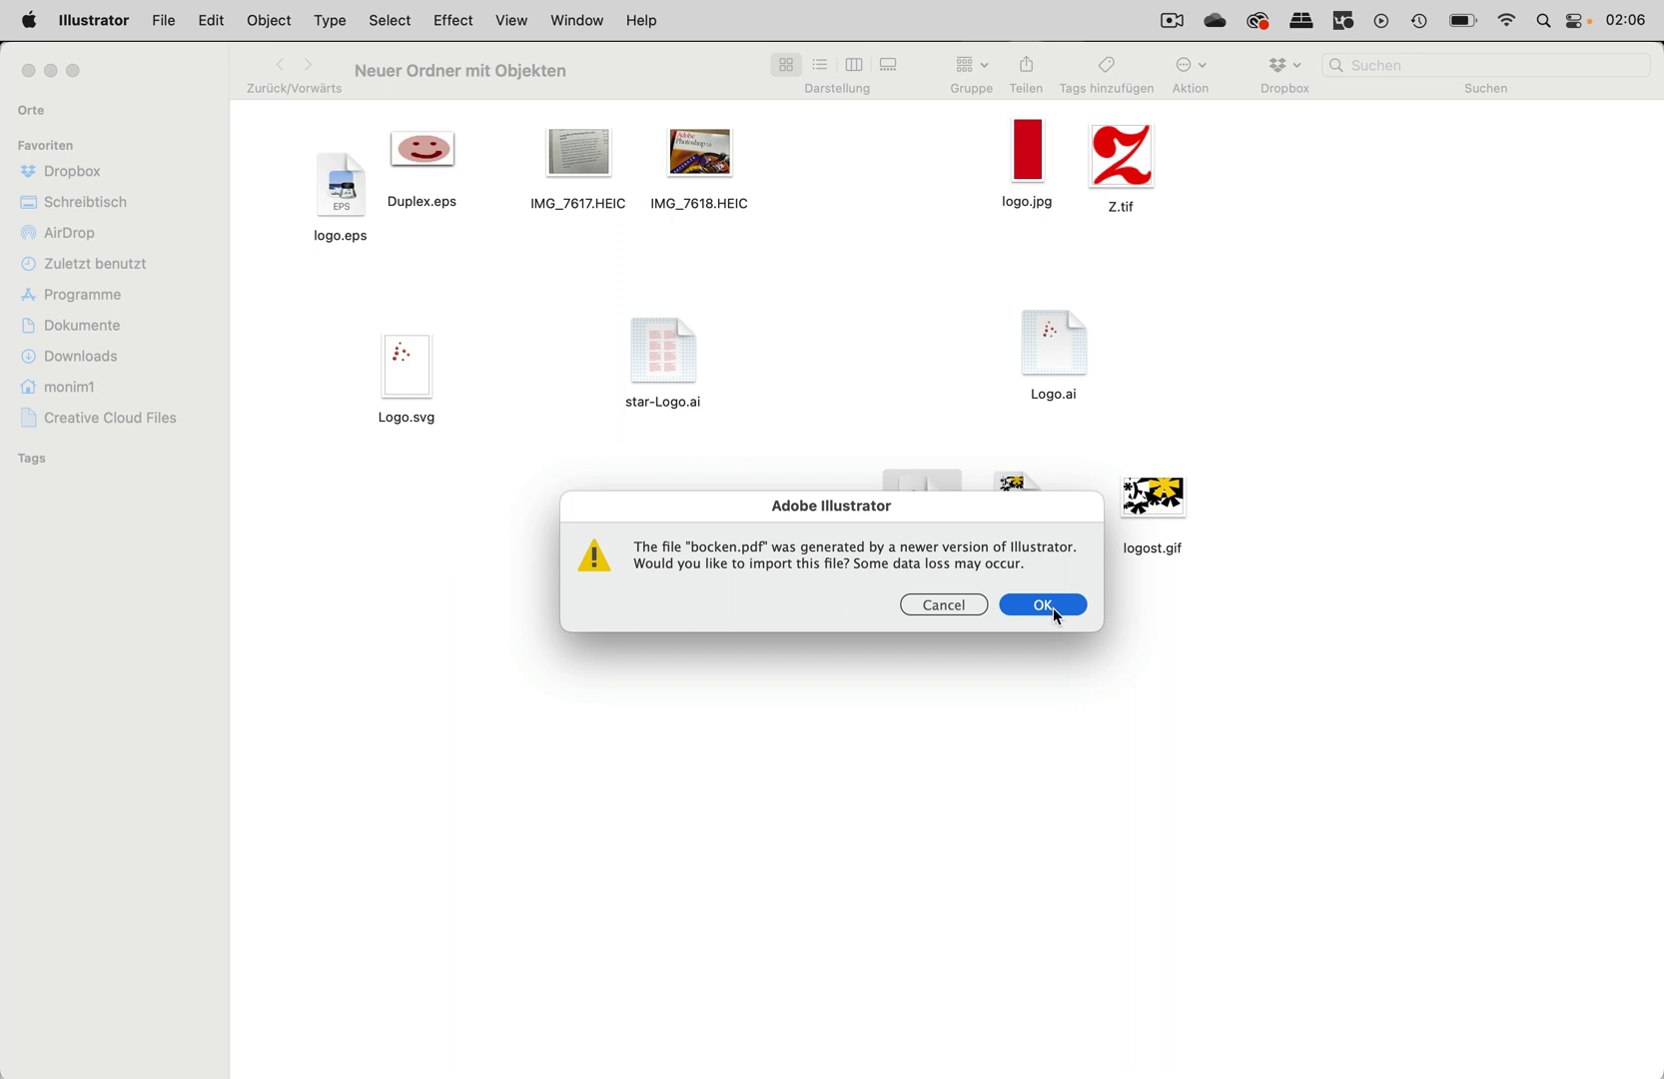
Step: Accept the newer-version import warning and open bocken.pdf without a colour profile
click(1054, 608)
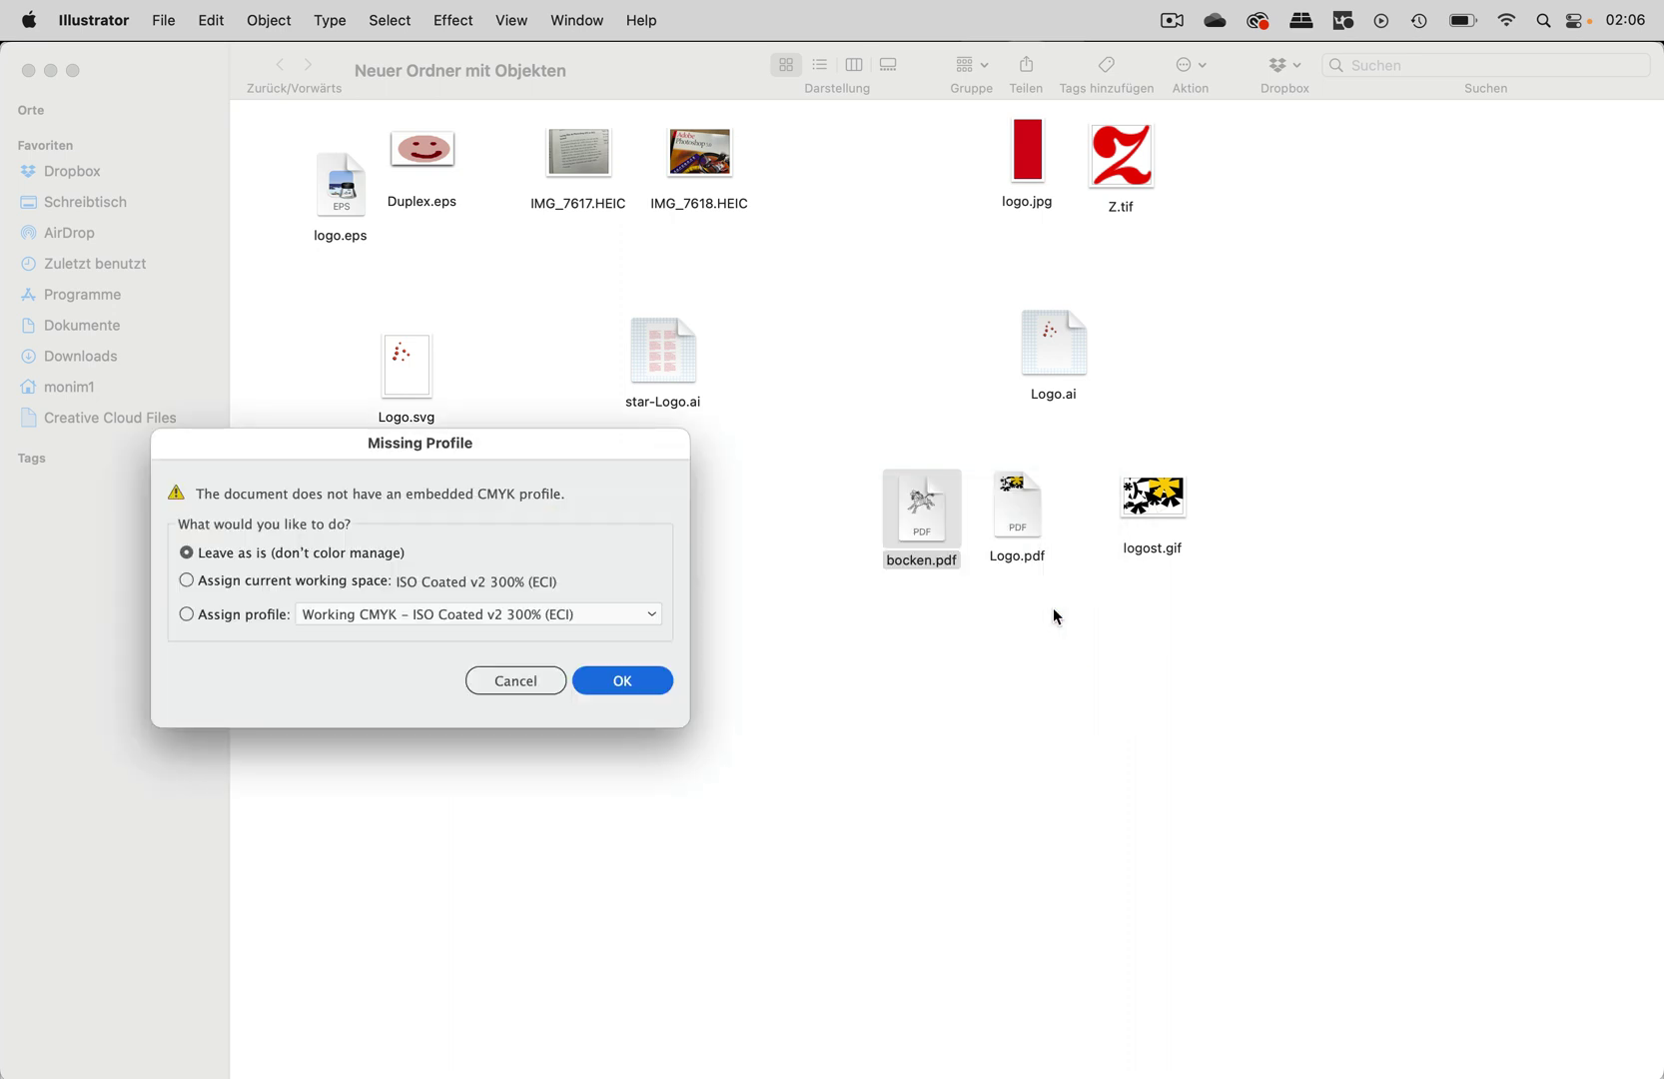
click(624, 683)
click(623, 682)
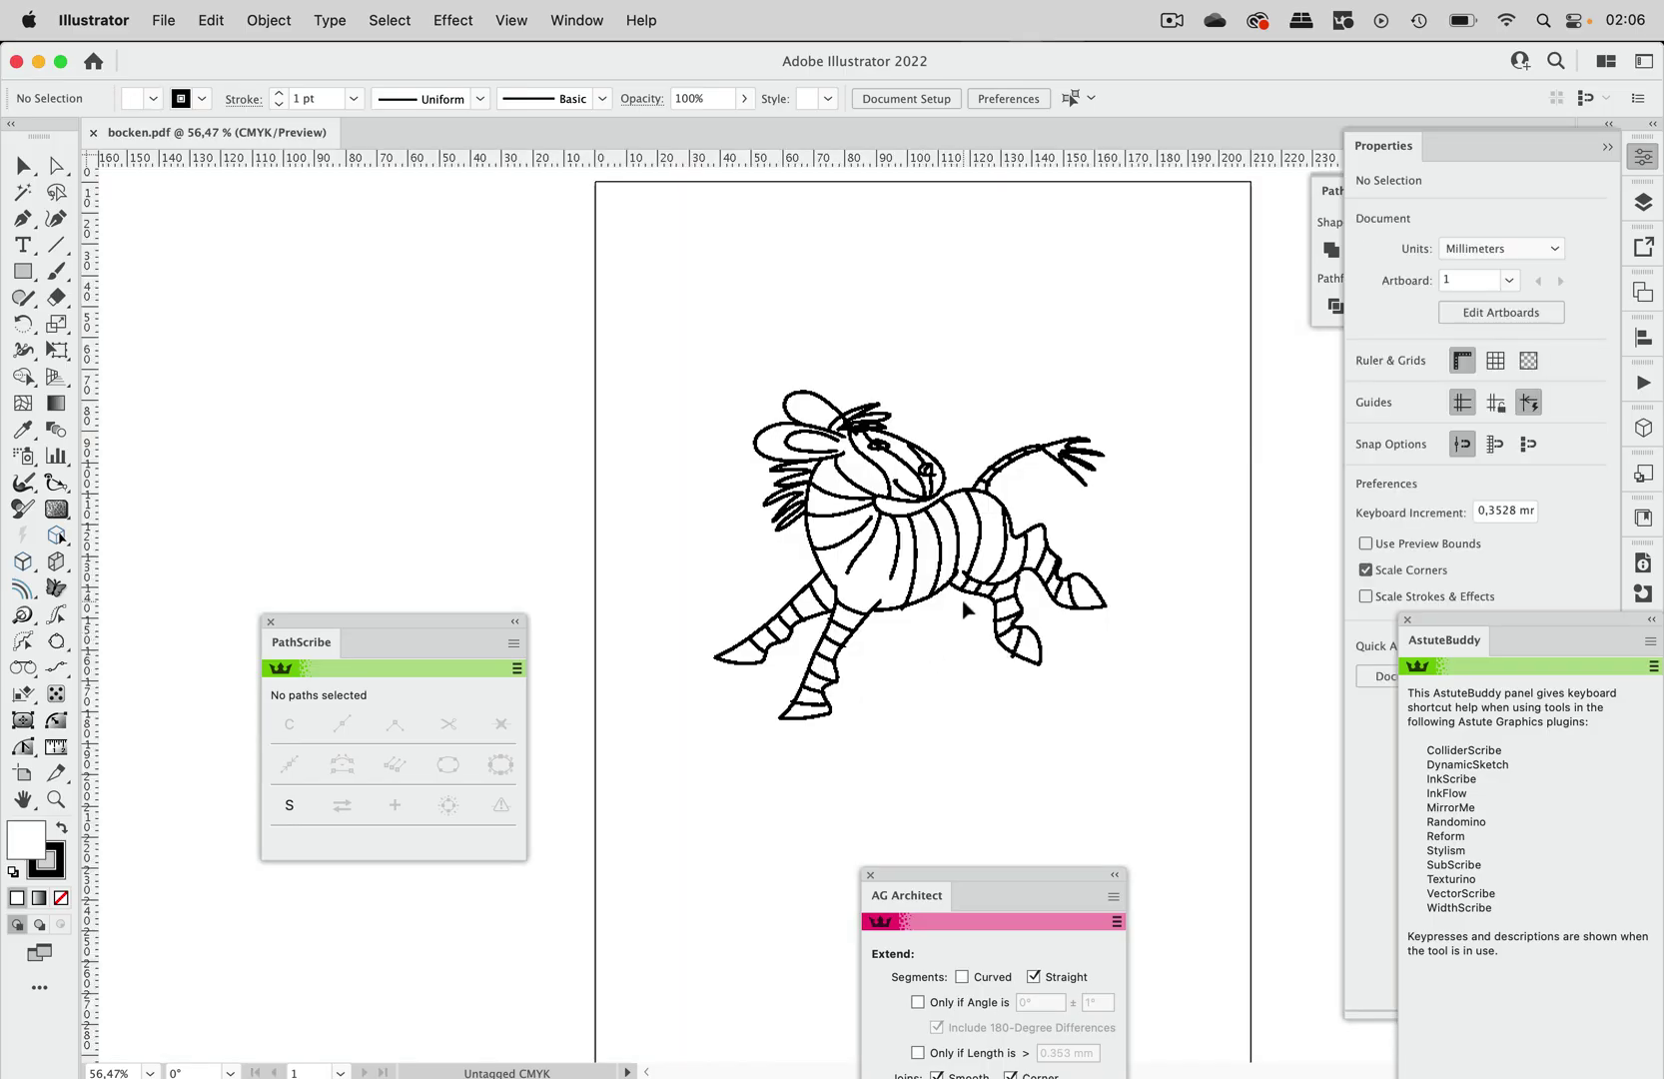
scroll(967, 609, up, 2)
scroll(968, 610, up, 2)
scroll(968, 609, up, 2)
scroll(968, 609, up, 2)
scroll(936, 571, down, 2)
scroll(938, 572, down, 2)
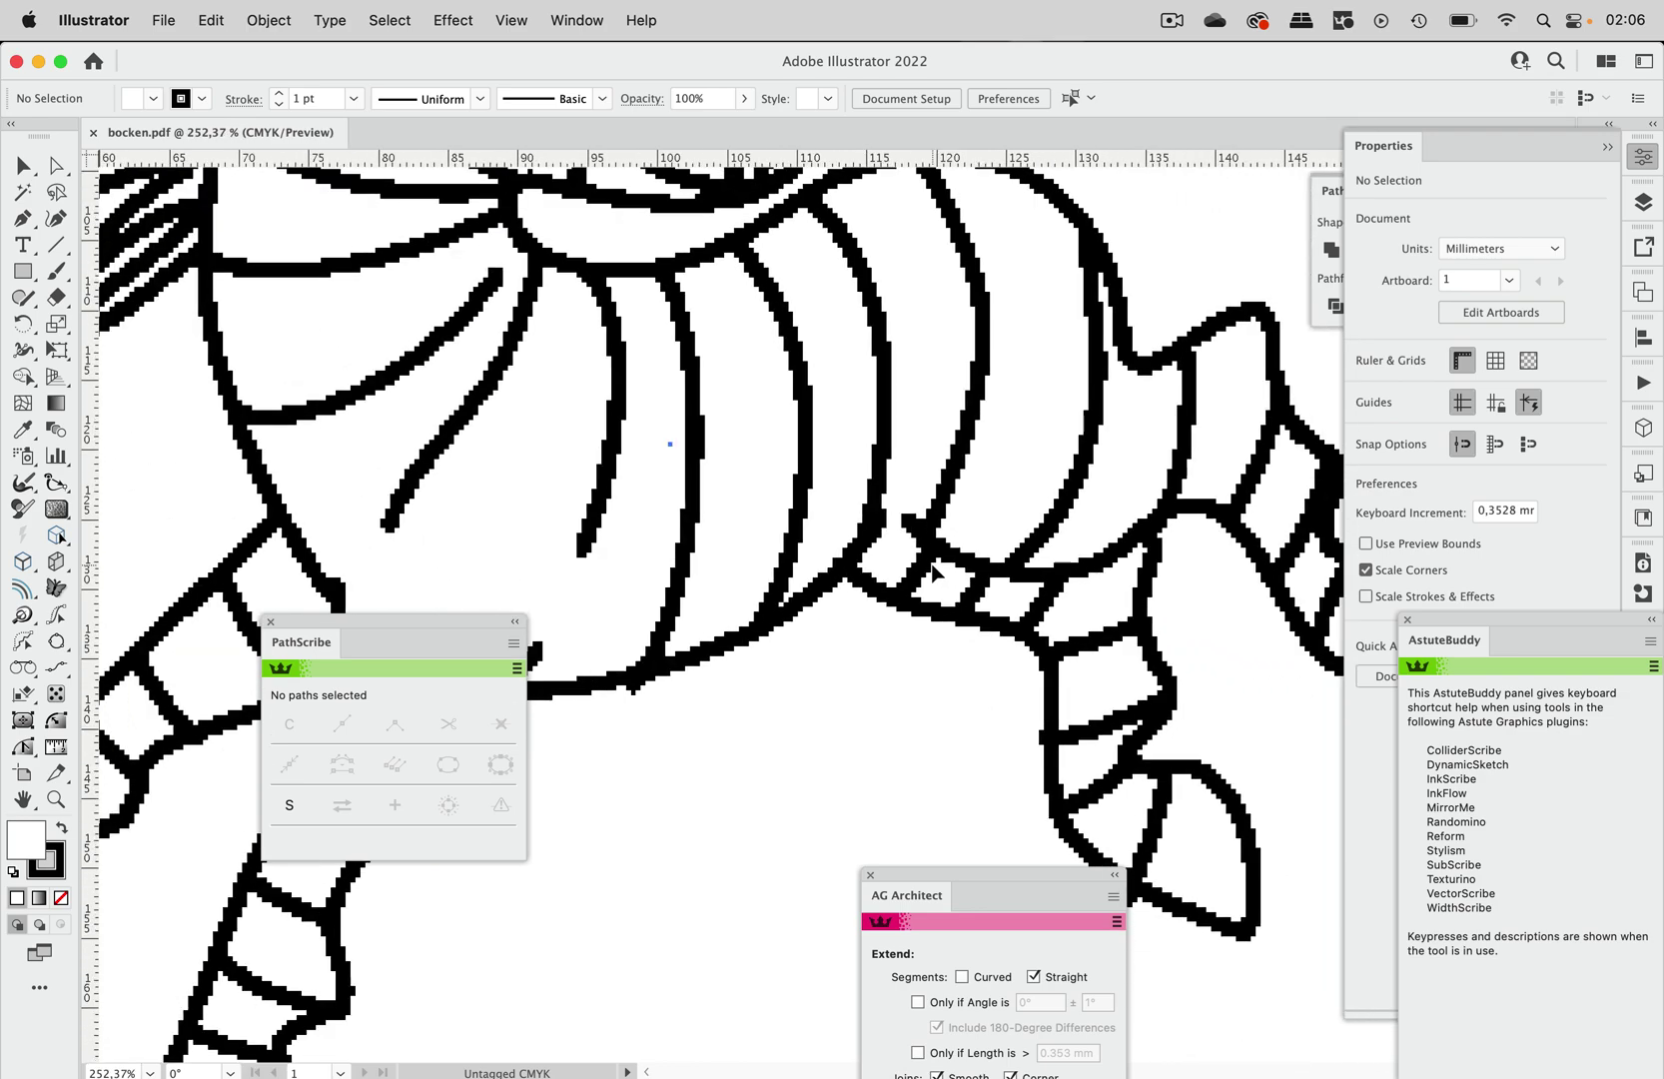
scroll(936, 572, down, 2)
scroll(937, 573, down, 2)
scroll(936, 572, down, 2)
scroll(936, 571, down, 1)
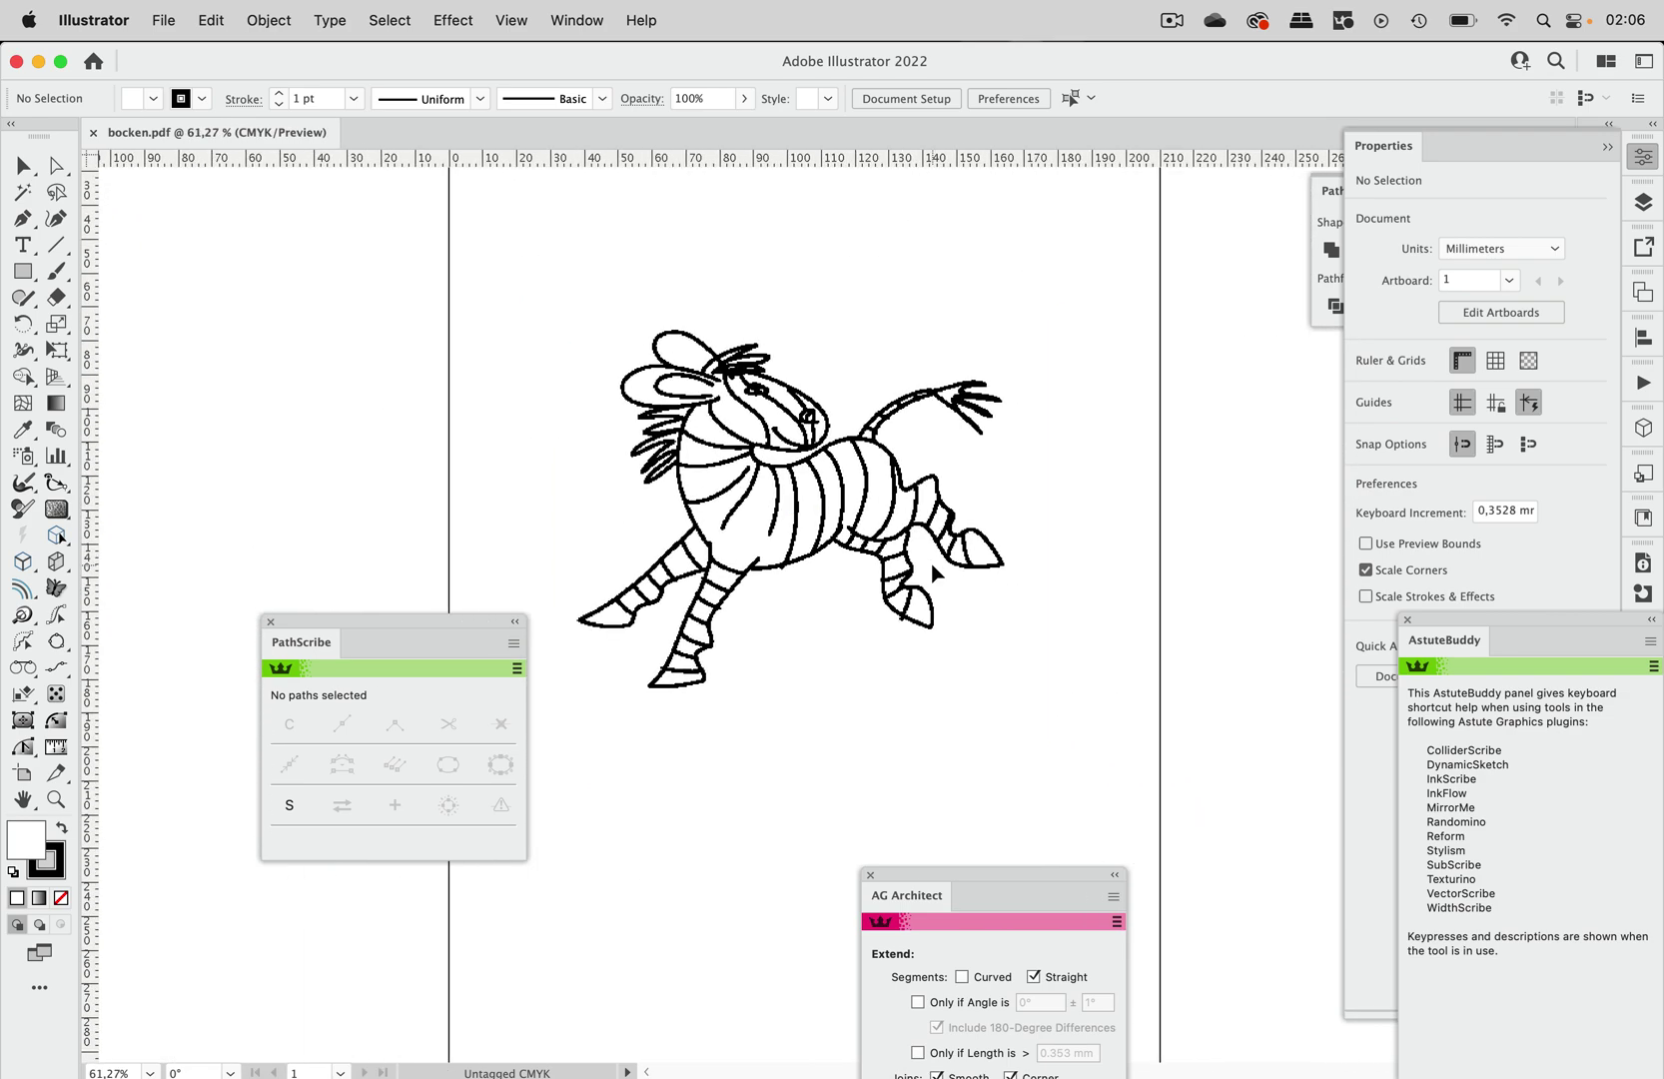
Step: View bocken.pdf as outlines, select its rectangle and show the Links panel listing the embedded image
click(511, 20)
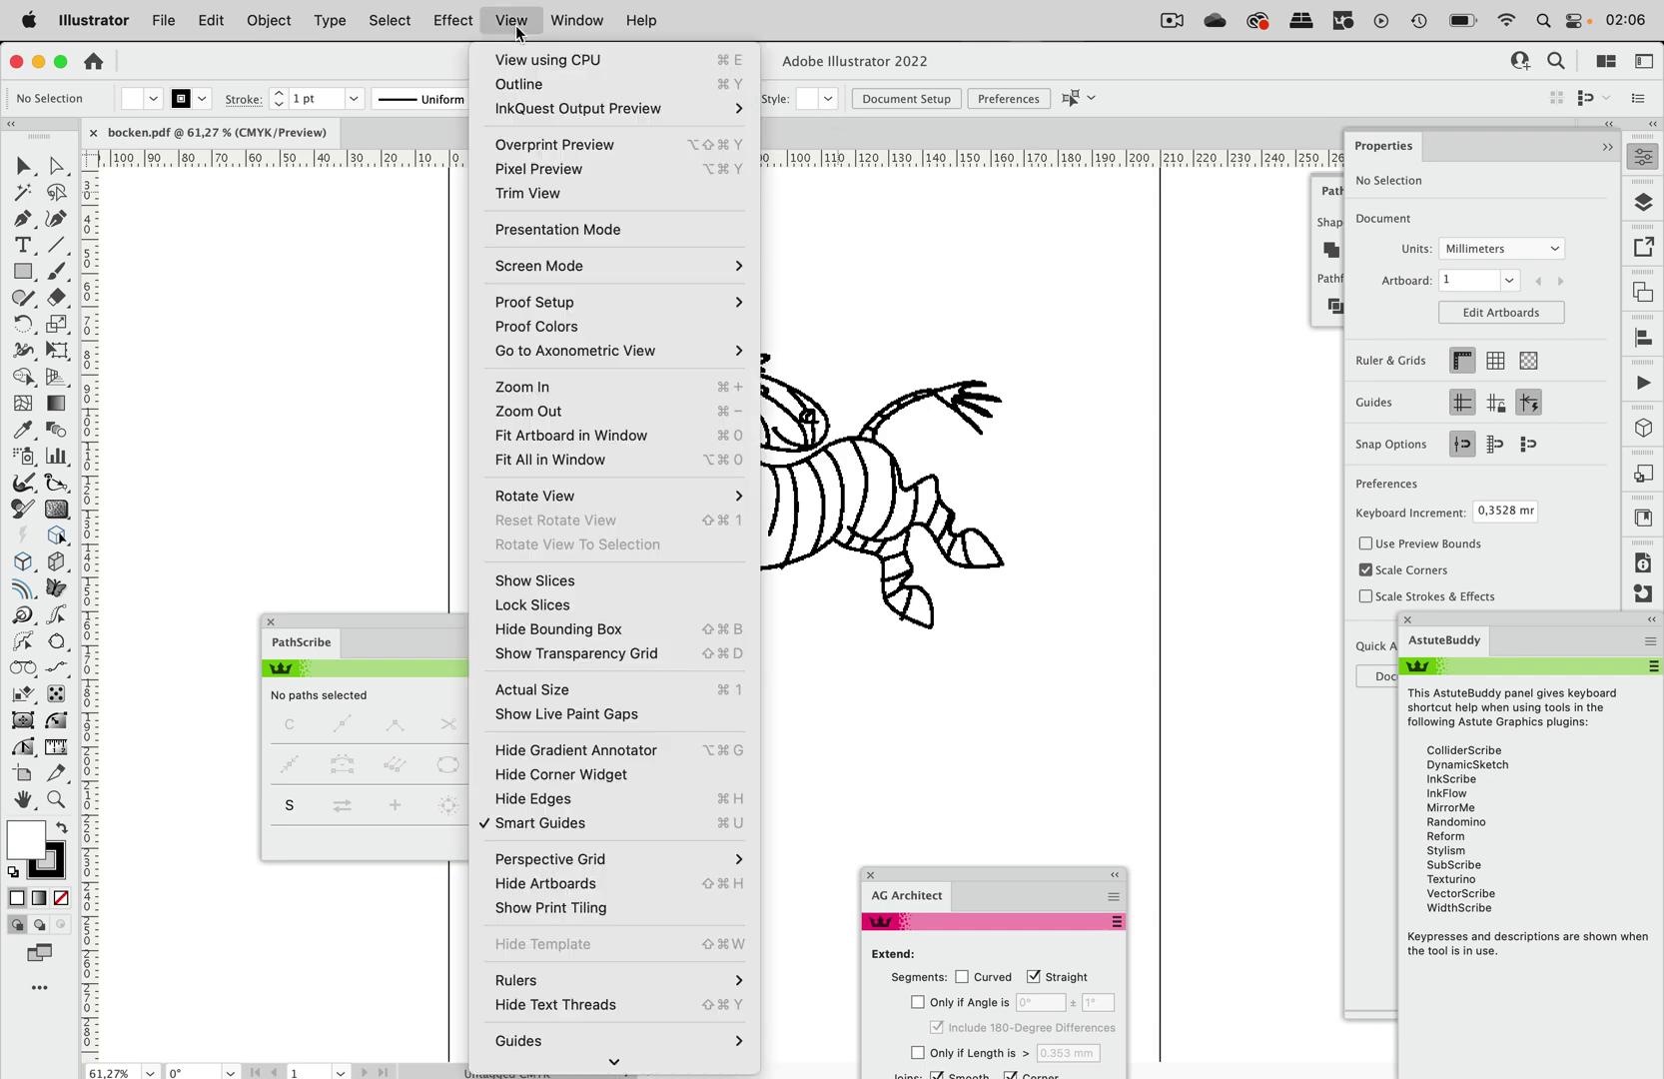
click(520, 81)
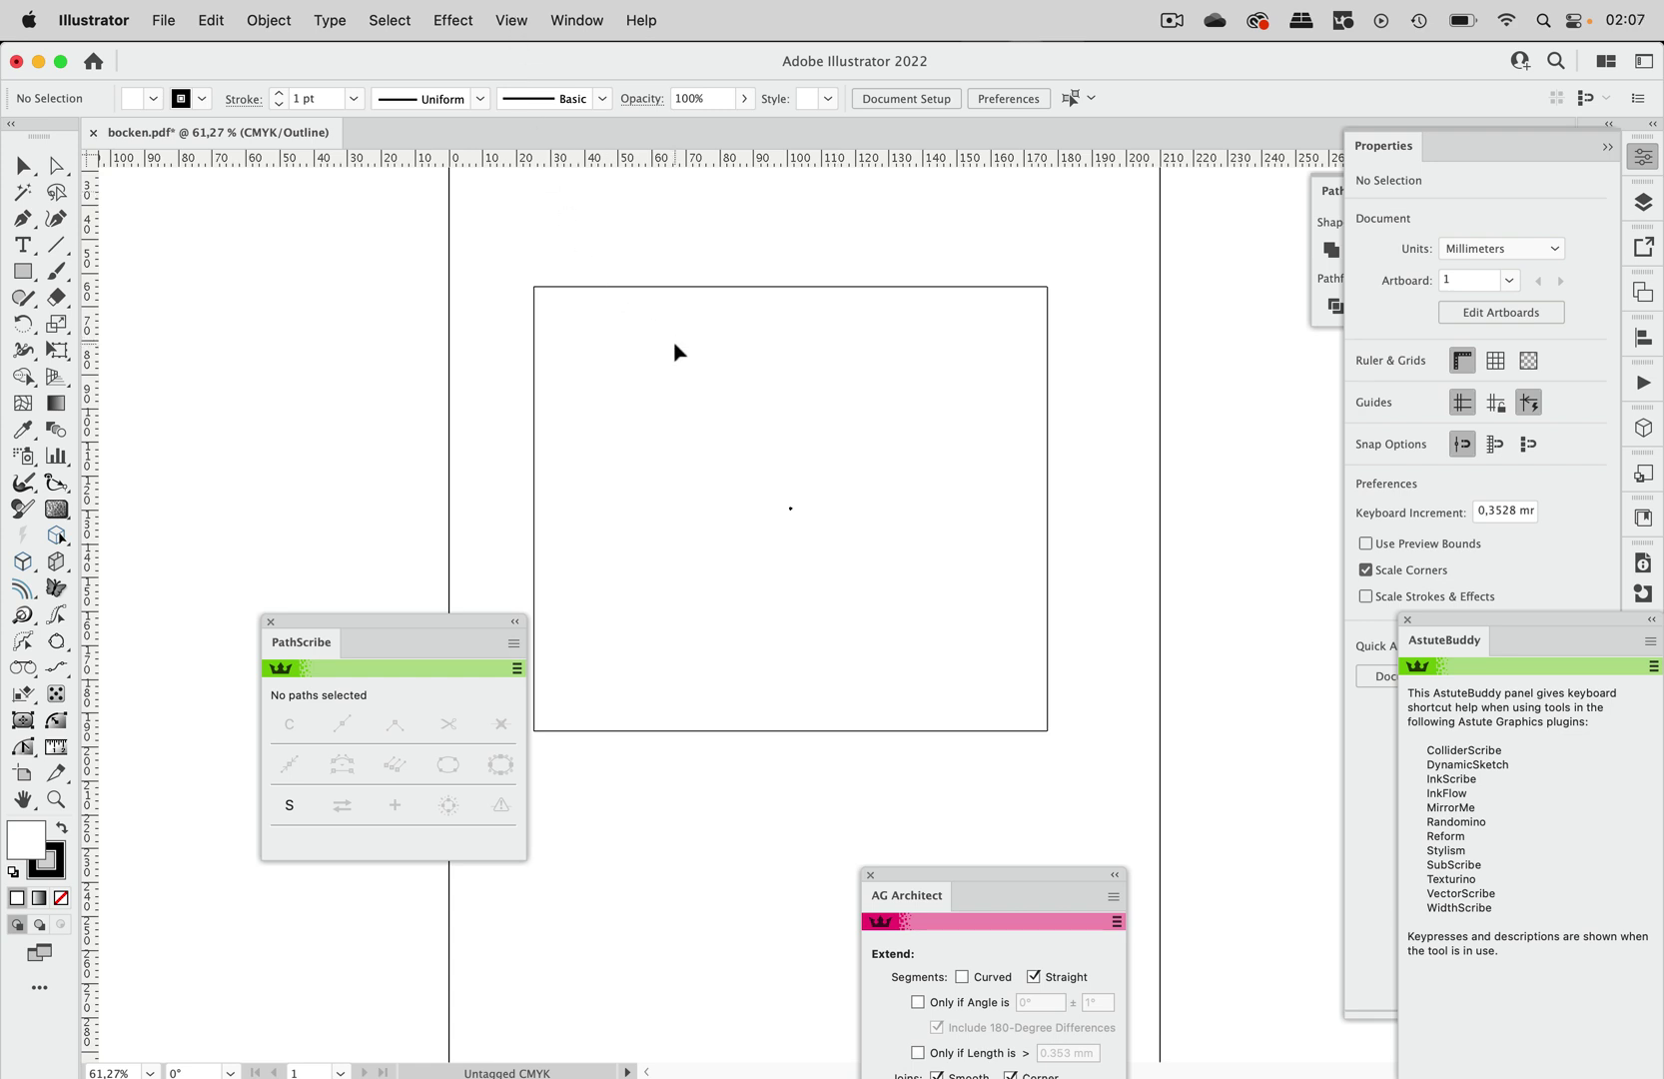
click(677, 294)
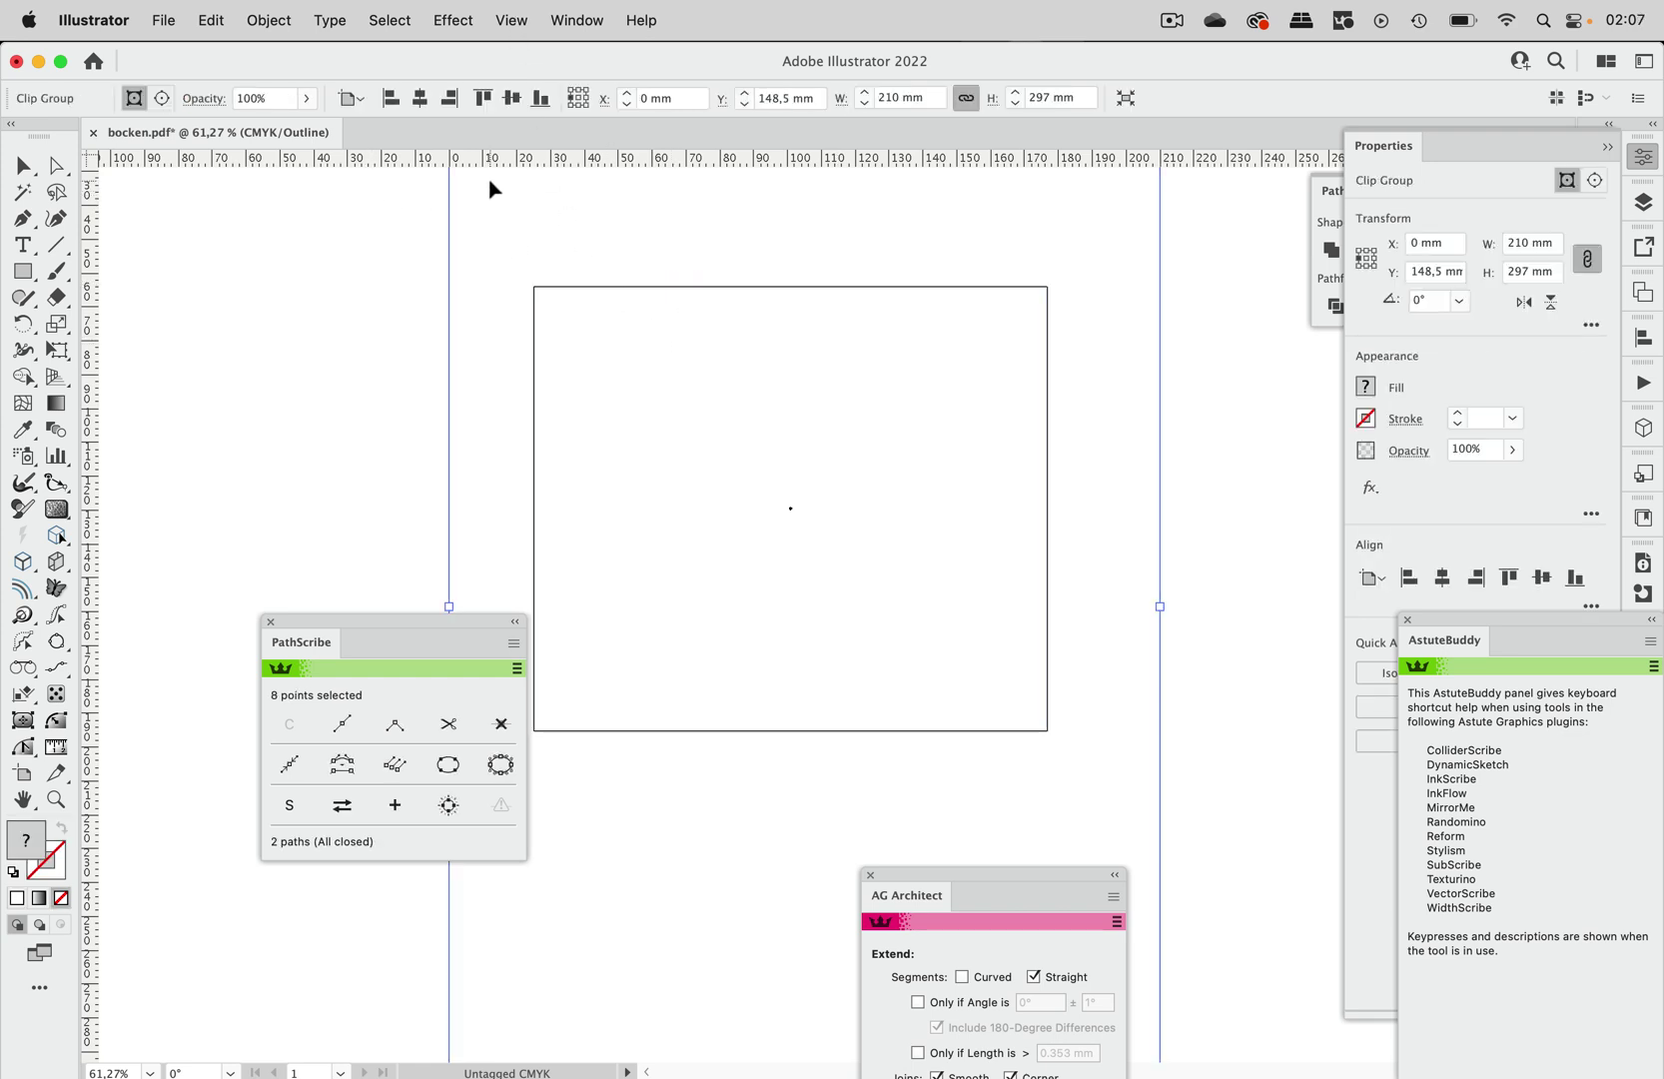
click(577, 20)
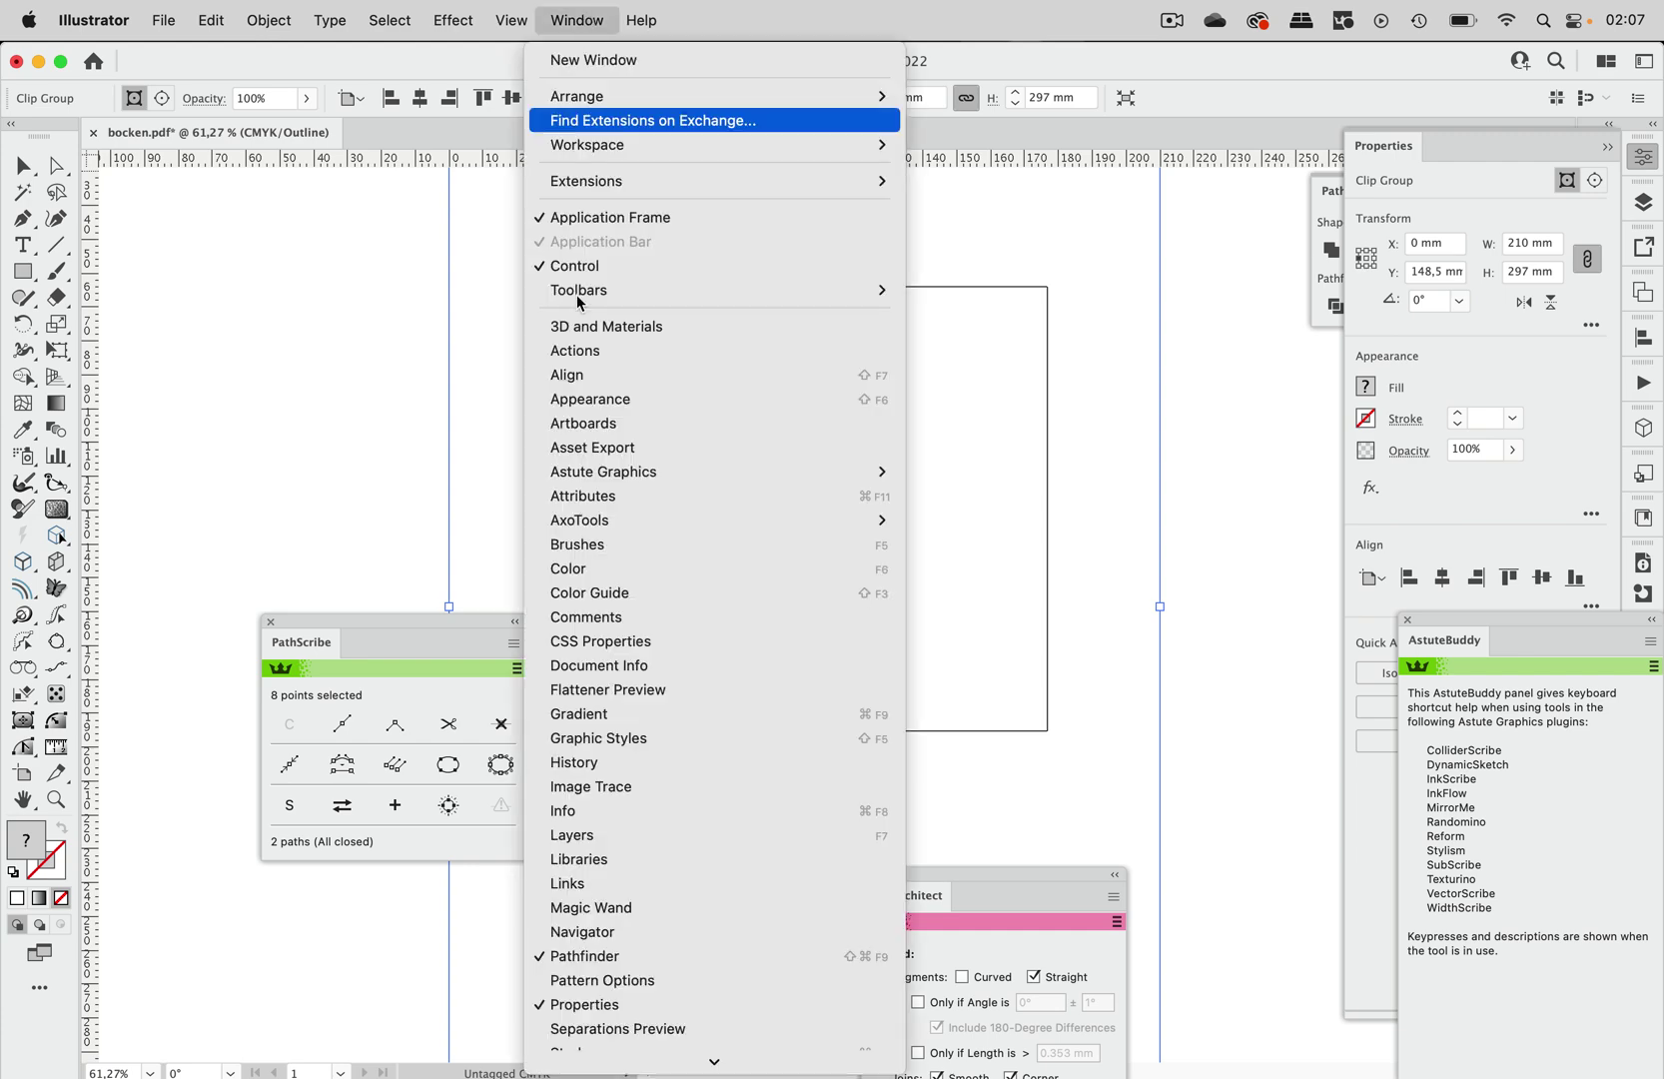
click(568, 884)
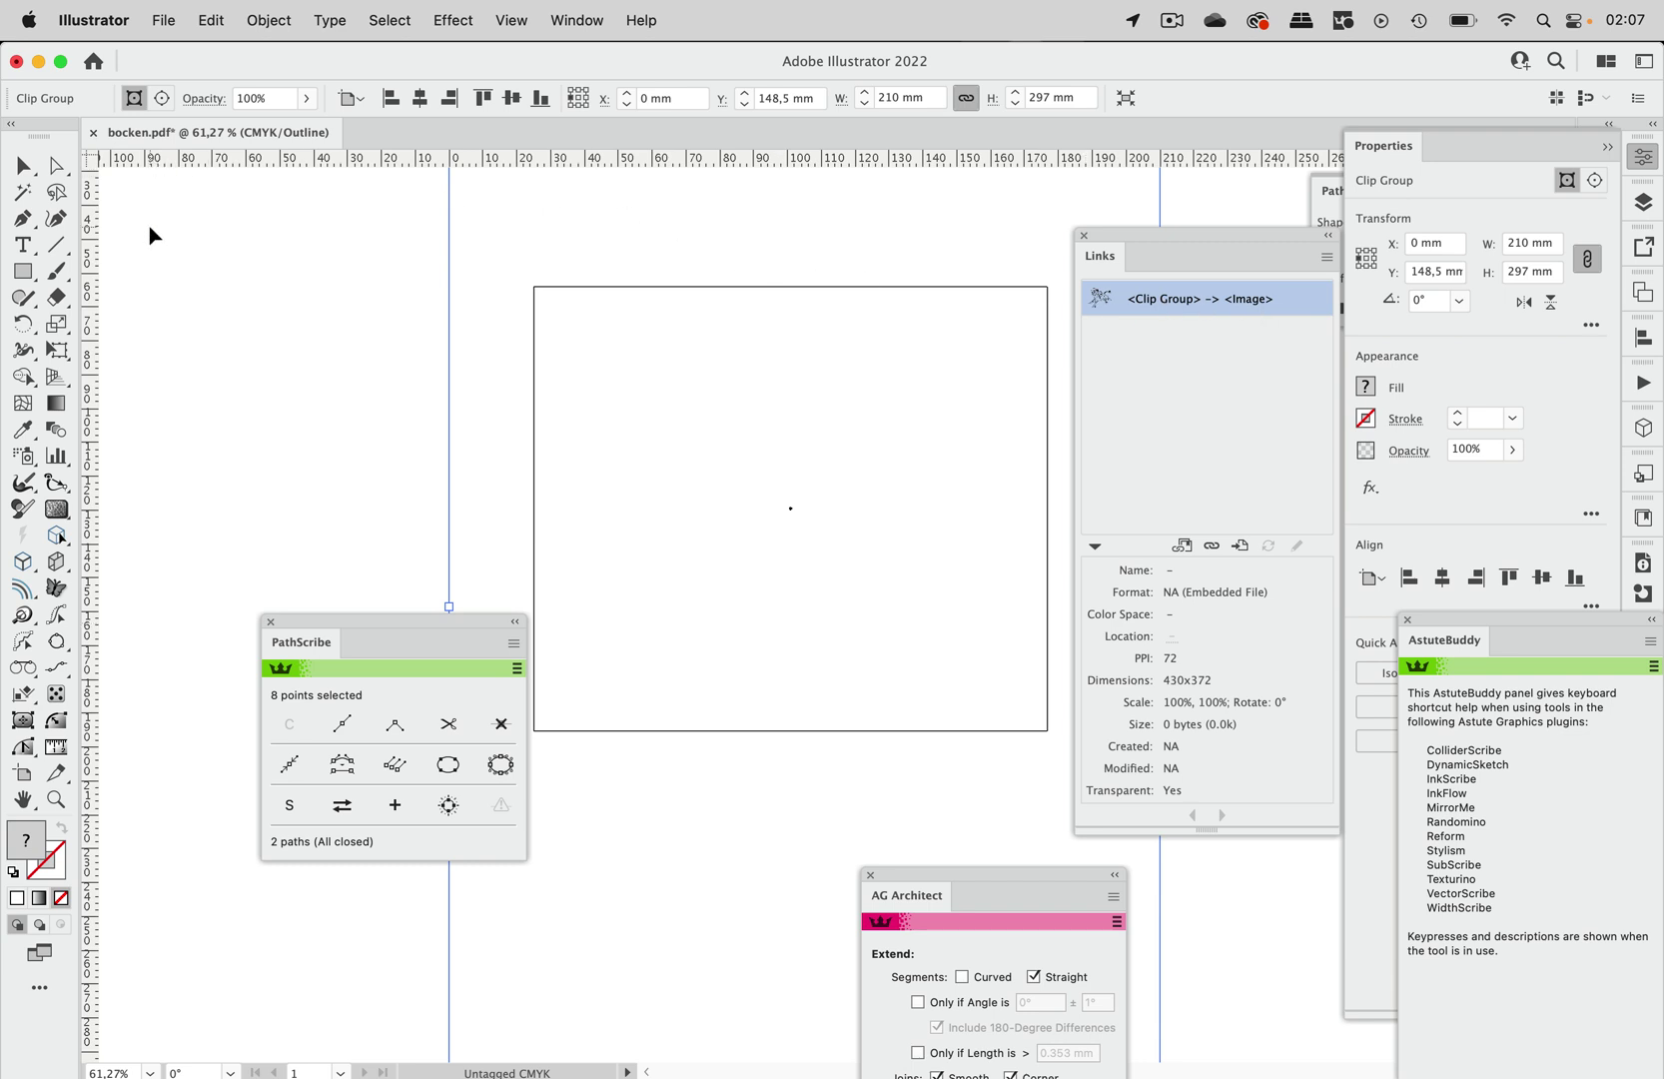
Step: Close bocken.pdf without saving and reopen it in Illustrator 2024 from Finder
click(92, 133)
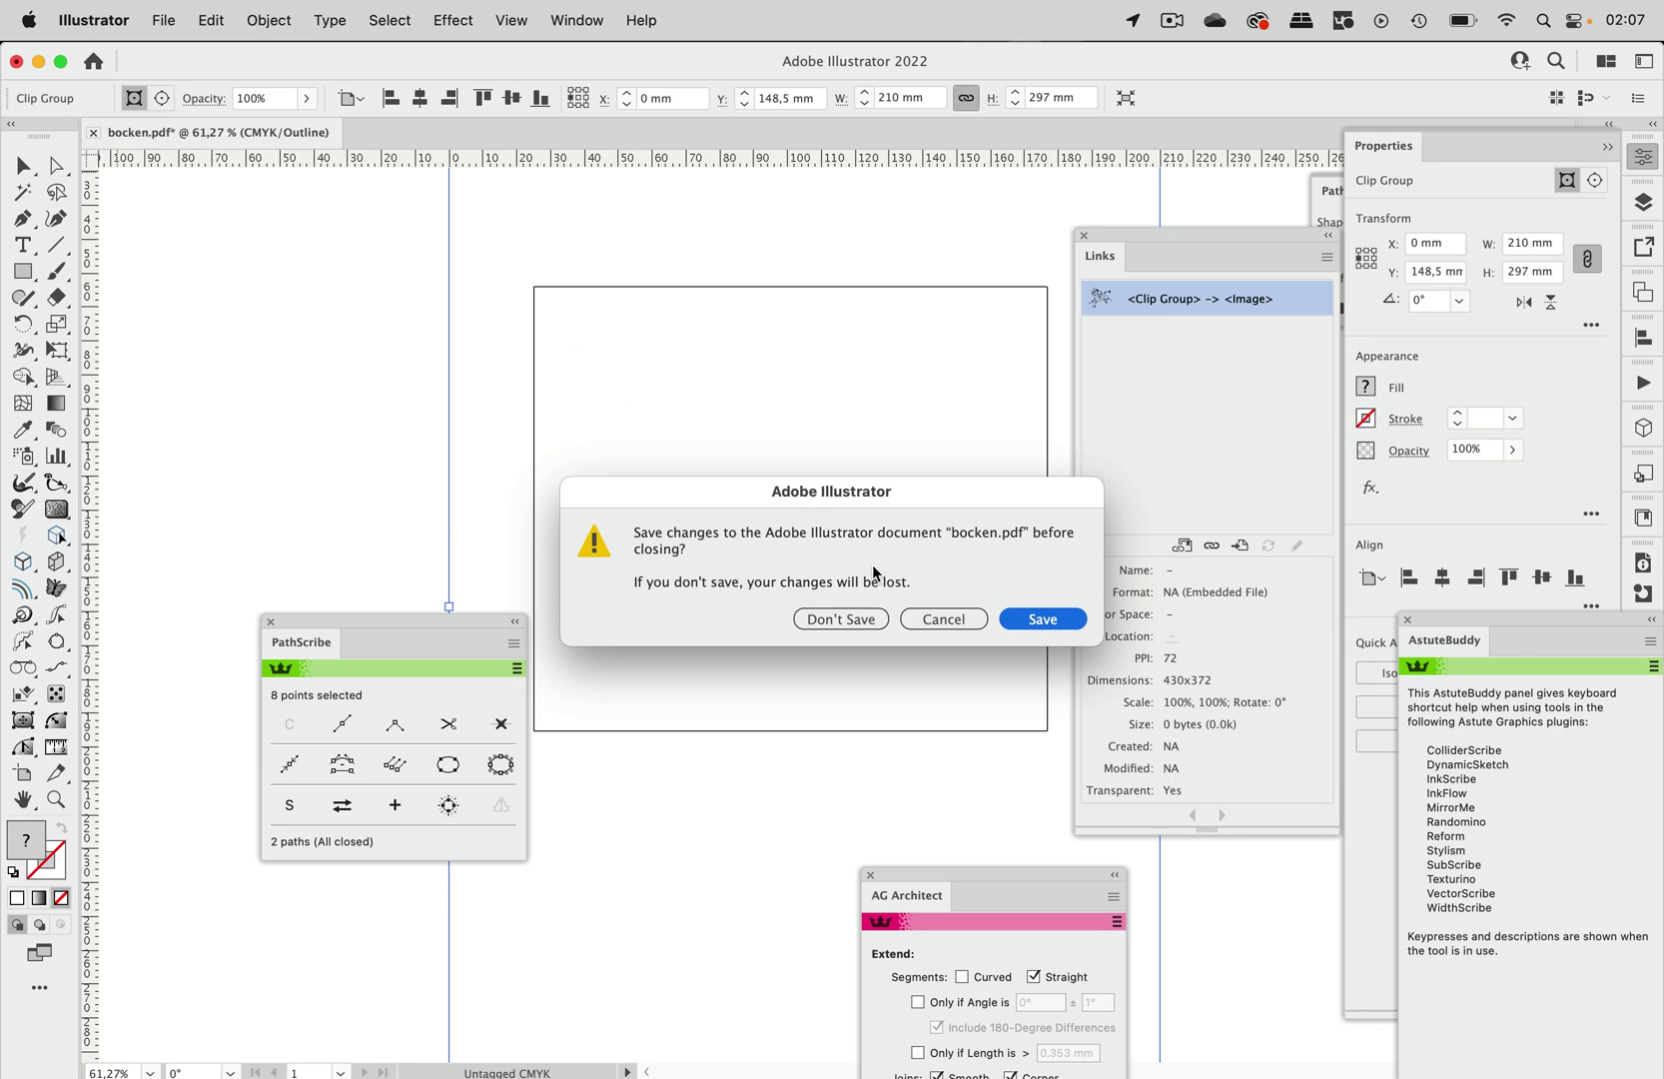
click(843, 619)
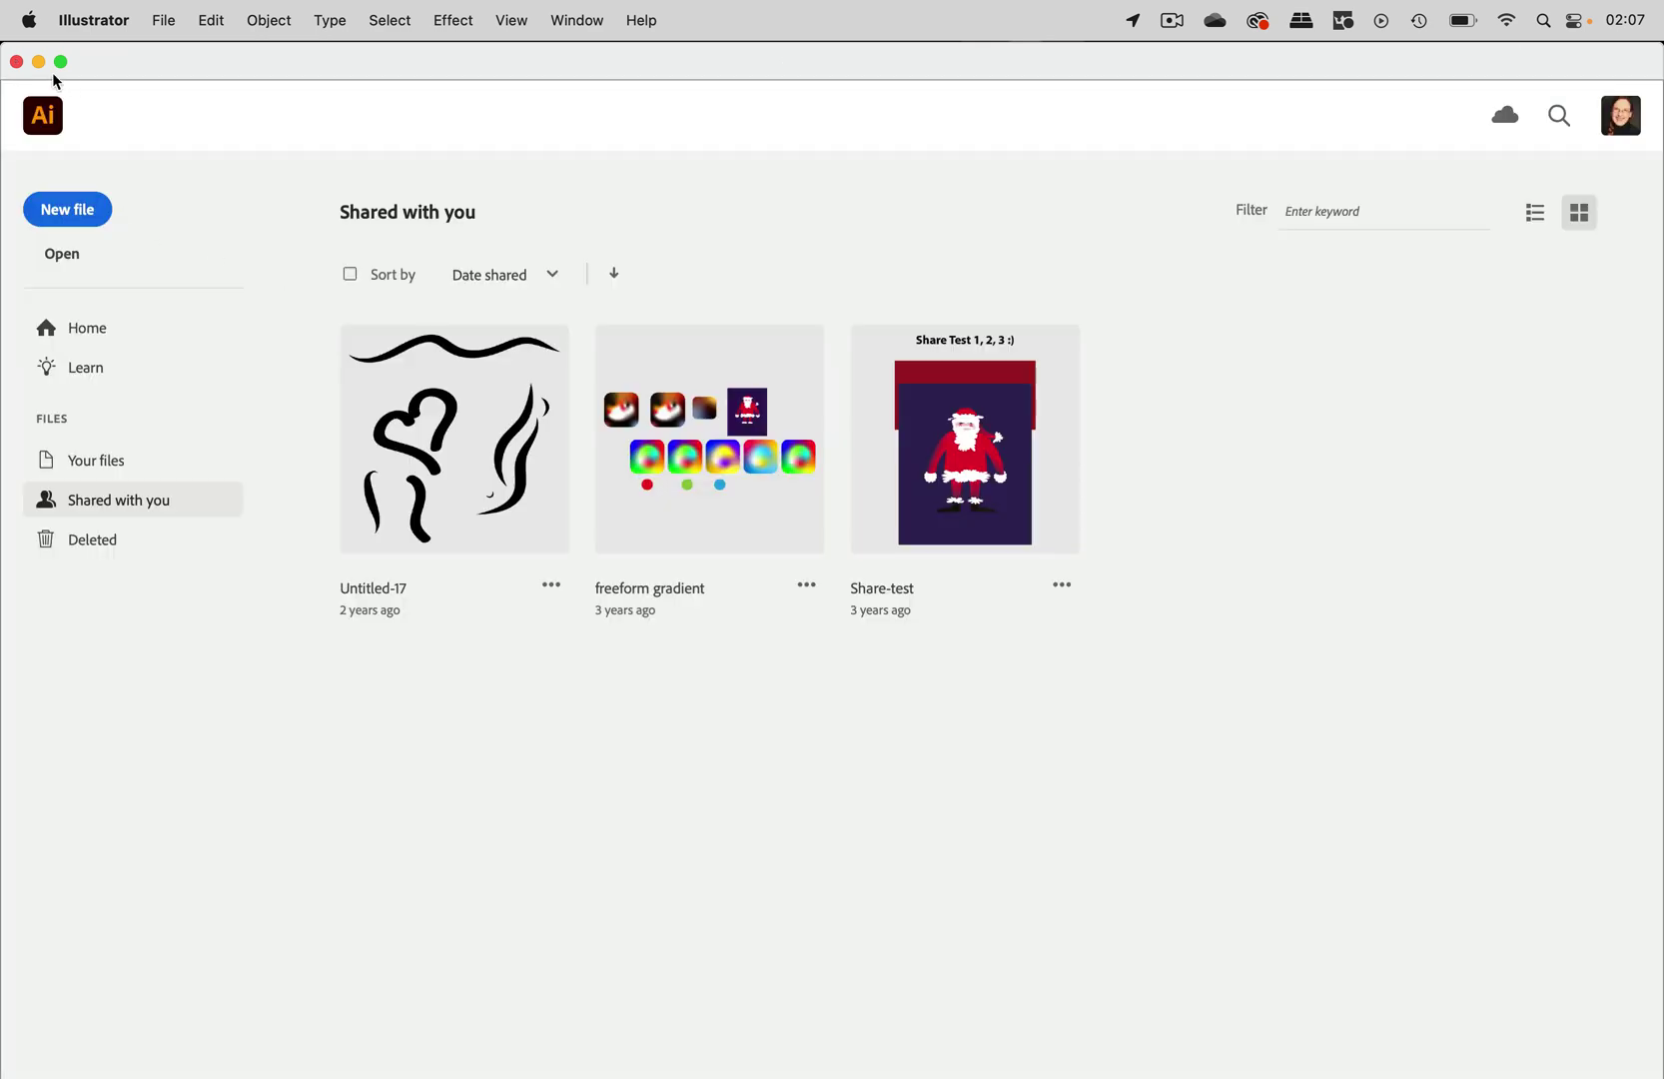
click(39, 62)
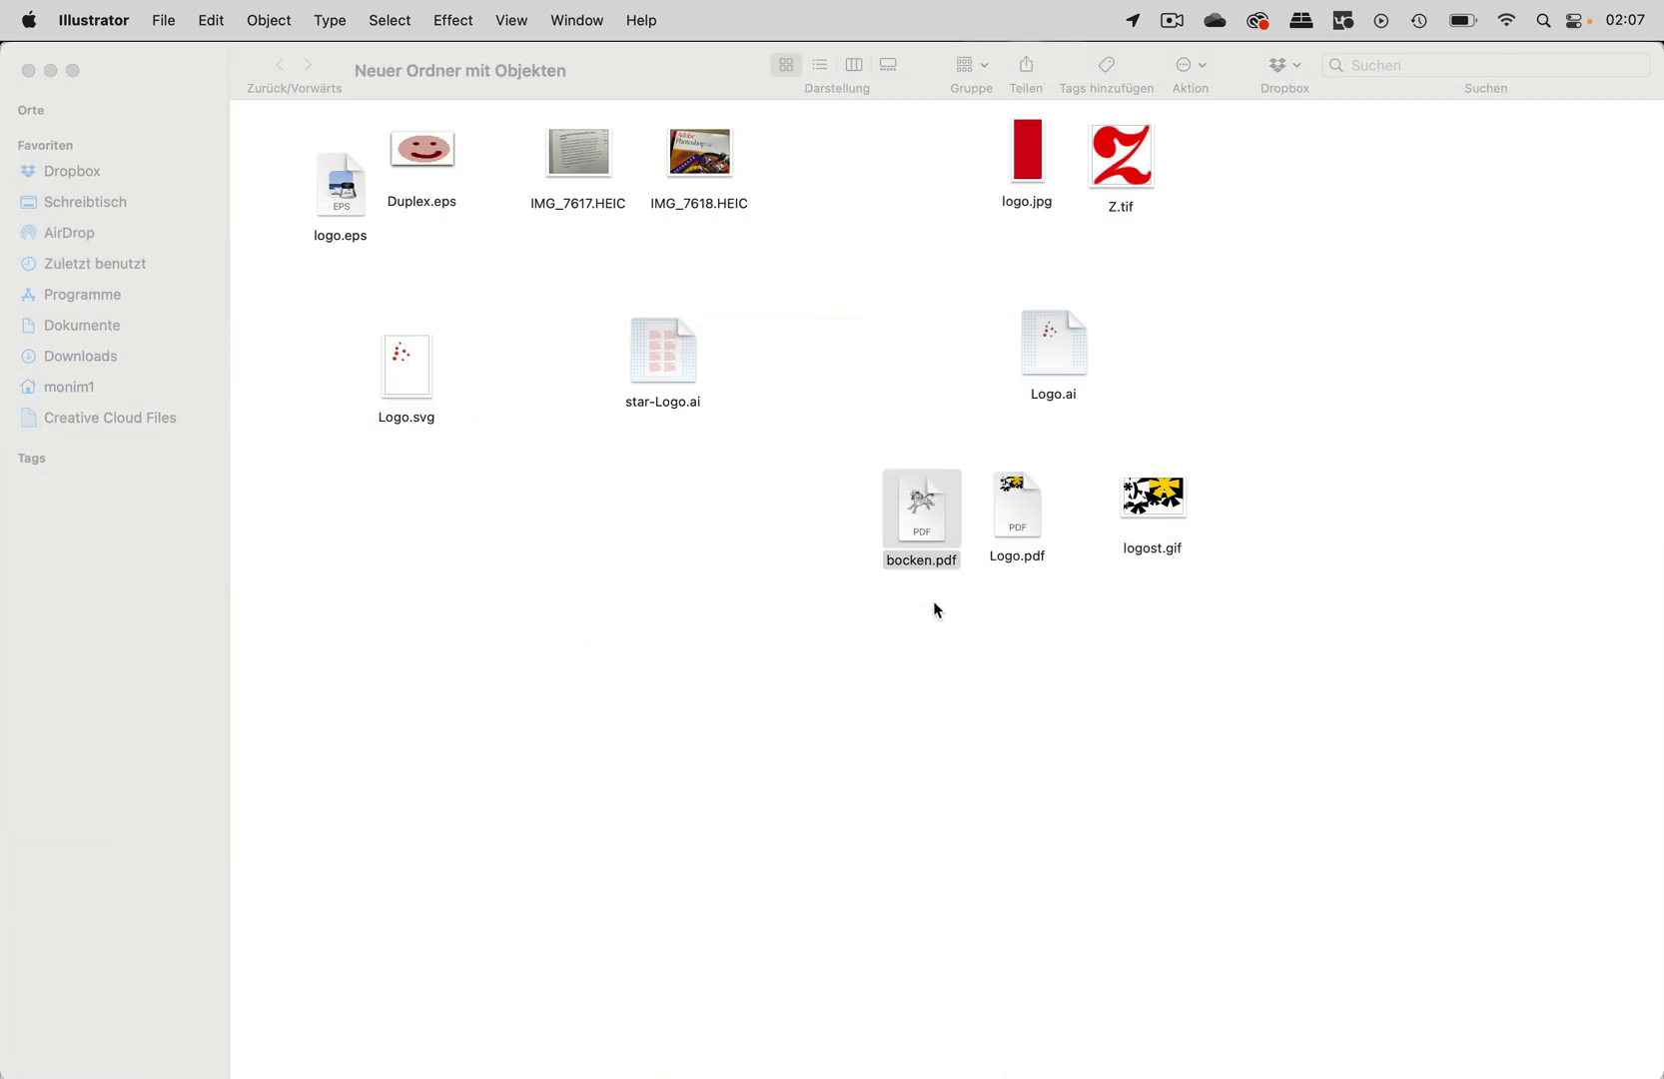
drag(931, 527, 712, 1062)
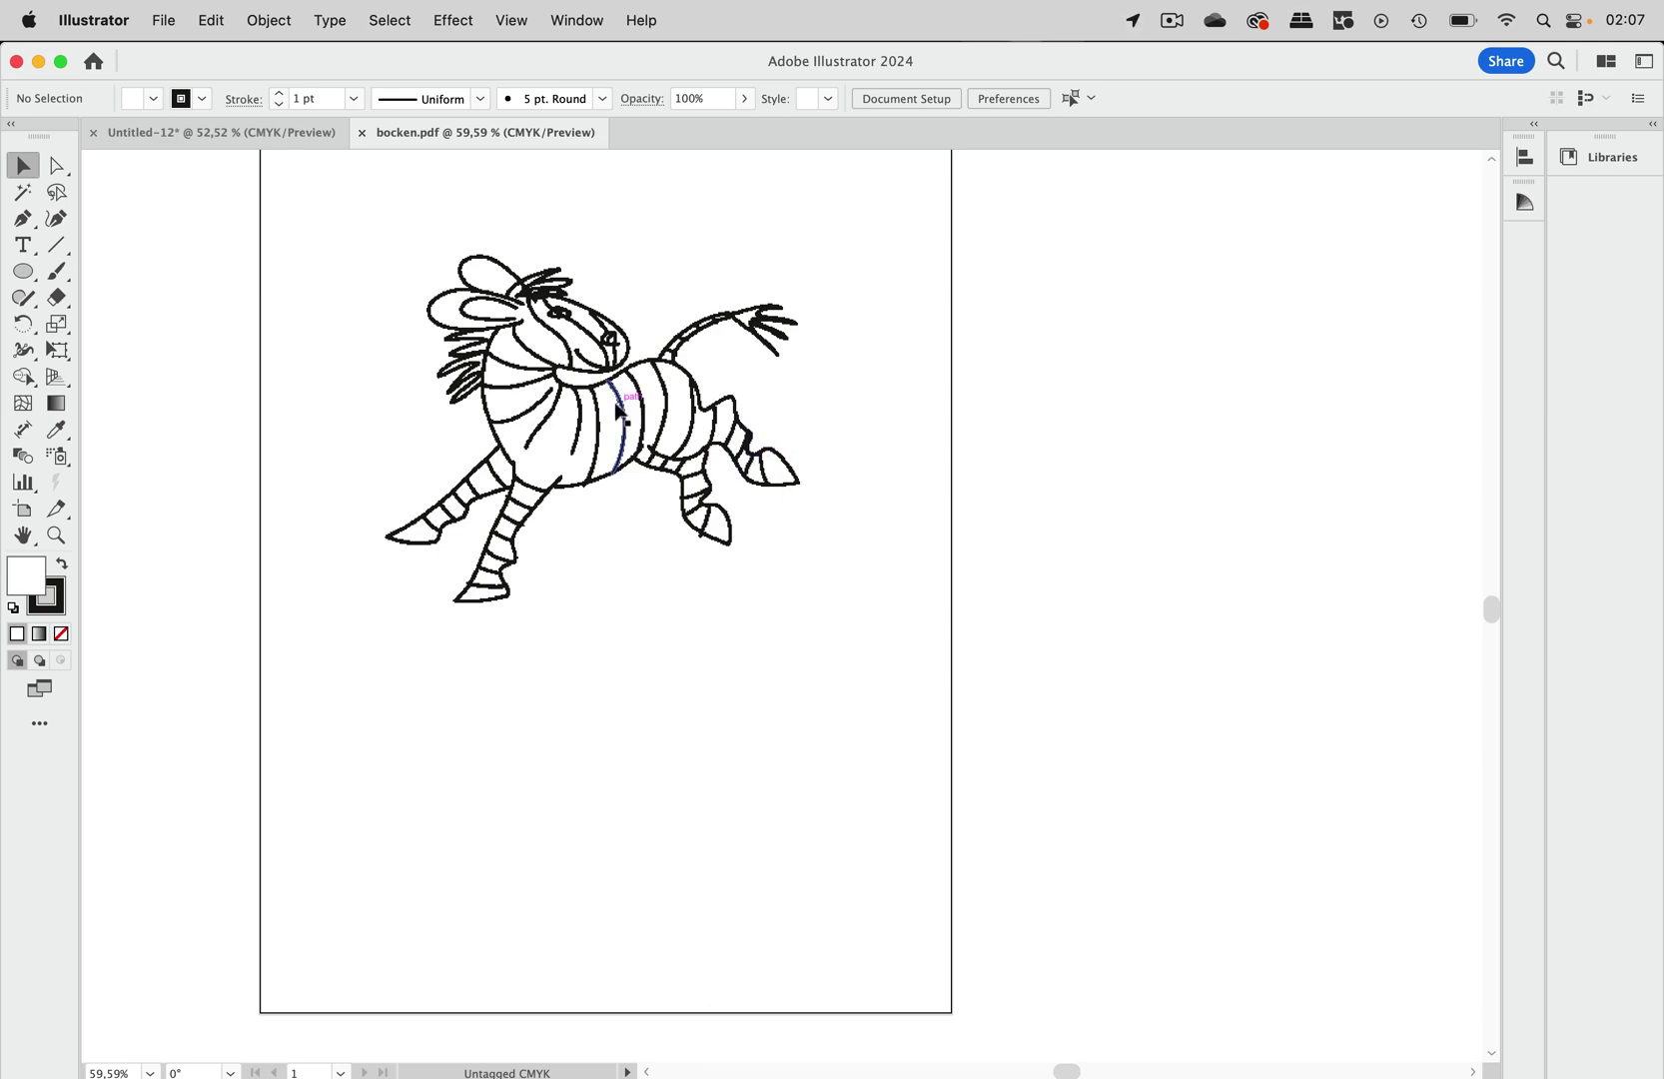
scroll(622, 402, up, 5)
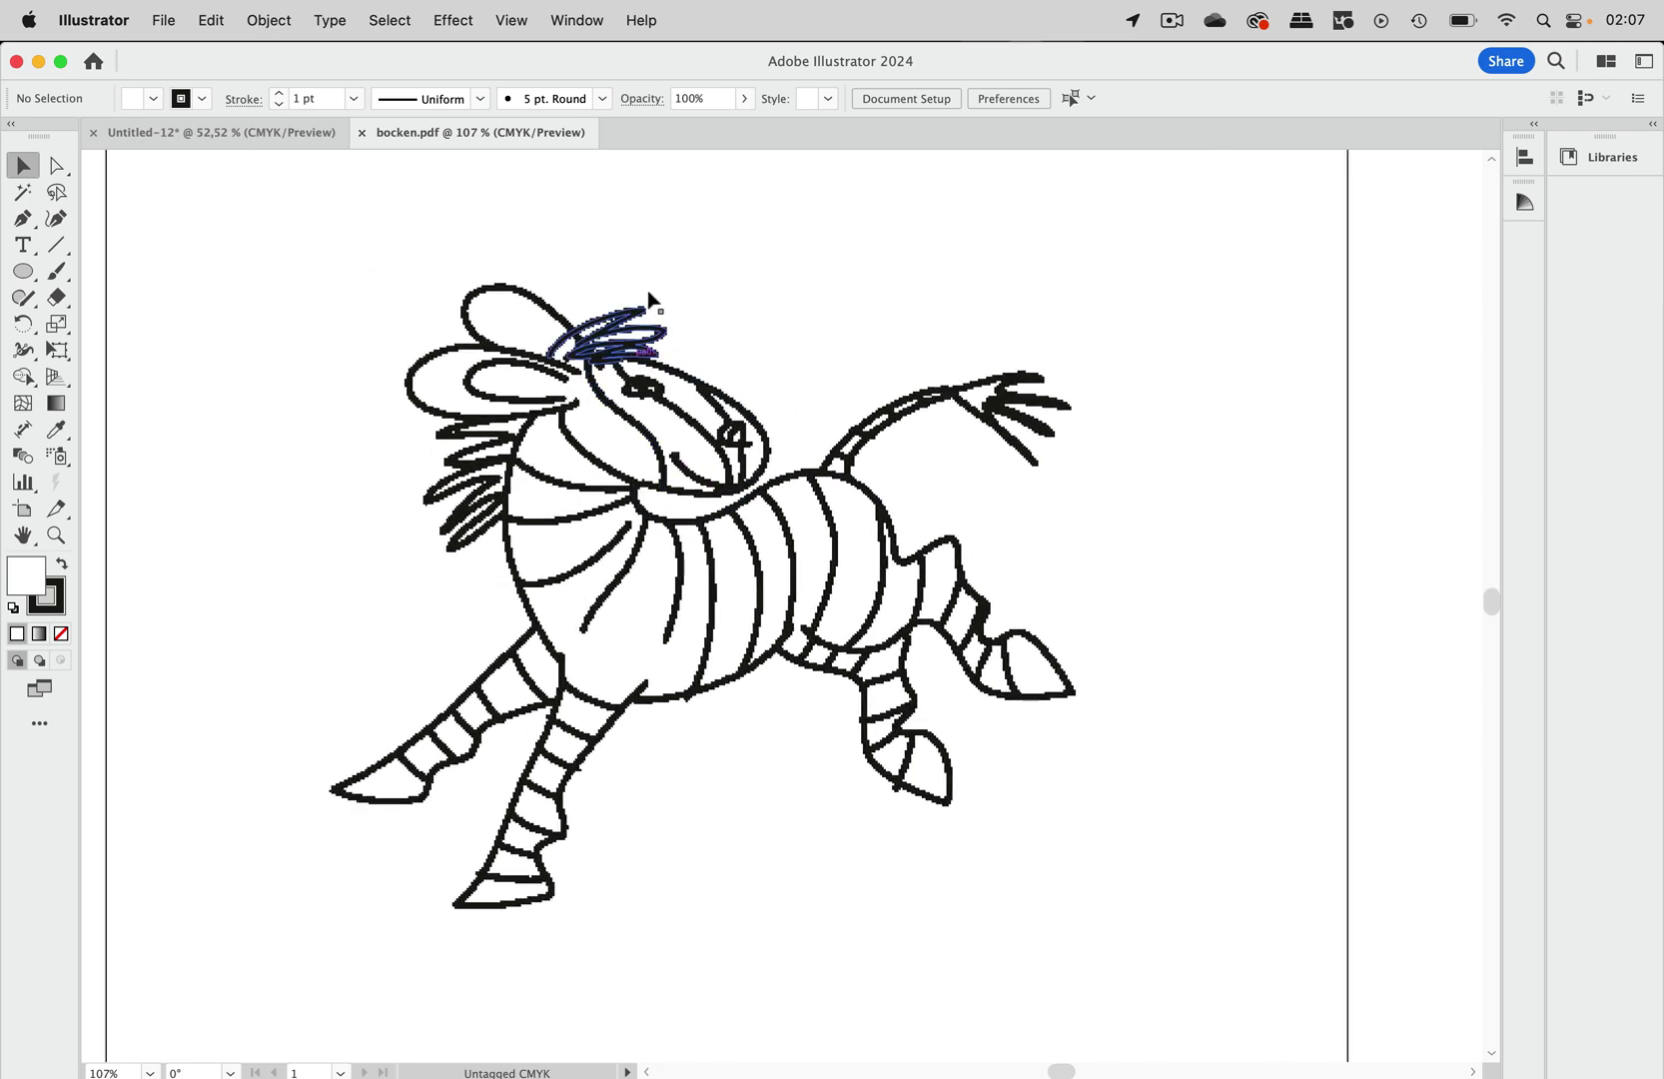
Step: Check the zebra as outlines, return to preview and select the whole zebra group
click(510, 19)
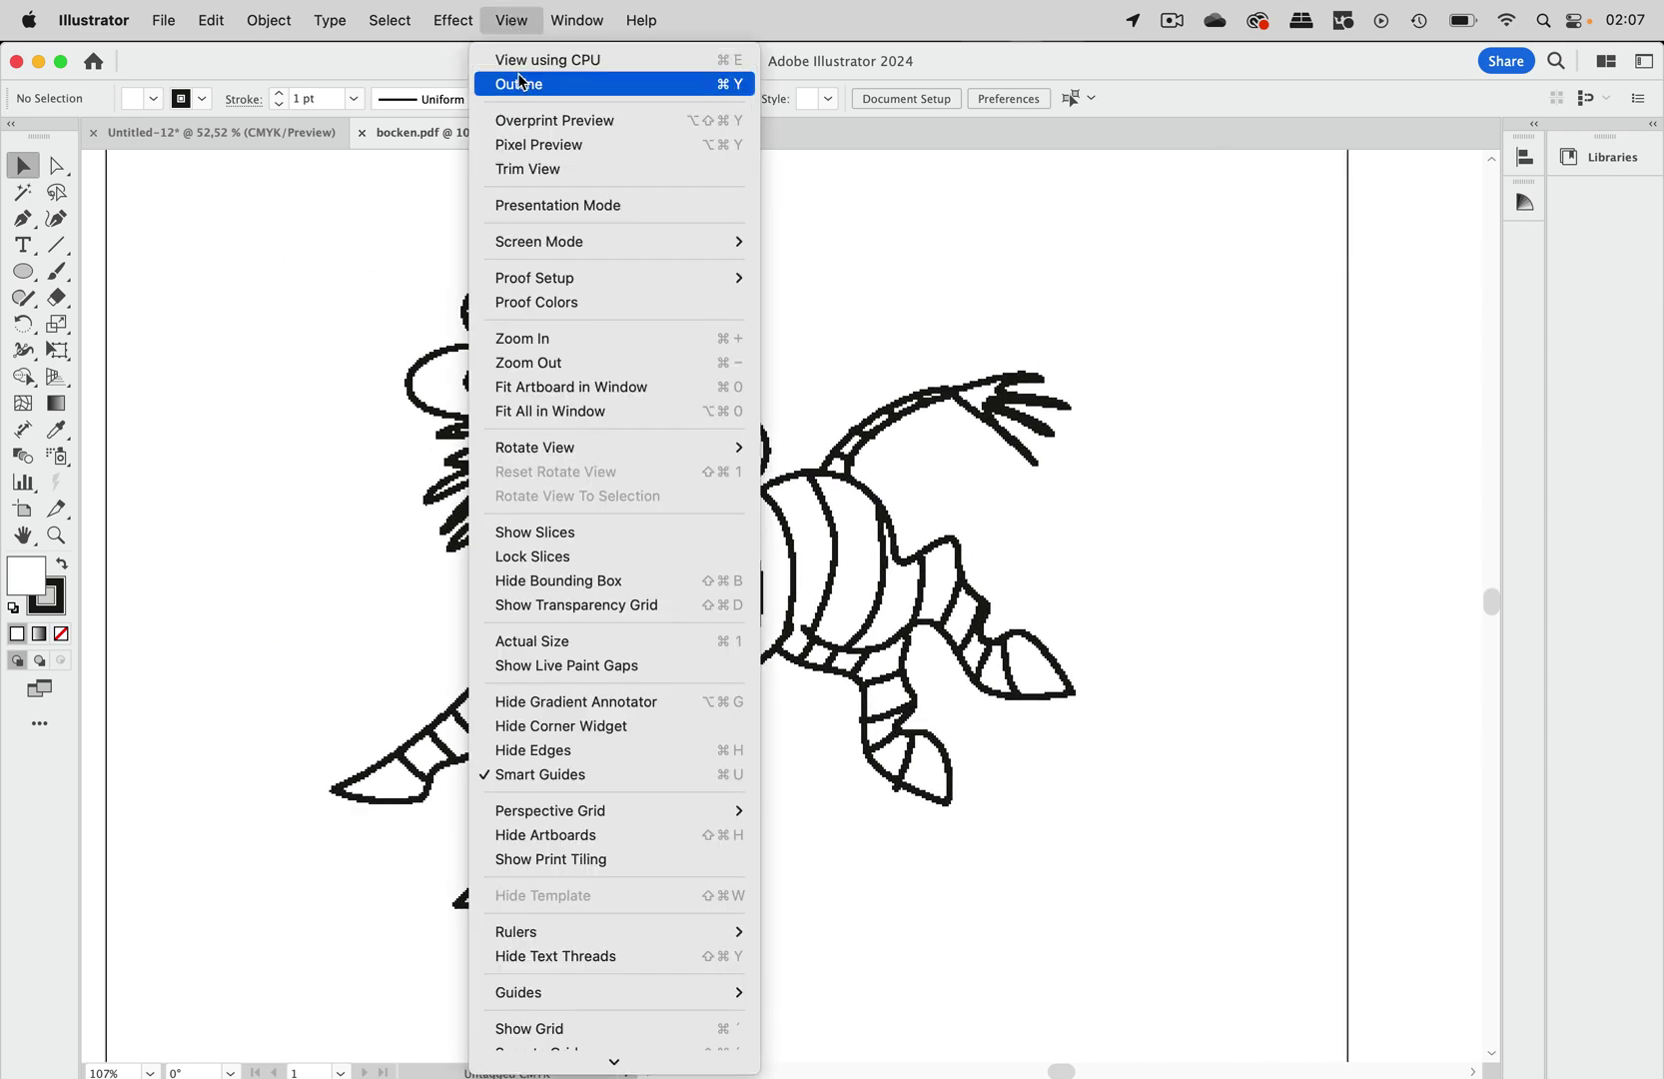
click(523, 82)
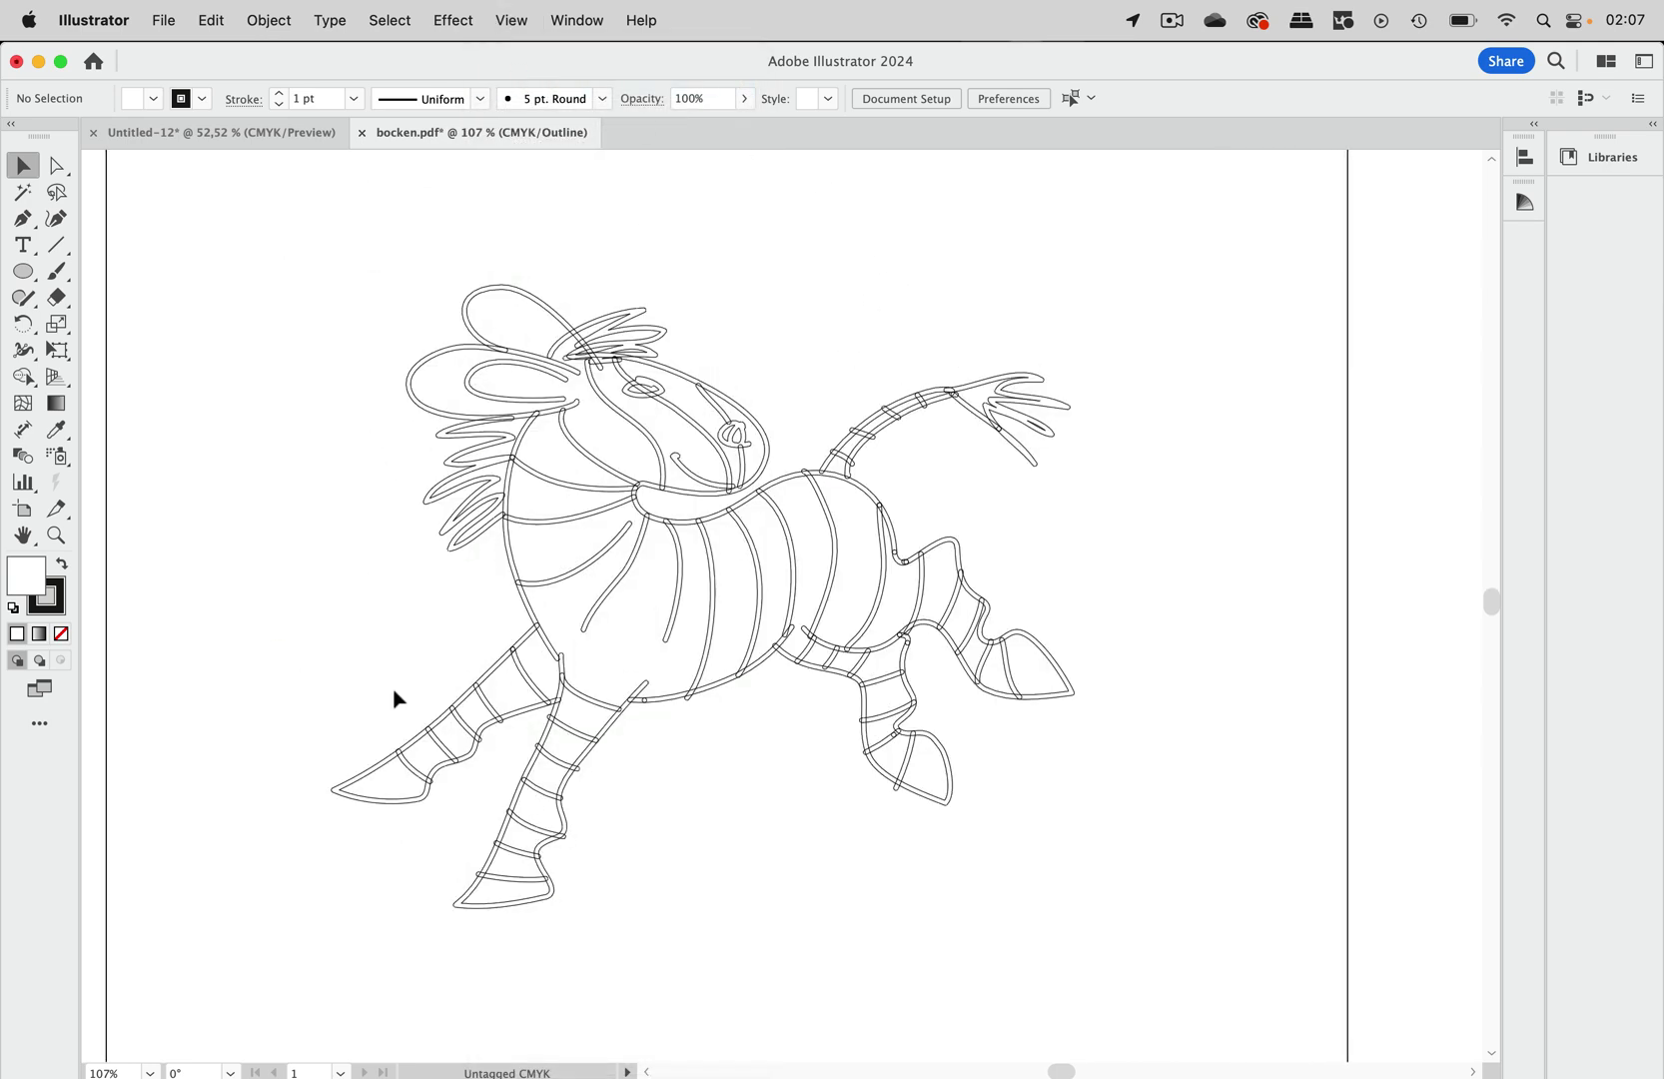
click(511, 20)
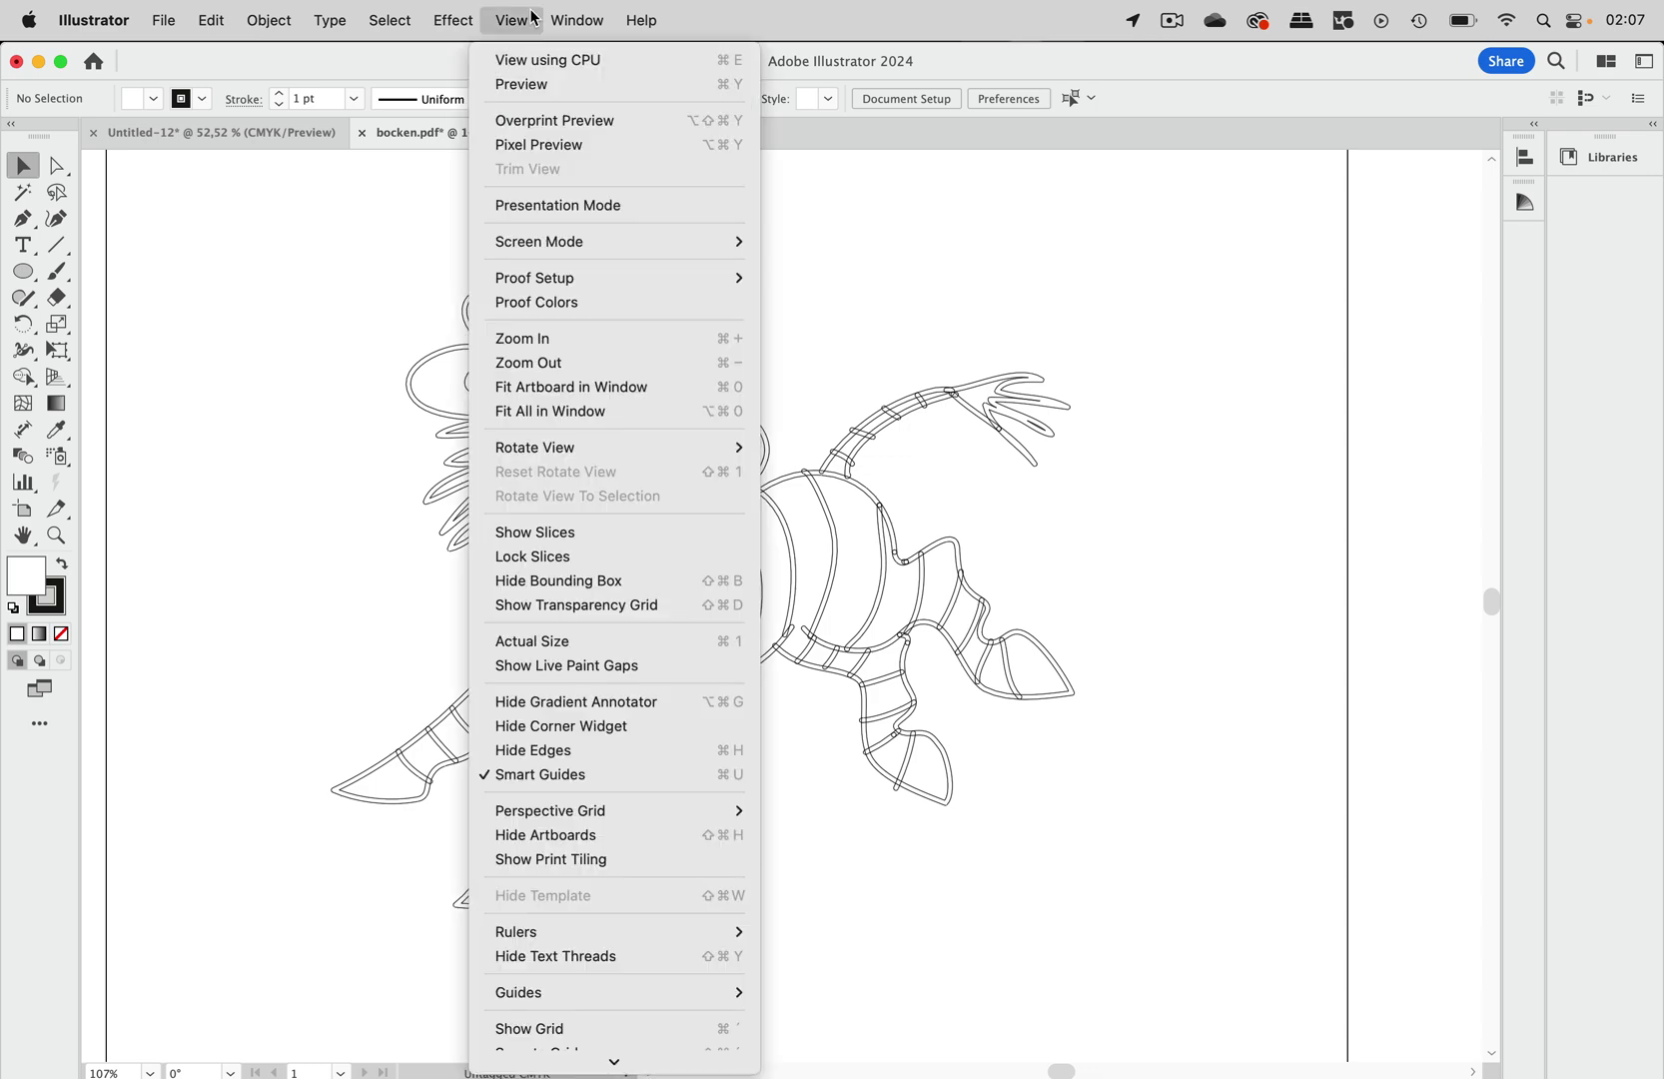
click(521, 87)
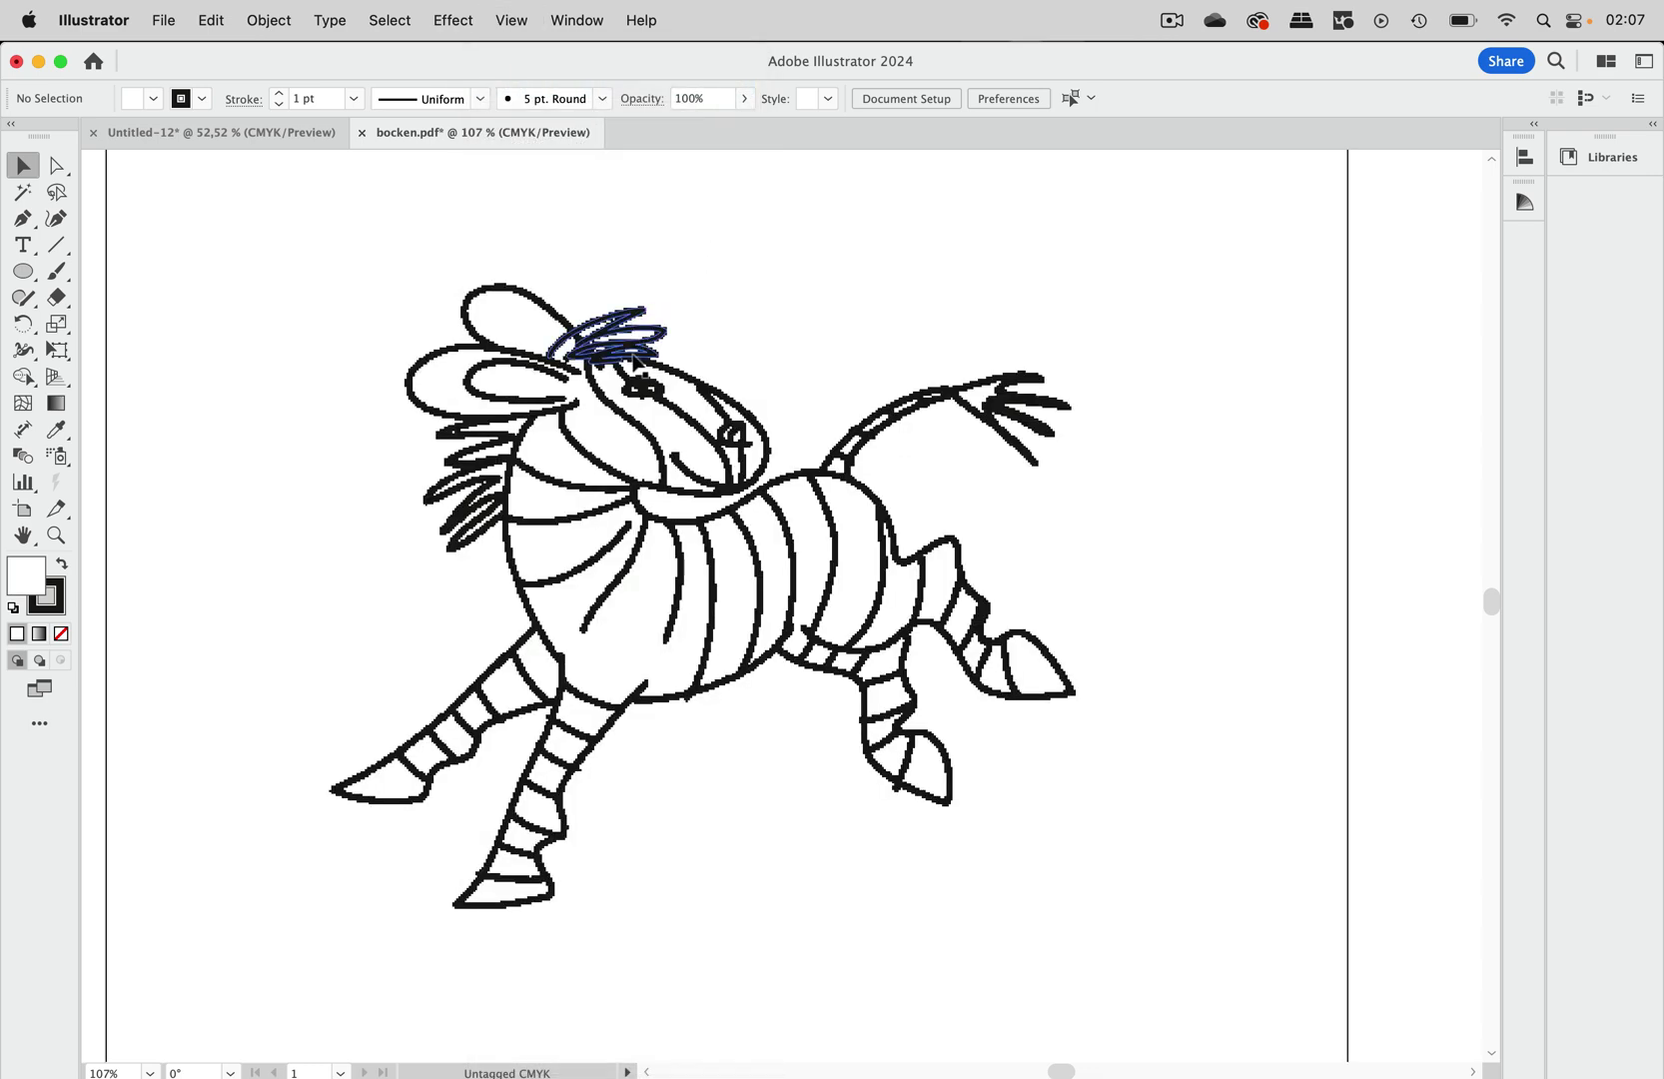
scroll(634, 362, up, 5)
scroll(634, 362, down, 5)
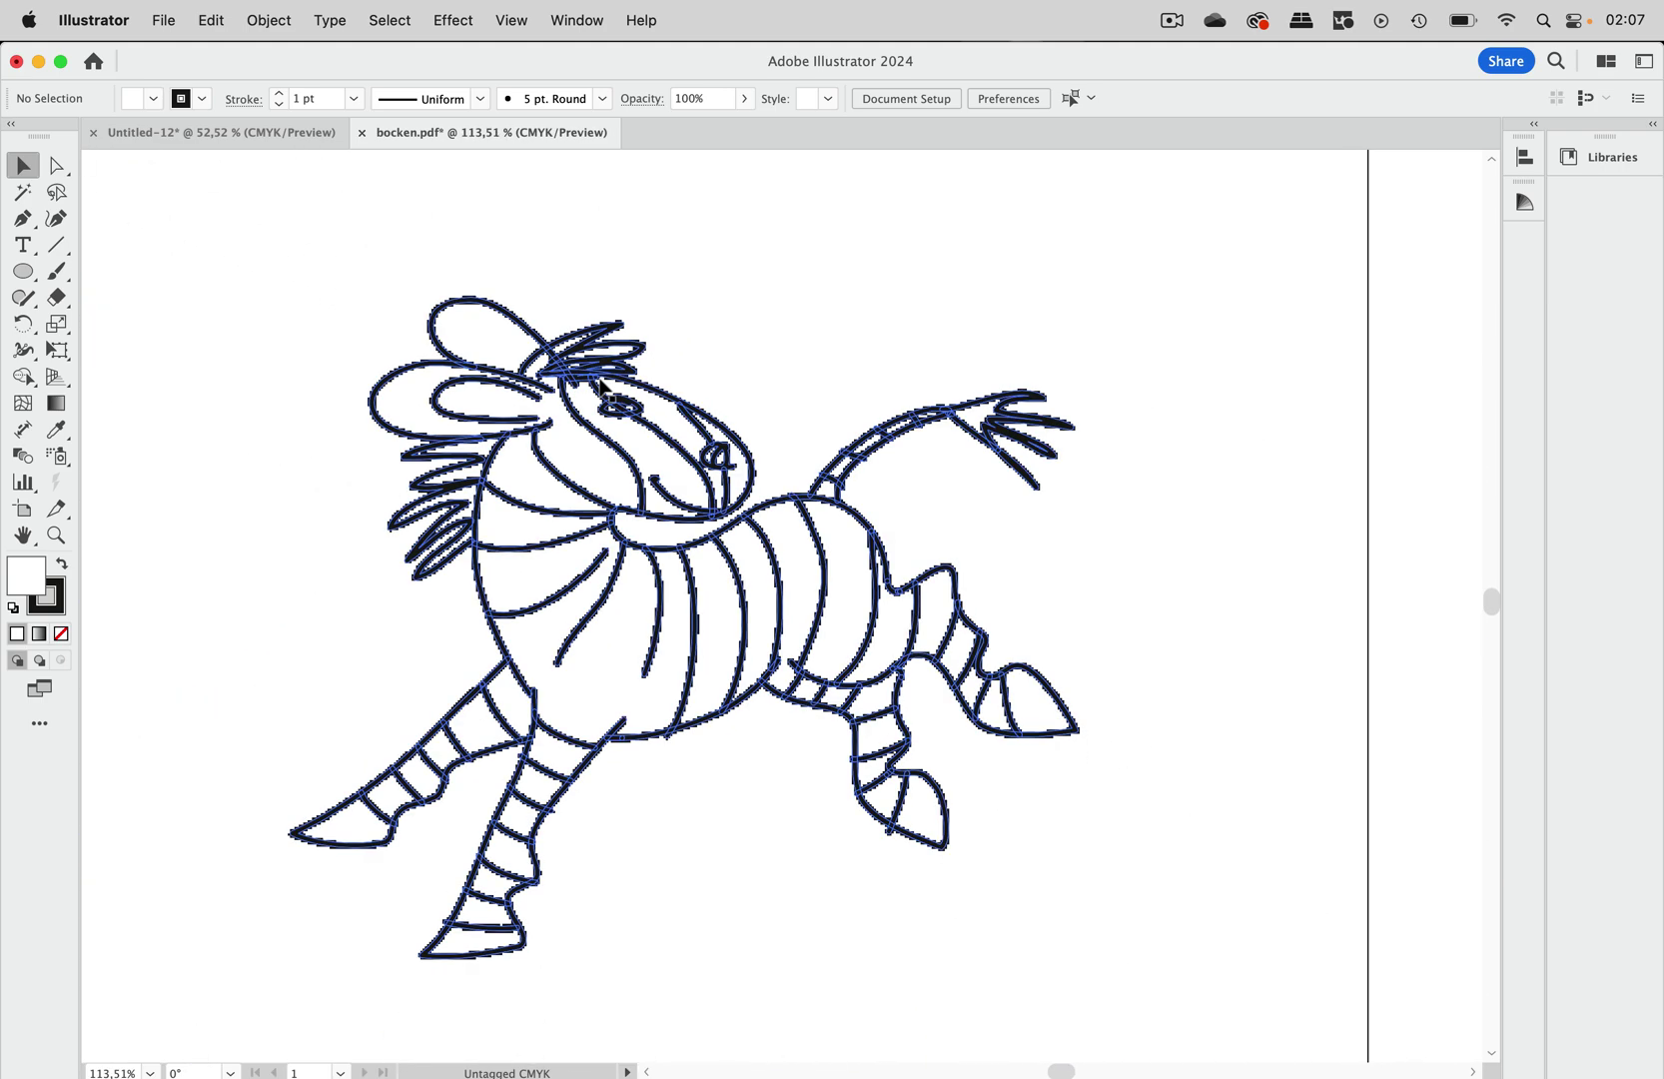
click(601, 382)
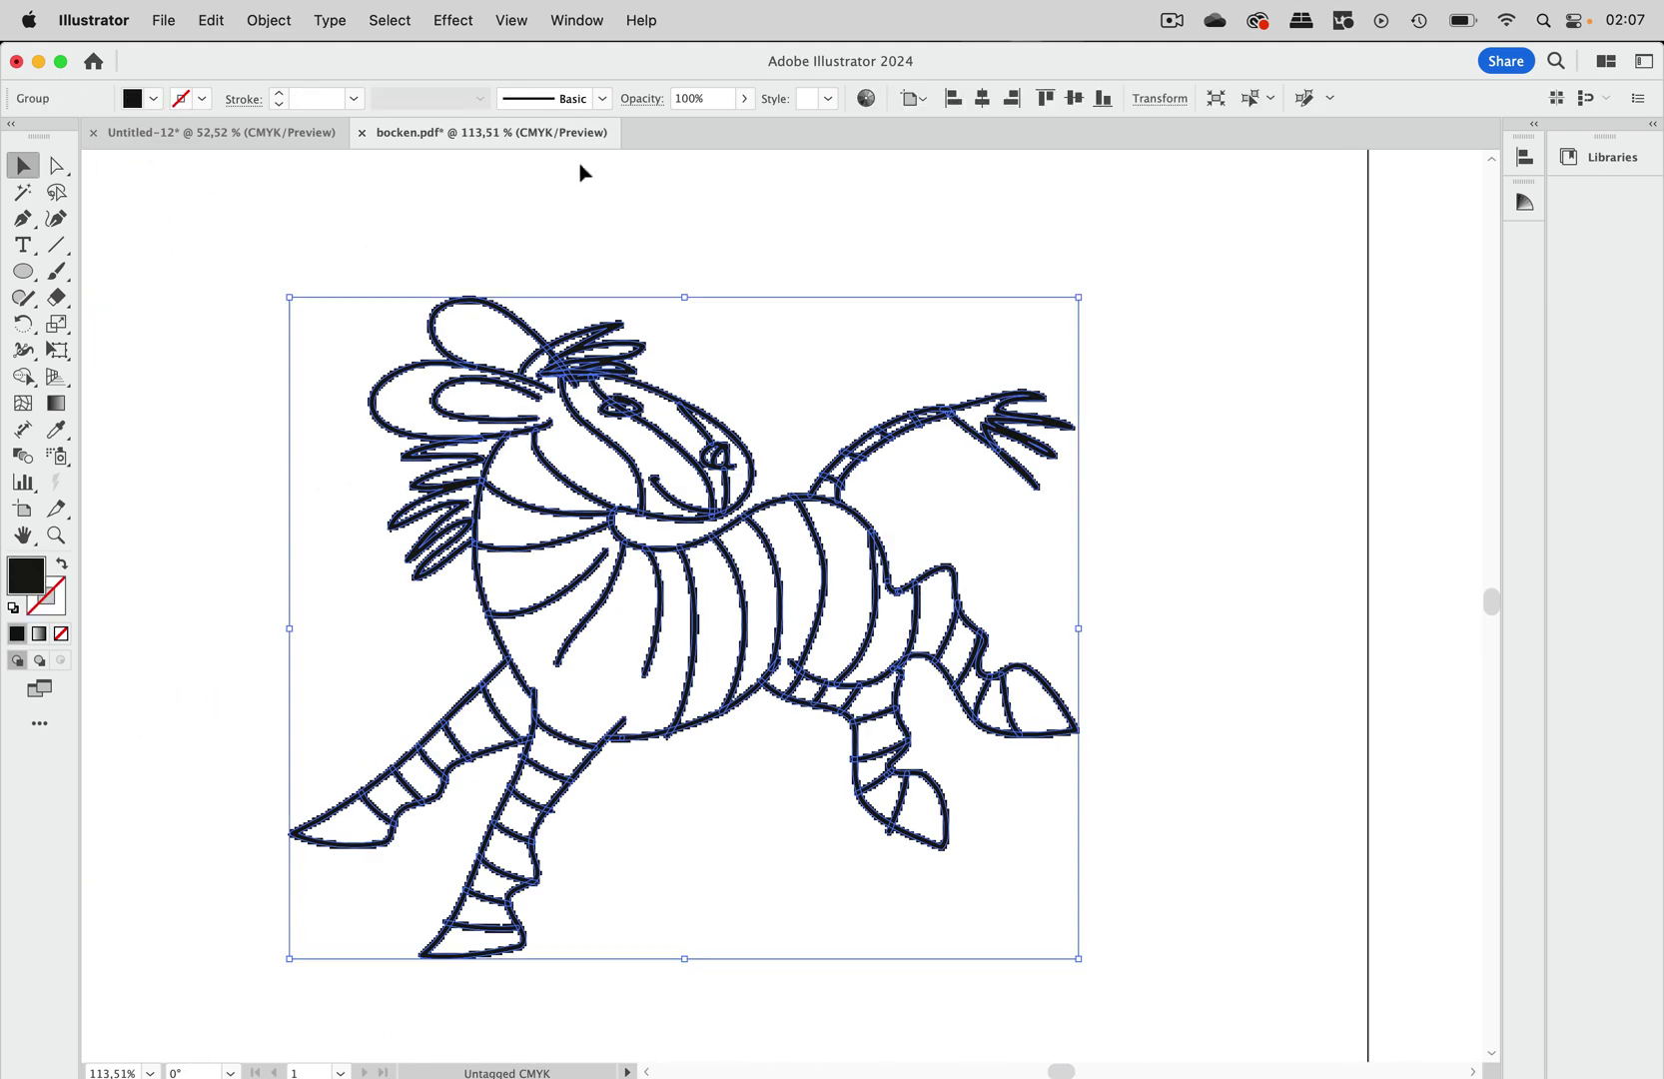
Step: Show the Appearance panel and inspect the Rasterize effect on the zebra group
click(578, 20)
click(601, 424)
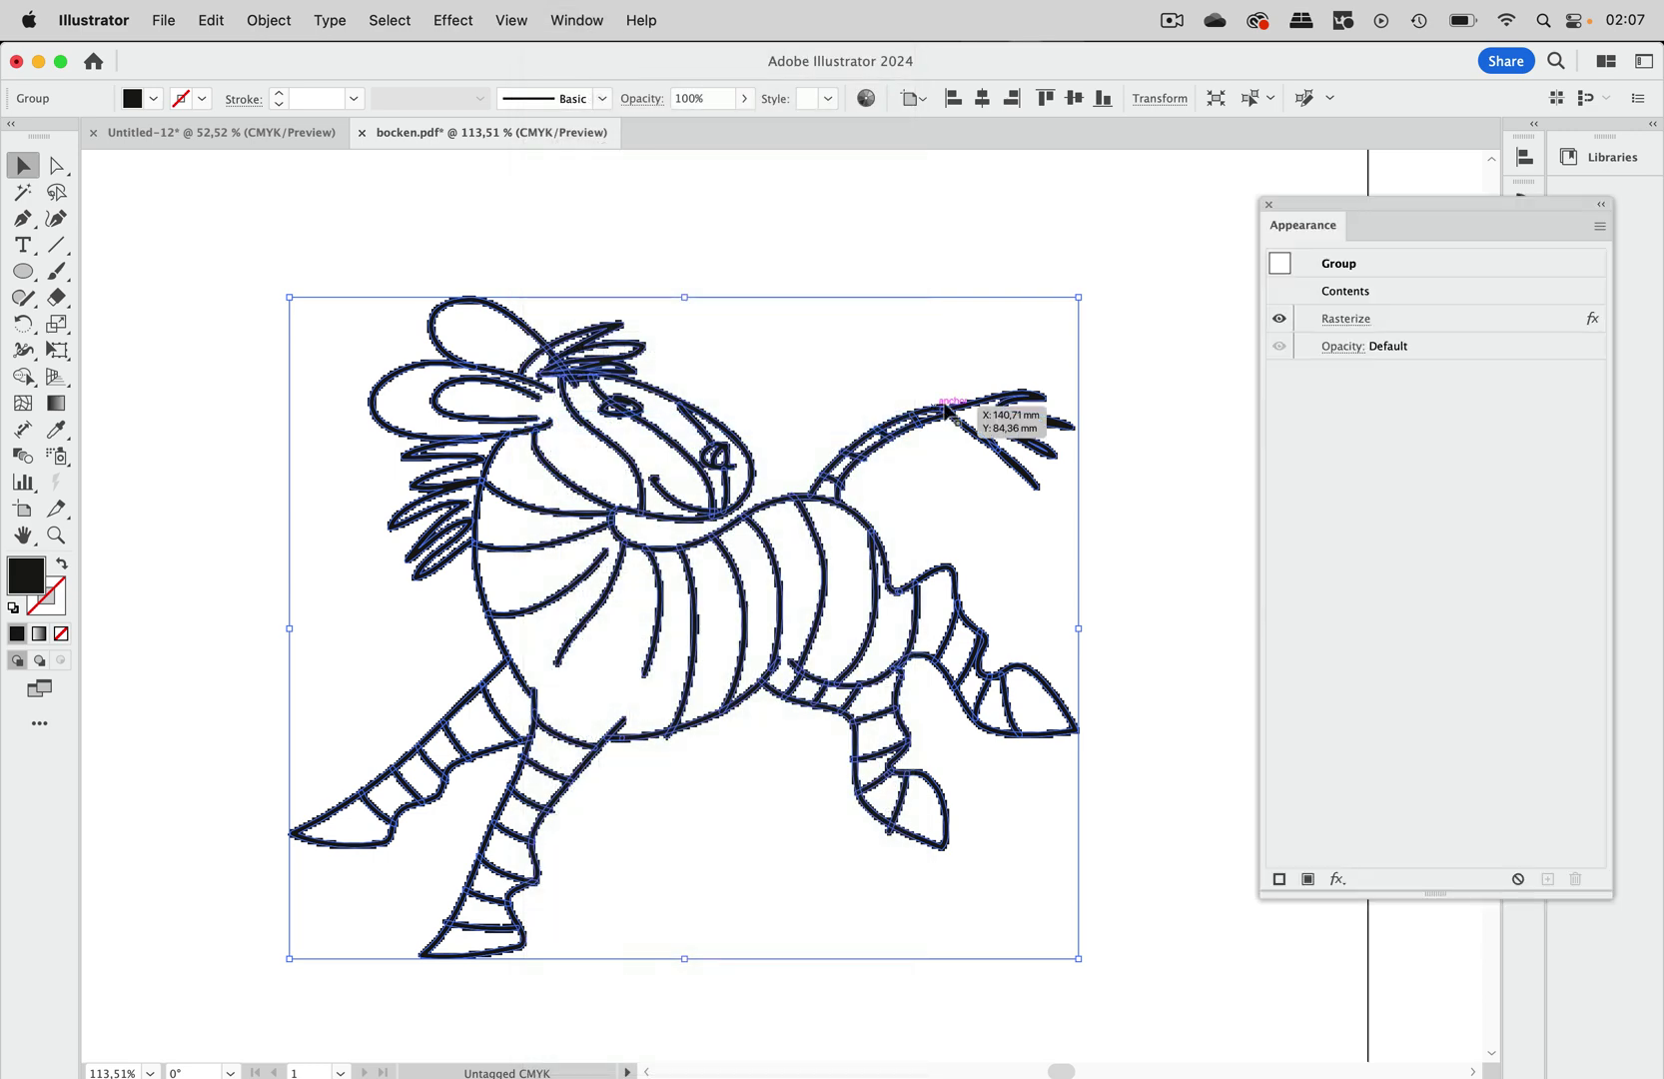
drag(1388, 197, 1022, 199)
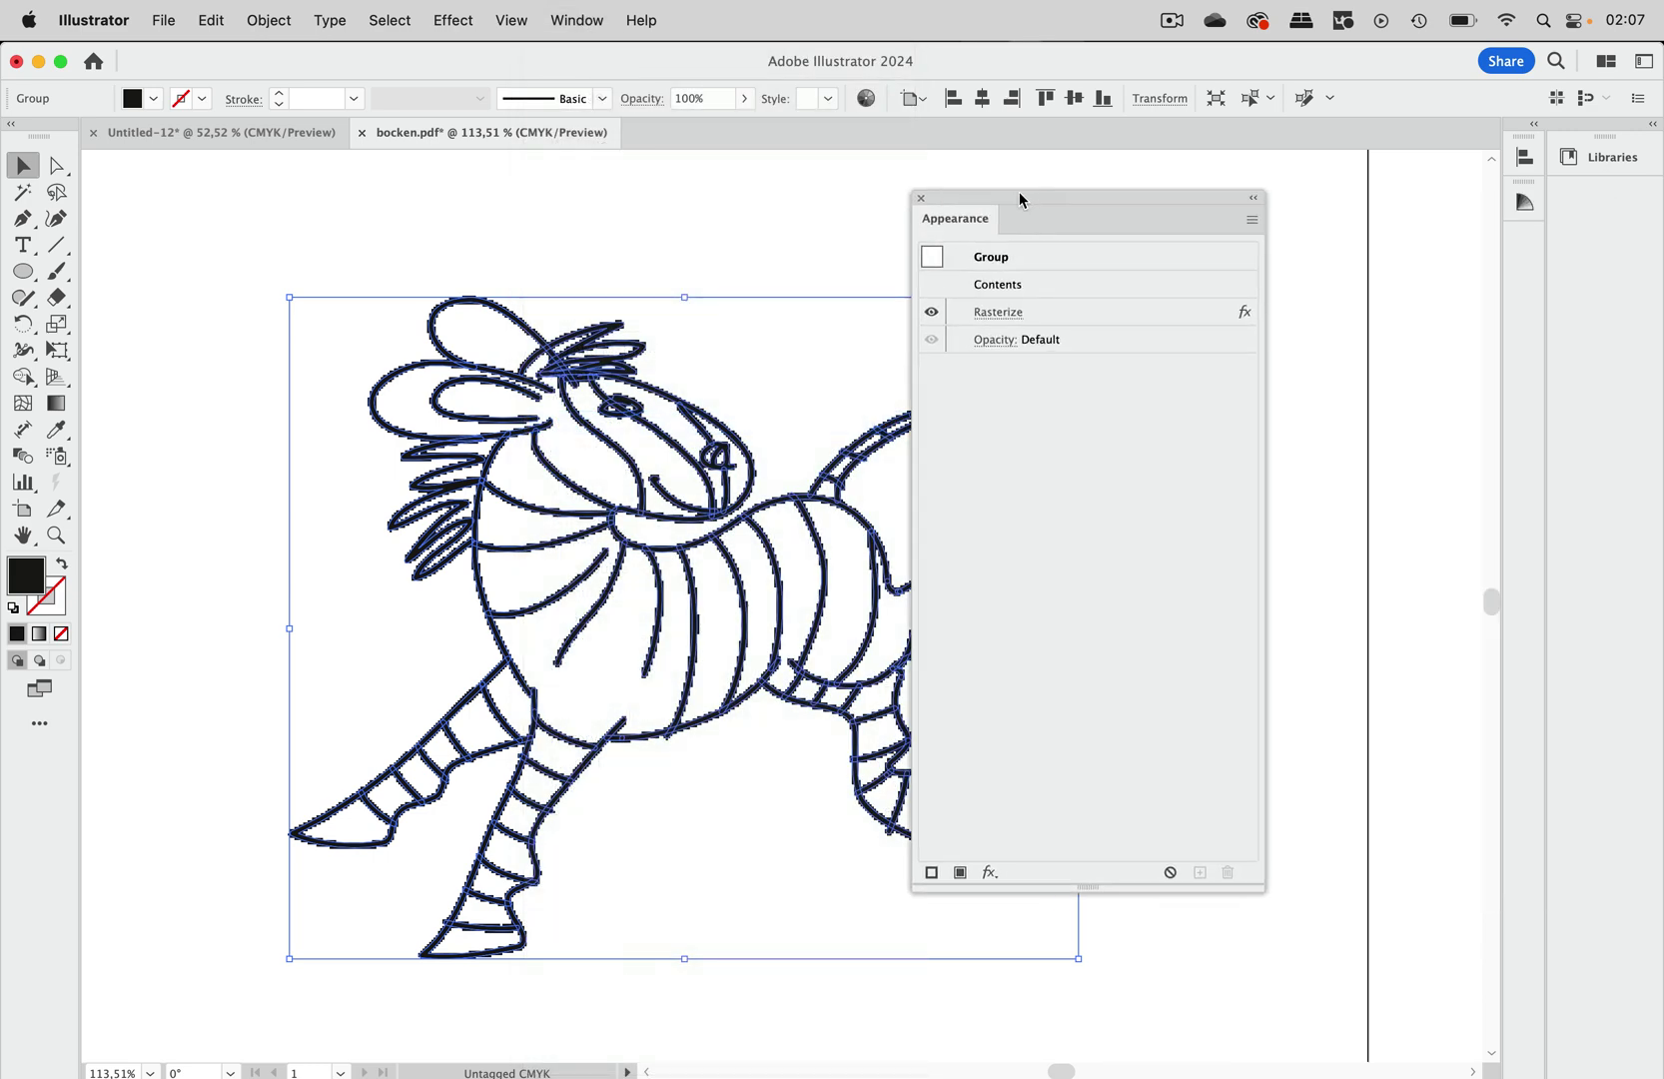
click(1065, 314)
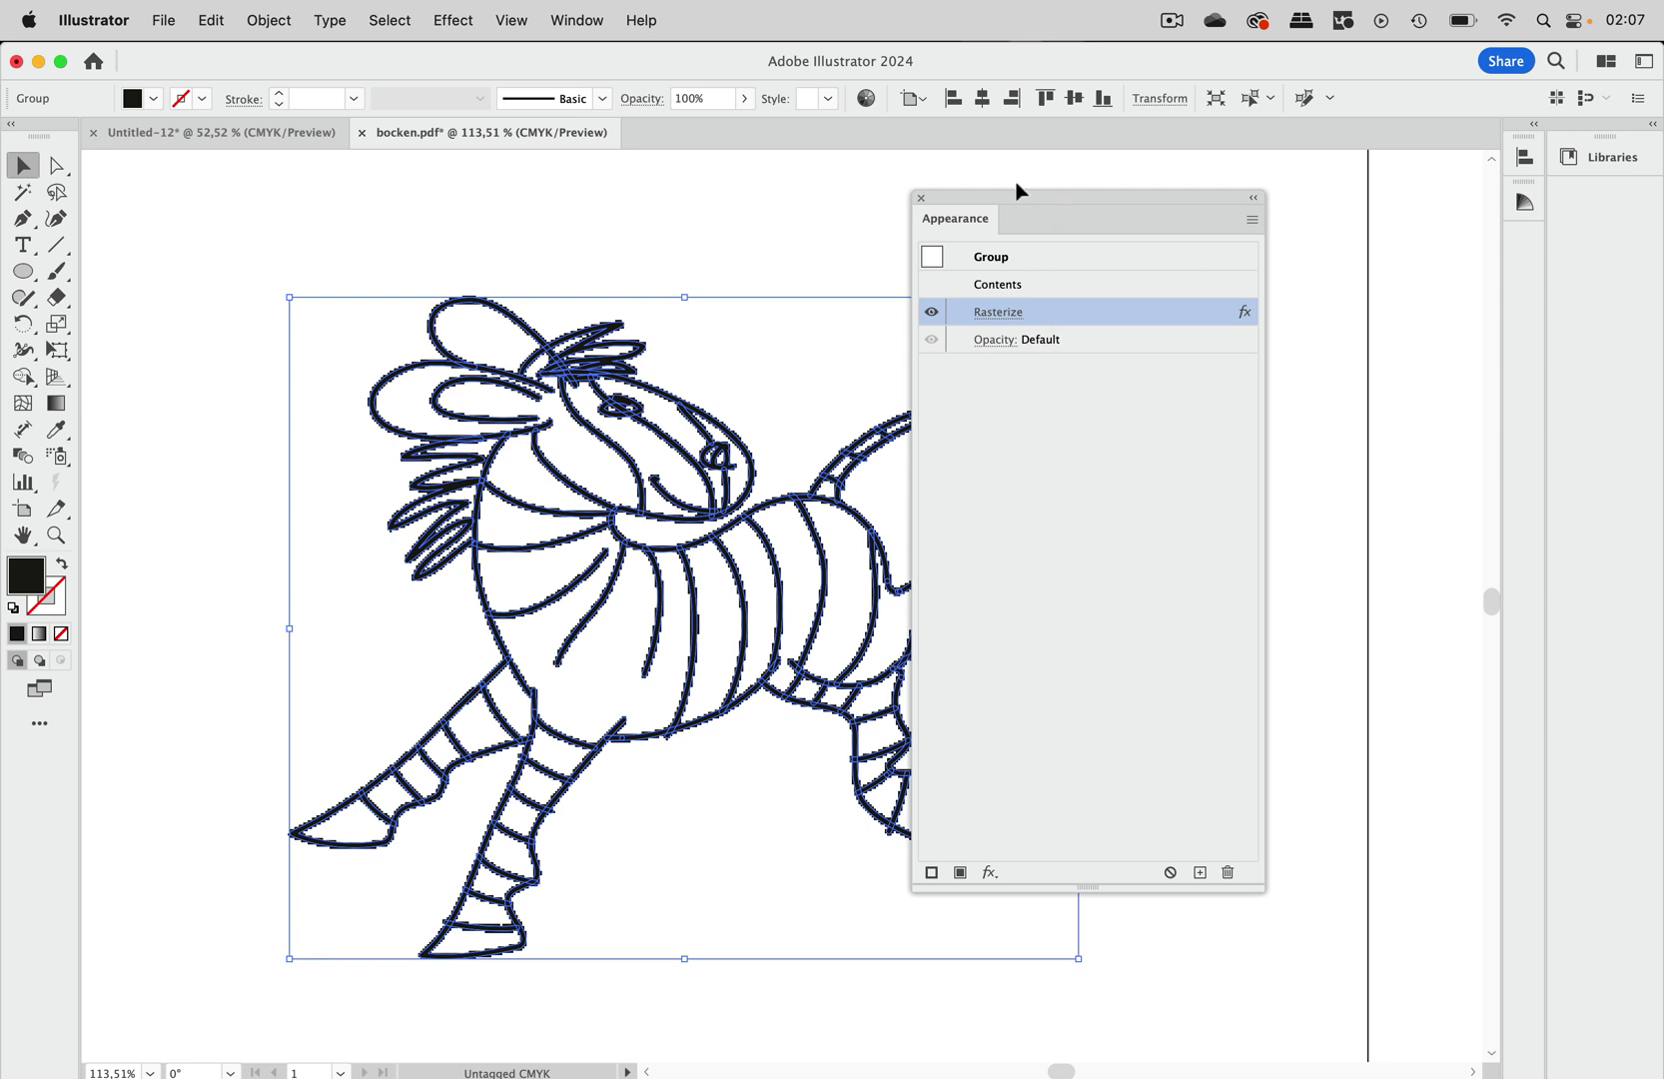
Step: Reposition the Appearance panel and deselect the zebra group
drag(1004, 192, 1179, 191)
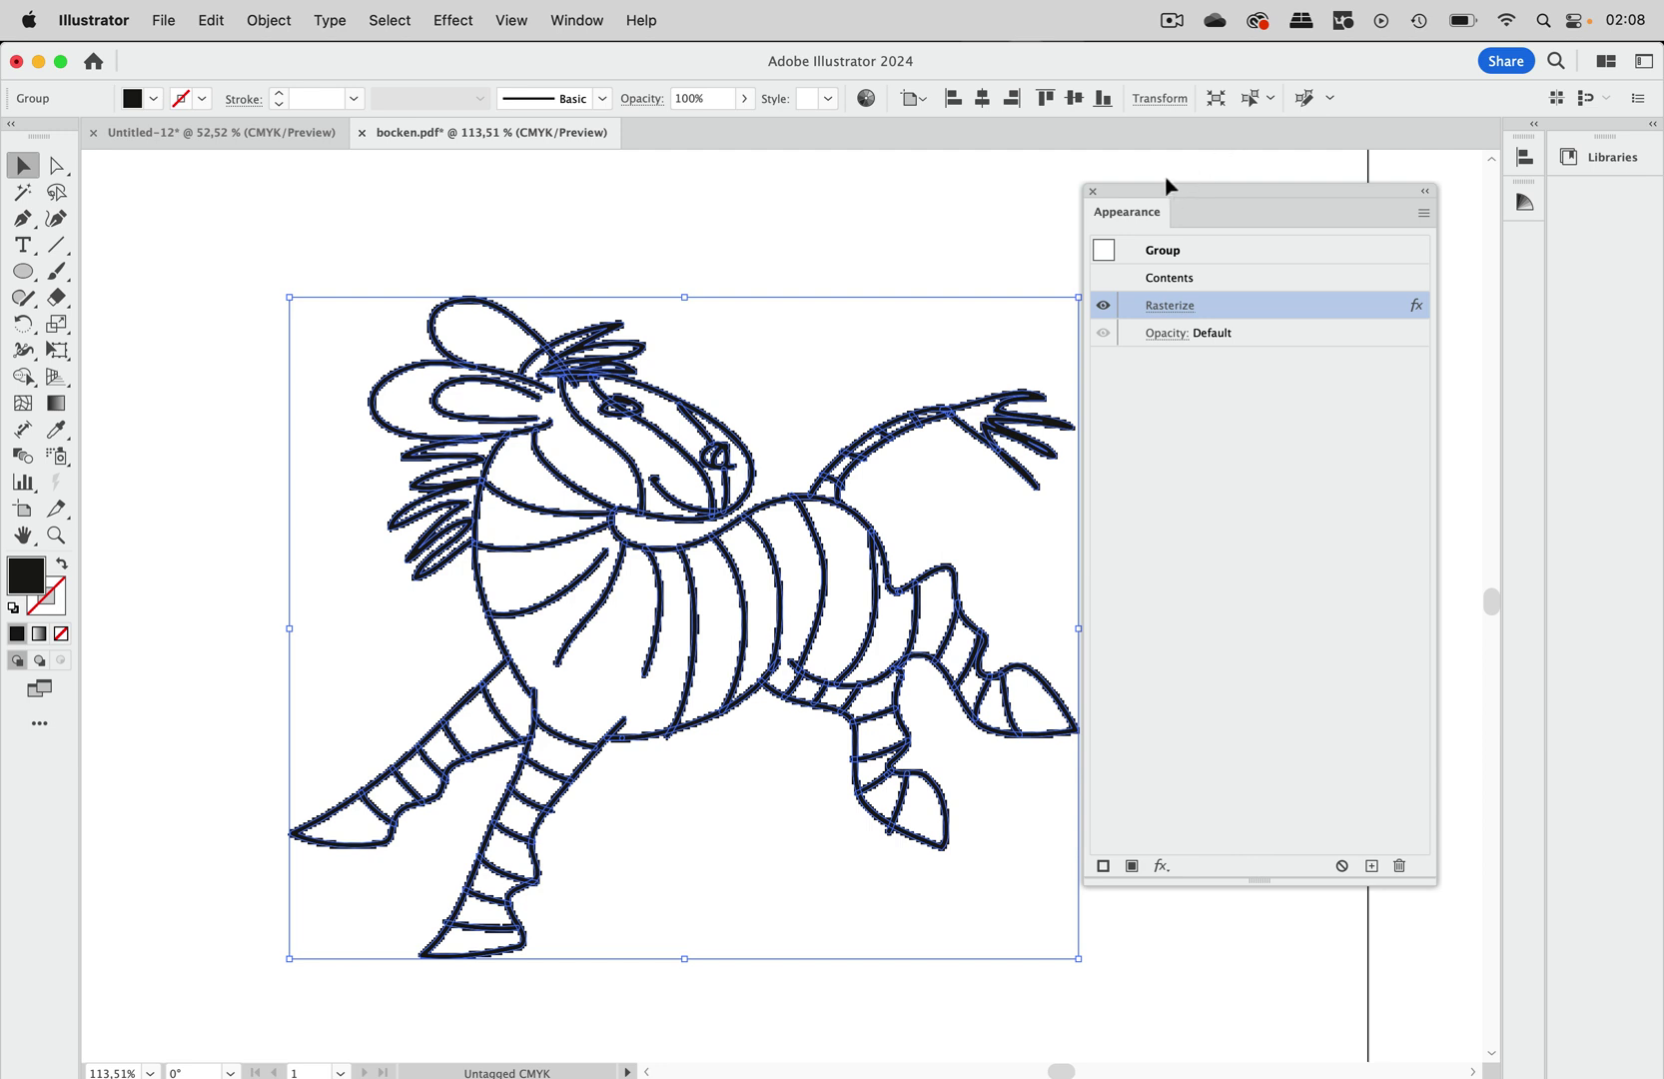
drag(1155, 192, 1209, 186)
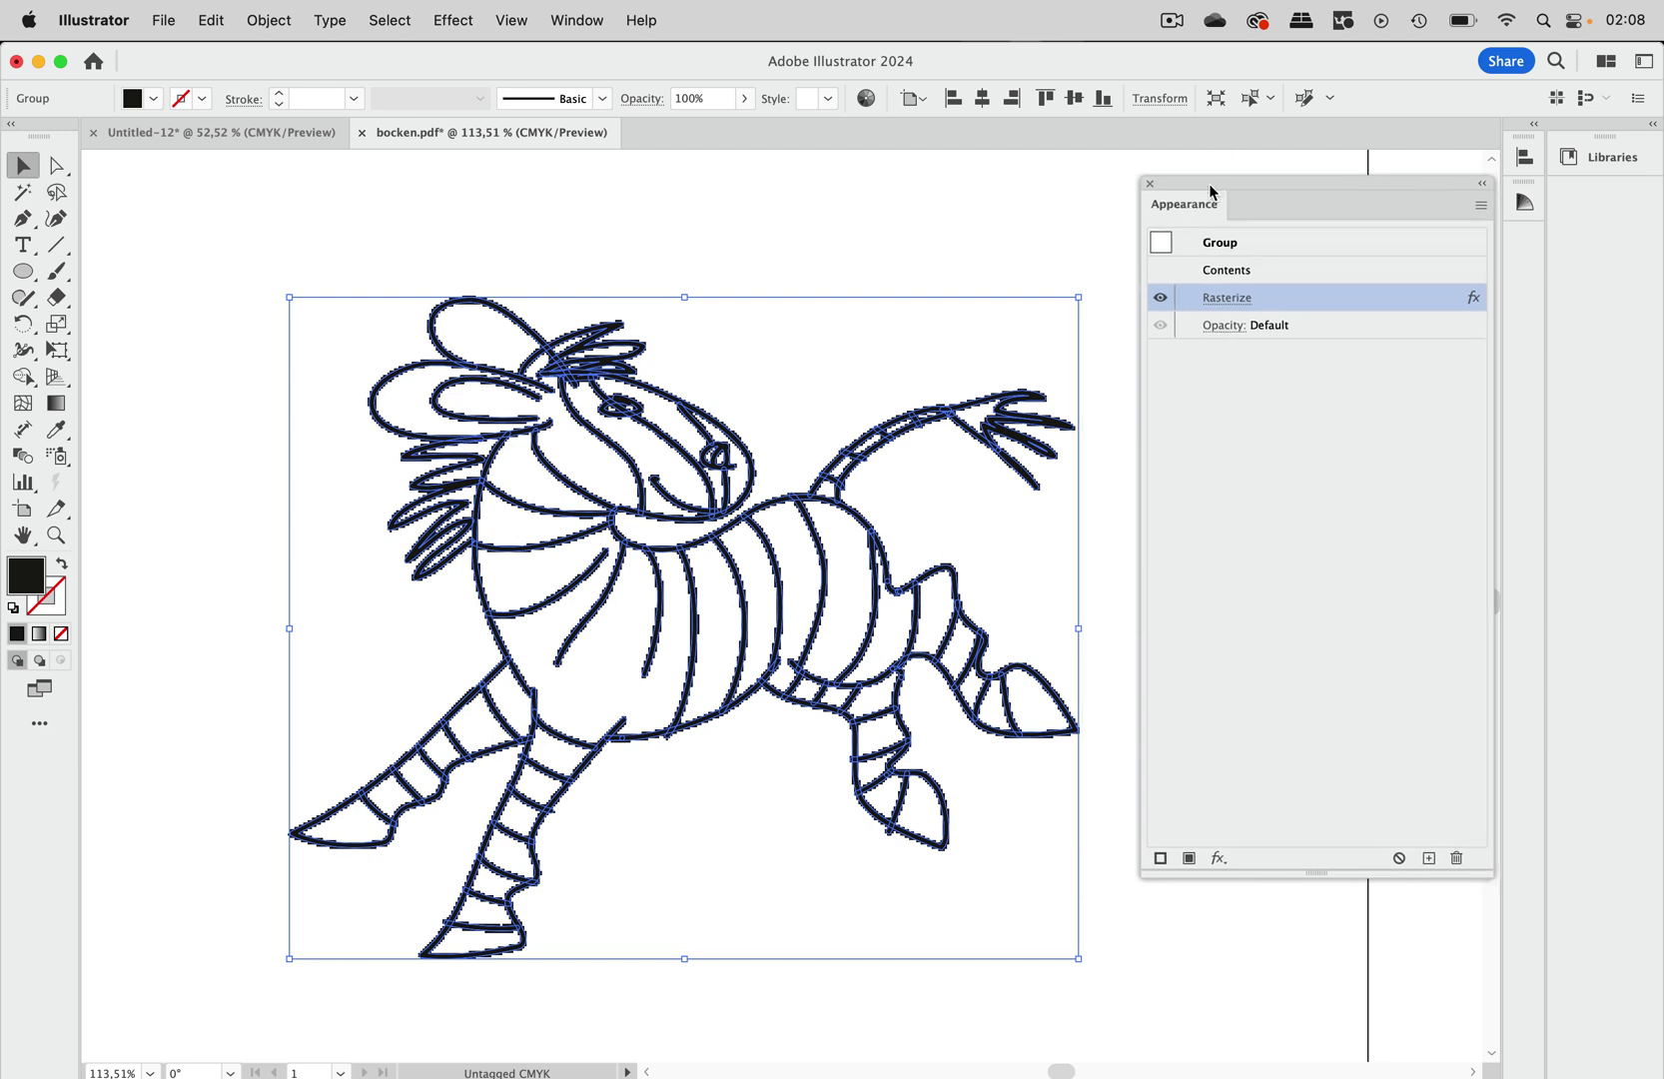
click(1015, 209)
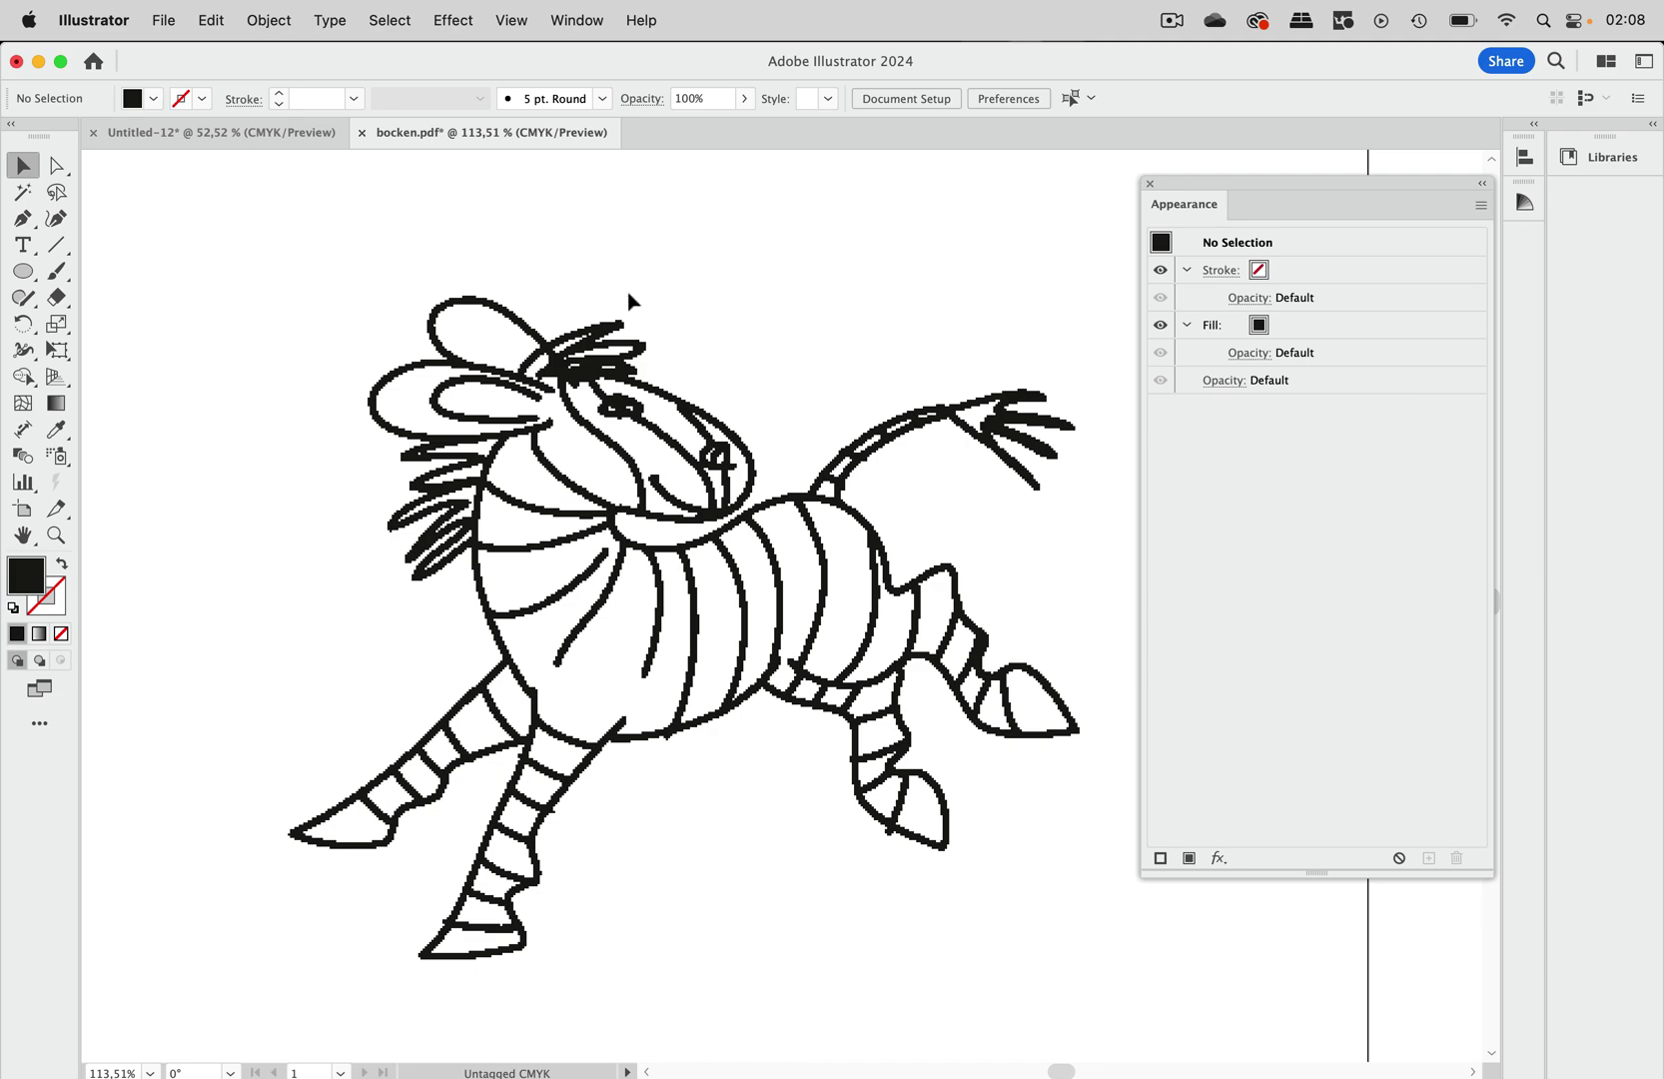
Step: View the zebra as outlines, then close bocken.pdf without saving
key(super+y)
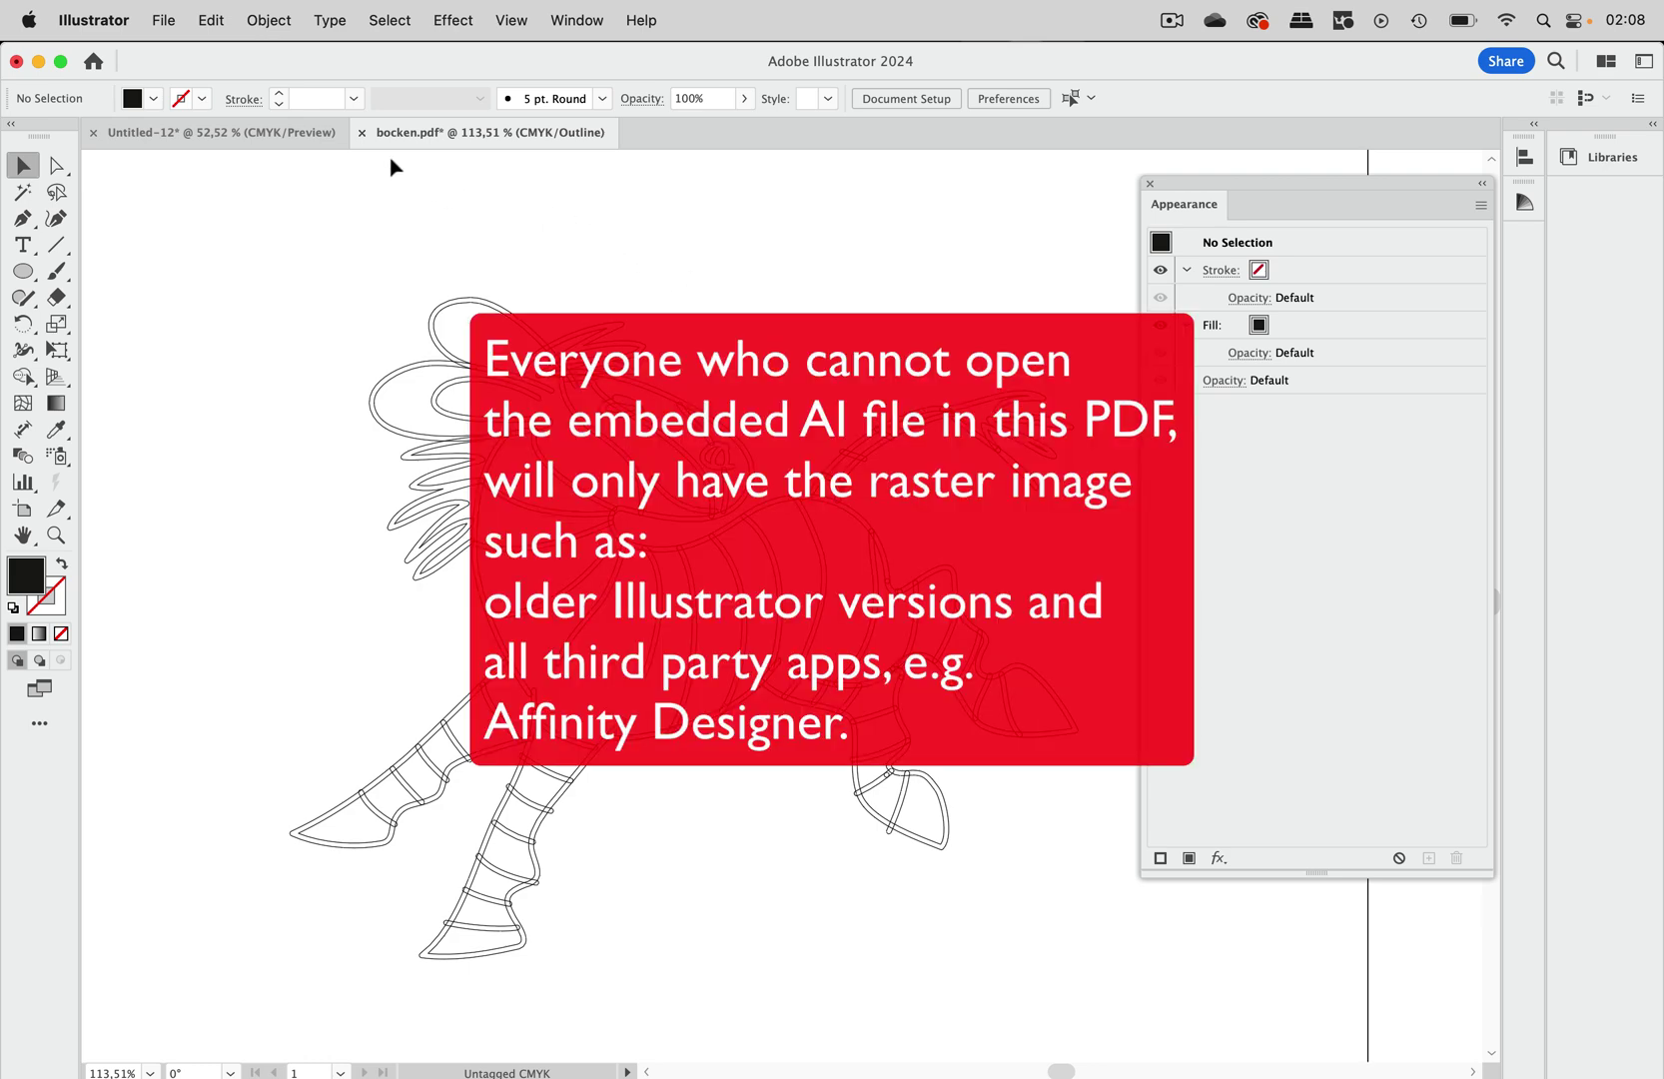
click(363, 132)
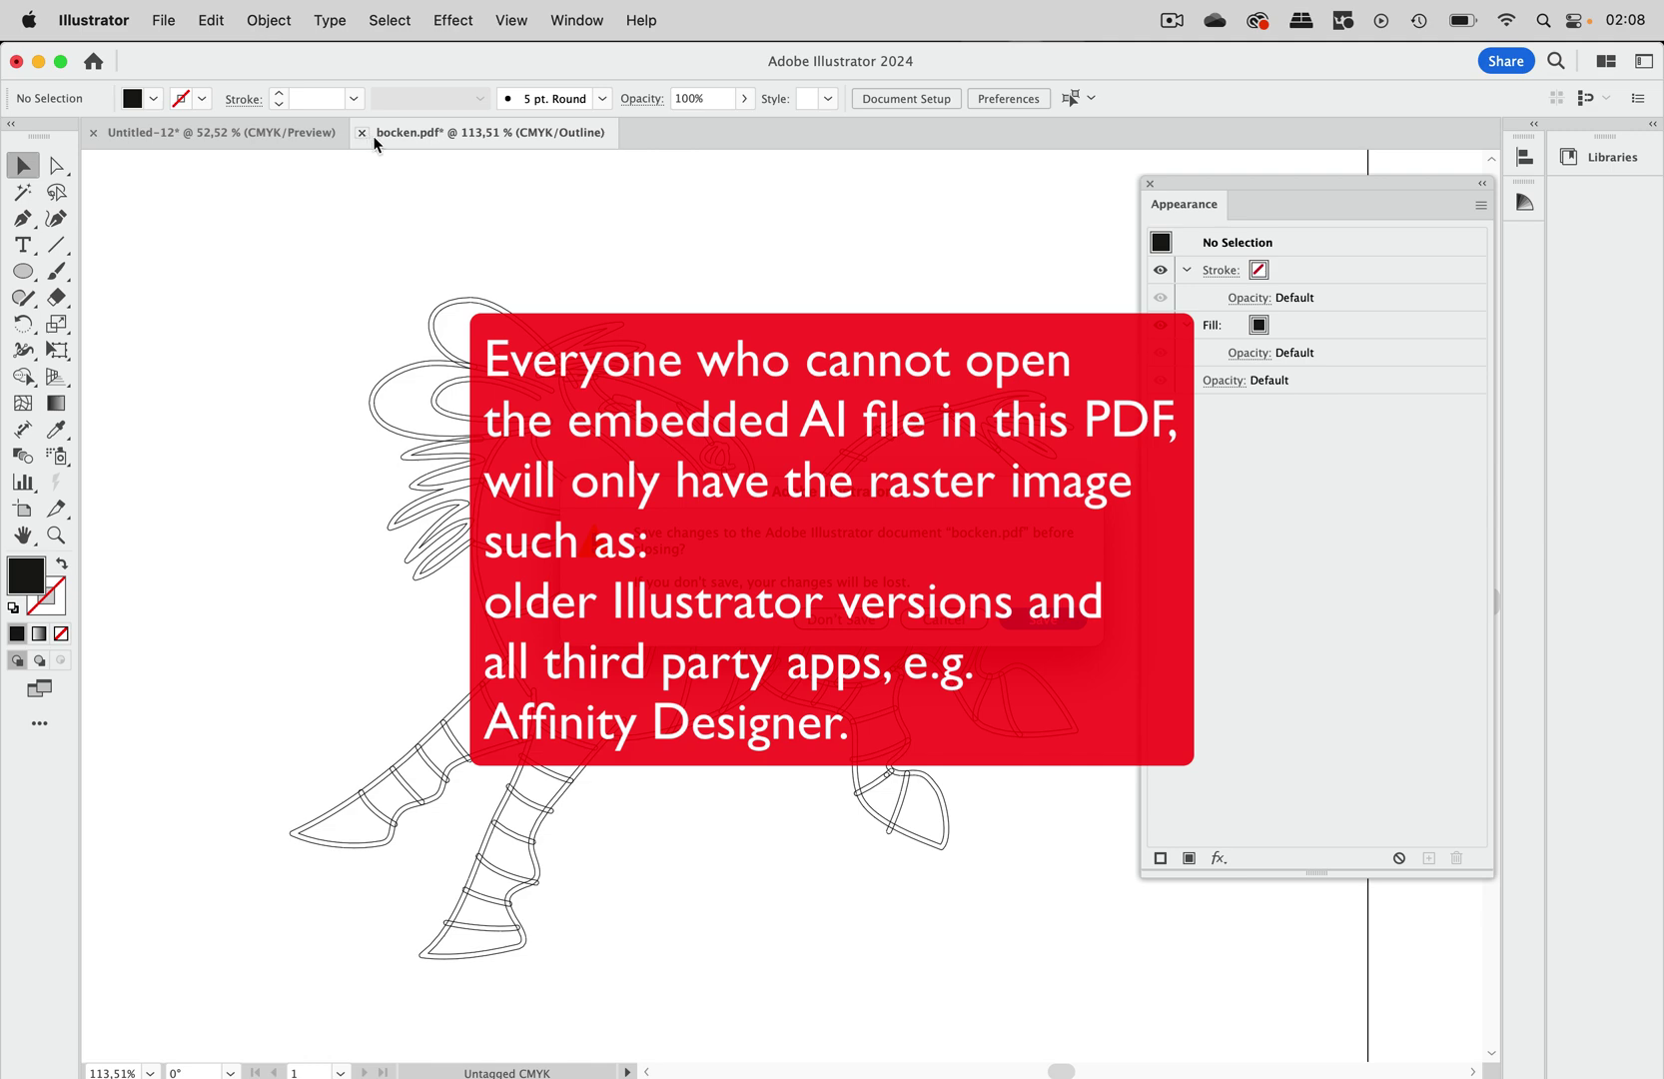
click(848, 633)
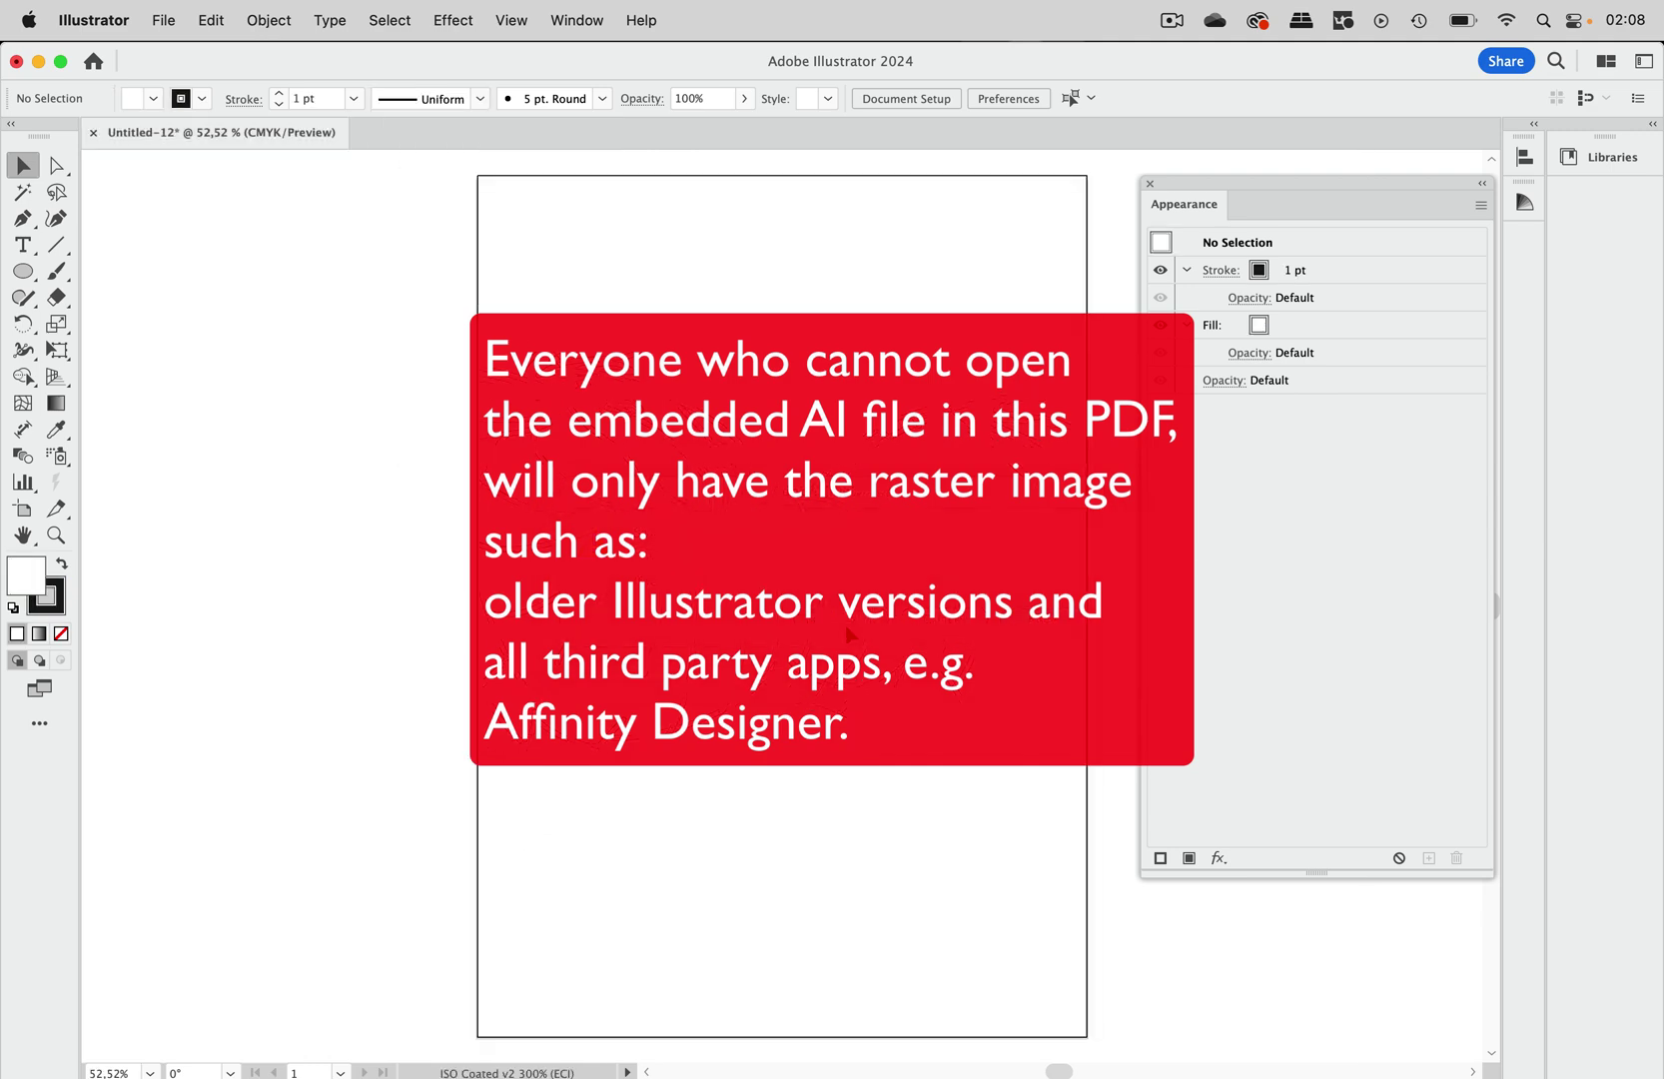
Step: Hide Illustrator, move the Appearance panel aside and bring the Finder sample folder forward
click(40, 61)
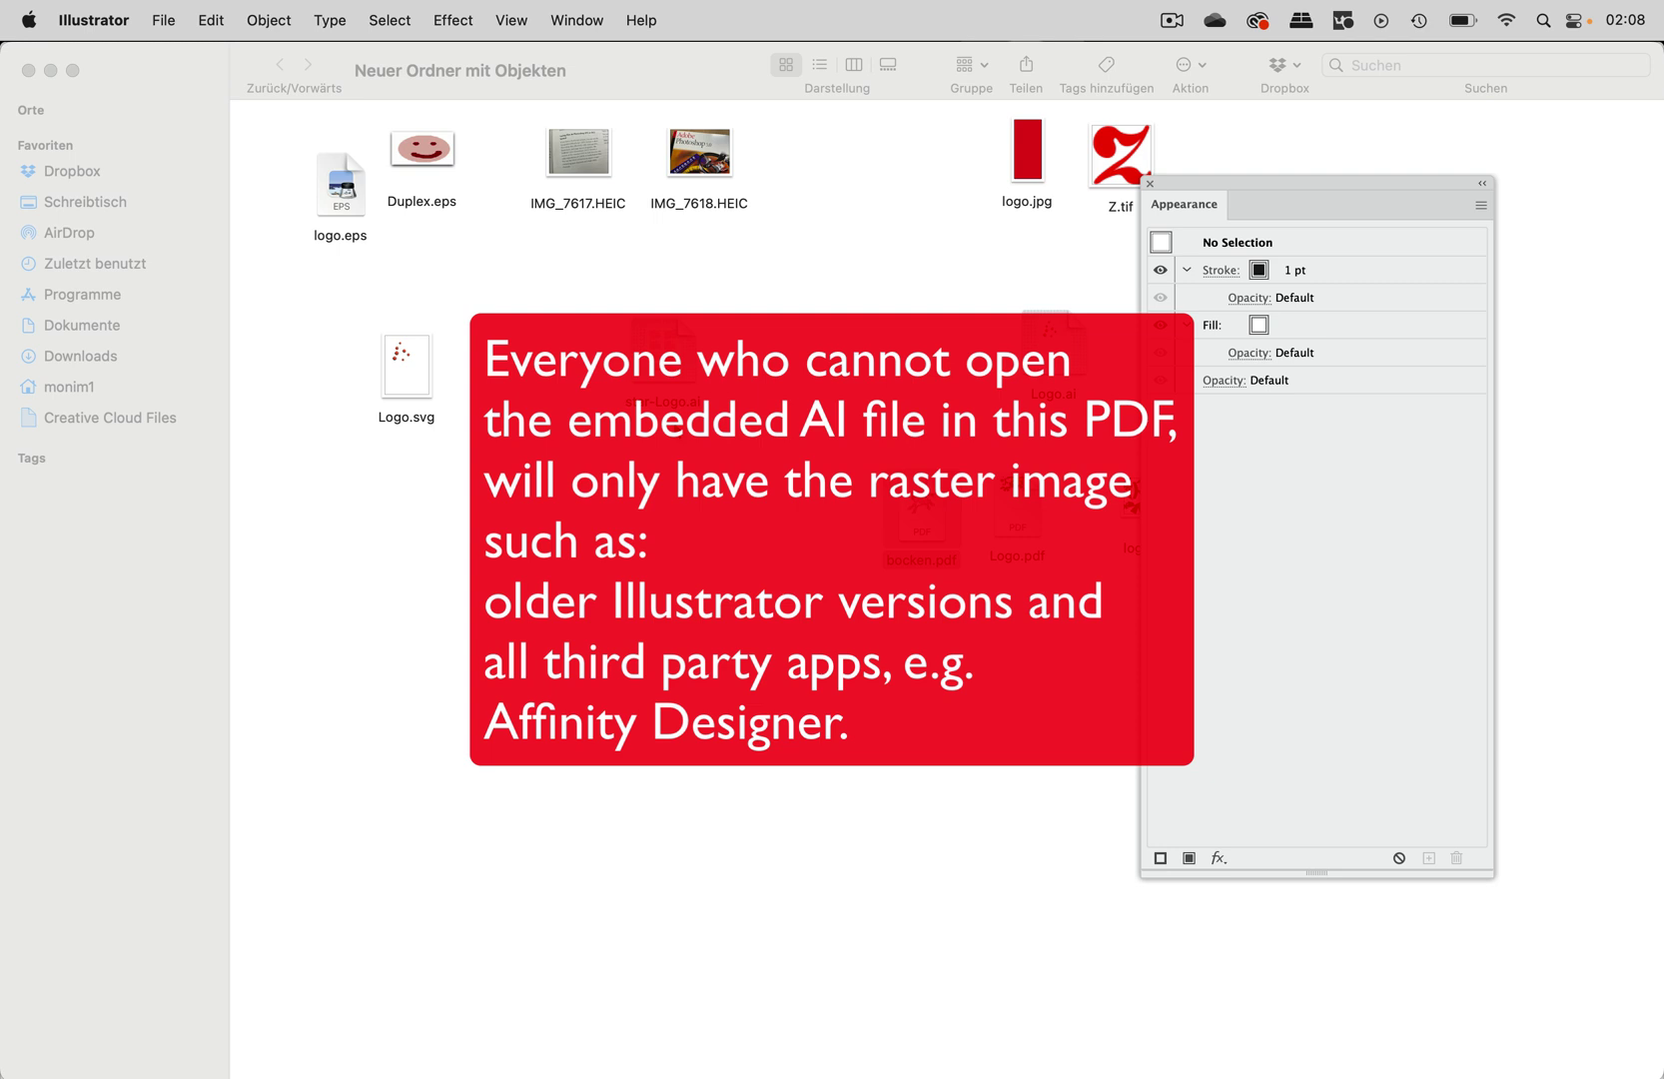
mouse_move(1210, 180)
mouse_down()
mouse_move(1358, 351)
mouse_move(1408, 358)
mouse_up()
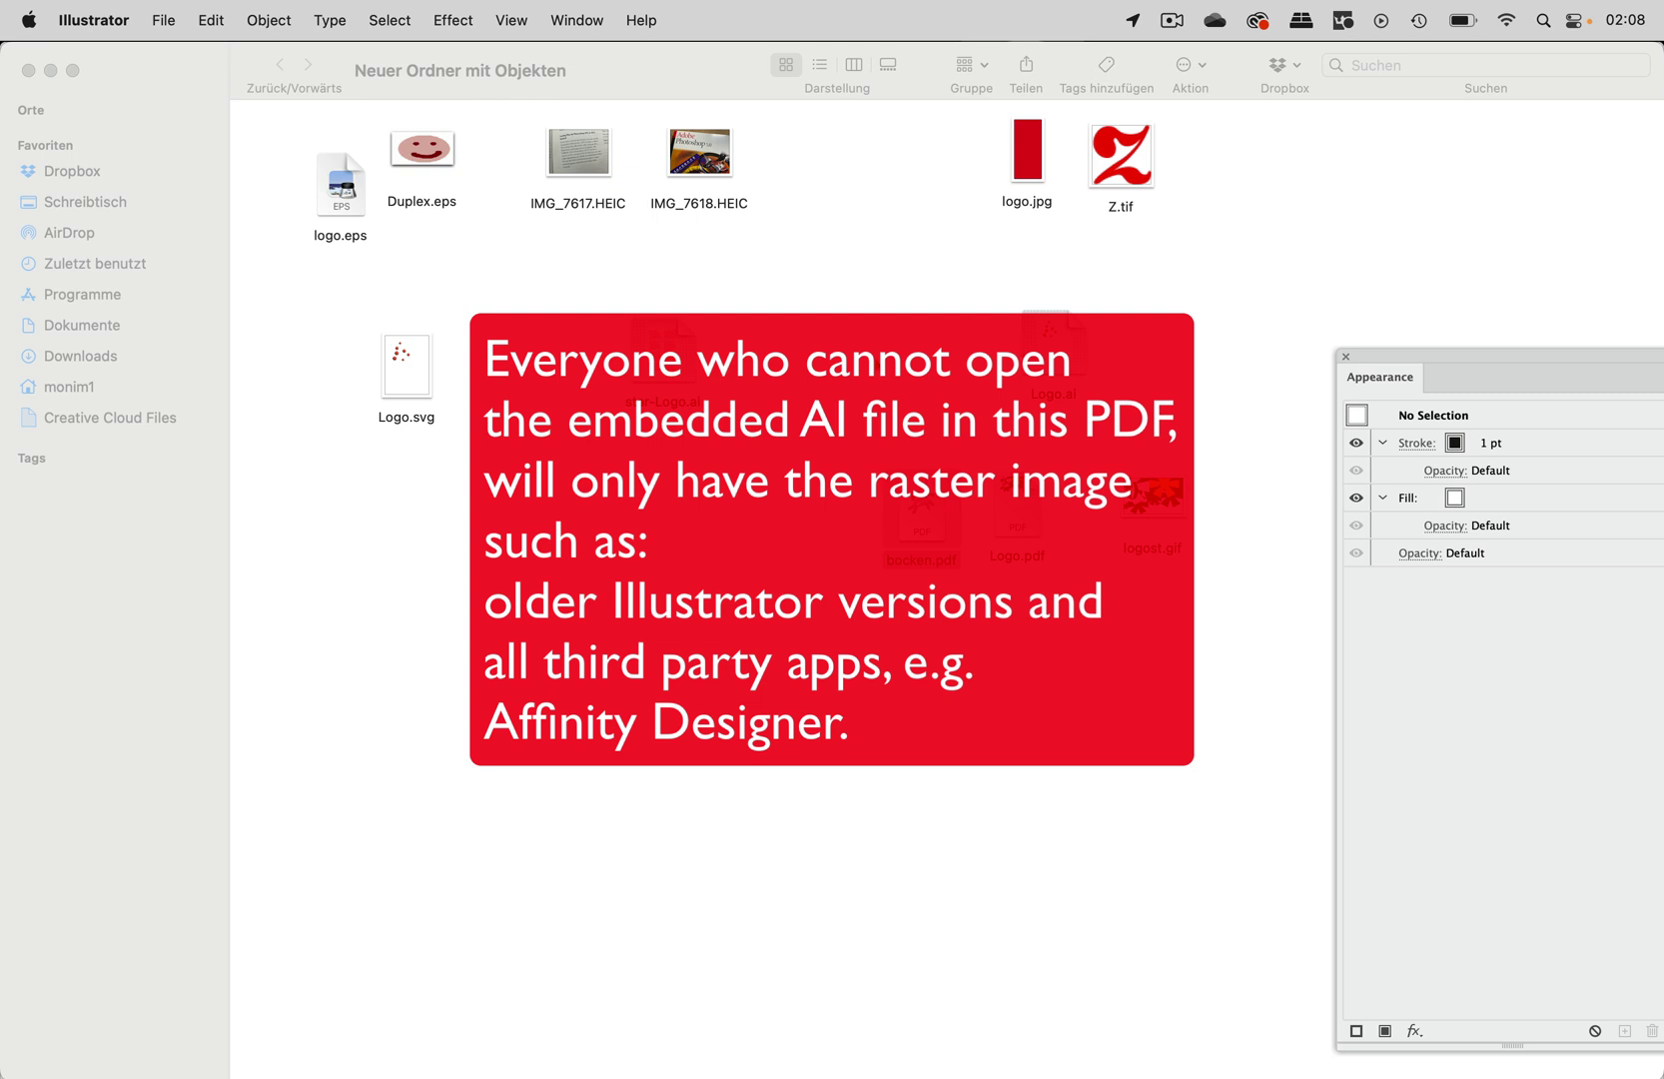
click(852, 349)
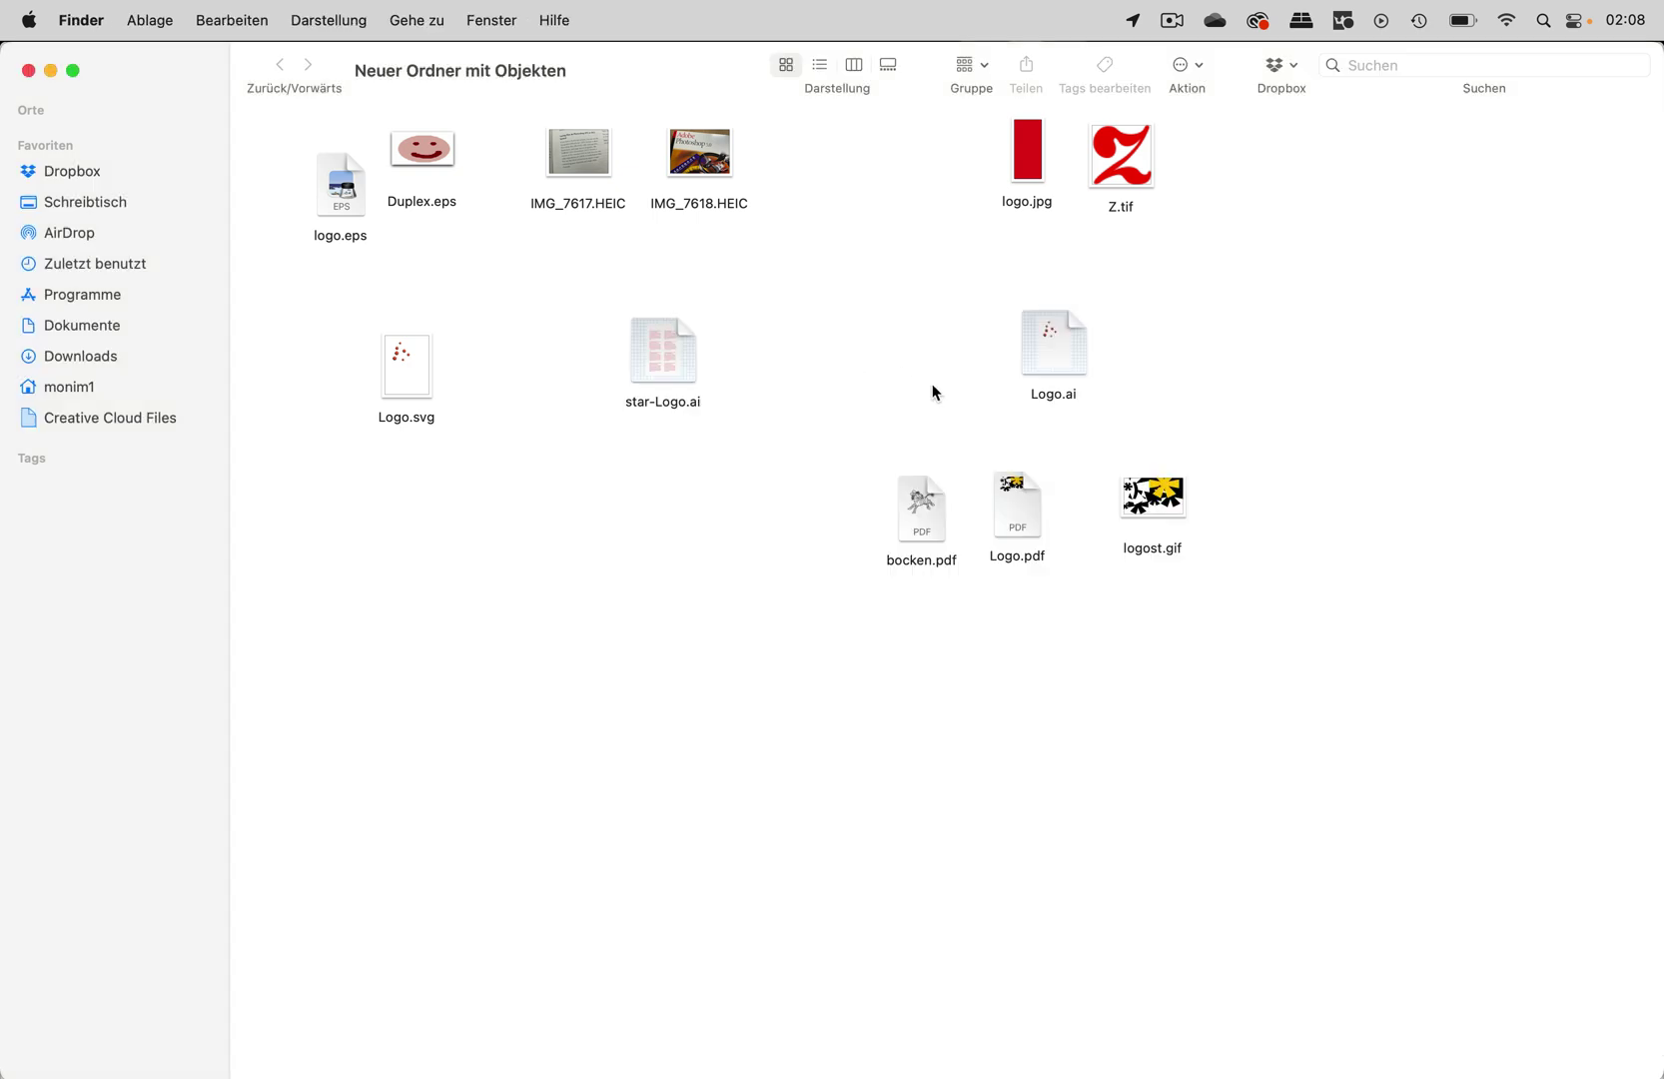
Step: Open Logo.pdf from the Finder folder in Illustrator via the Dock icon
click(1034, 517)
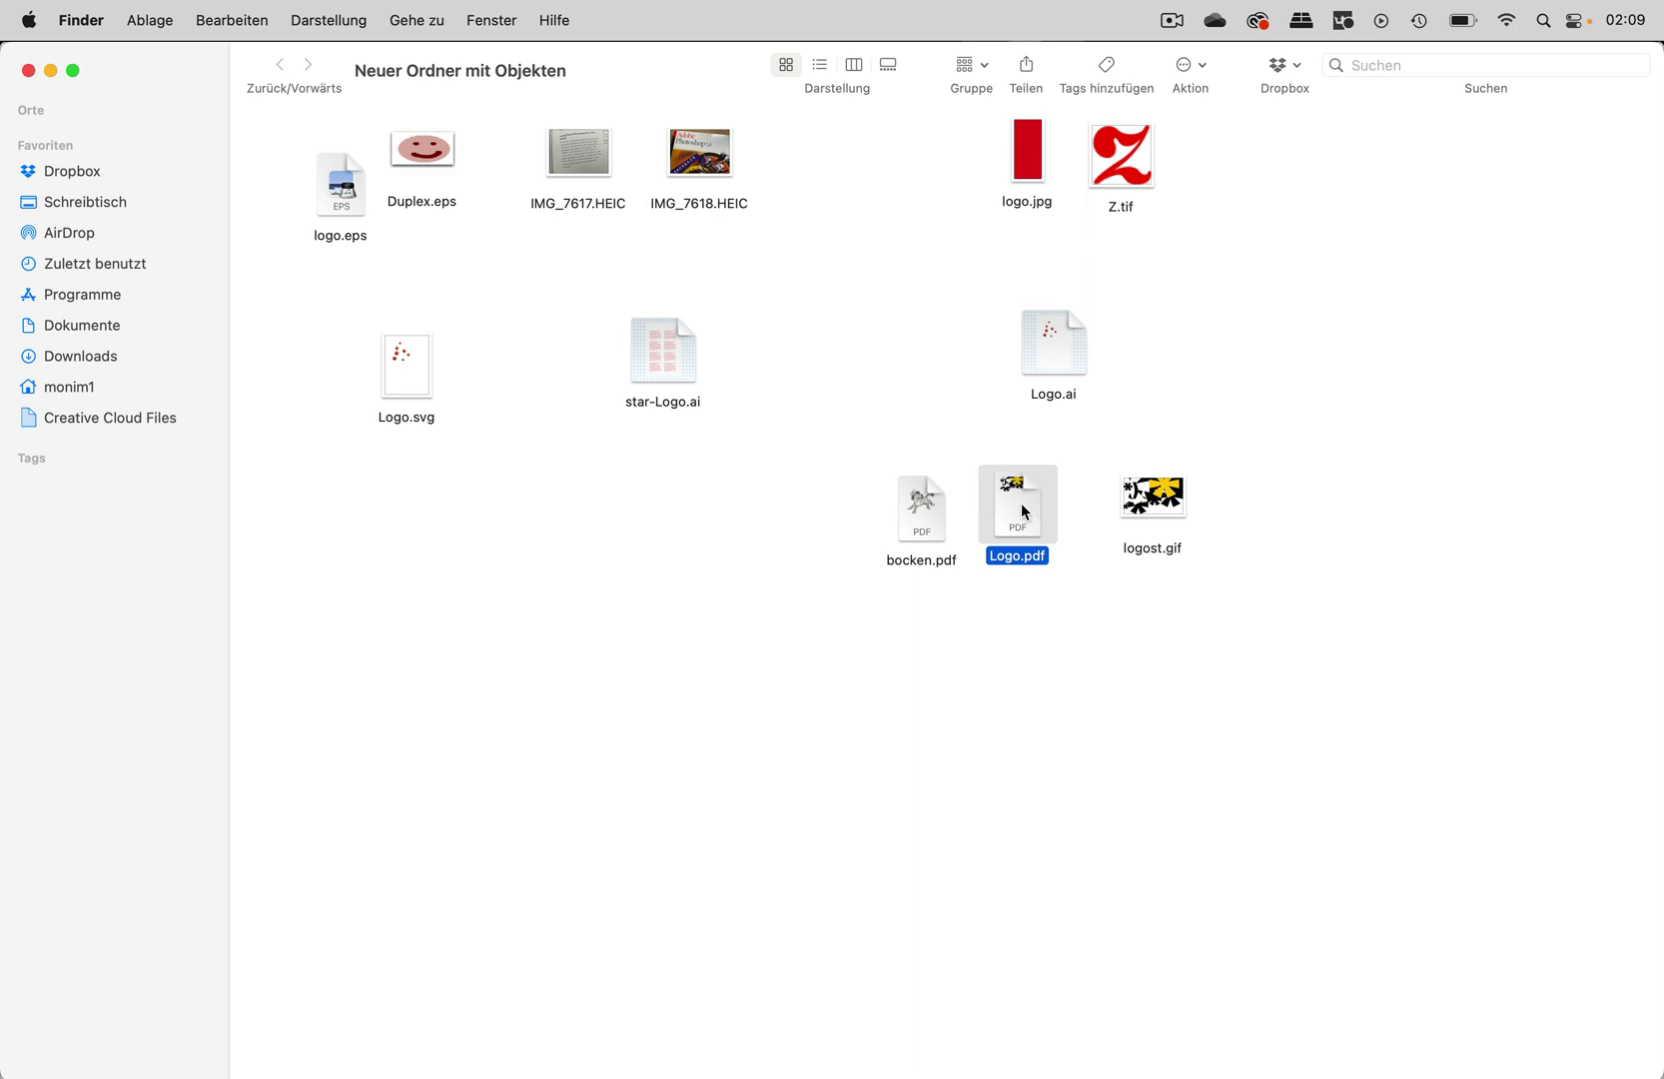
mouse_move(1024, 510)
mouse_down()
mouse_move(718, 1058)
mouse_move(712, 1046)
mouse_up()
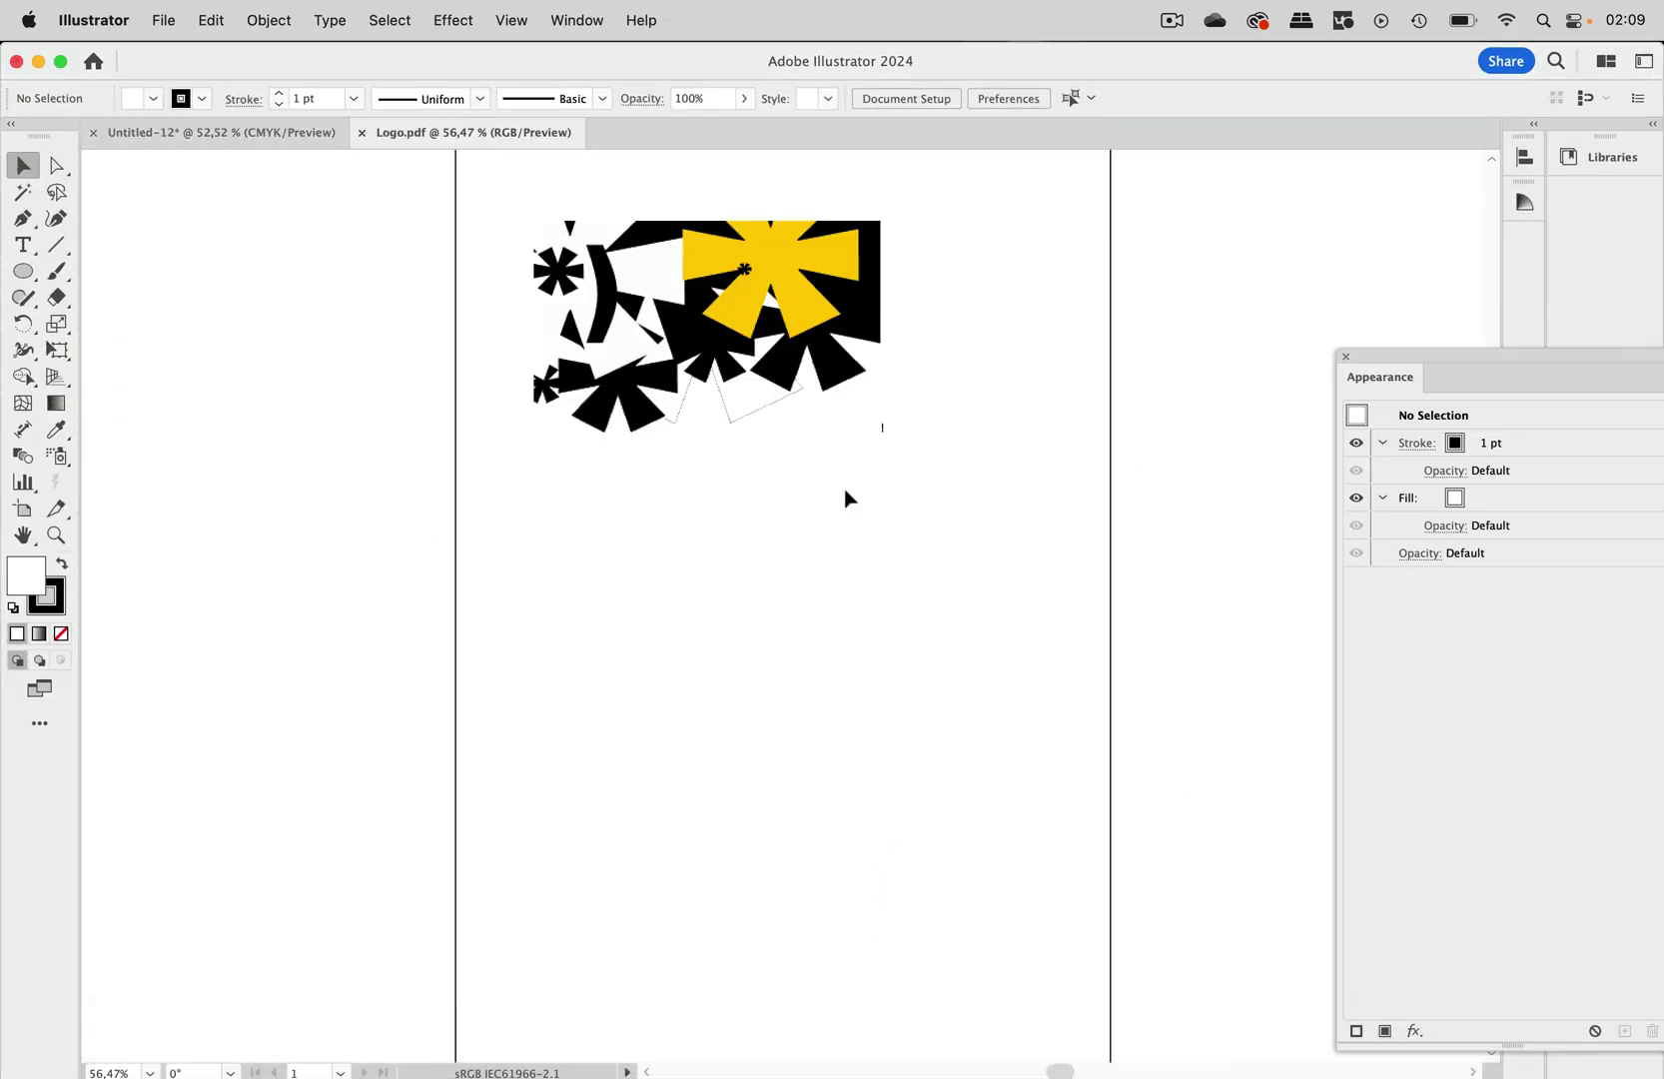
scroll(767, 348, up, 5)
scroll(767, 349, up, 5)
scroll(767, 350, up, 5)
scroll(768, 349, down, 4)
scroll(765, 337, down, 5)
Step: Inspect Logo.pdf in Outline mode, then return to Preview
click(510, 21)
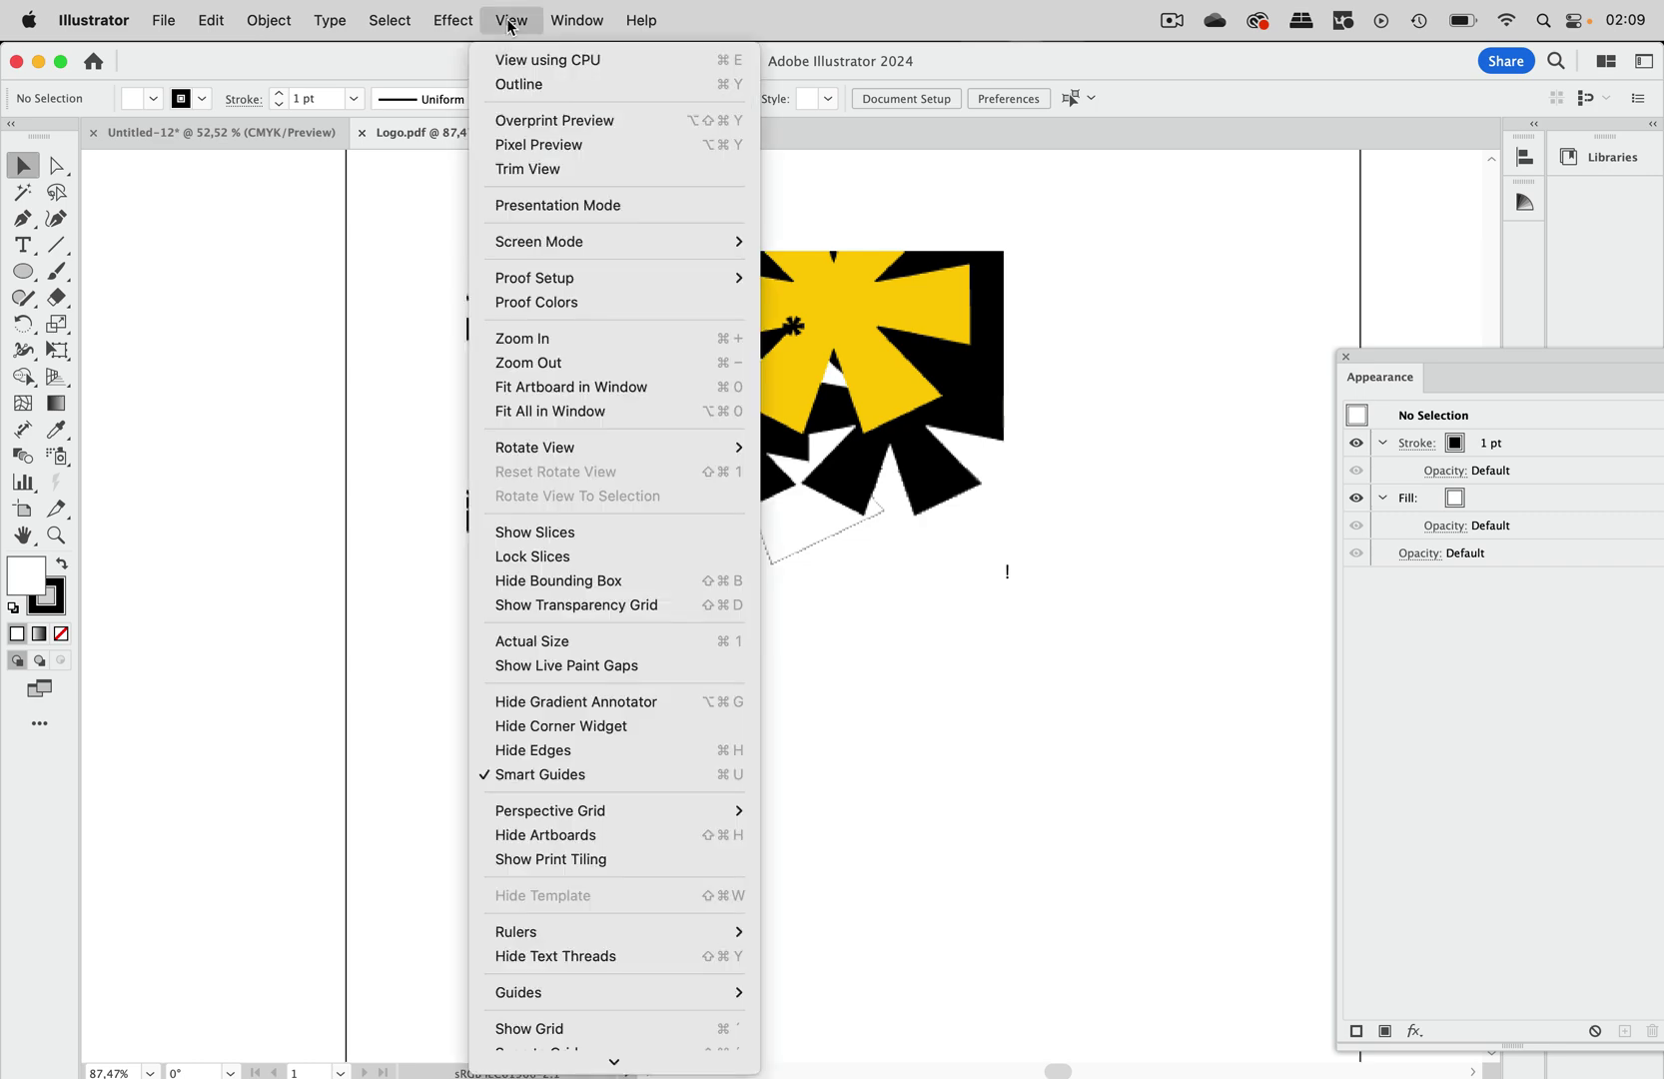
click(519, 85)
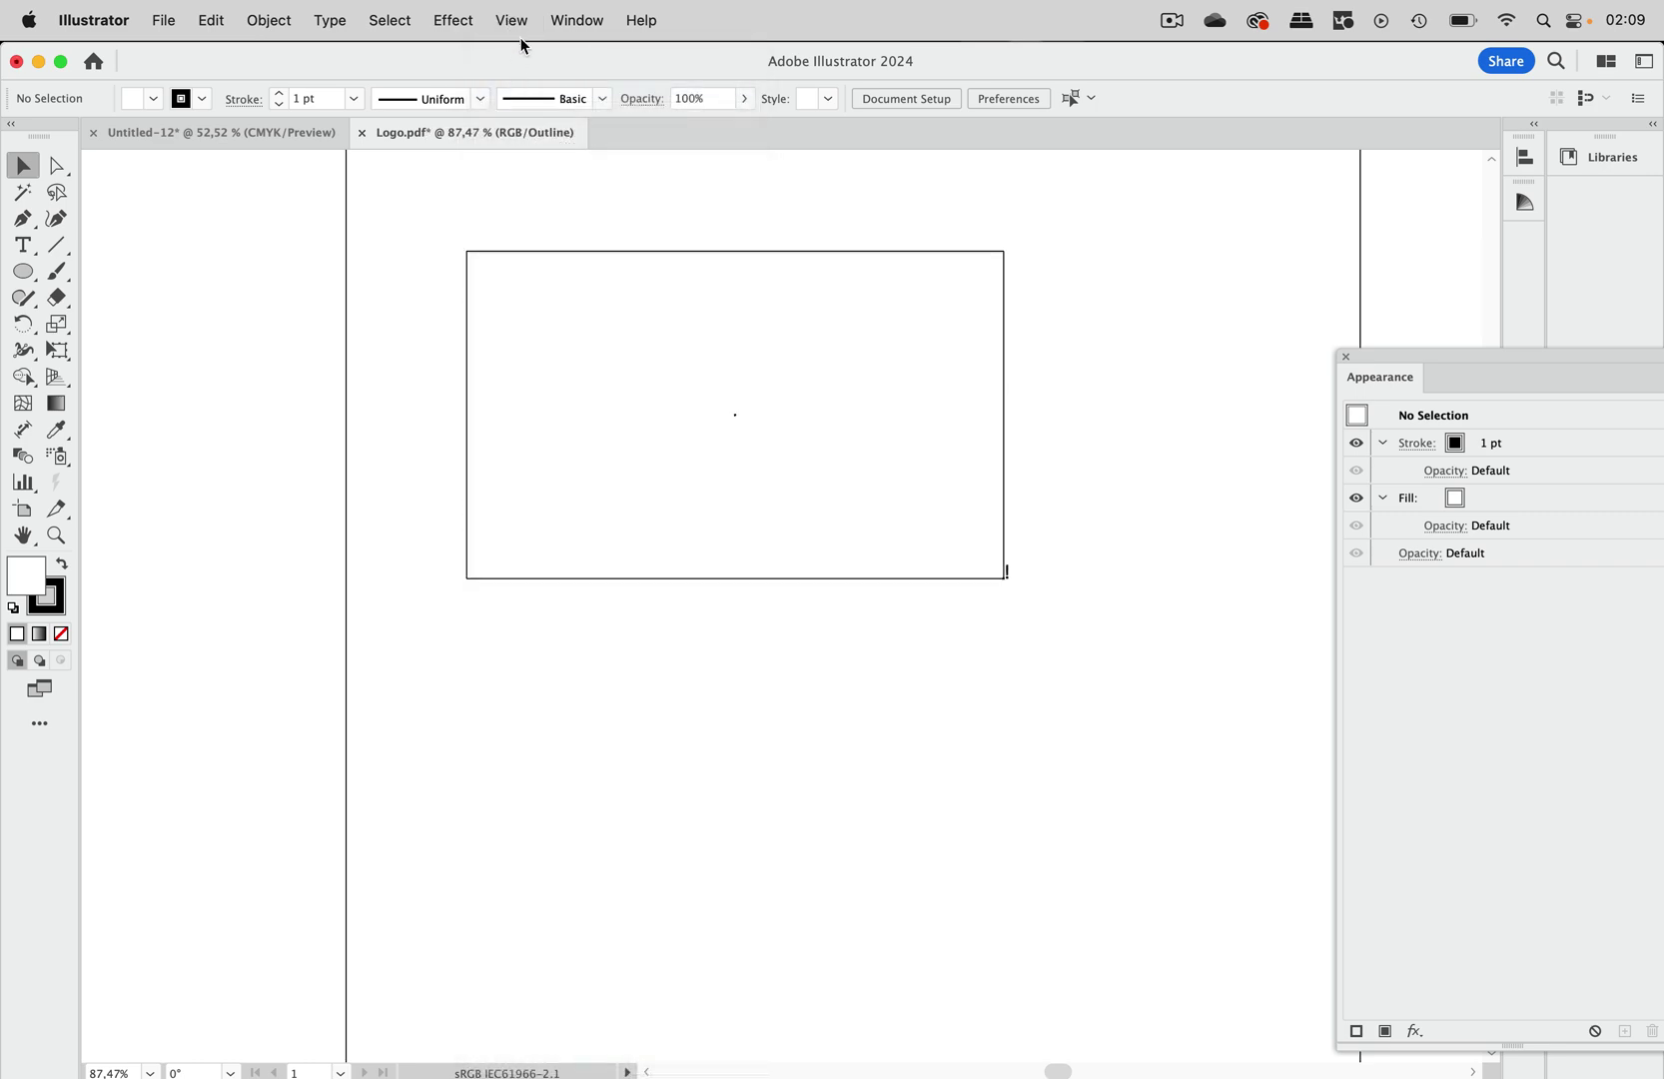
click(510, 20)
click(525, 85)
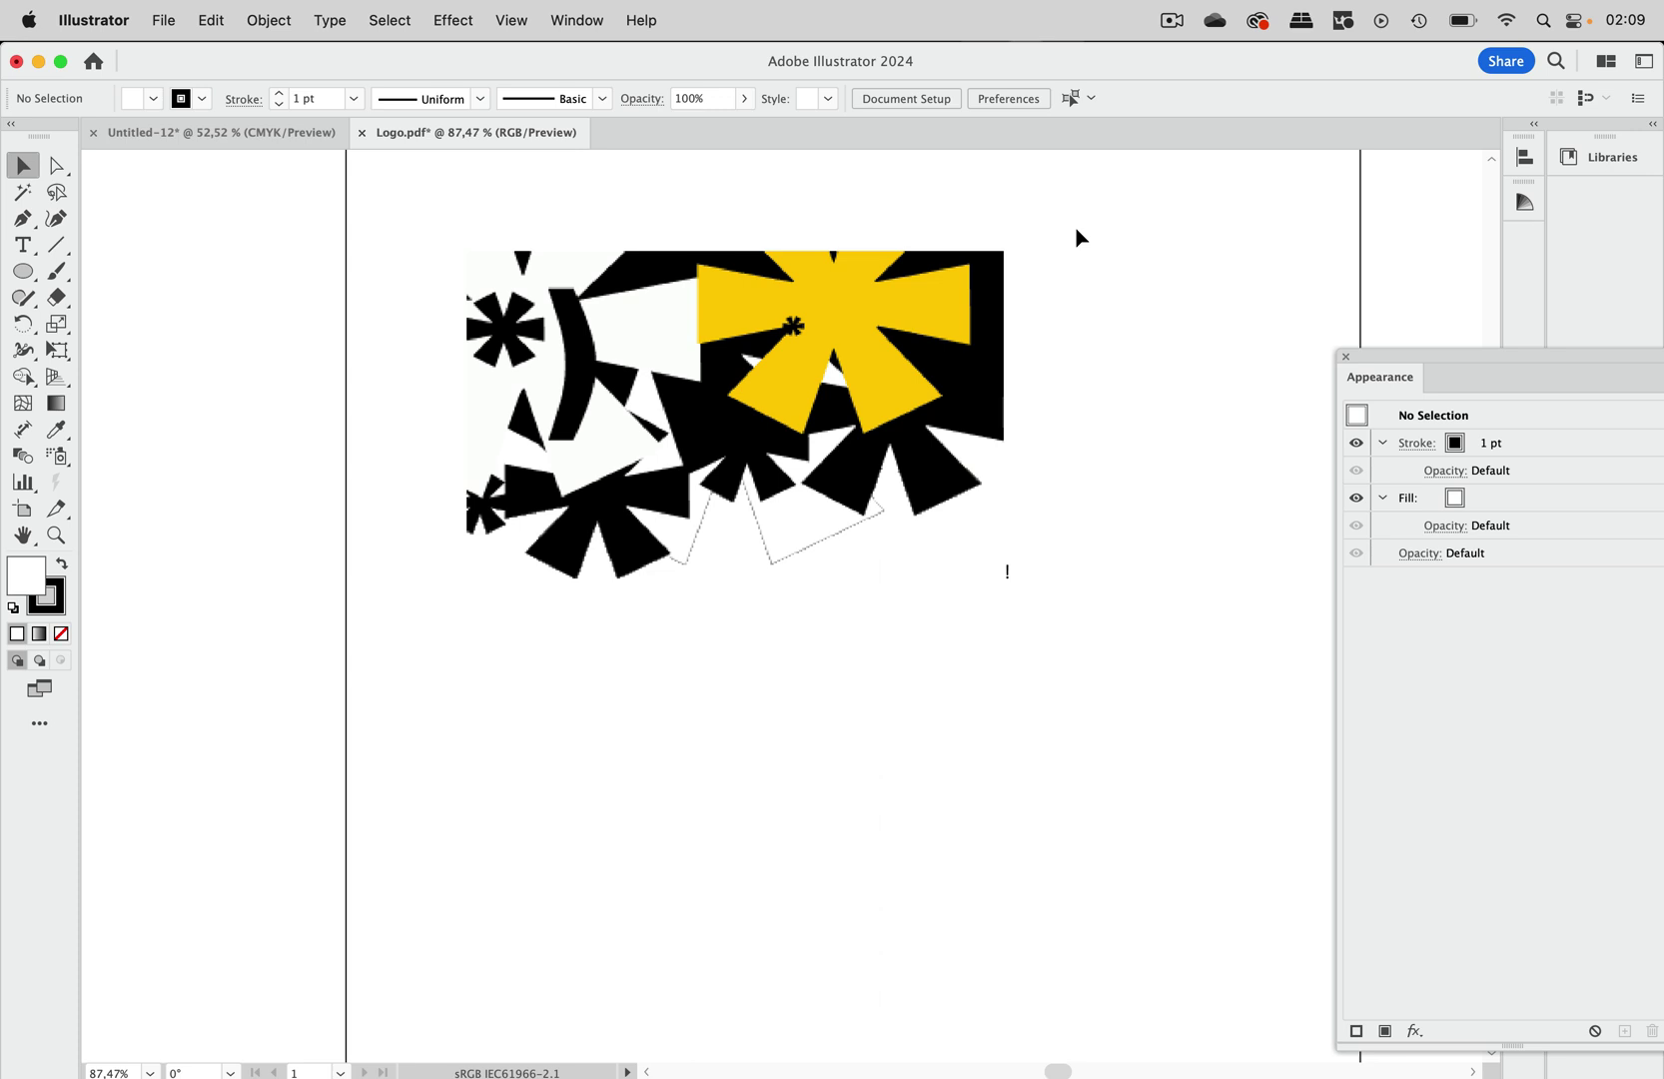
Step: Close Logo.pdf without saving, leaving Untitled-12 open
click(361, 132)
click(848, 617)
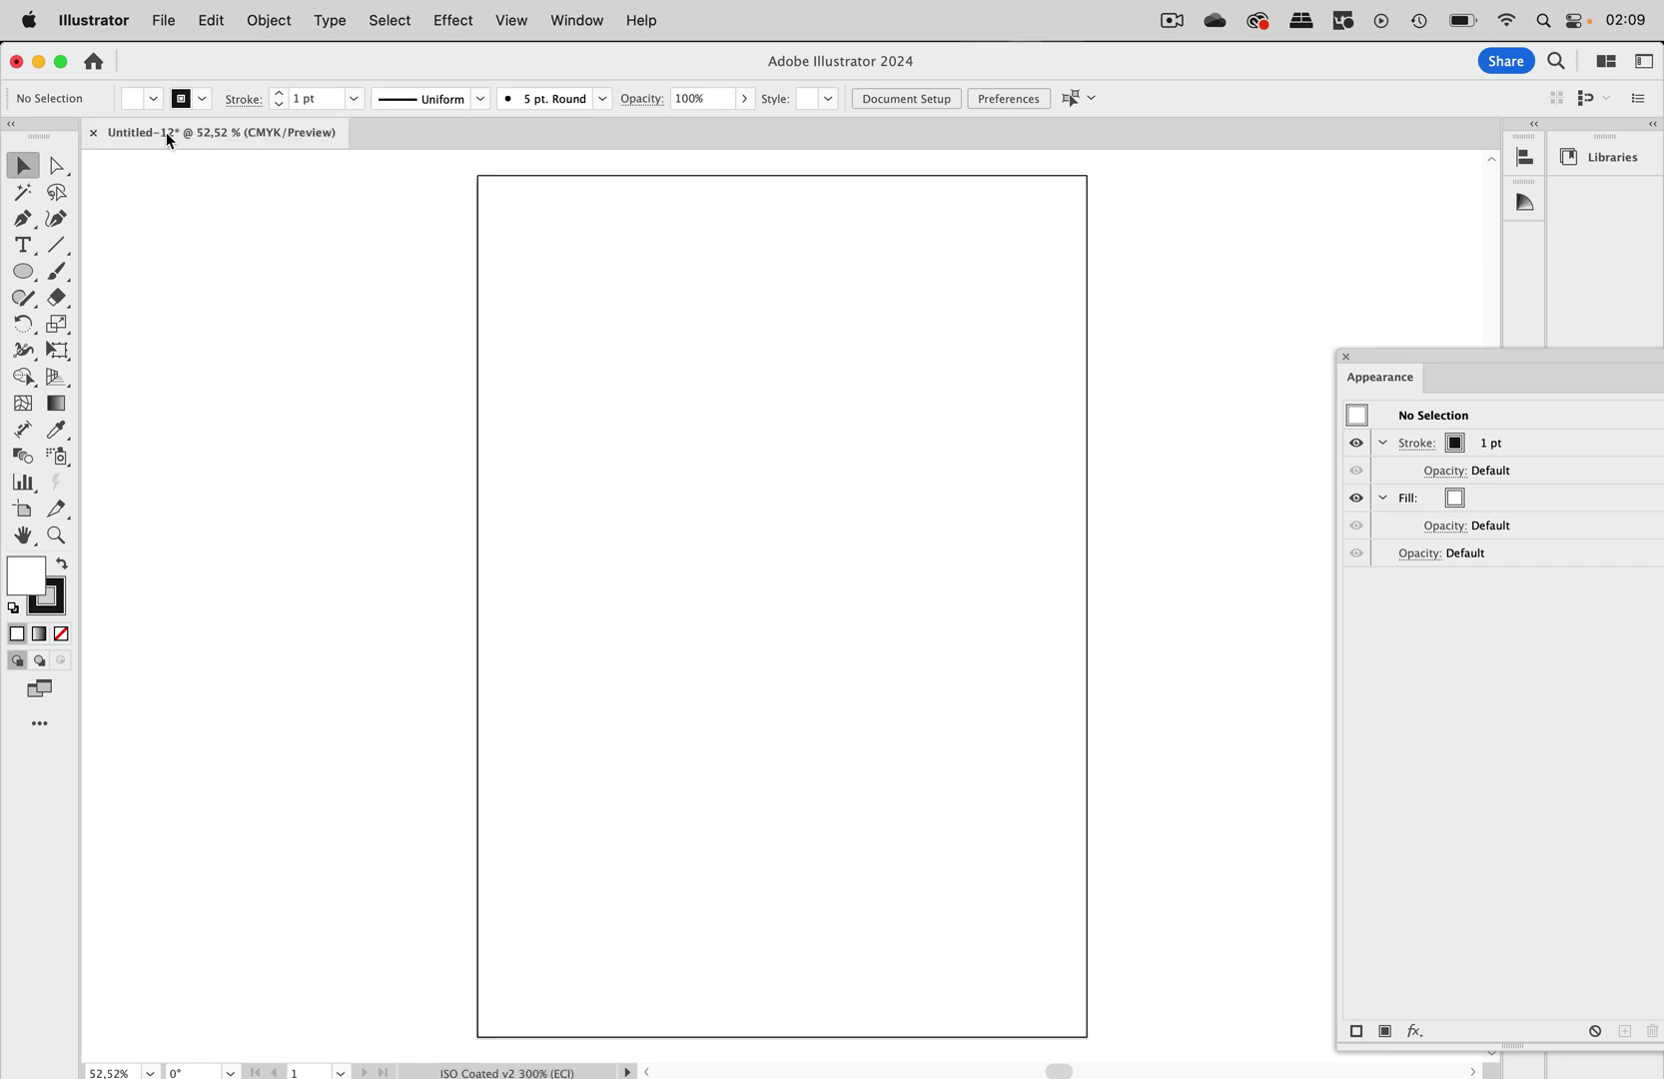
Step: Bring Word forward and drop logost.gif from Finder into the document
click(39, 62)
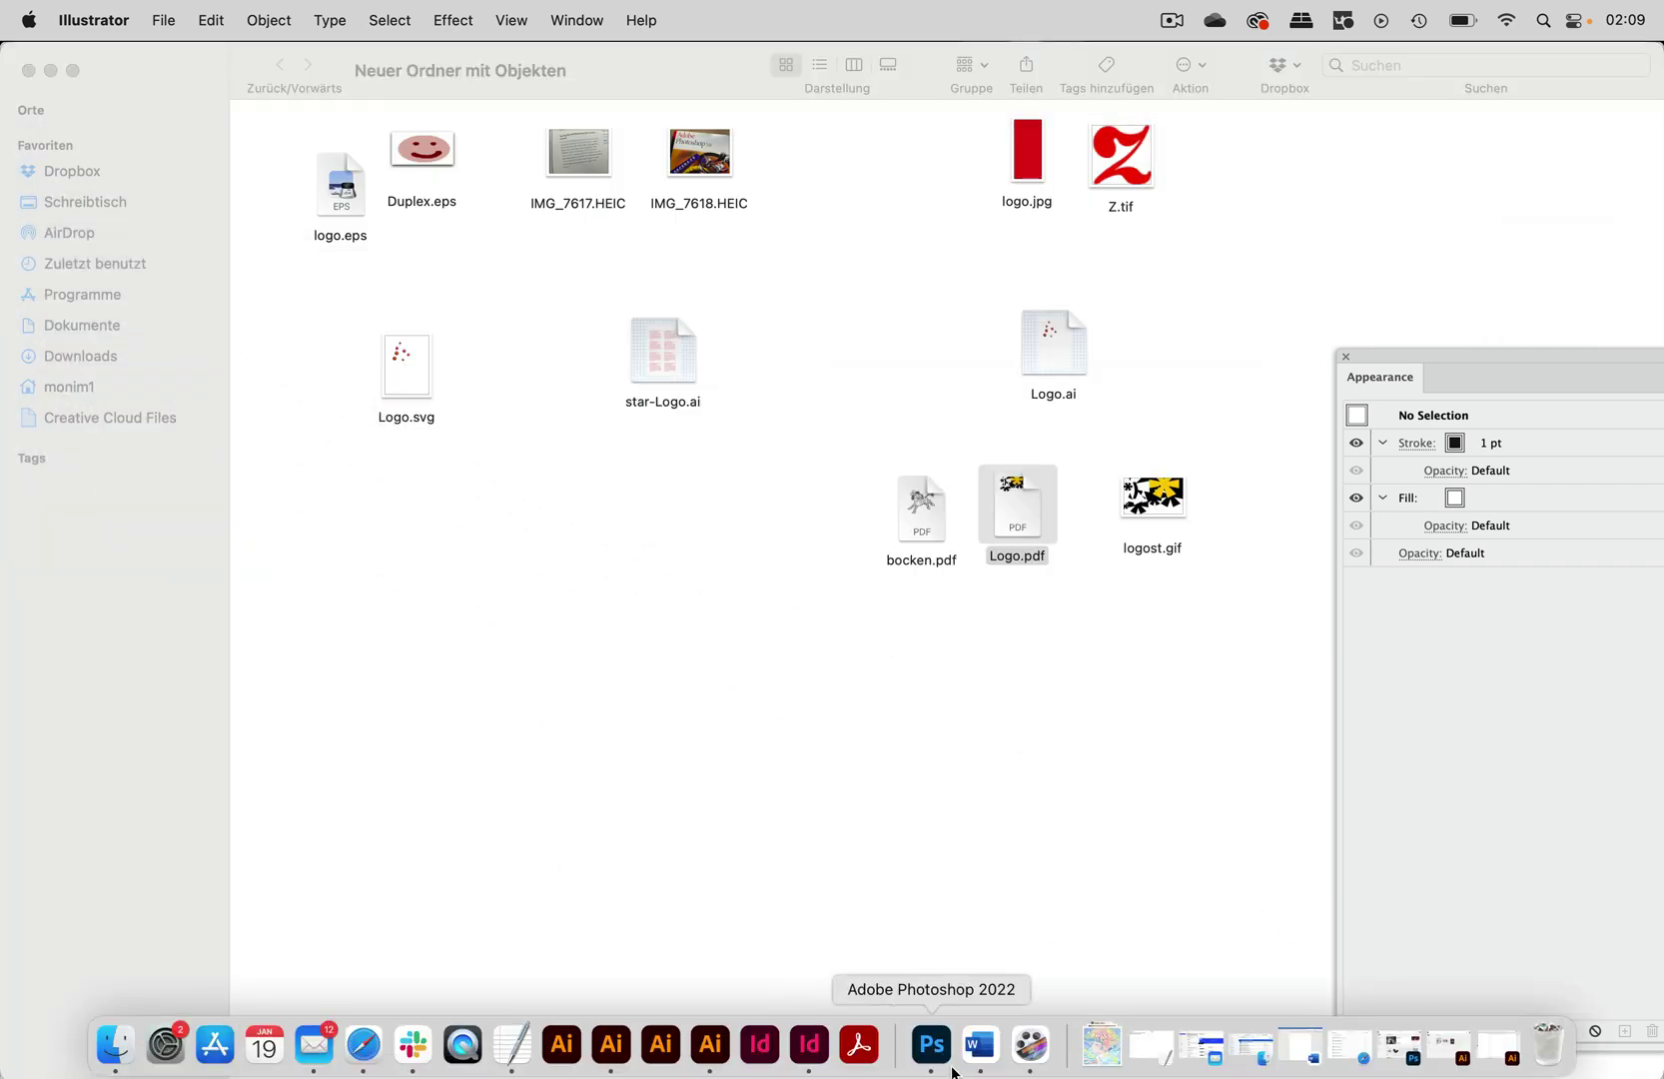
click(980, 1045)
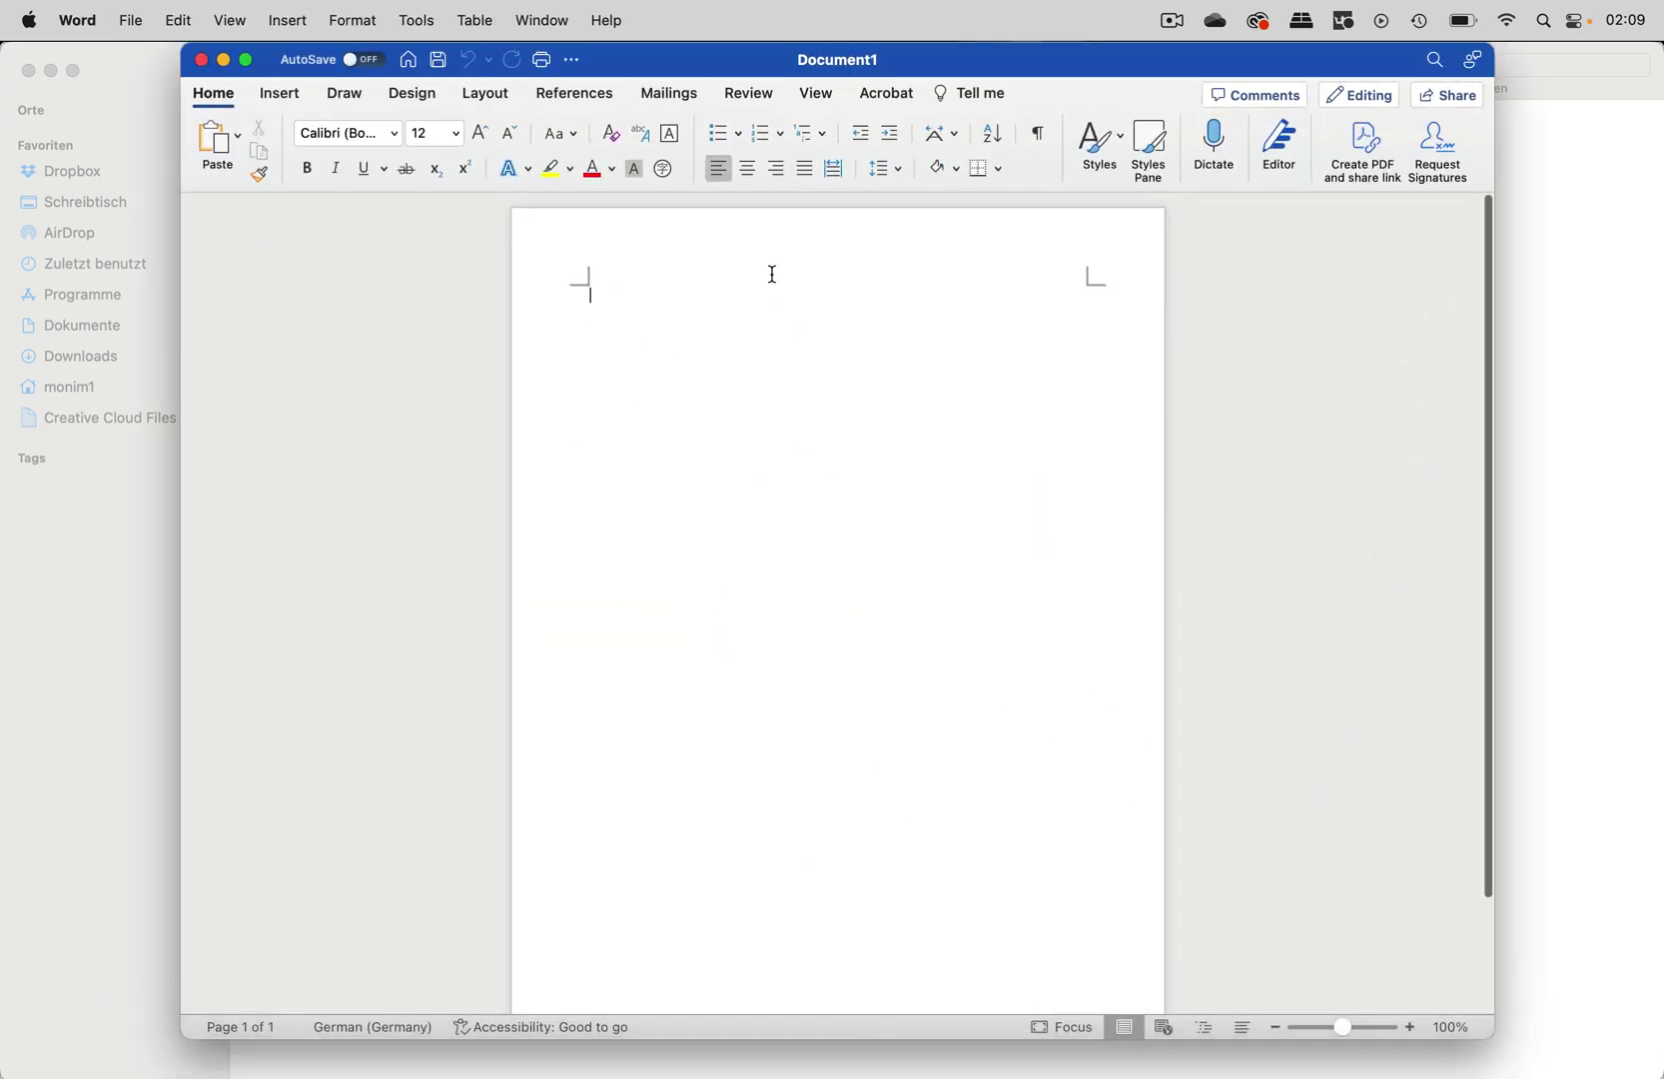
drag(722, 61, 907, 562)
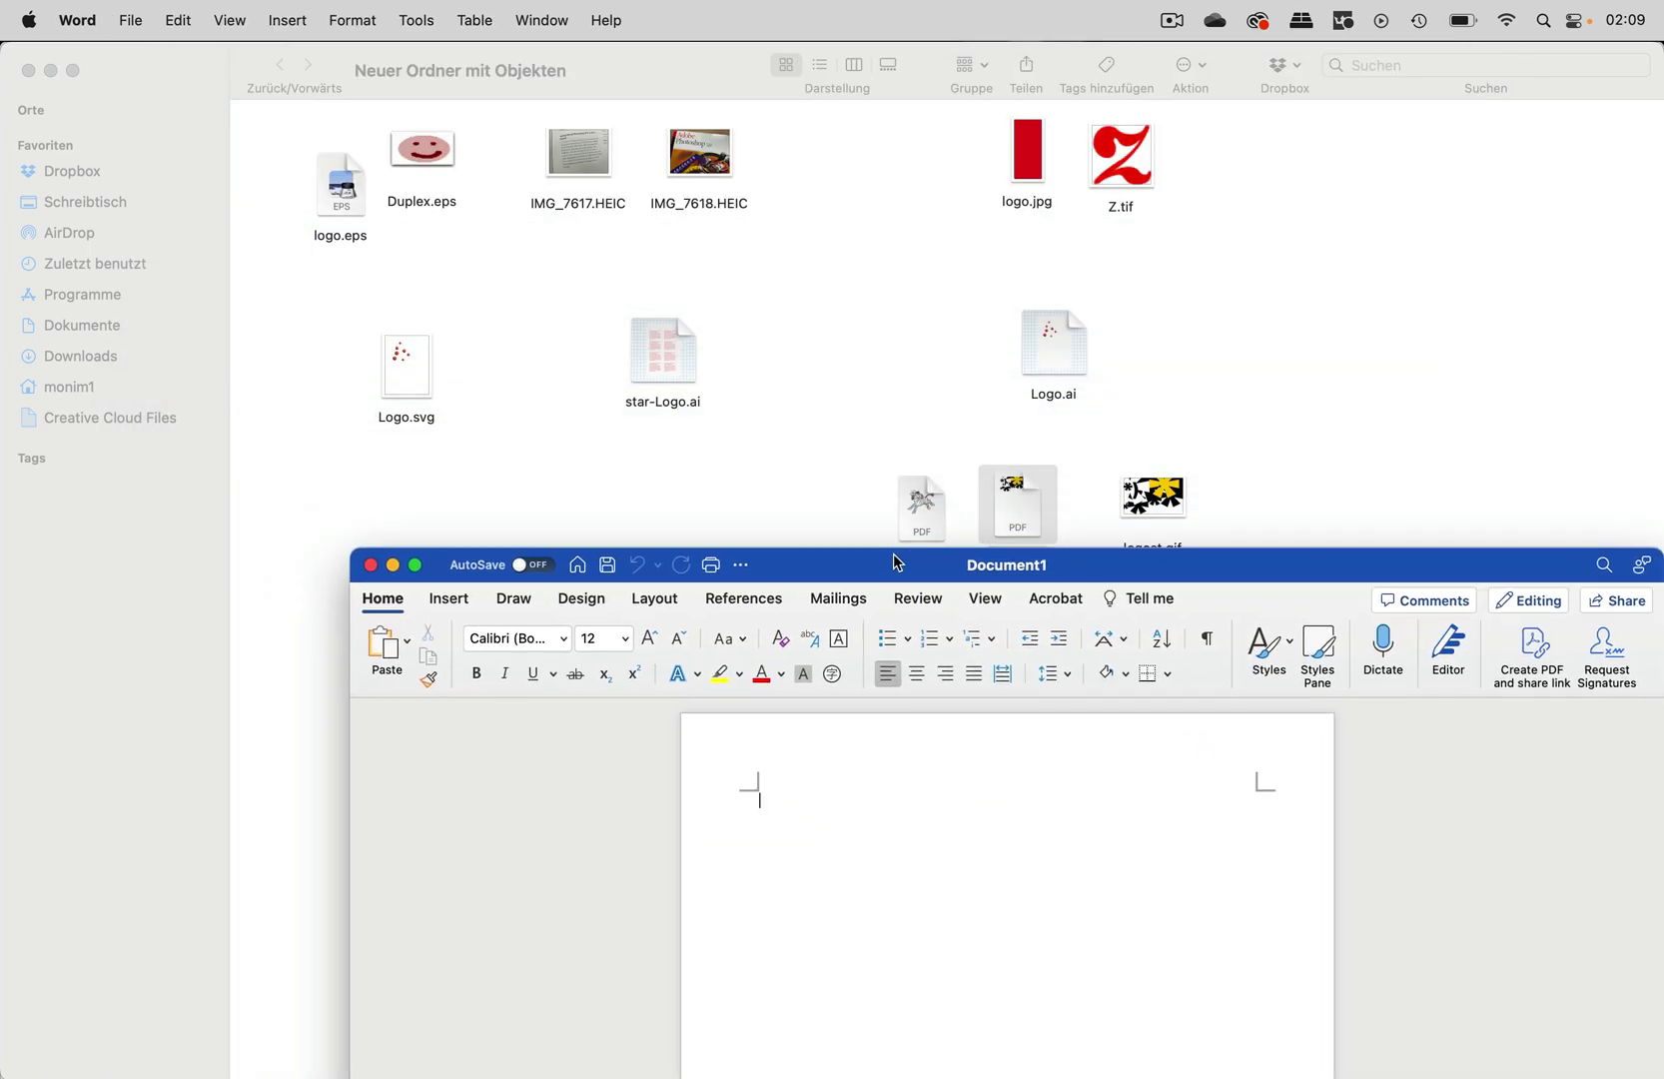
drag(1152, 496, 847, 924)
drag(840, 579, 676, 65)
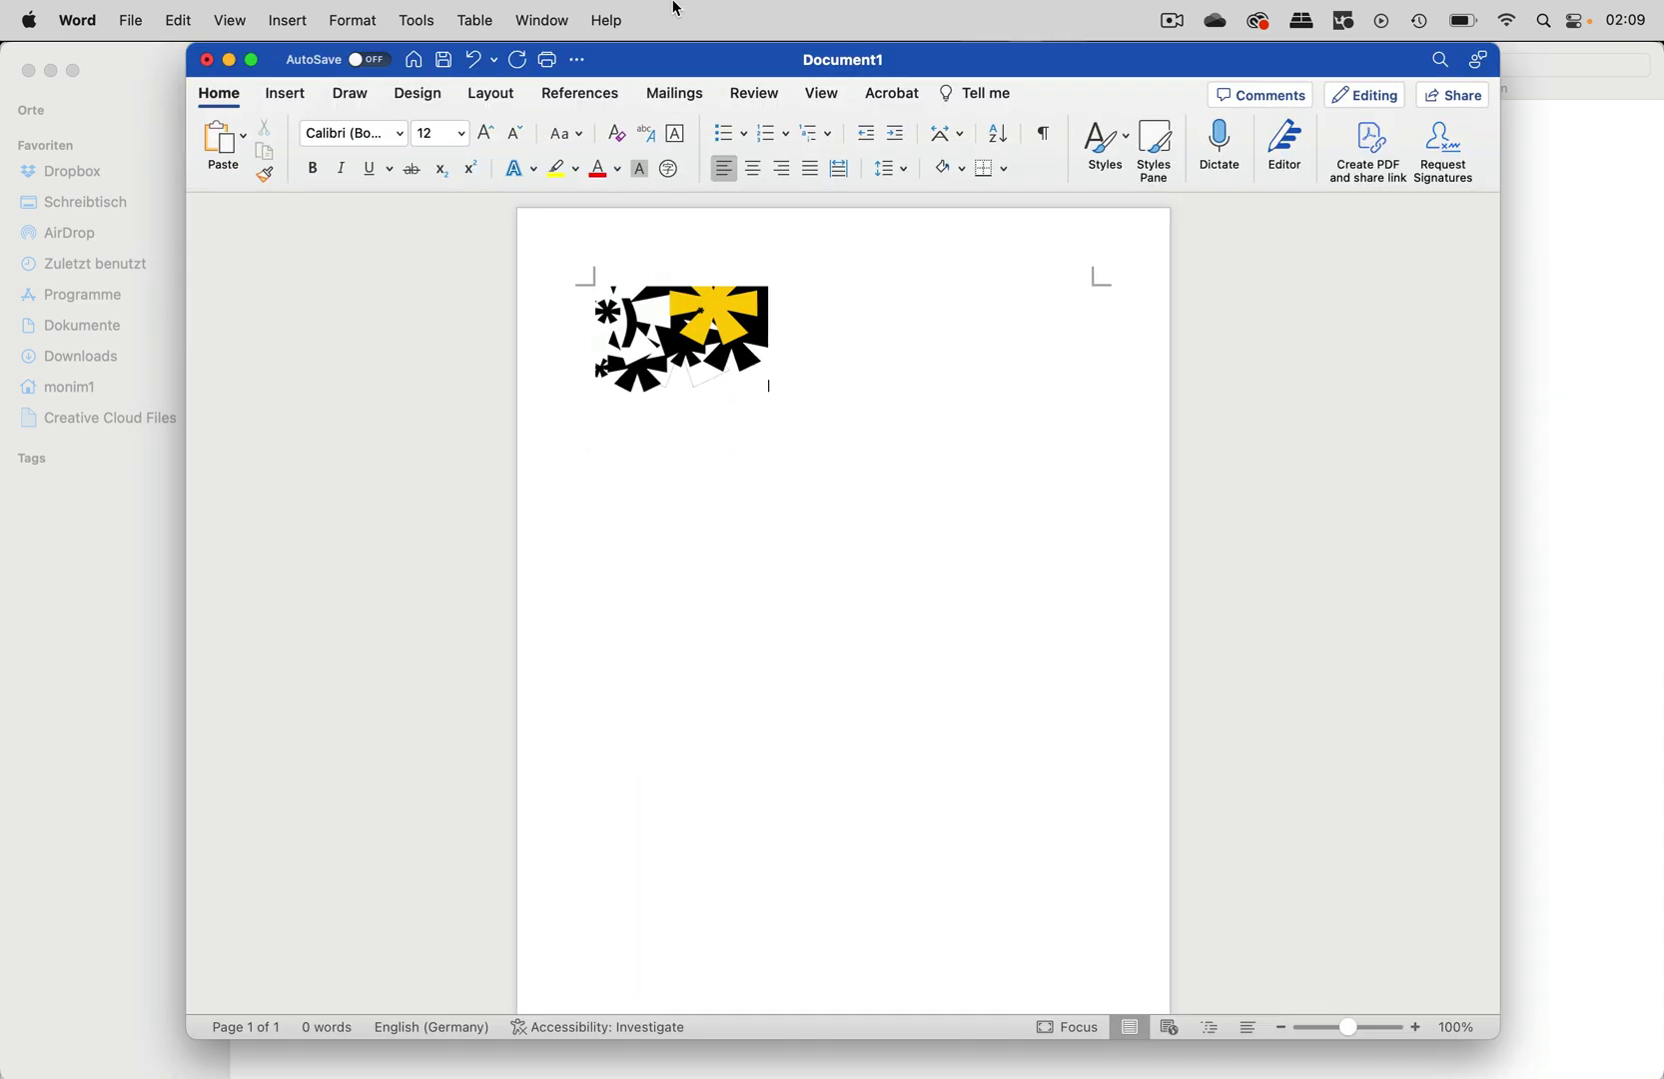
Step: Export the Word document as a PDF via Save As
click(130, 21)
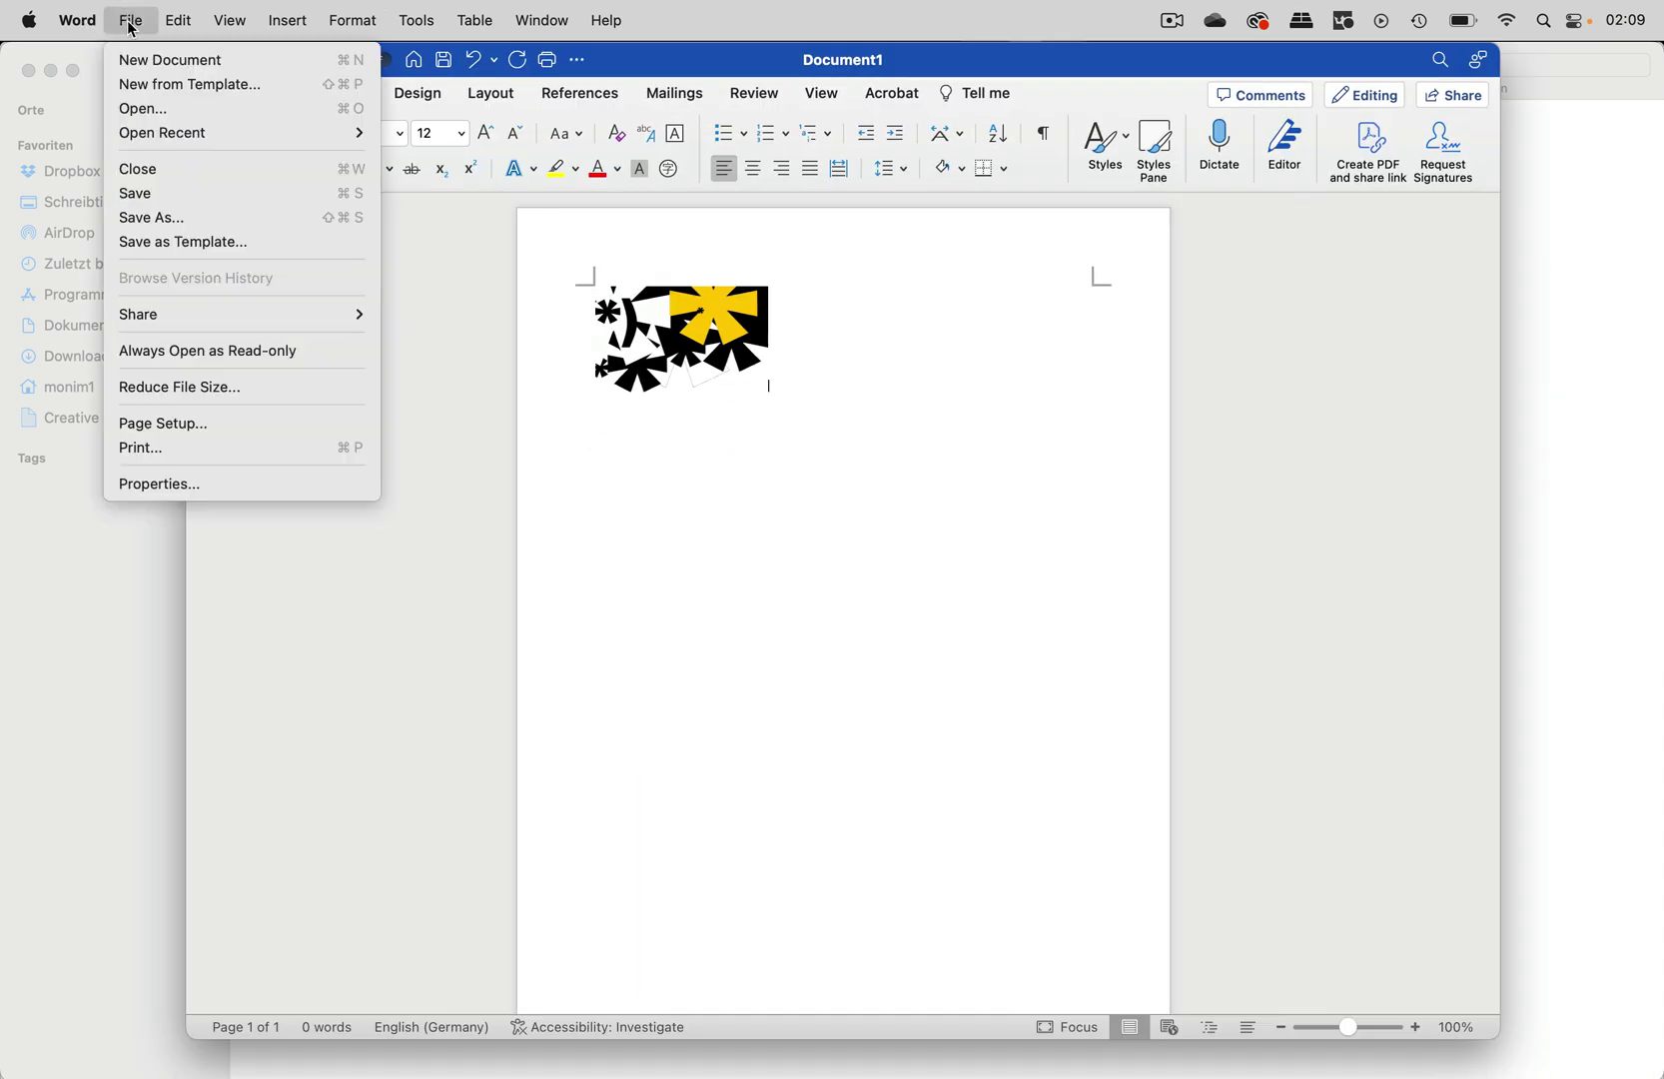
click(193, 222)
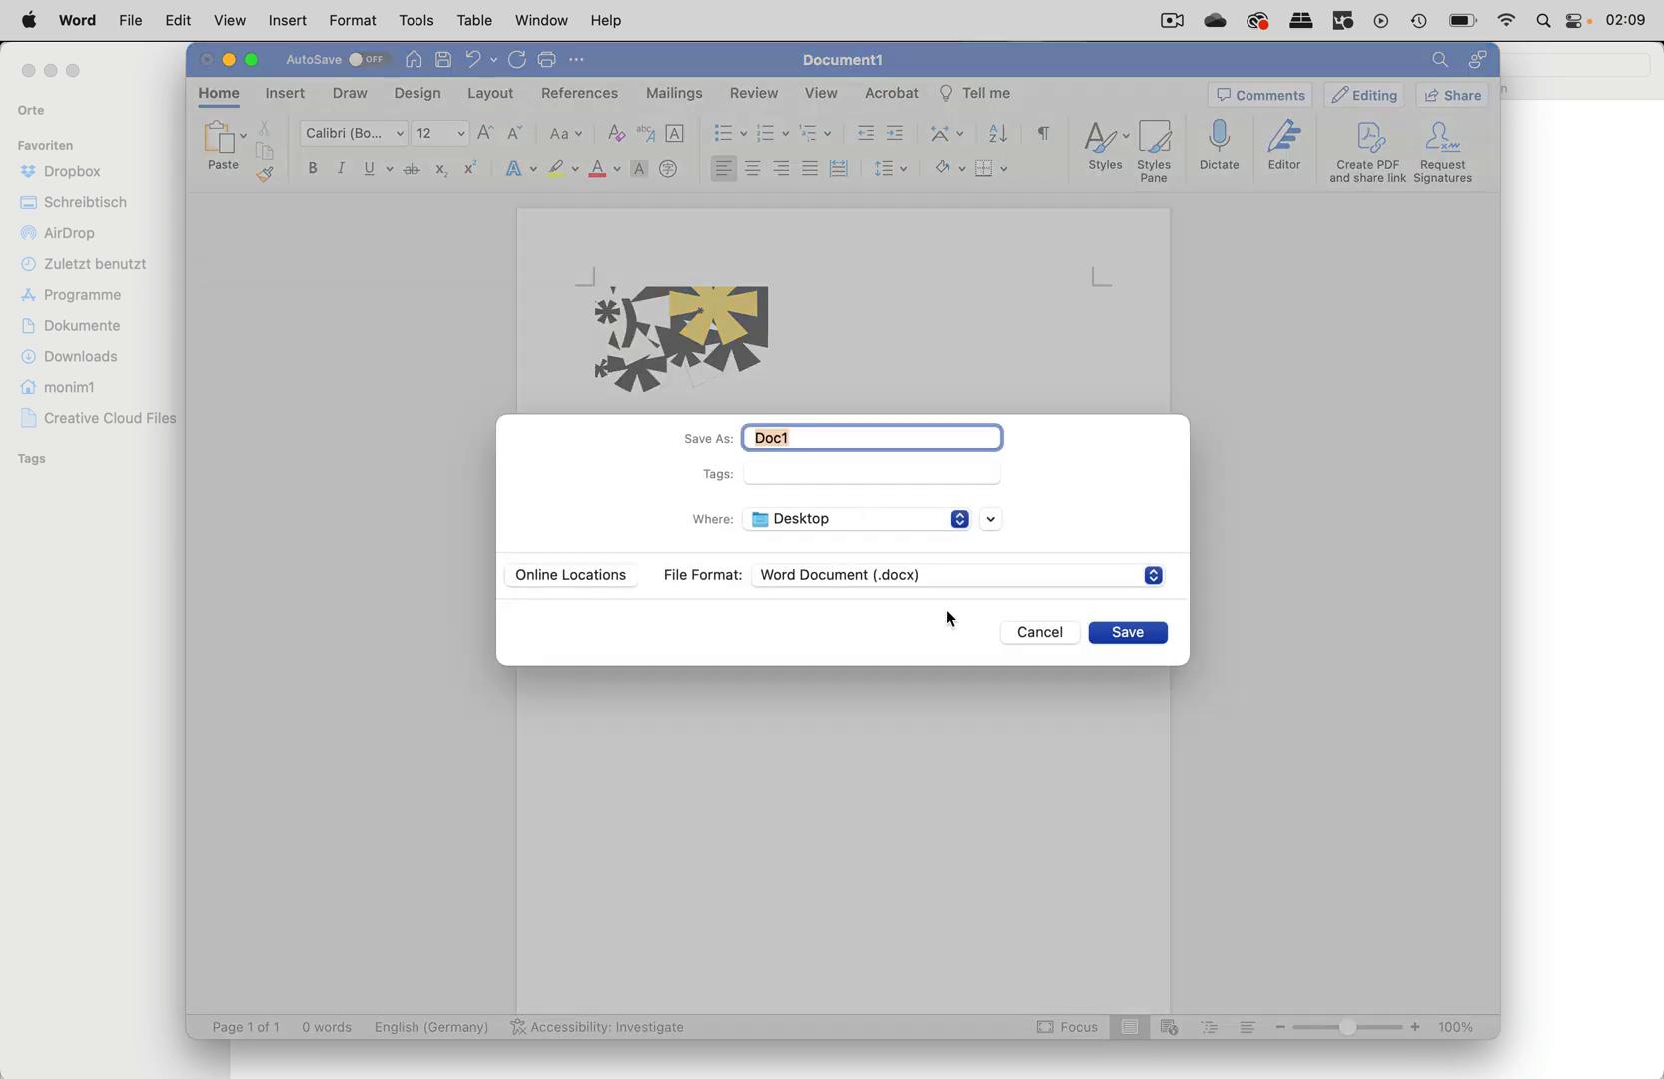
click(962, 571)
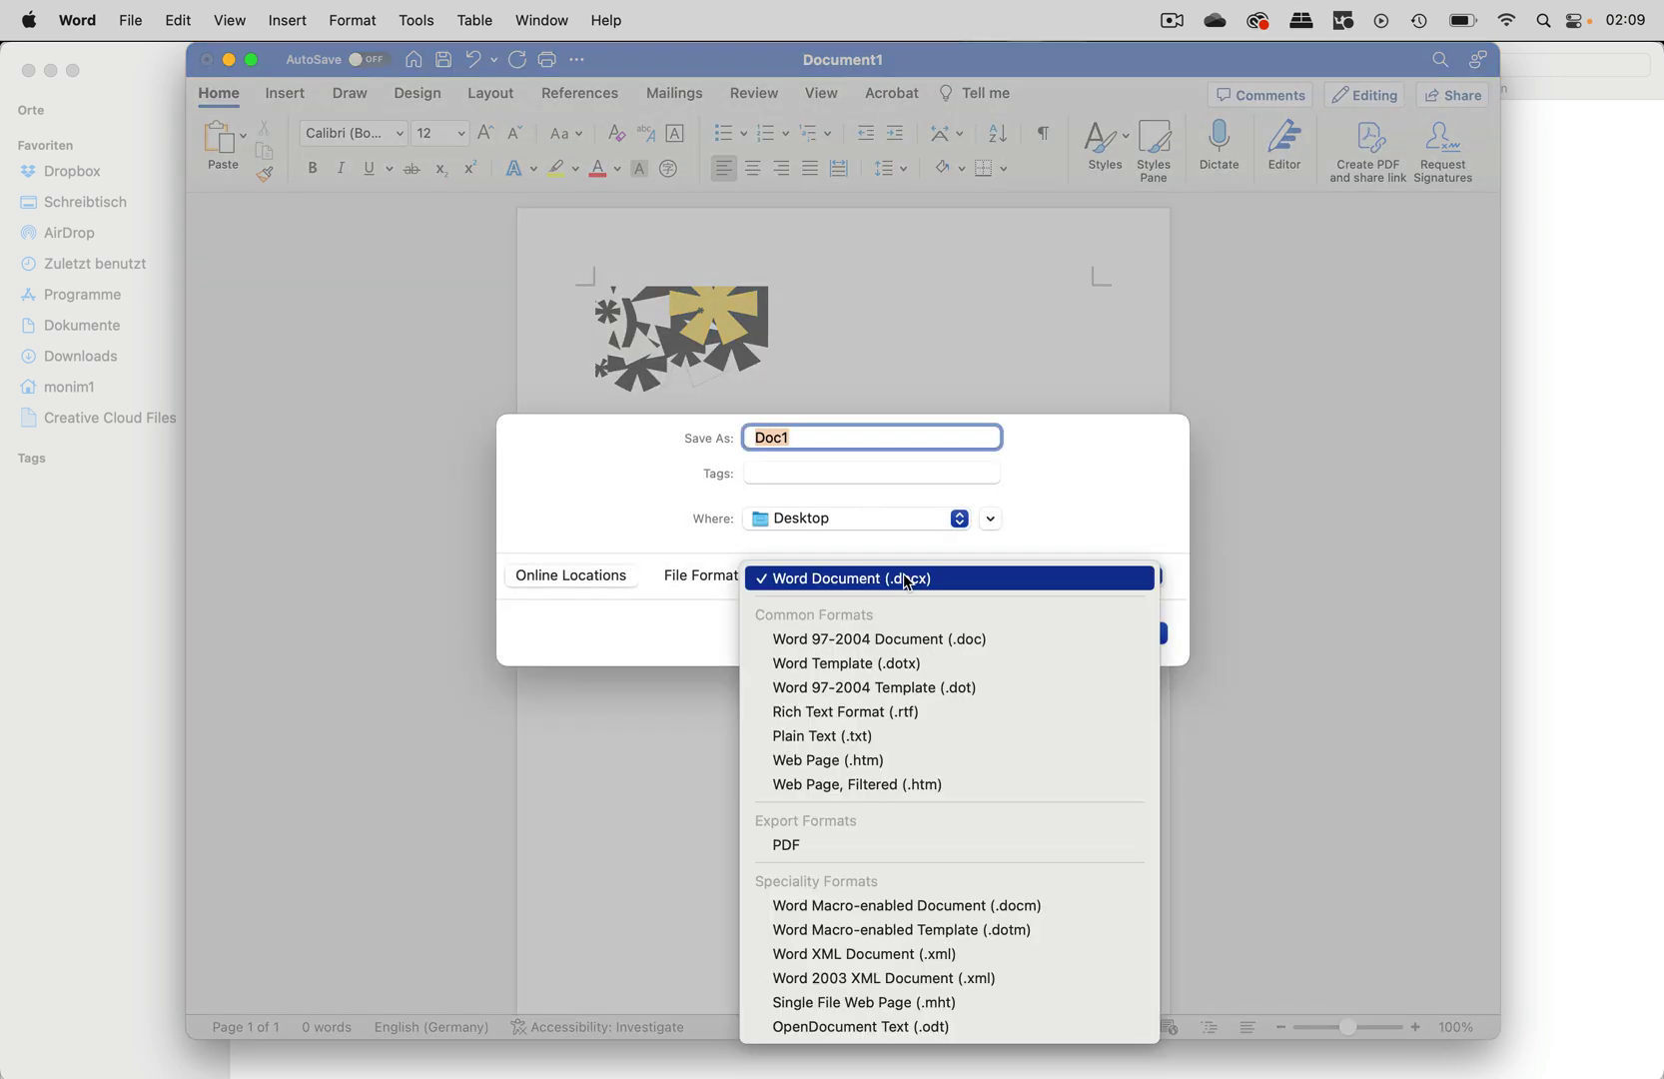
click(788, 845)
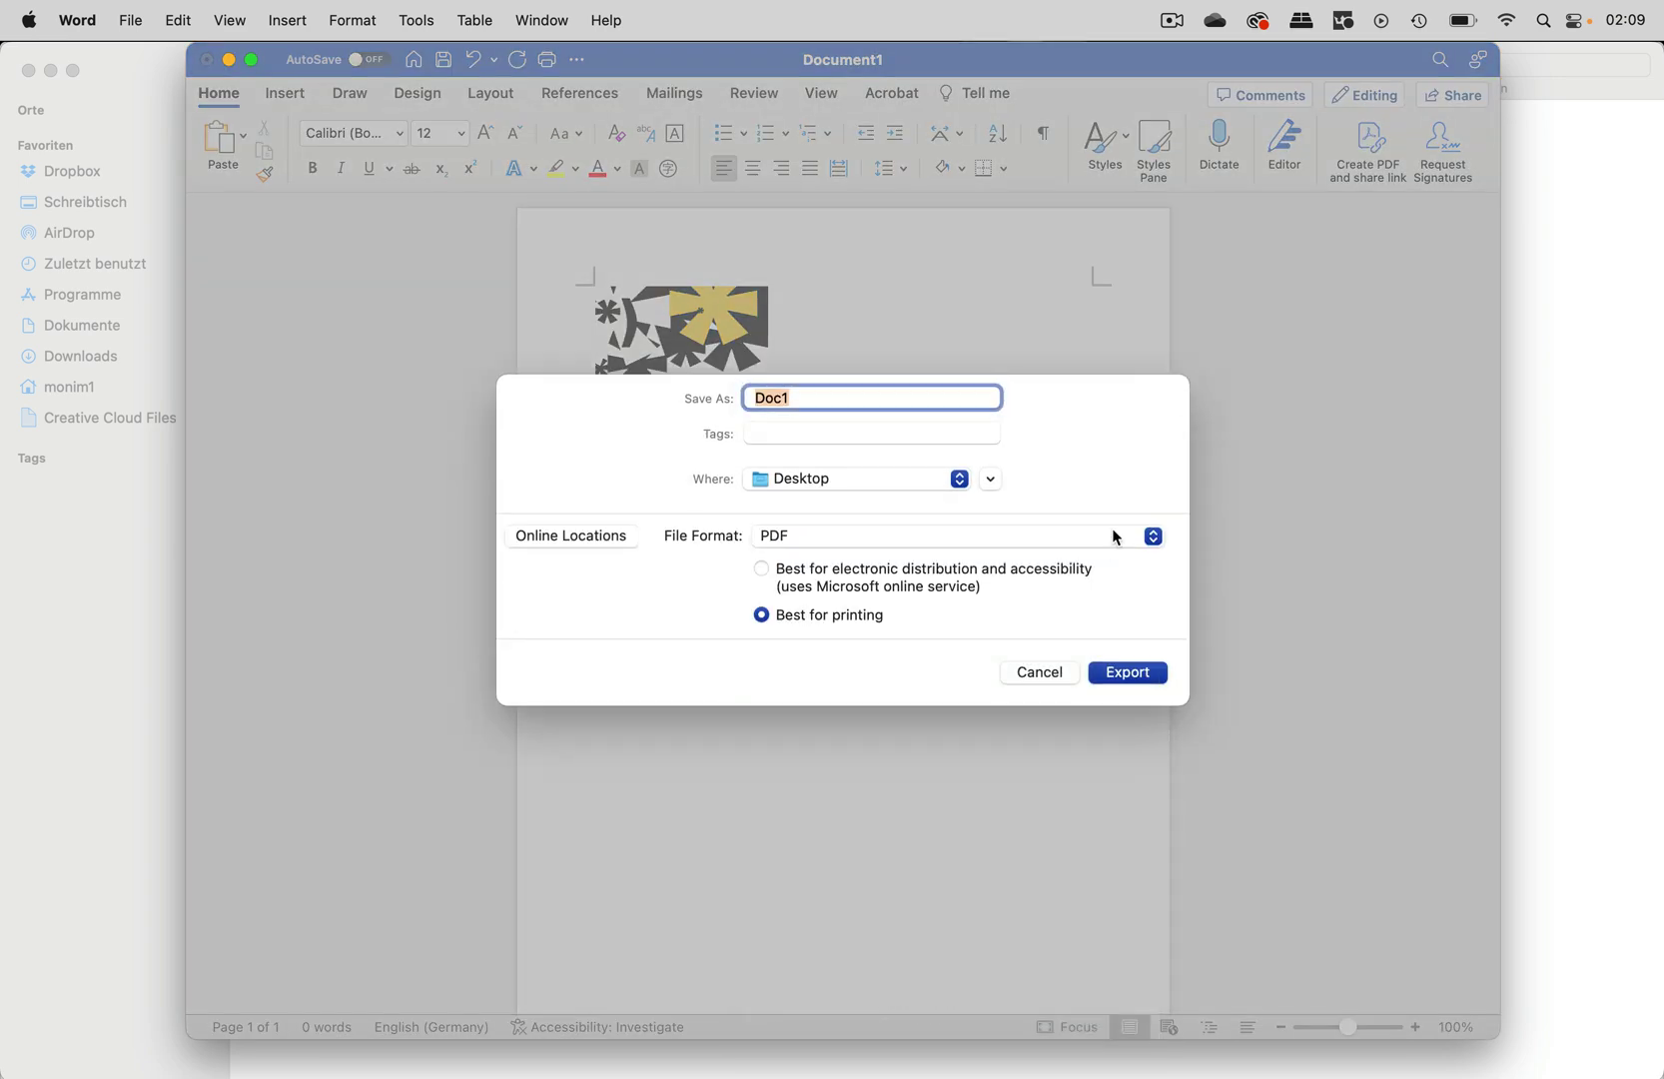
click(1129, 672)
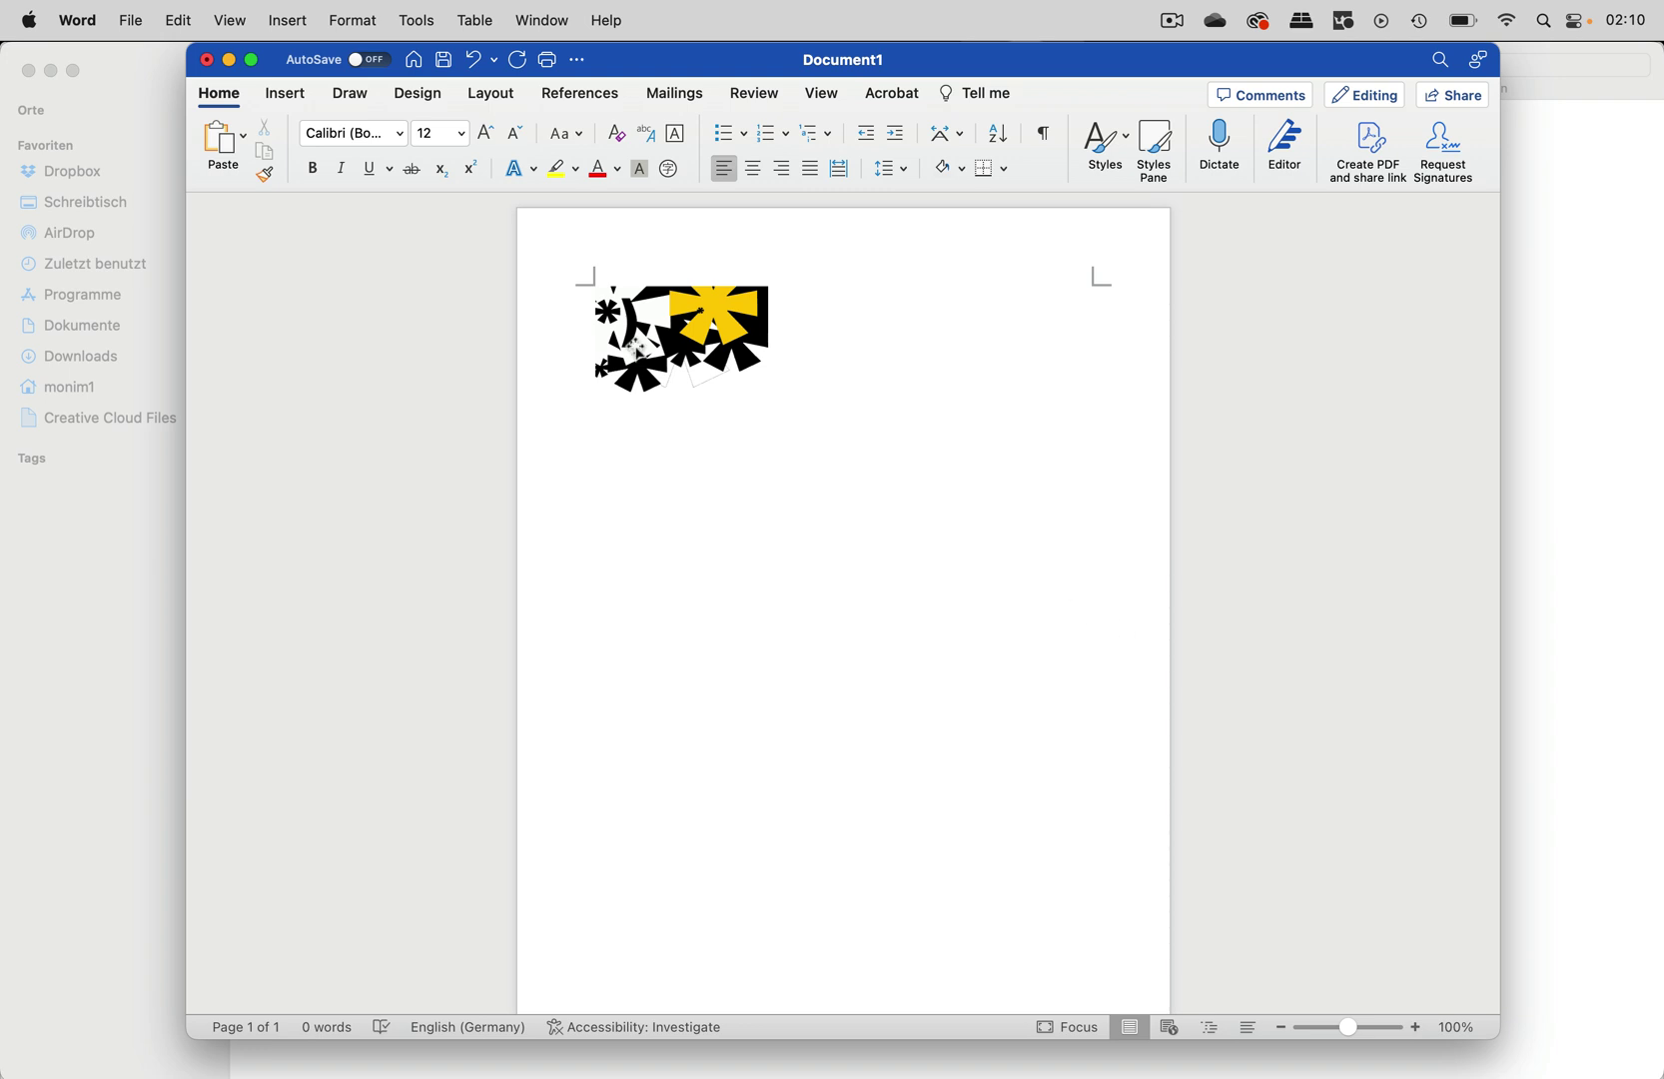
Step: Minimize Word, reposition Logo.svg in the folder and drag it toward the Illustrator Dock icon
click(229, 60)
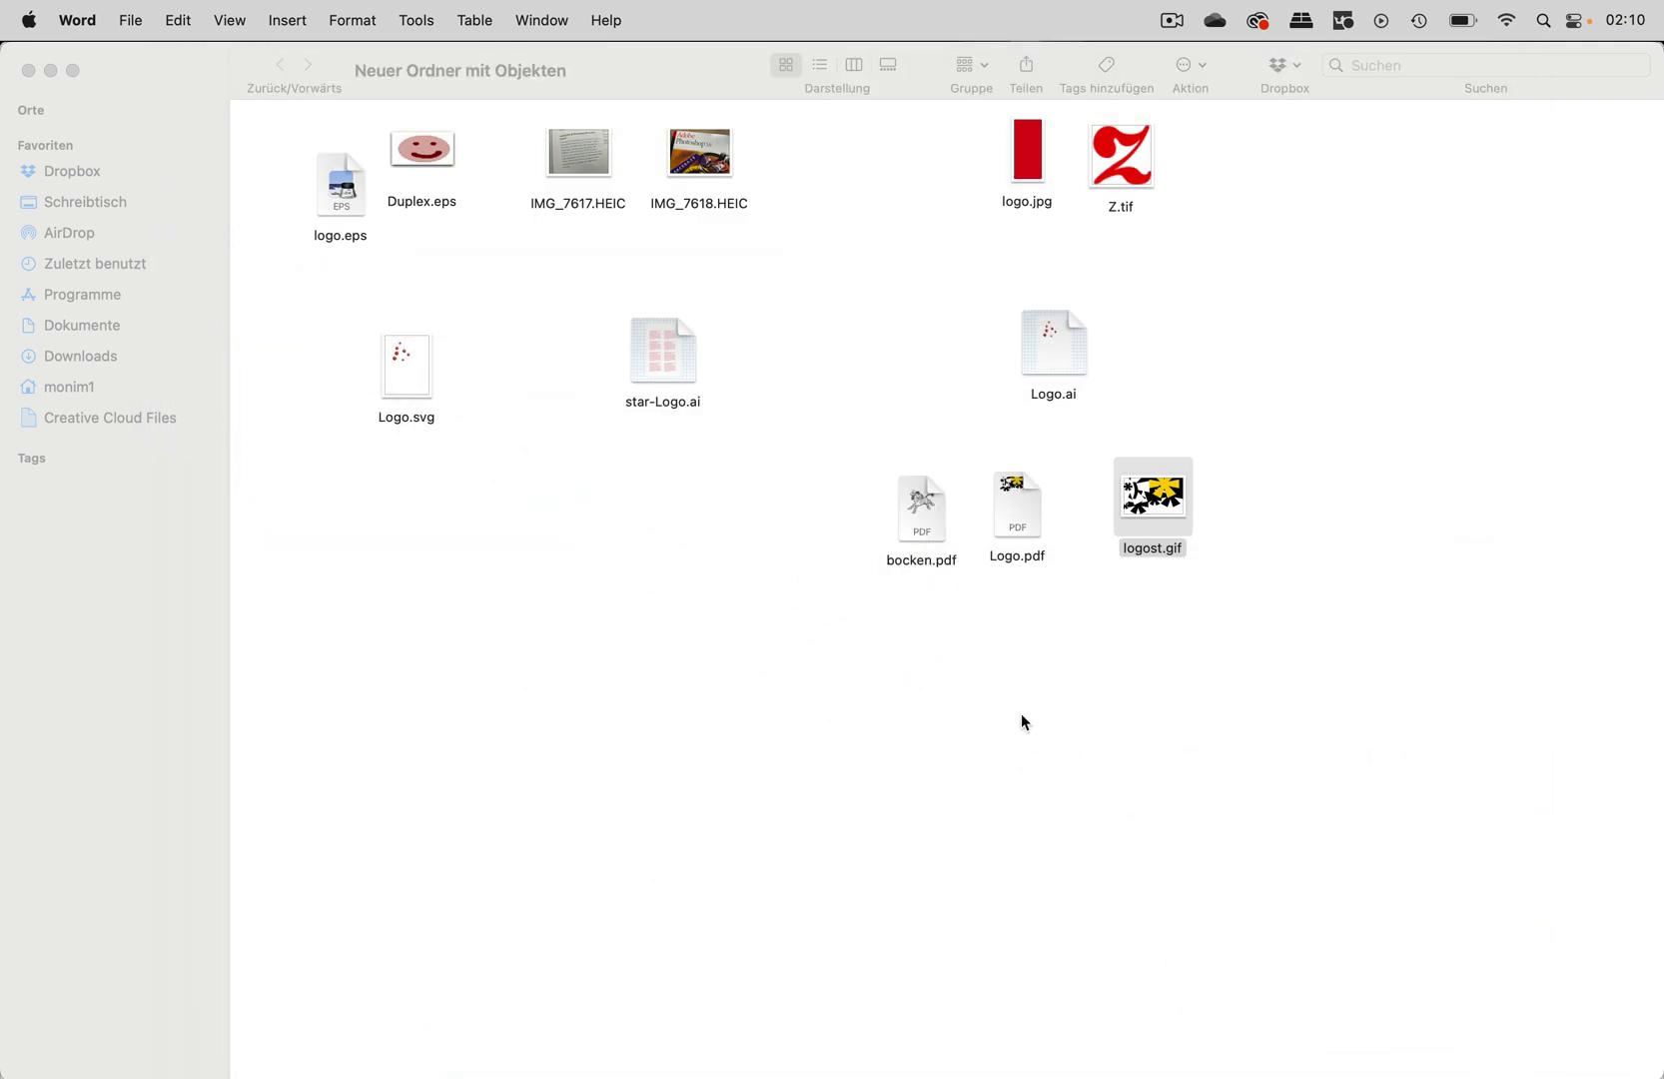
click(1023, 725)
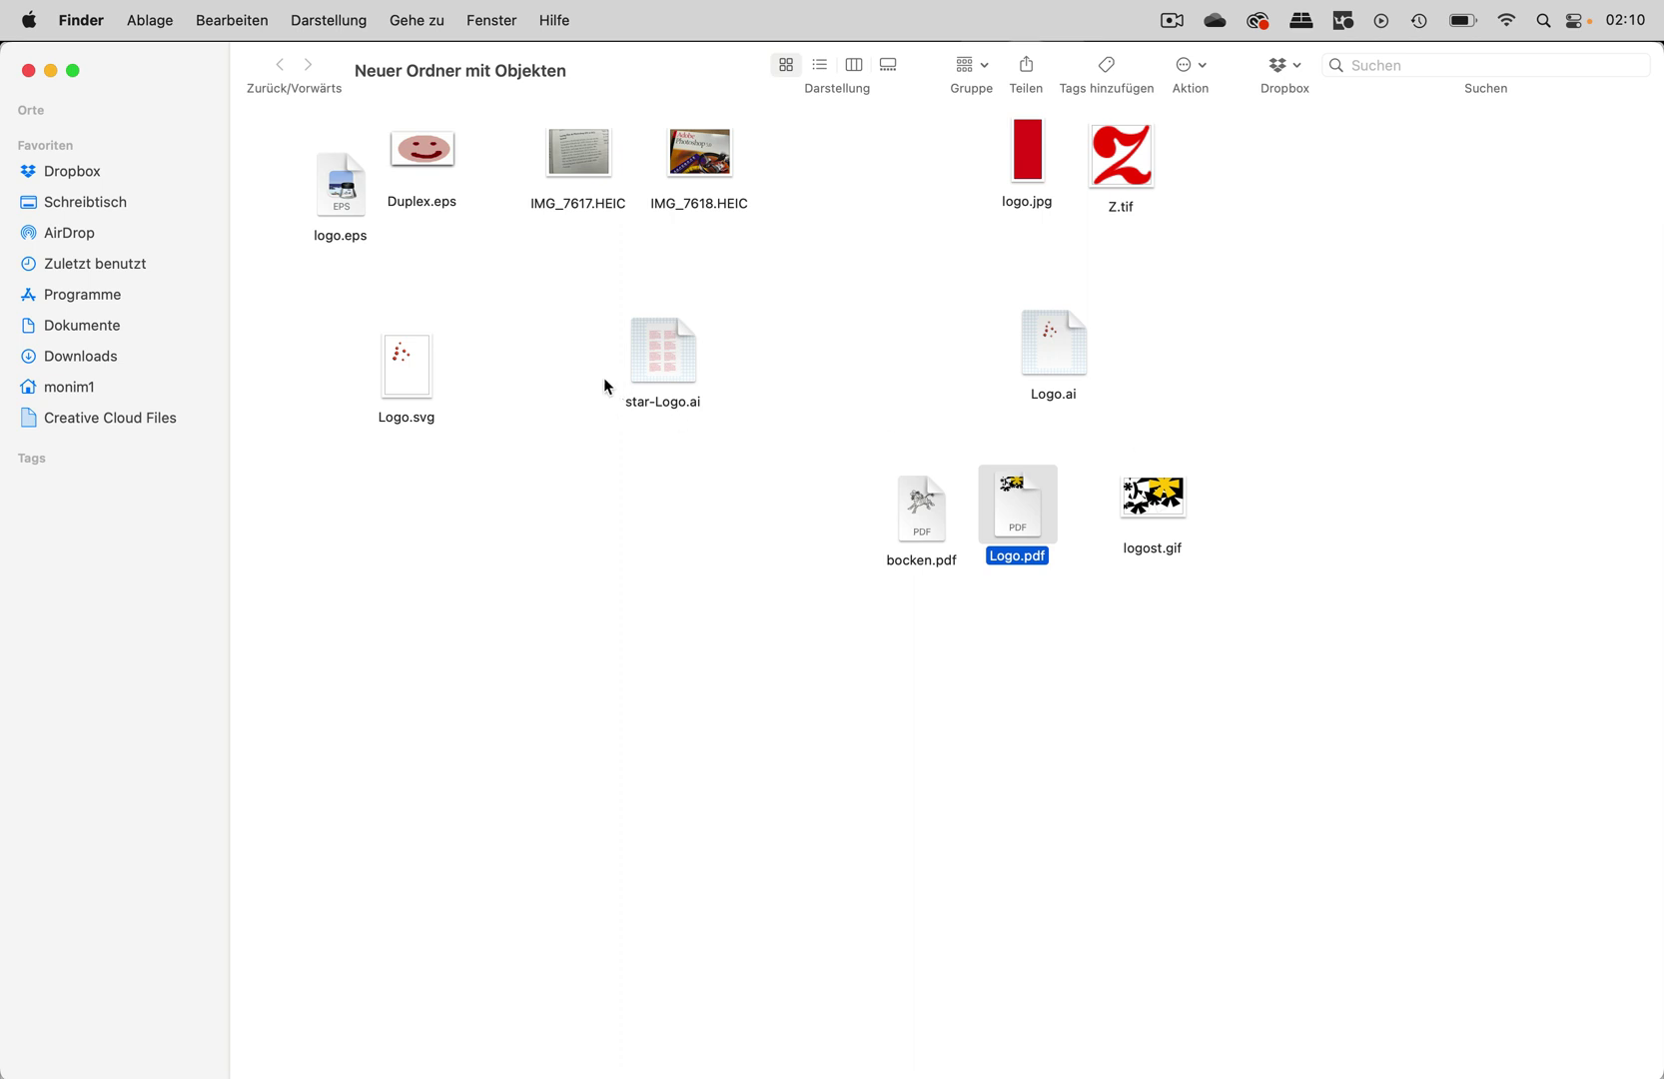
drag(408, 385, 528, 525)
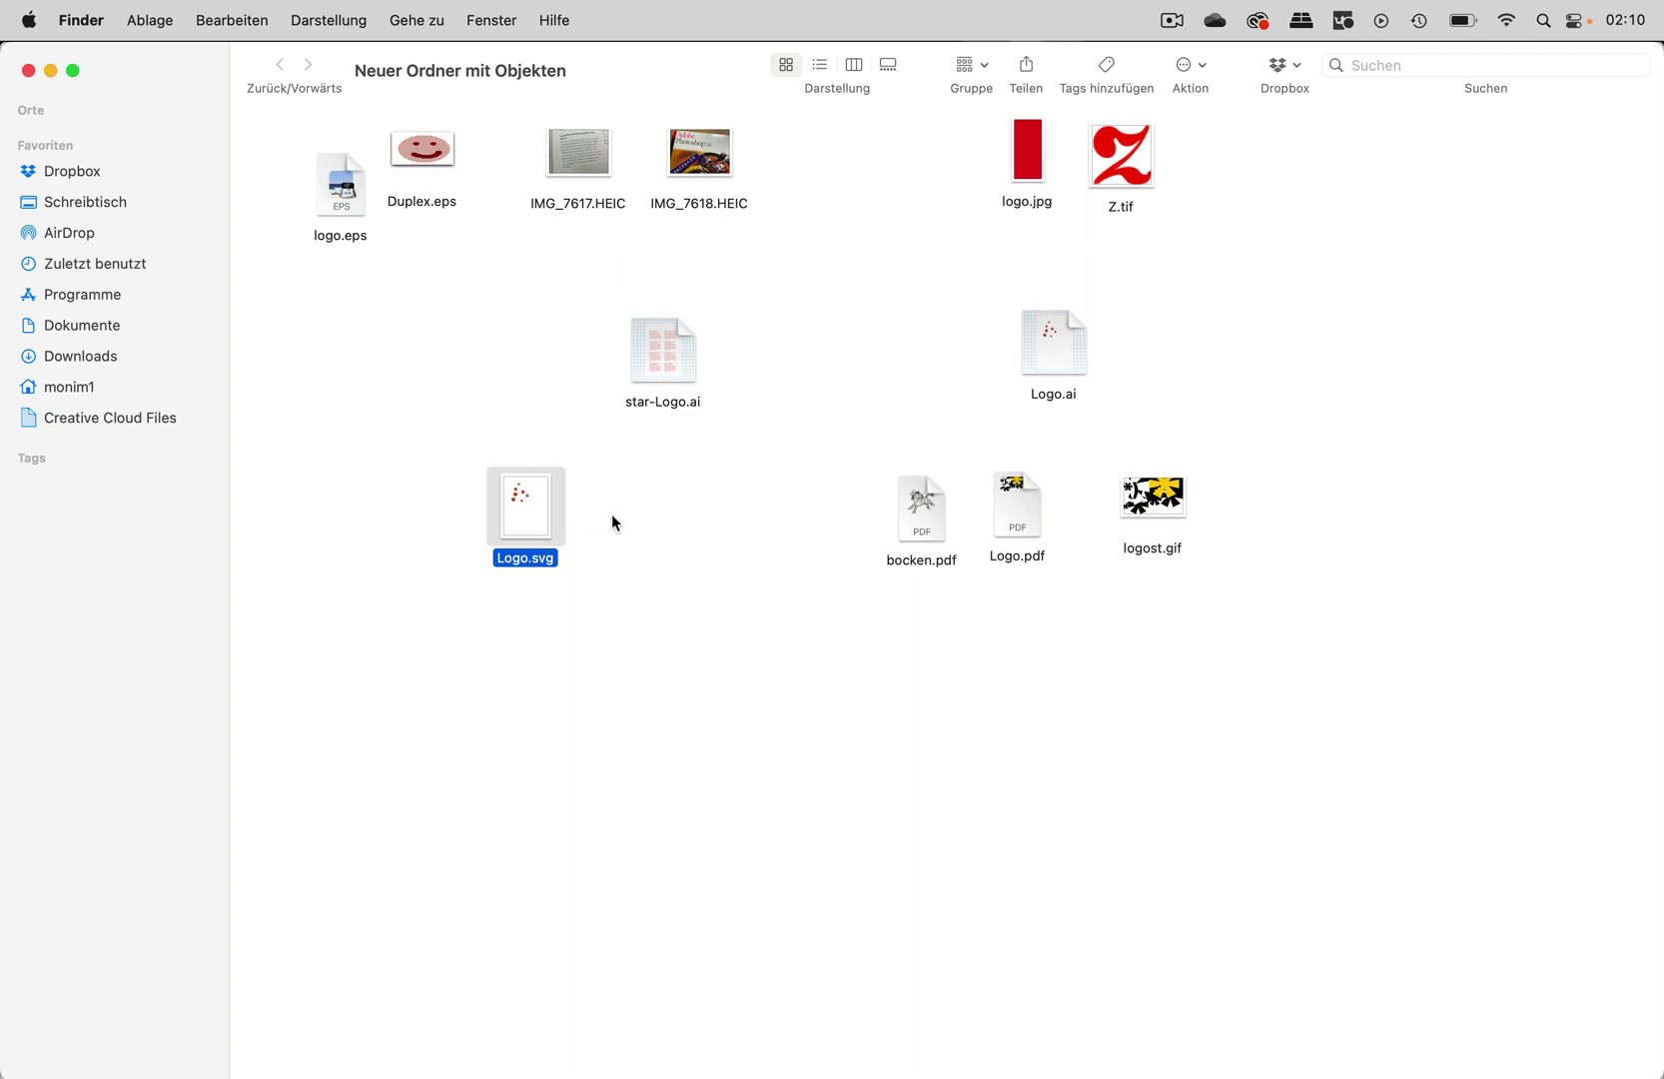
mouse_move(529, 504)
mouse_down()
mouse_move(628, 1063)
mouse_move(723, 1045)
mouse_up()
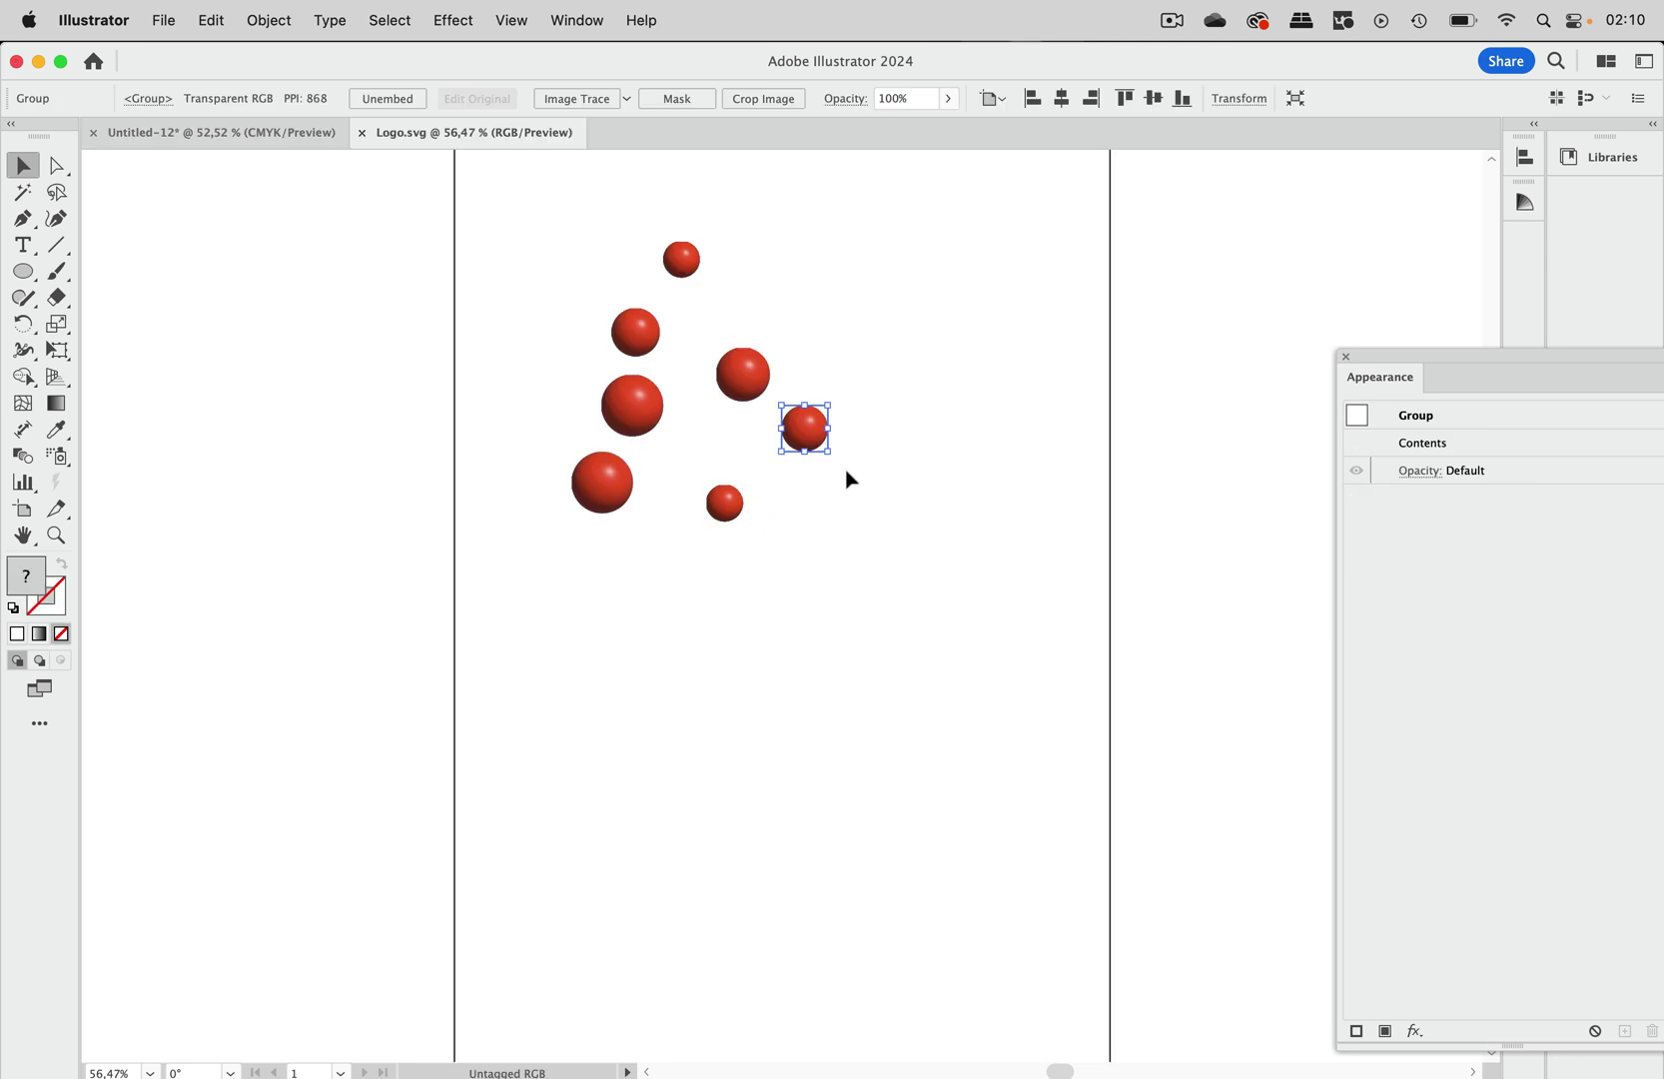
Step: Inspect the Logo.svg spheres in Outline mode, then return to Preview
click(512, 19)
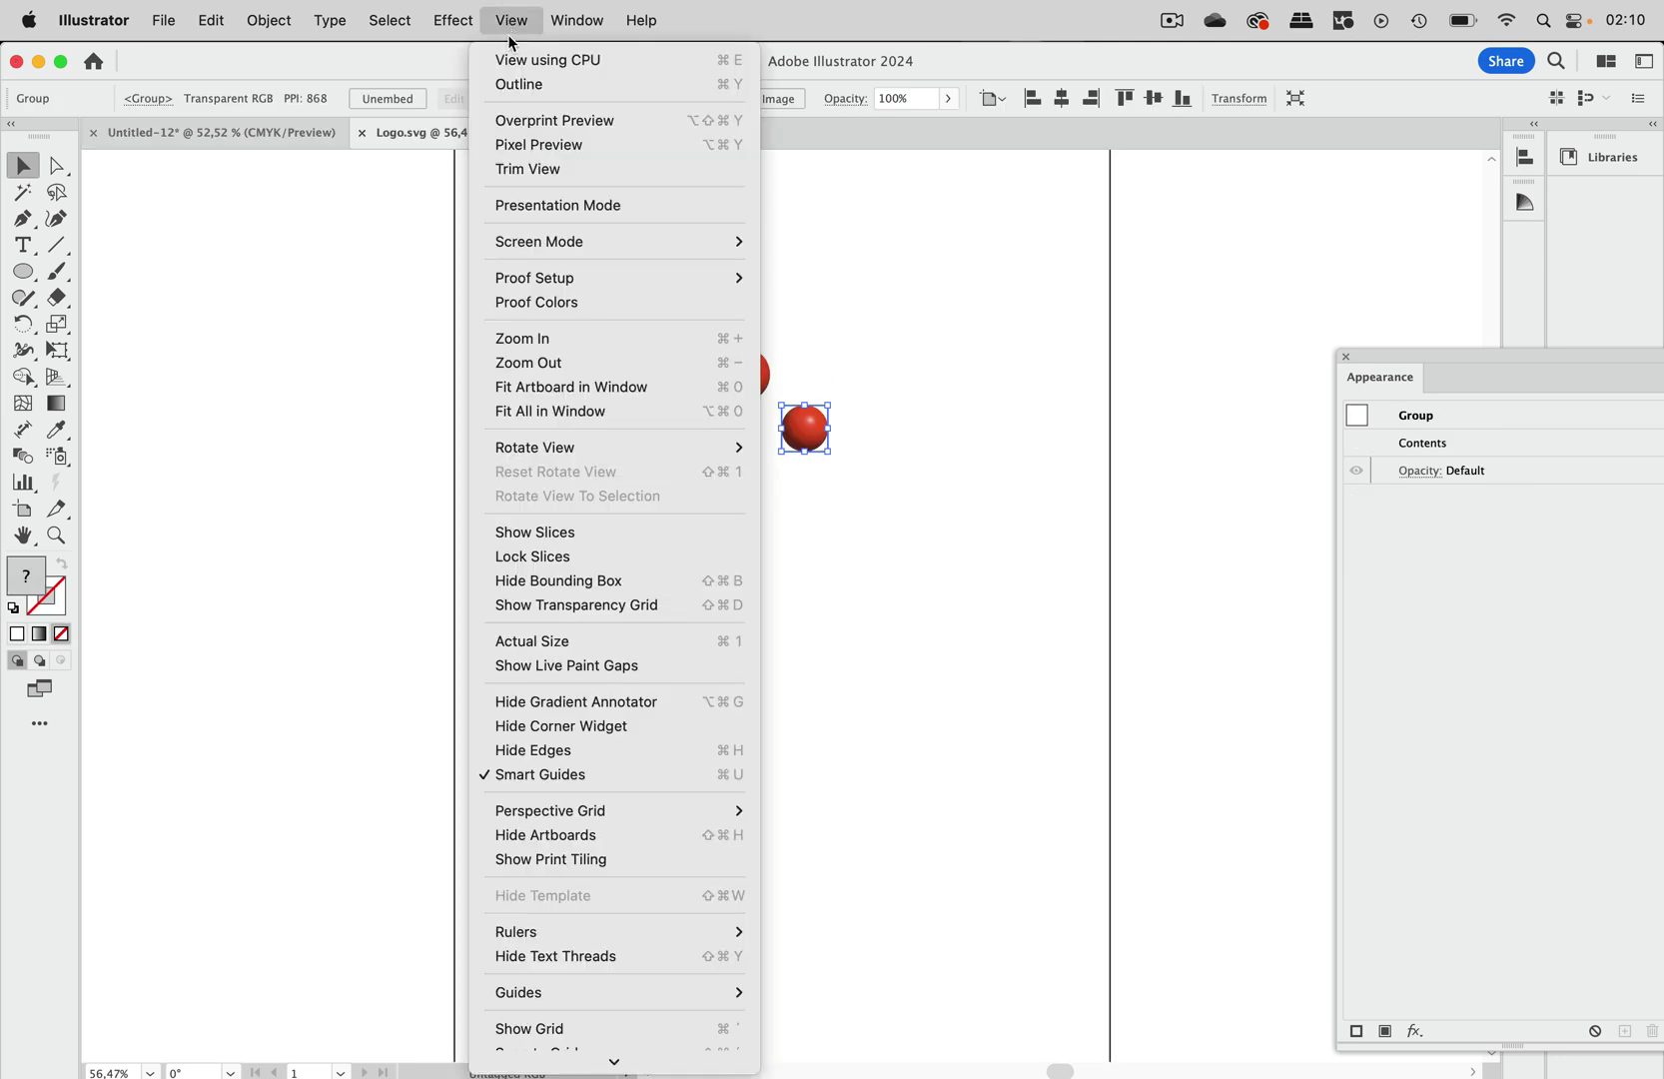
click(520, 83)
click(892, 254)
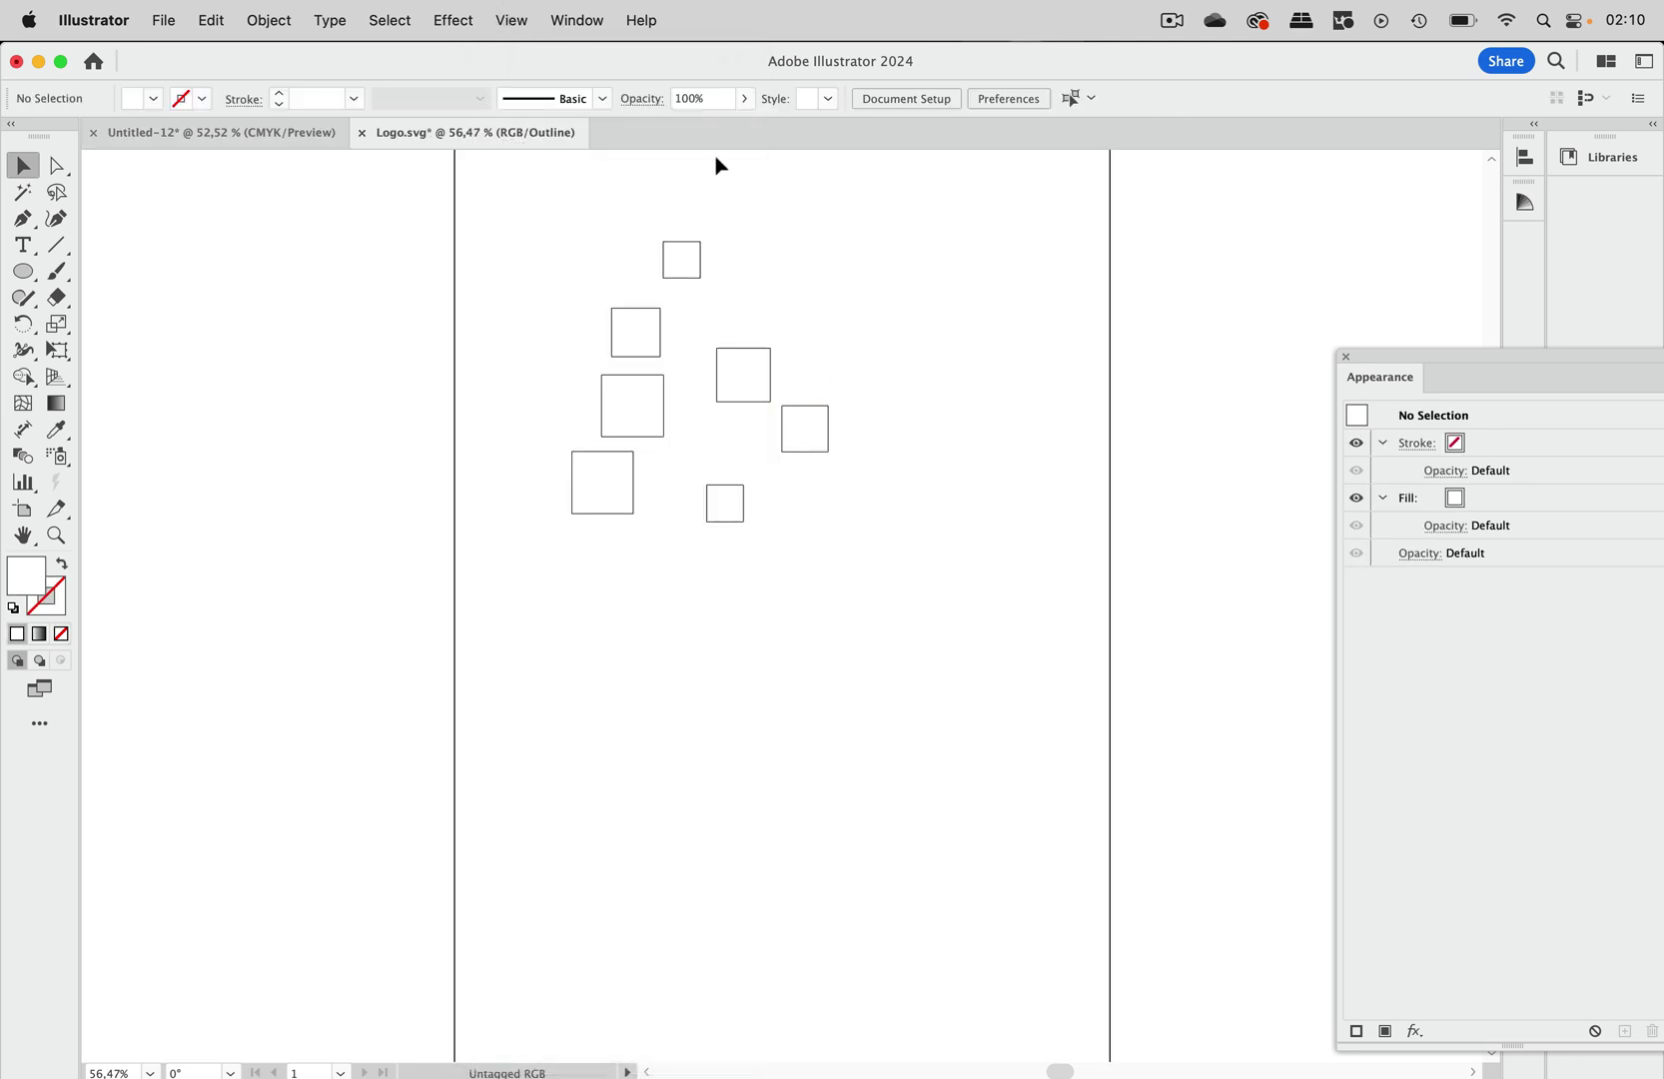
click(511, 20)
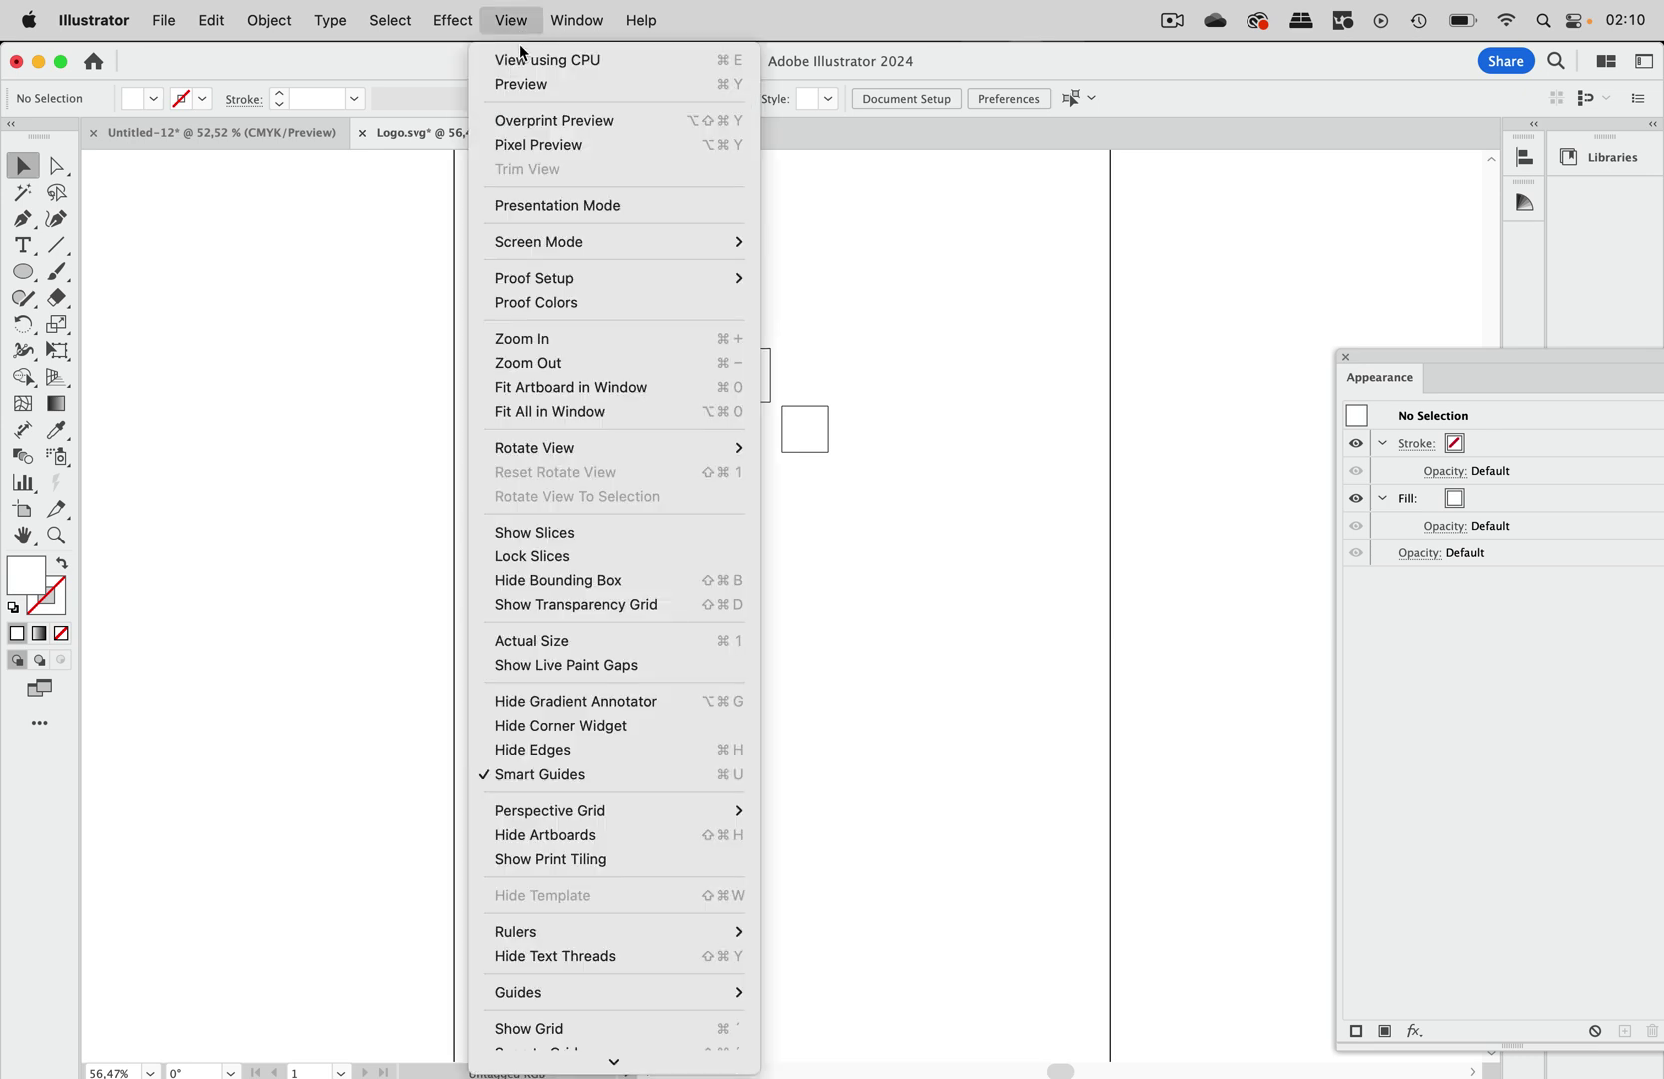
click(532, 83)
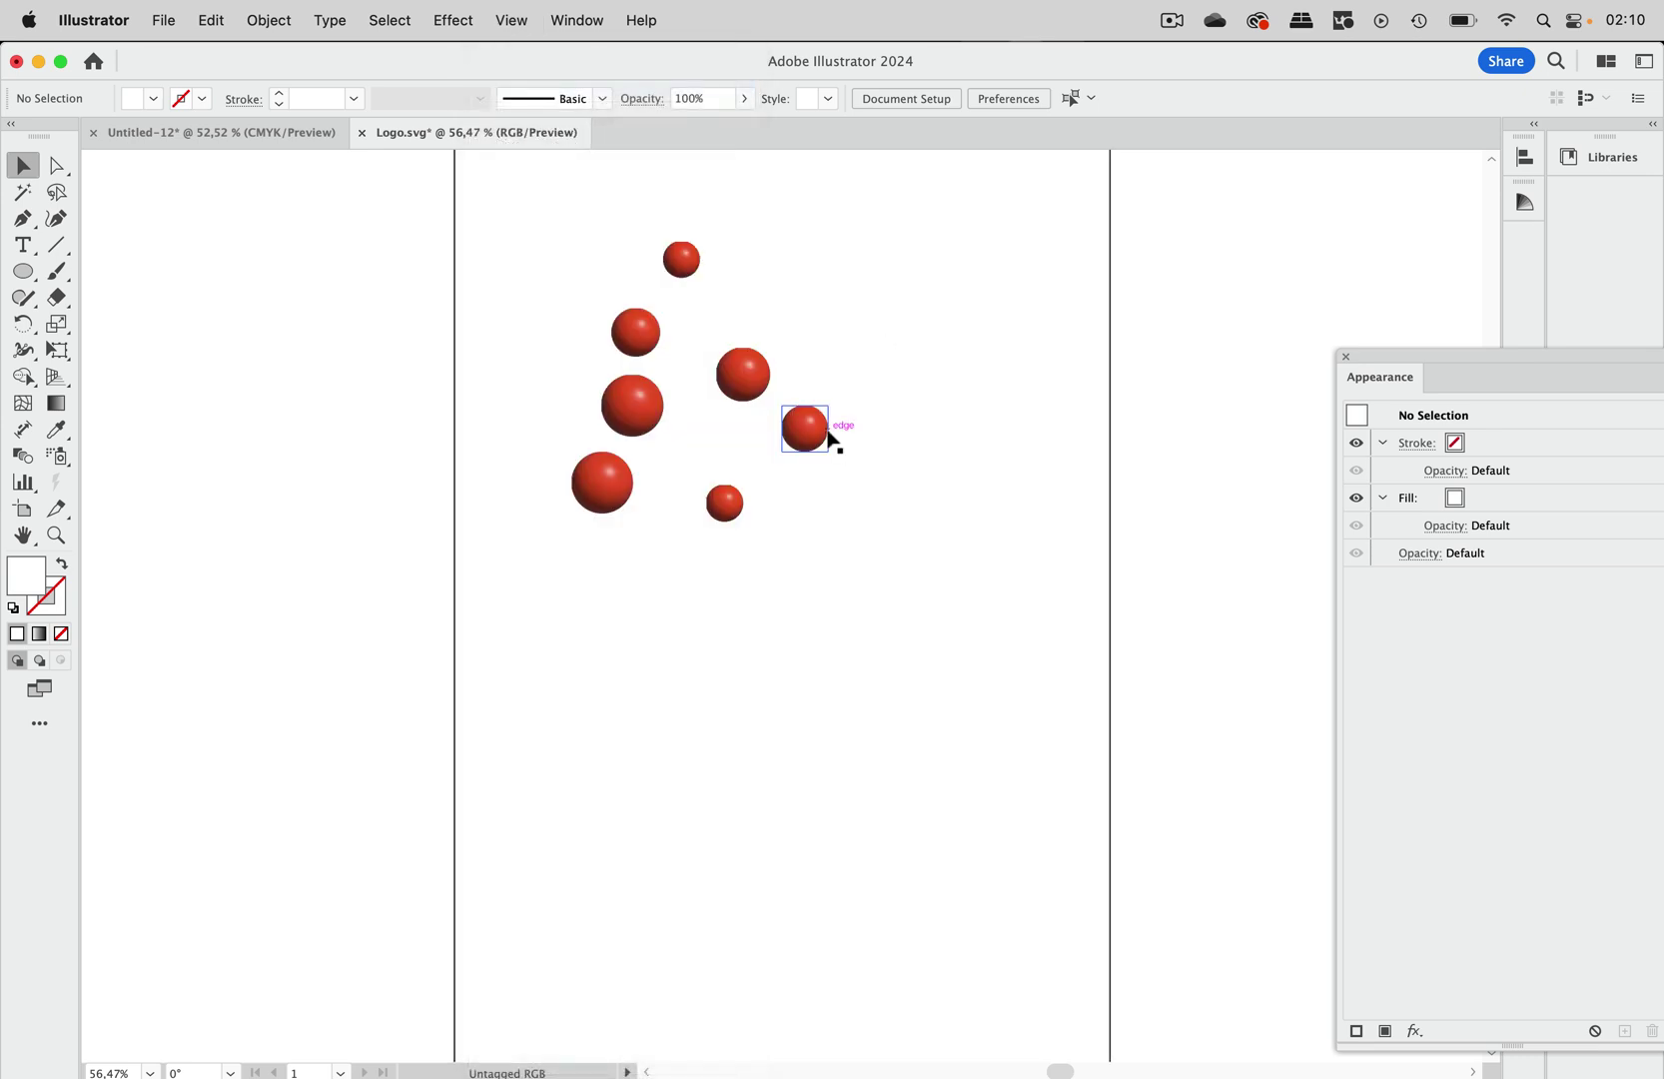
scroll(807, 430, up, 5)
scroll(832, 440, up, 5)
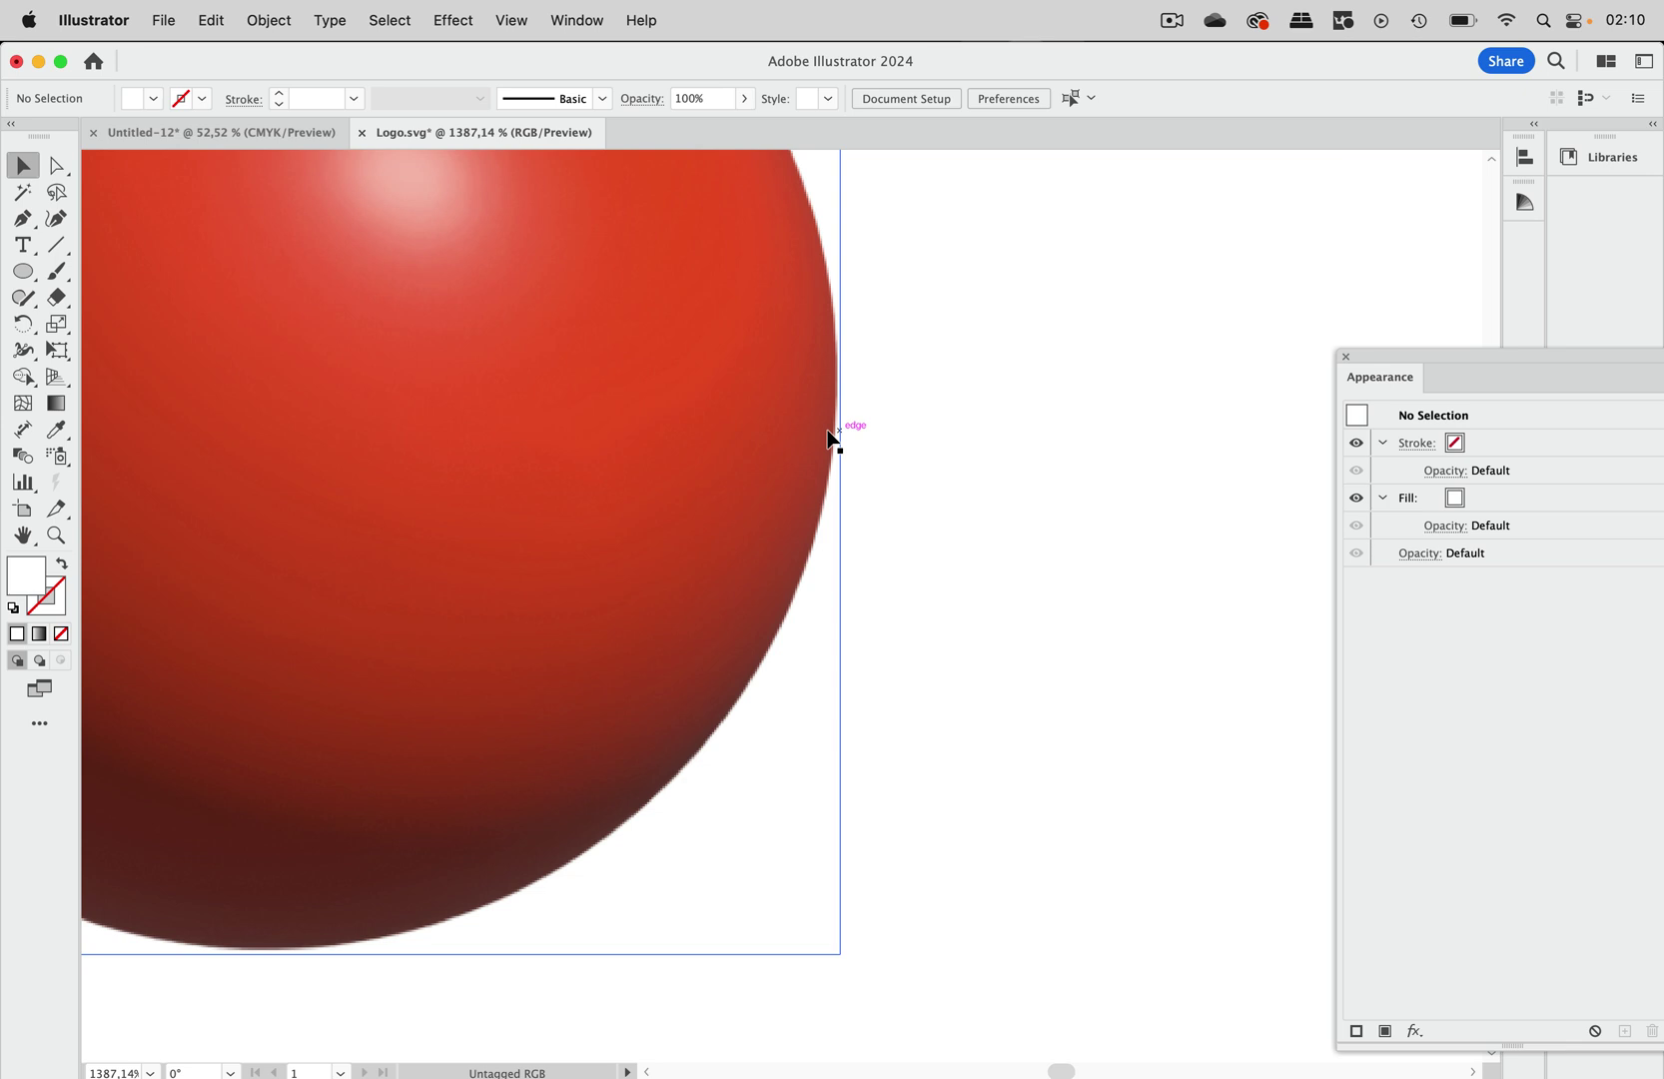
scroll(833, 439, up, 3)
scroll(833, 440, down, 8)
scroll(832, 440, down, 1)
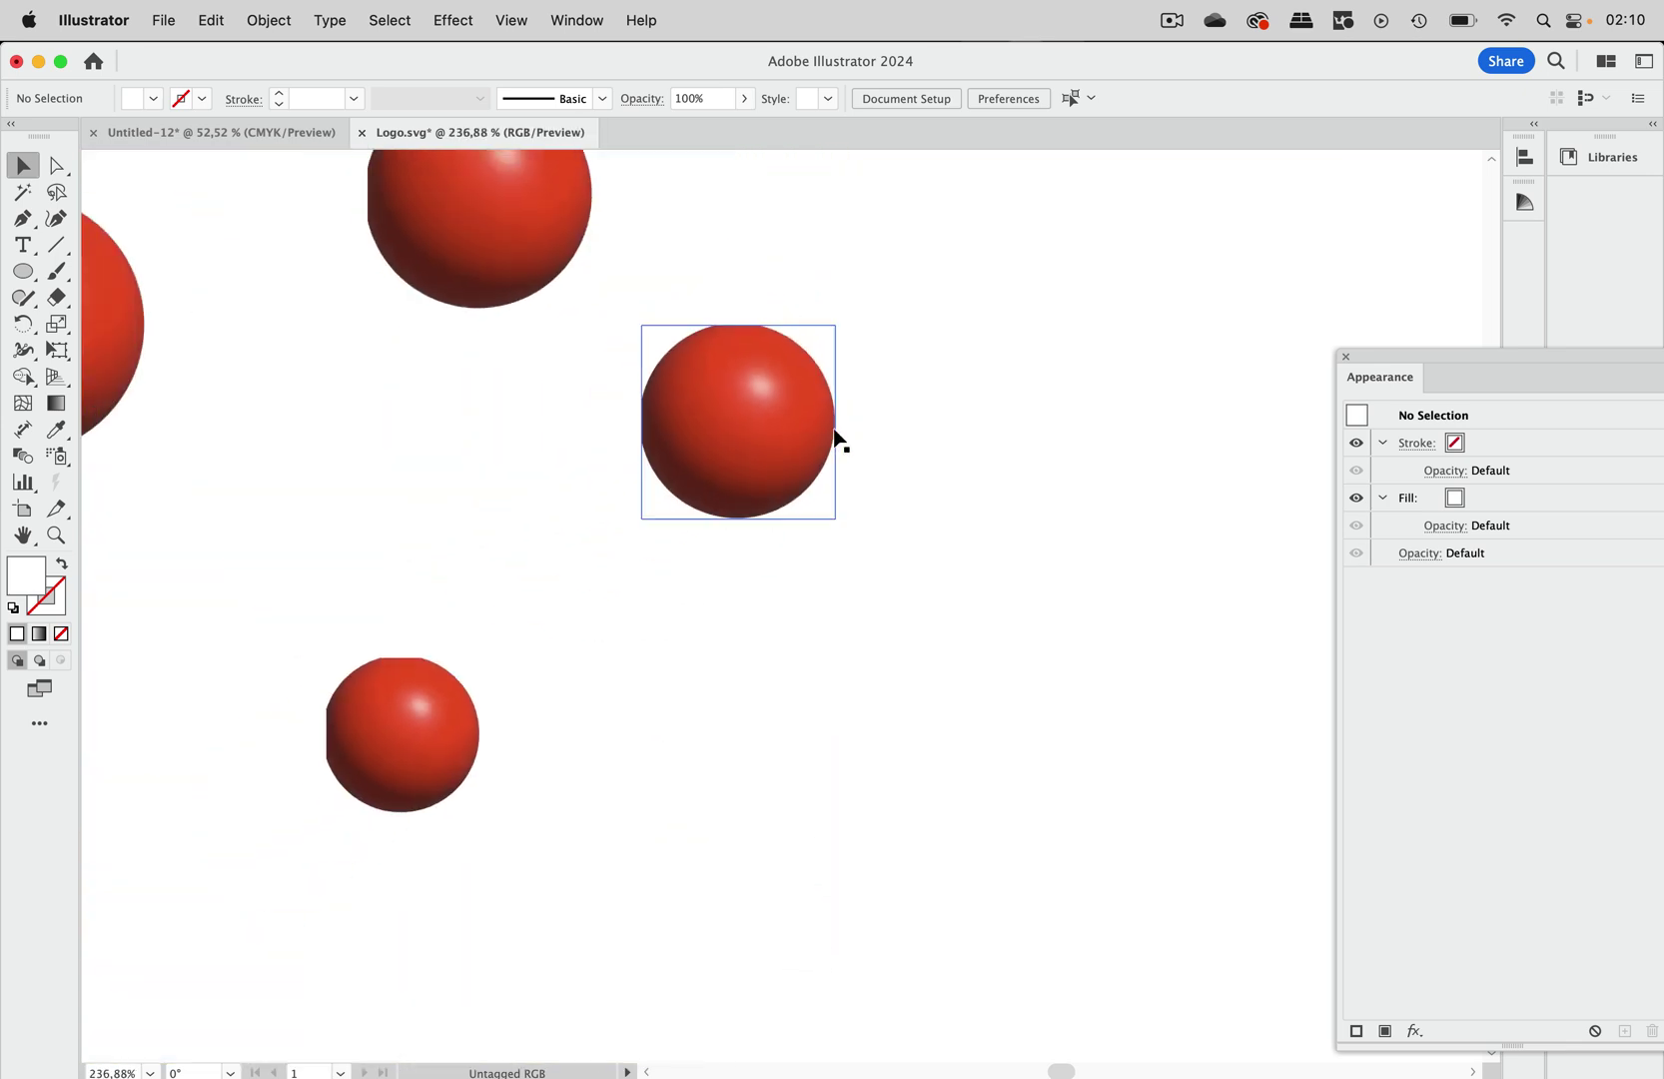
scroll(840, 442, down, 3)
scroll(838, 441, down, 2)
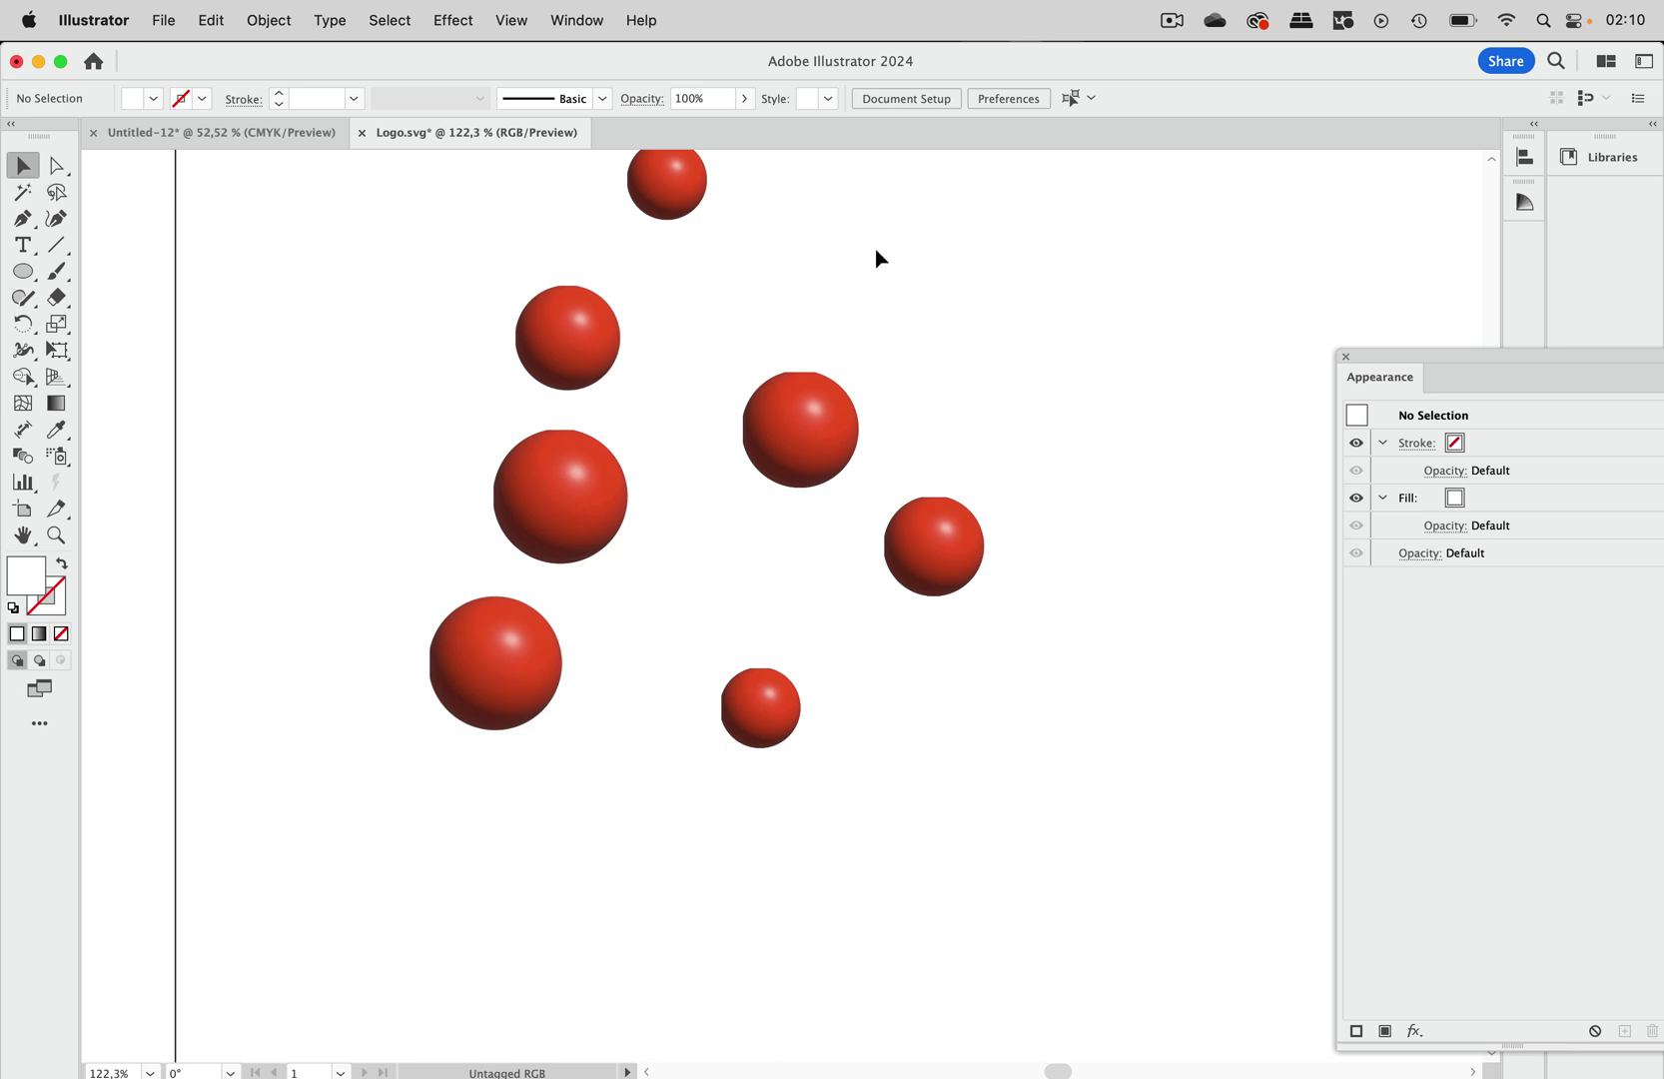
scroll(875, 249, up, 3)
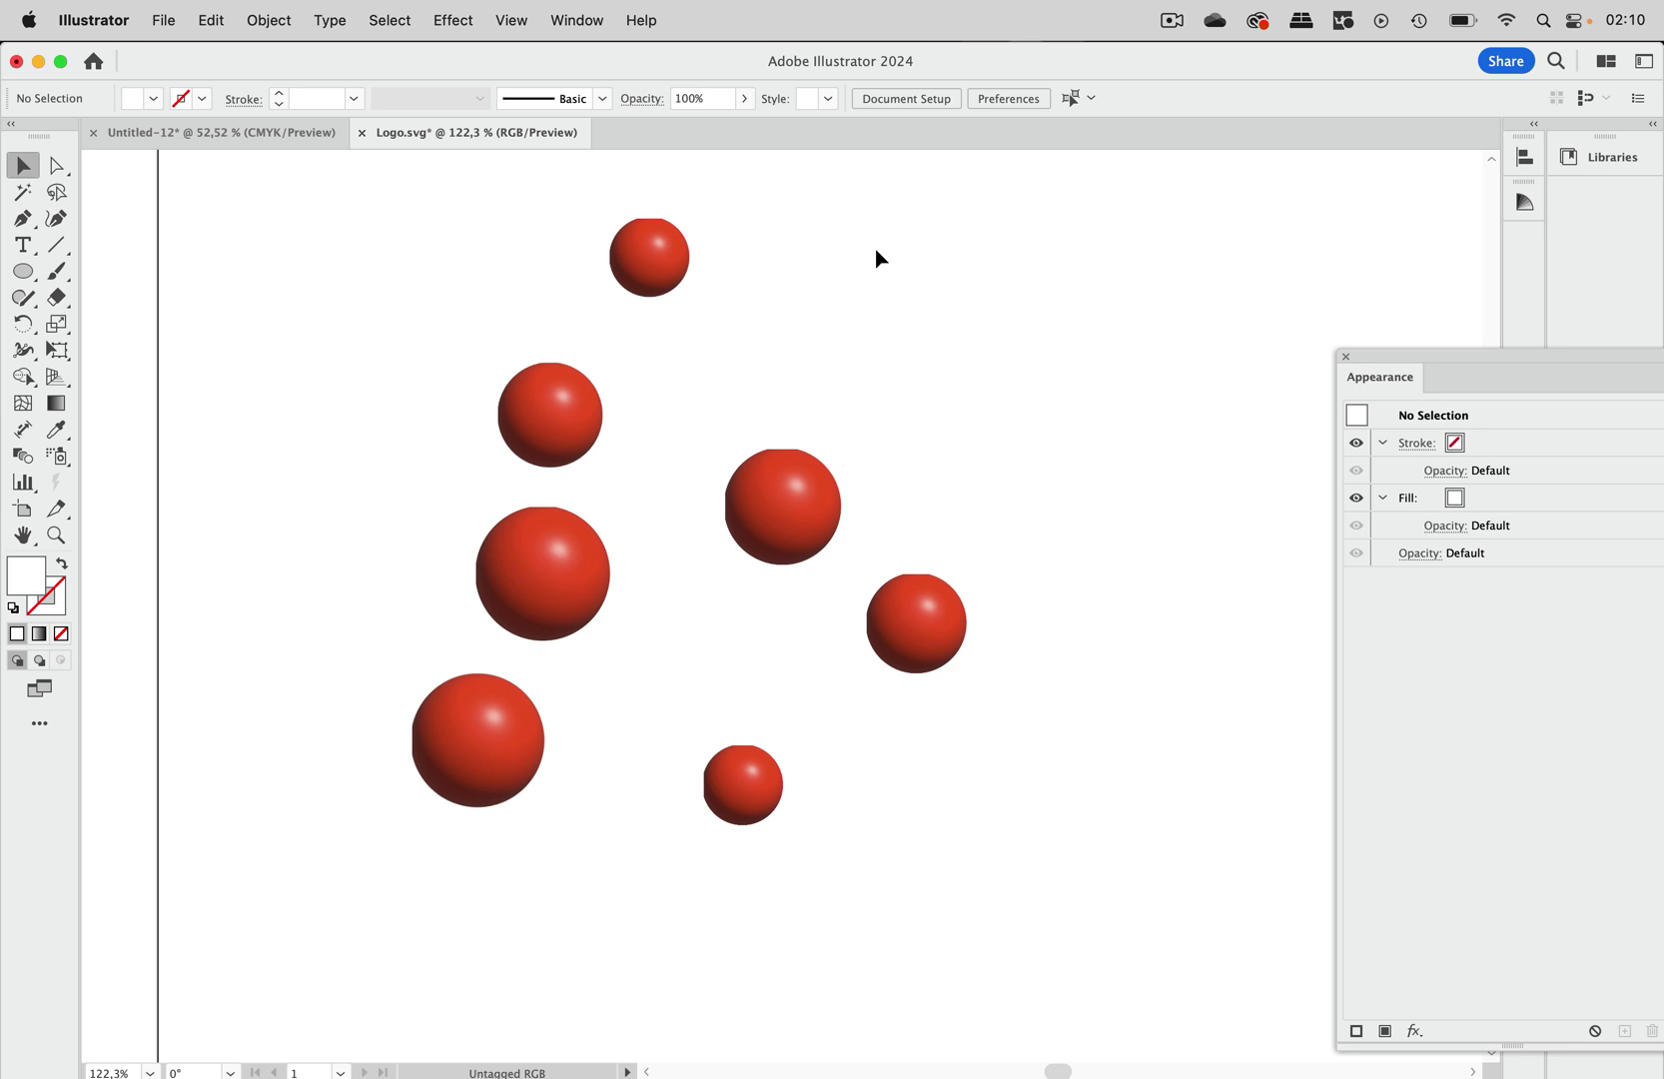
Step: After cancelling once and dismissing the Effect menu, close Logo.svg without saving
click(361, 134)
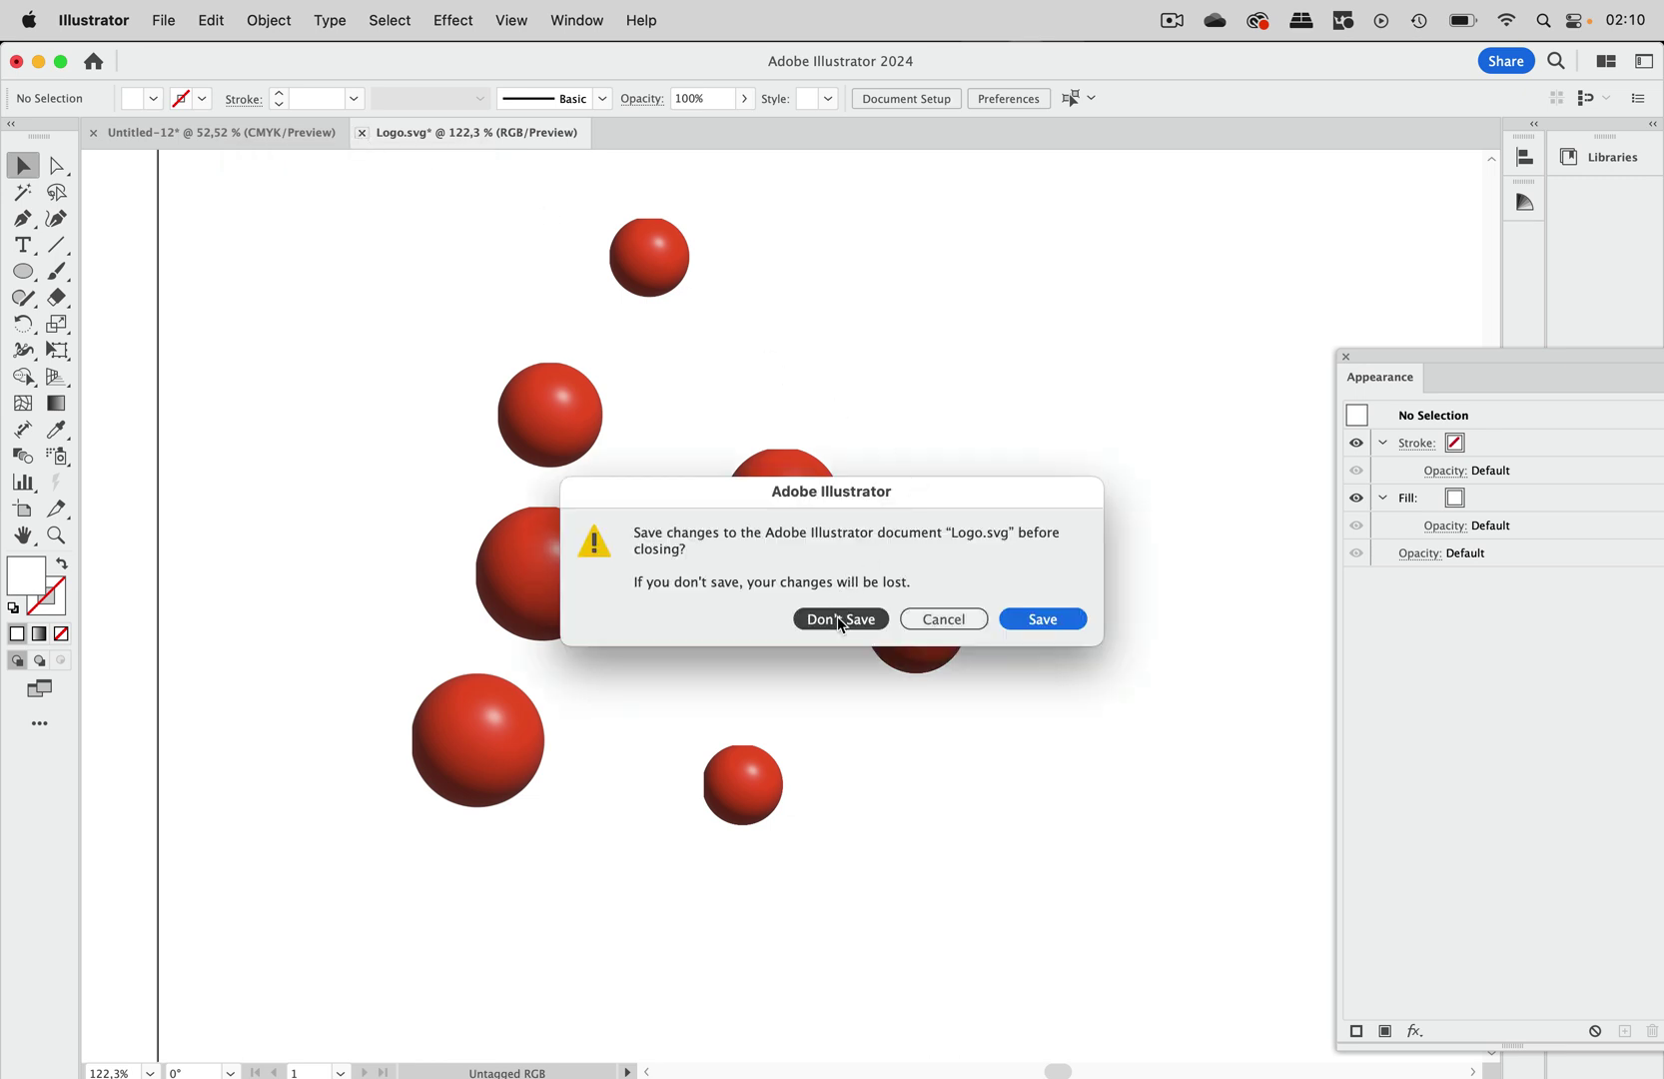
click(943, 620)
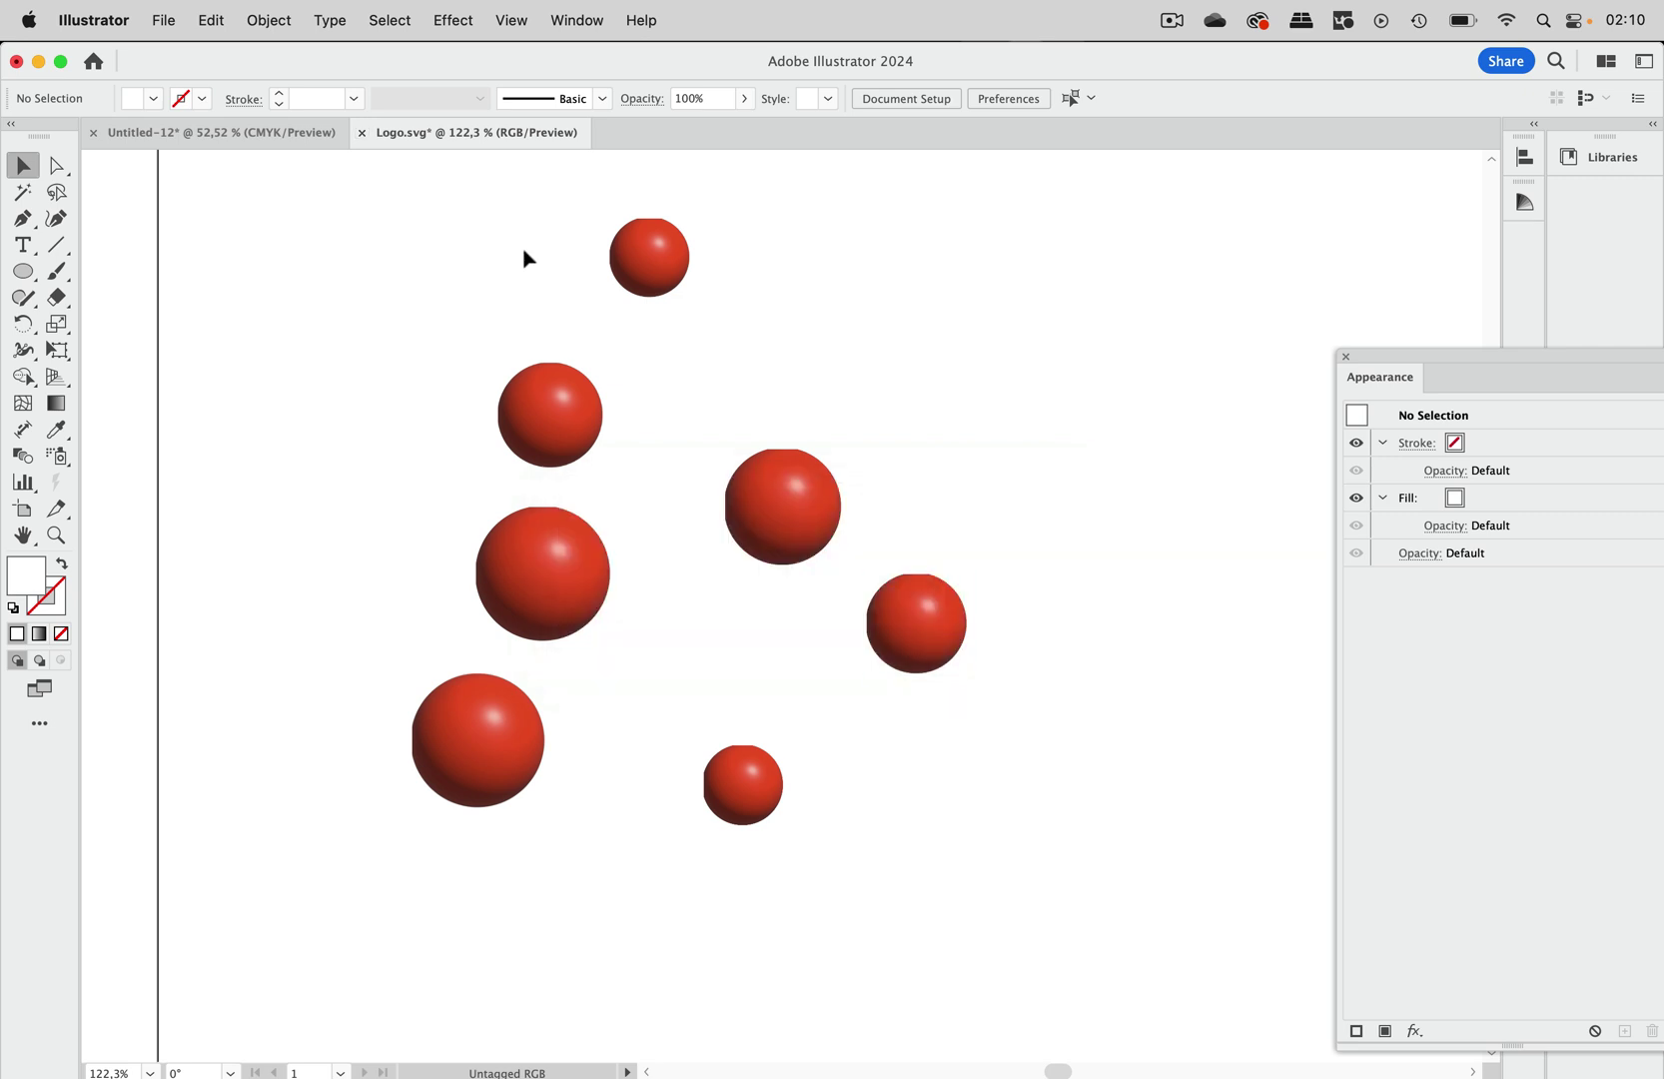
click(456, 21)
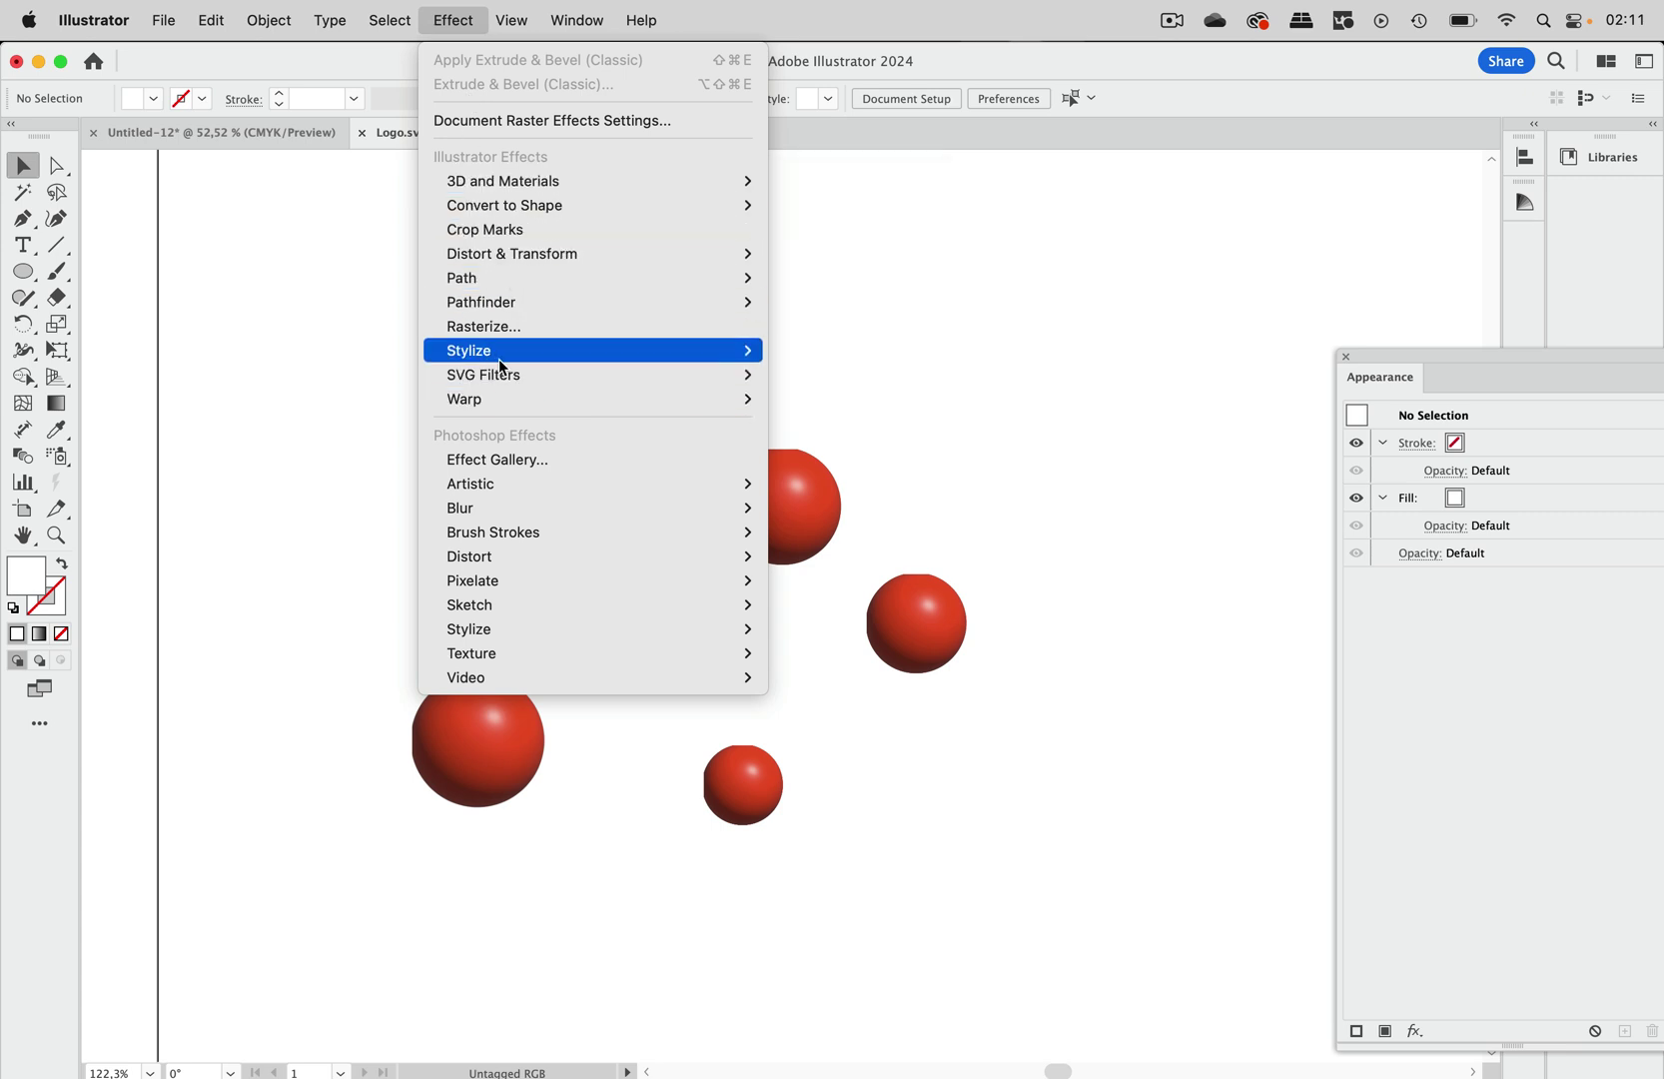
click(360, 360)
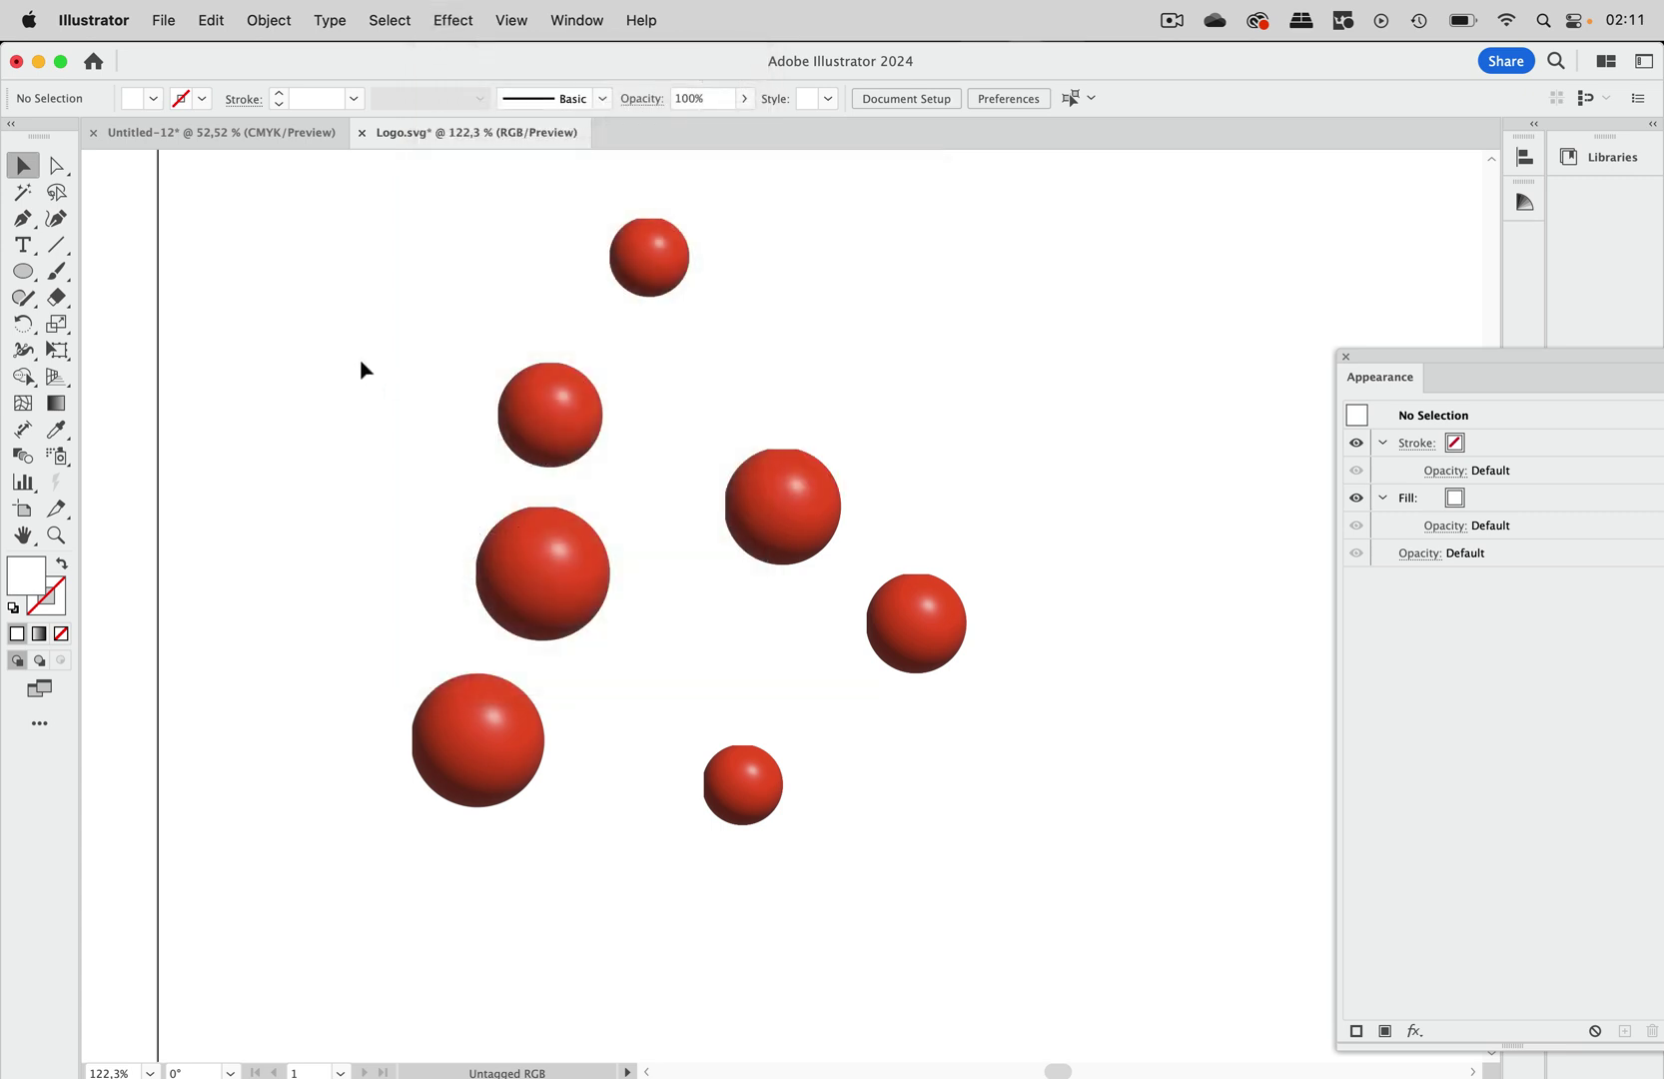
click(364, 135)
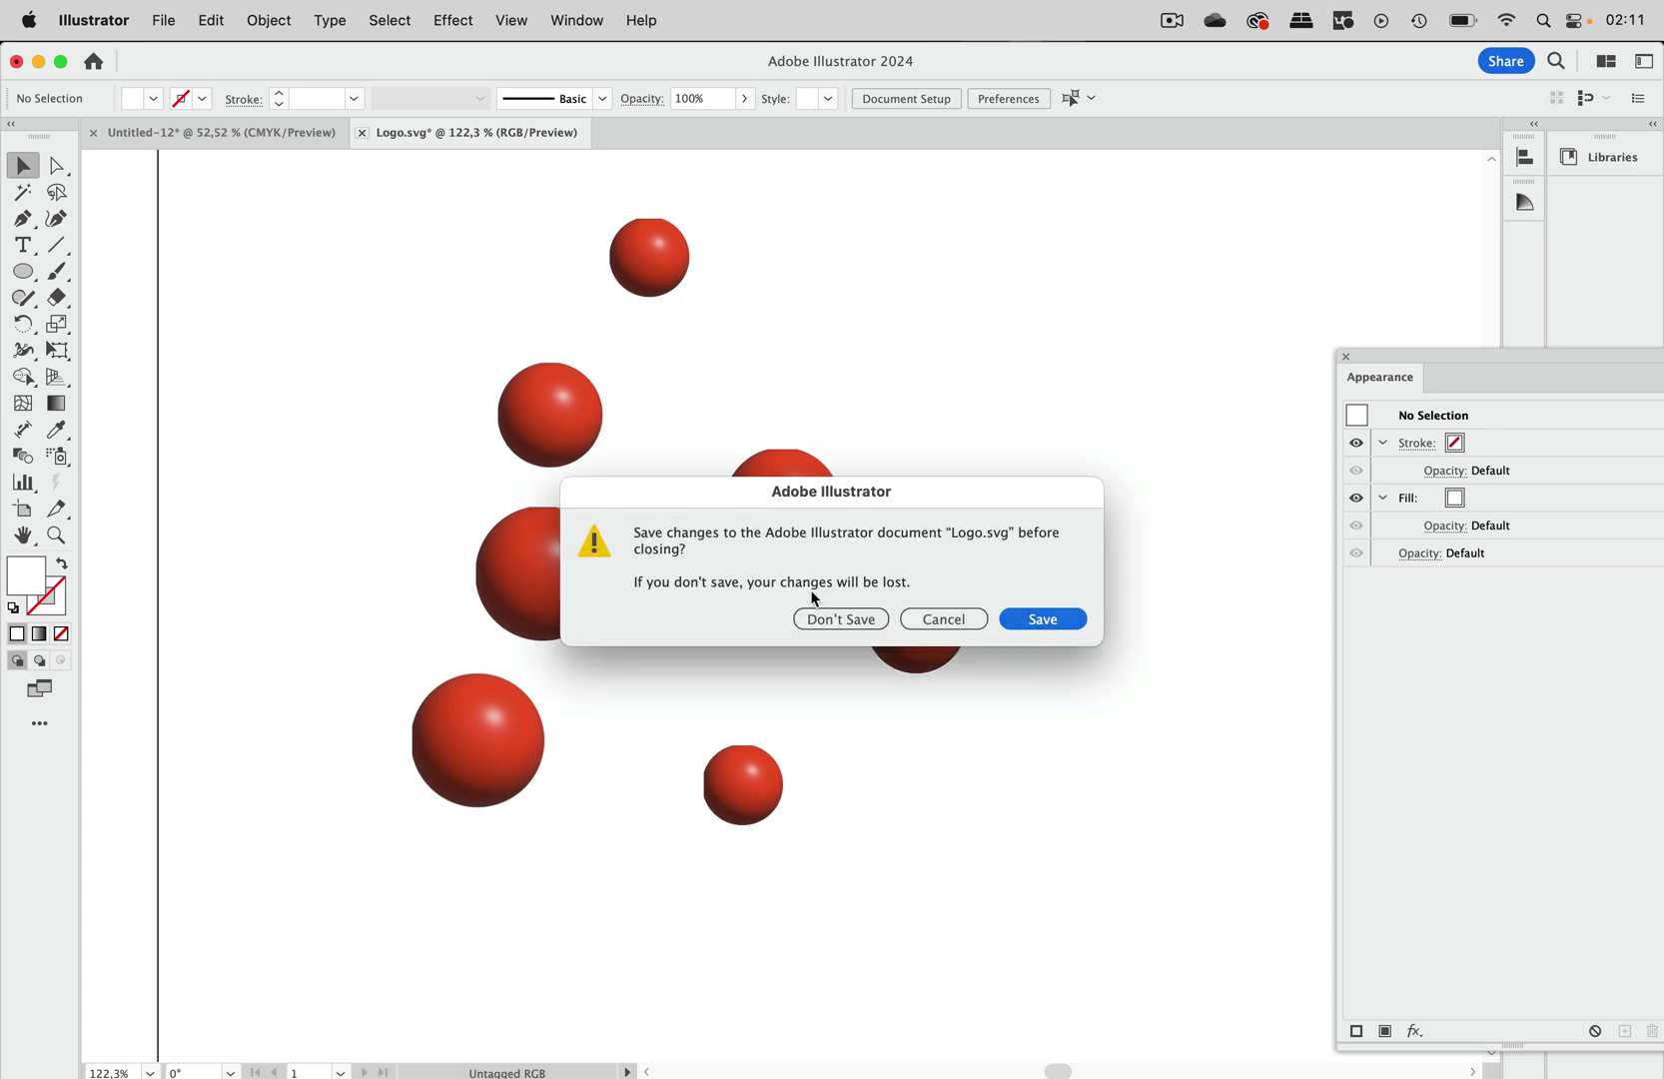
click(839, 622)
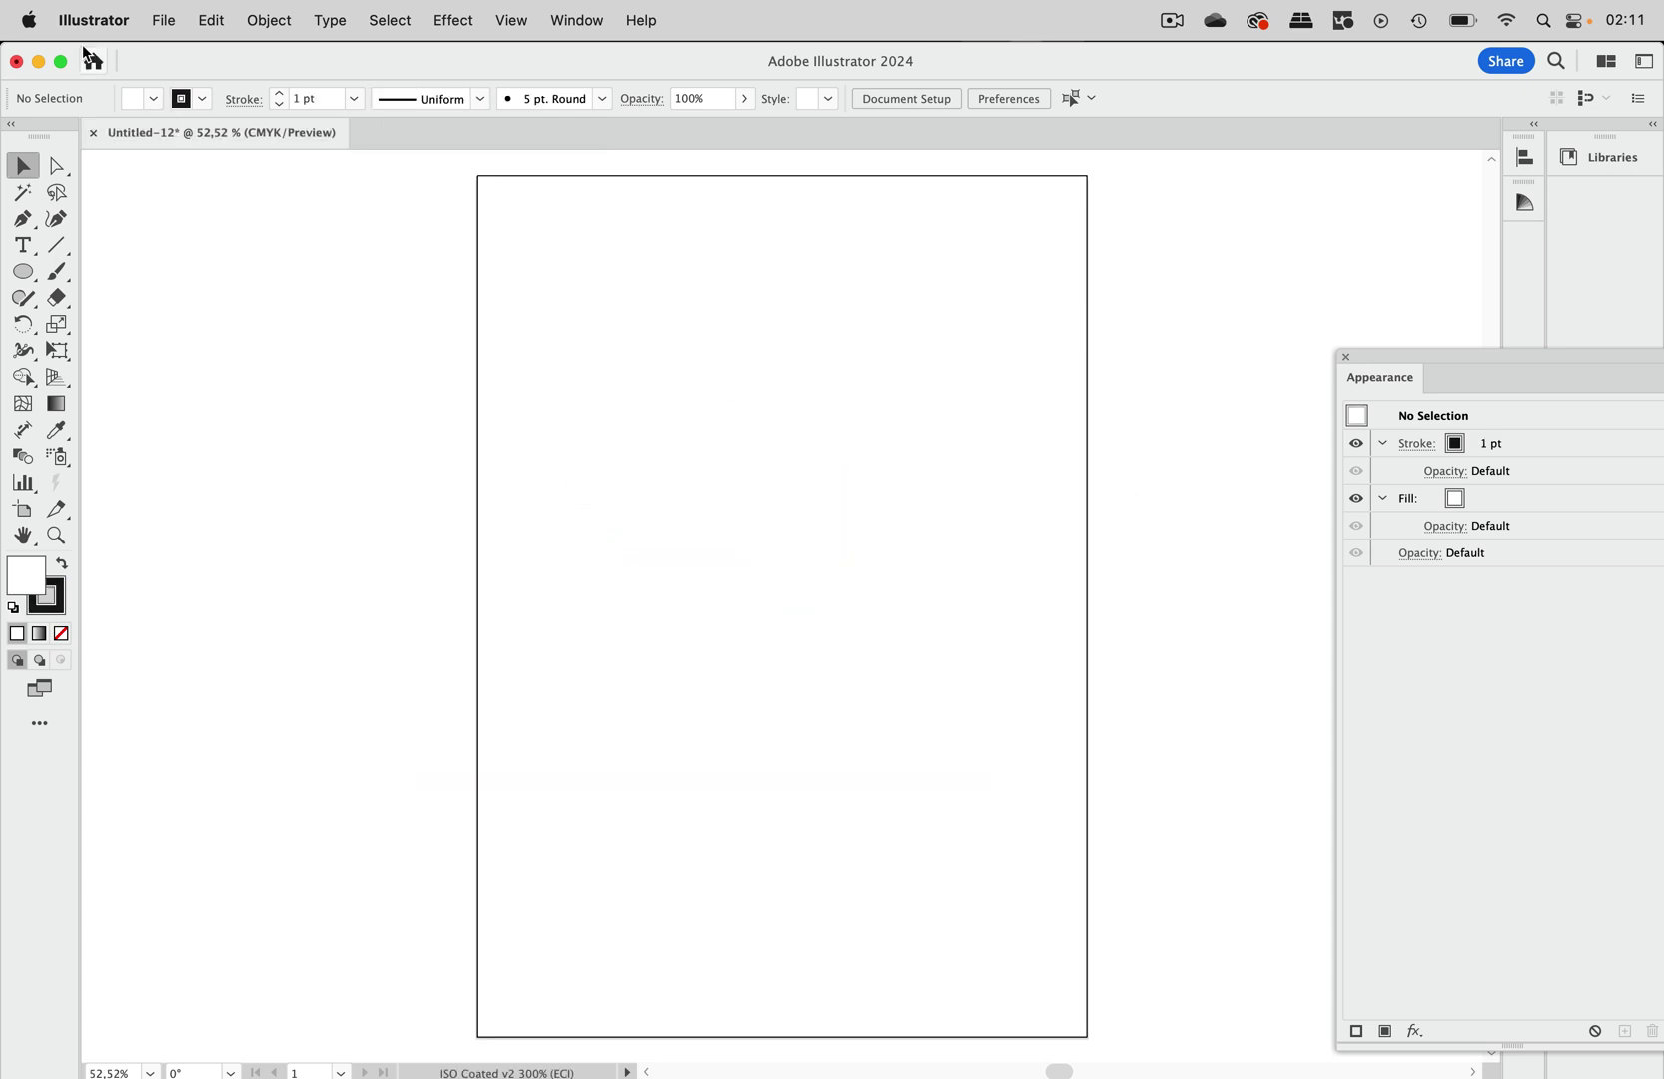
Step: Minimize Illustrator, reposition star-Logo.ai in the folder and open it in Illustrator
click(38, 61)
click(747, 421)
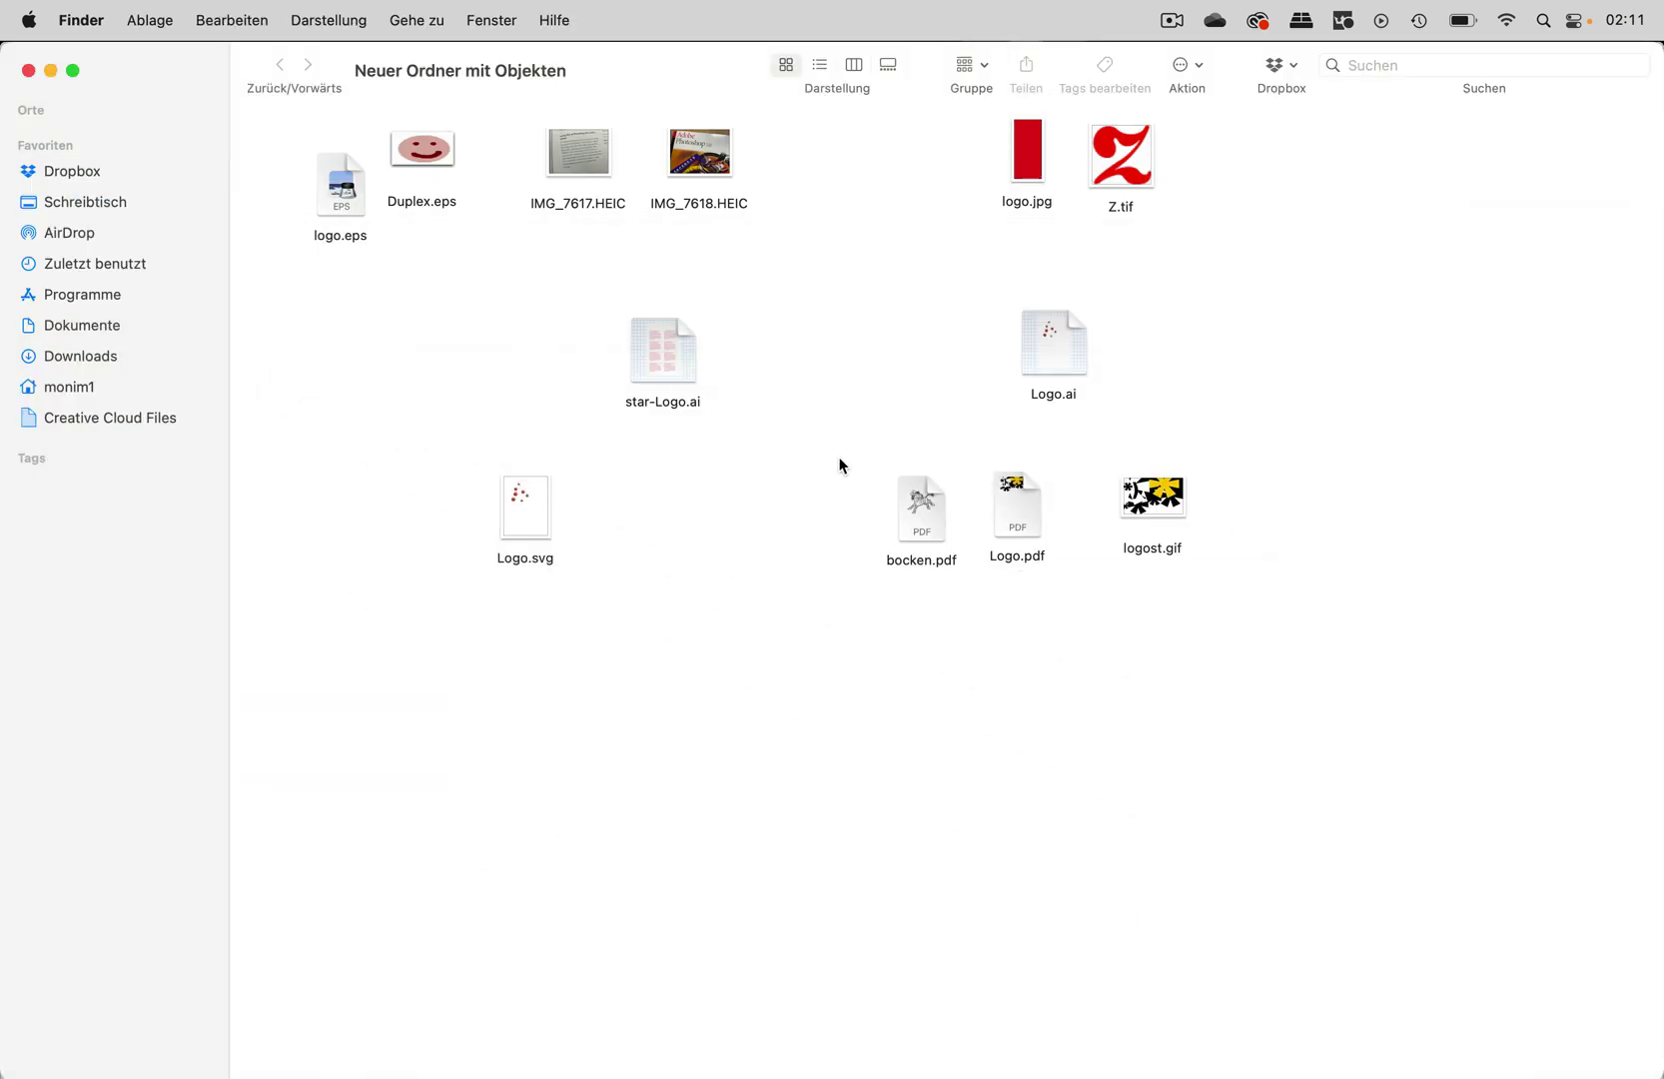
drag(687, 342, 817, 494)
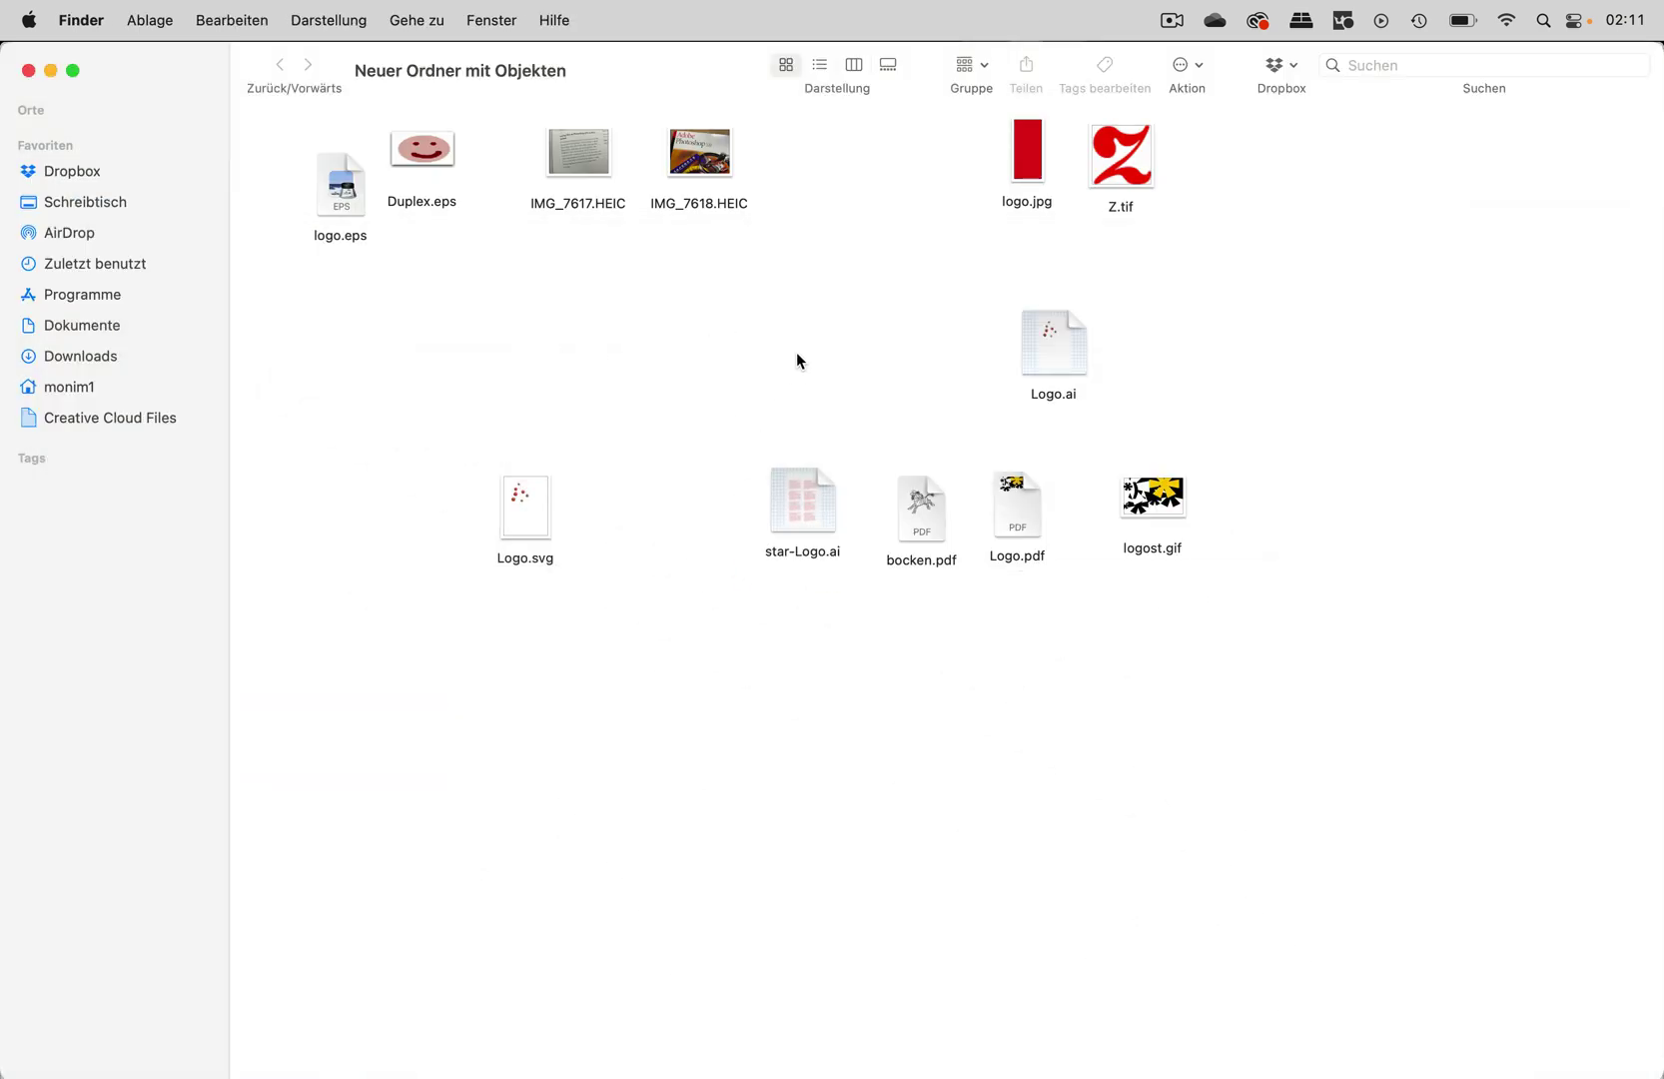
mouse_move(803, 504)
mouse_down()
mouse_move(827, 1063)
mouse_move(721, 1050)
mouse_up()
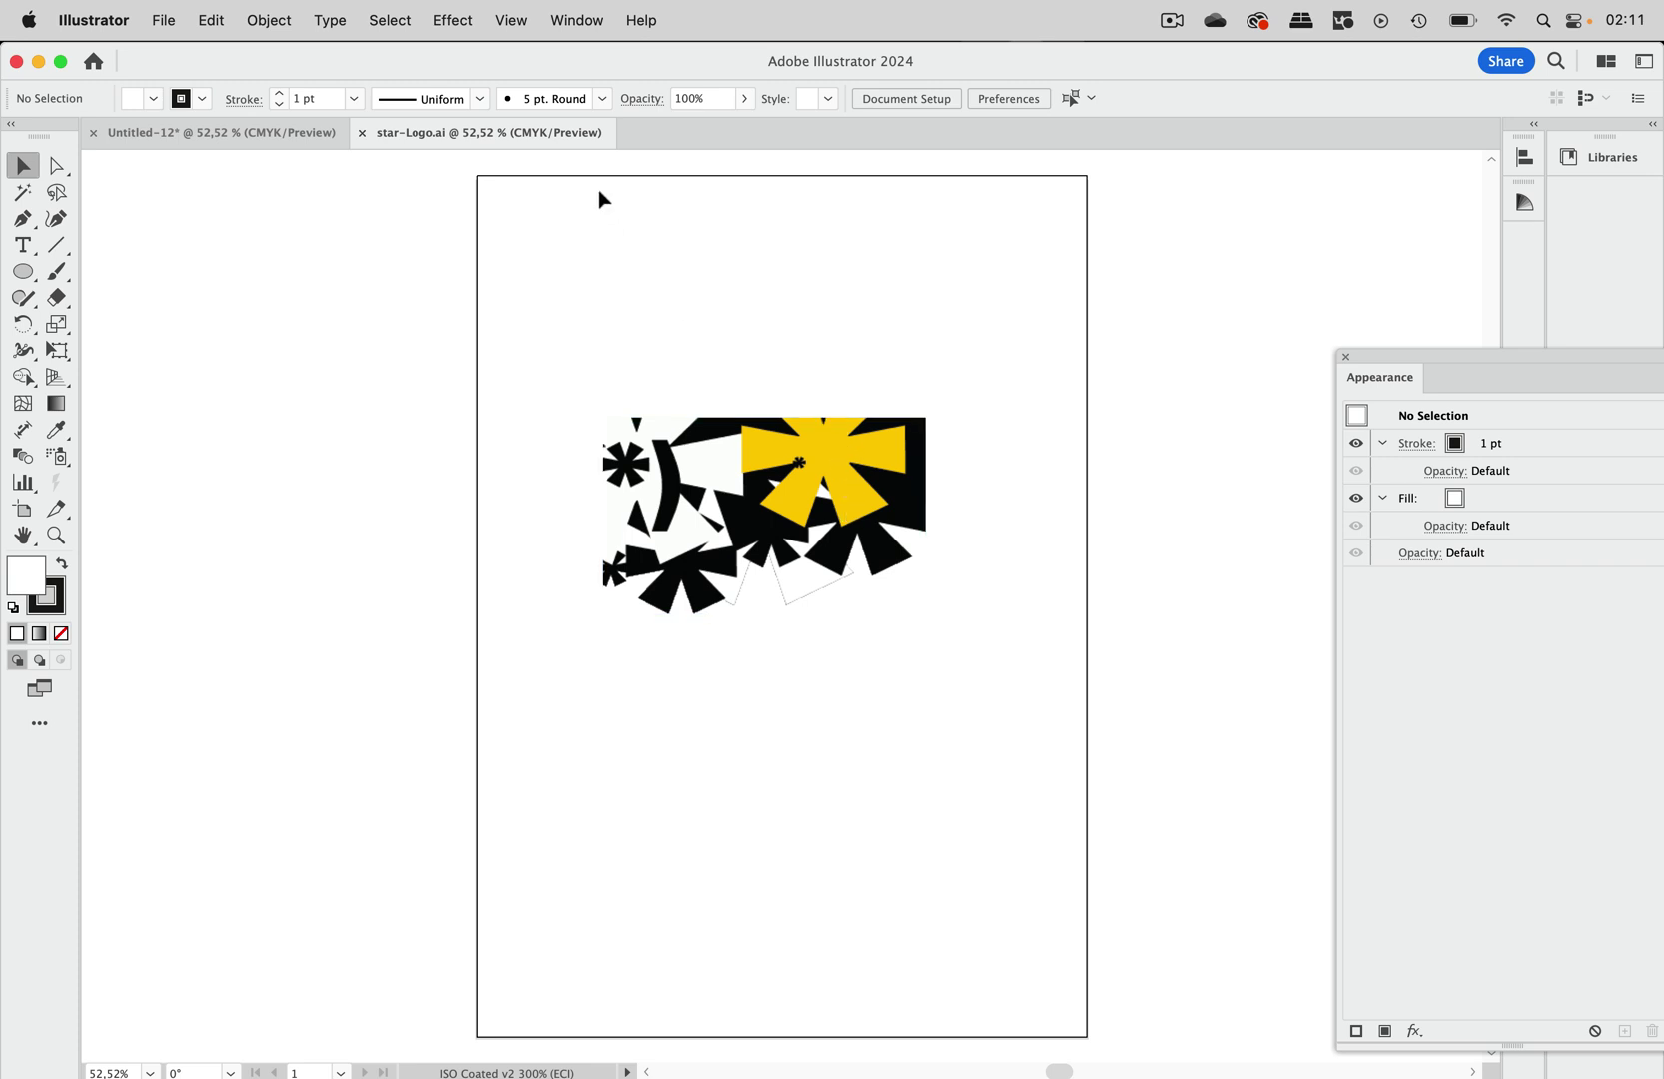
Step: Inspect star-Logo.ai in Outline mode, revealing a single rectangle, then return to Preview
click(511, 22)
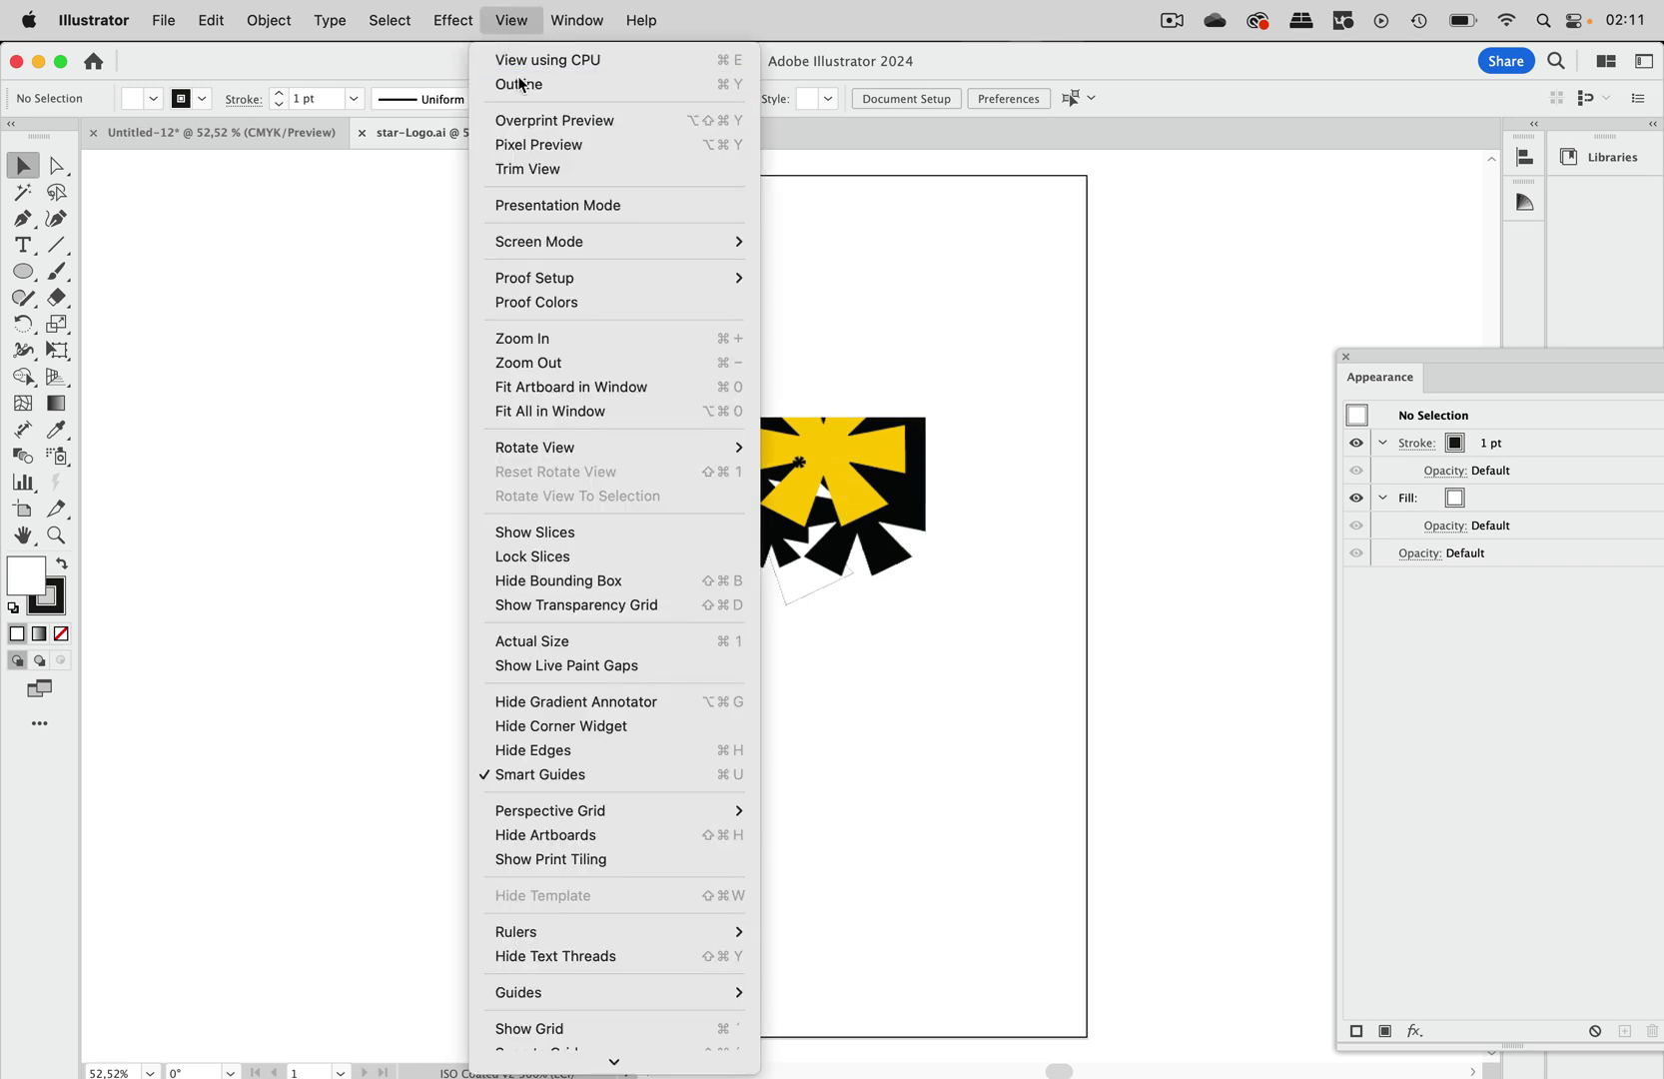
click(524, 84)
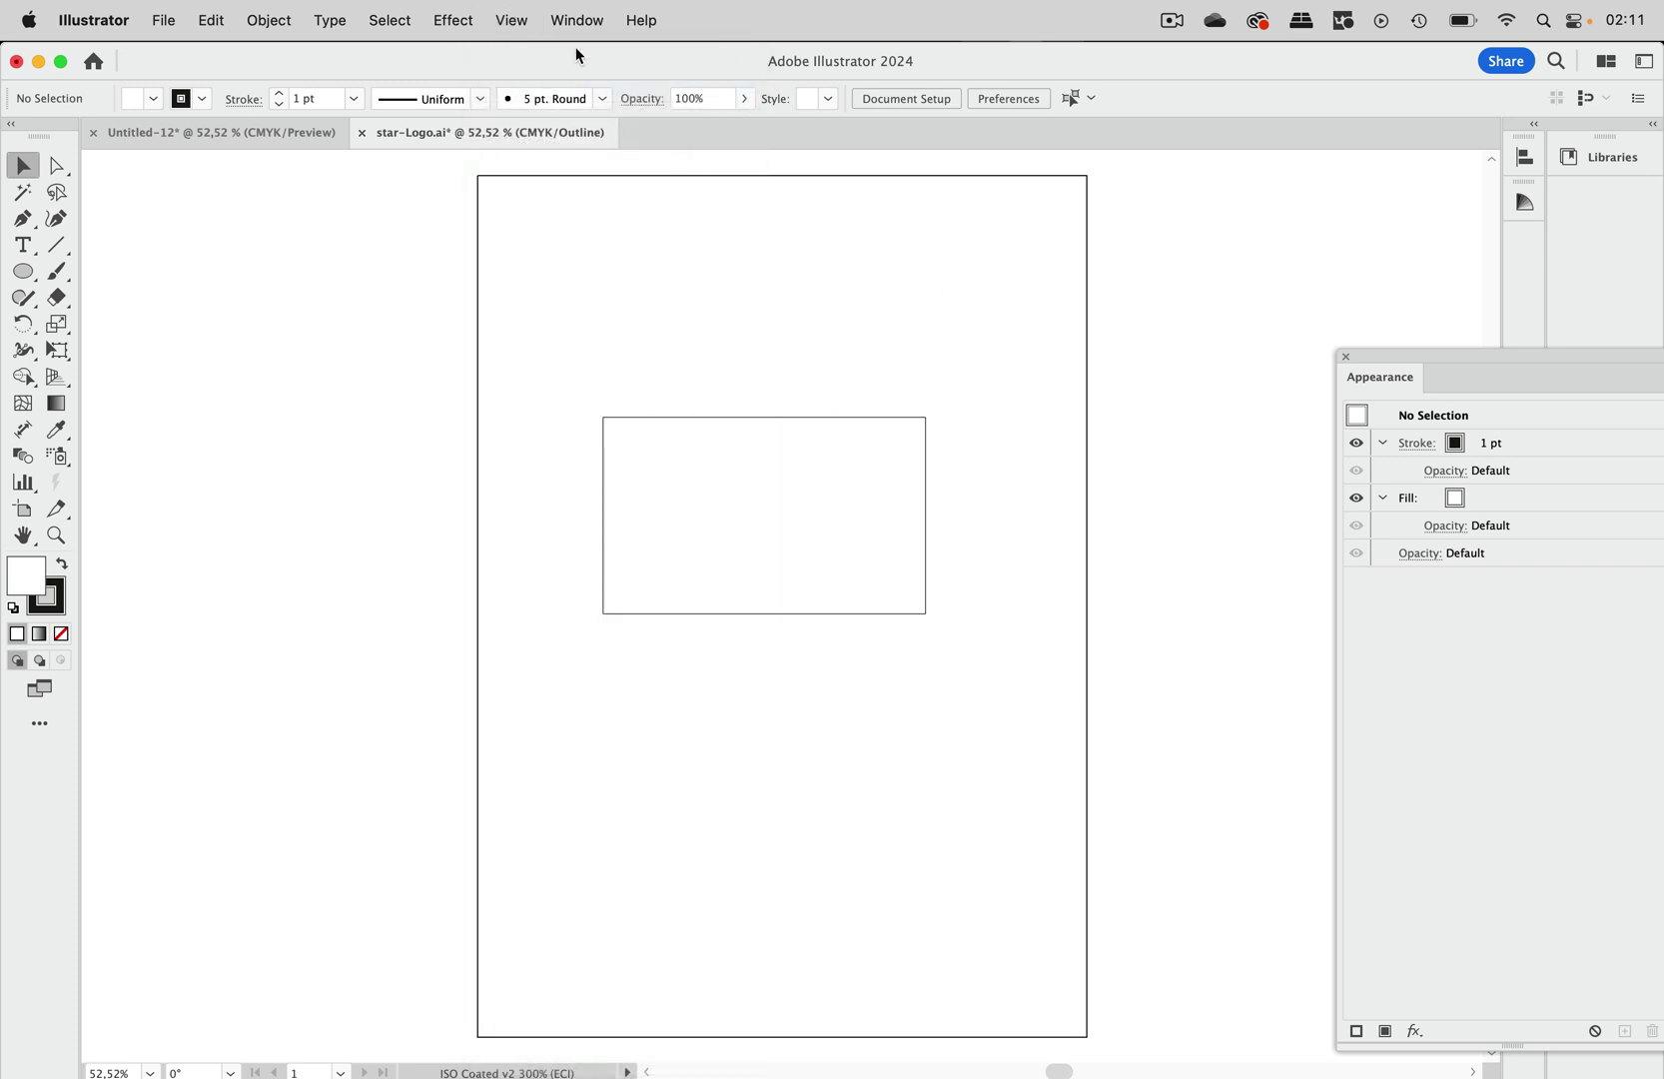
click(510, 21)
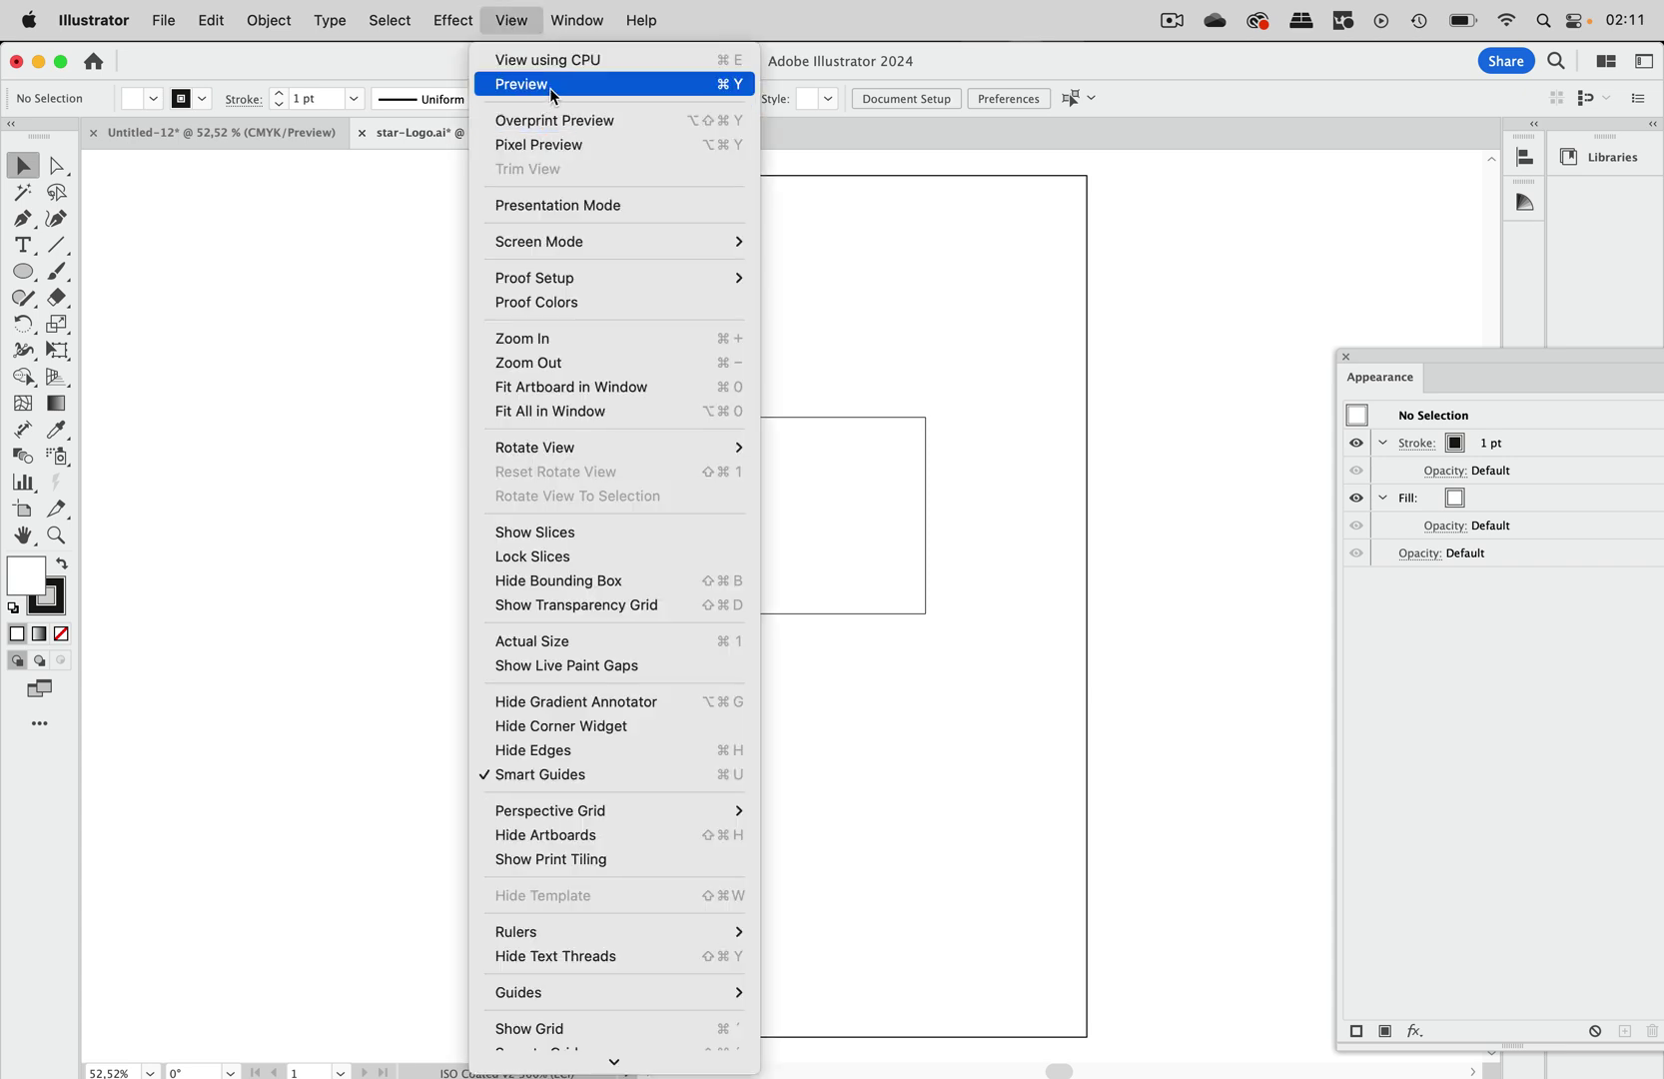
click(543, 86)
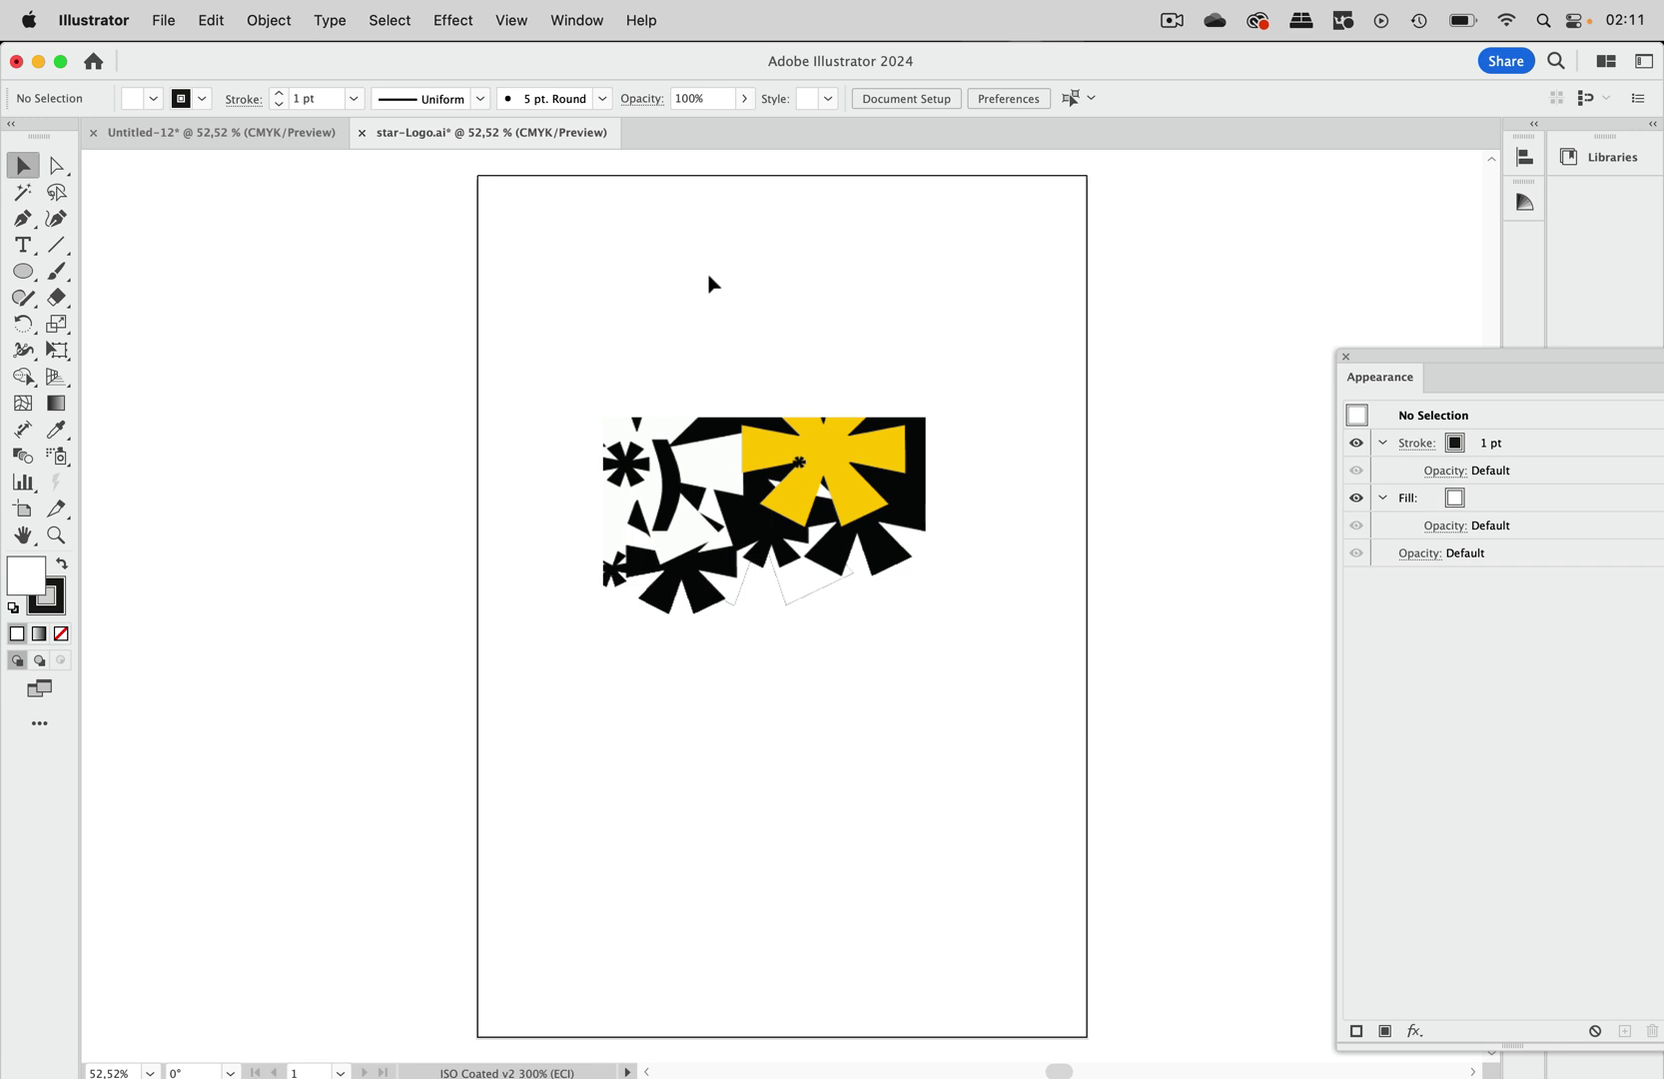
Step: Close star-Logo.ai without saving and minimize Illustrator
click(362, 133)
click(839, 619)
click(39, 63)
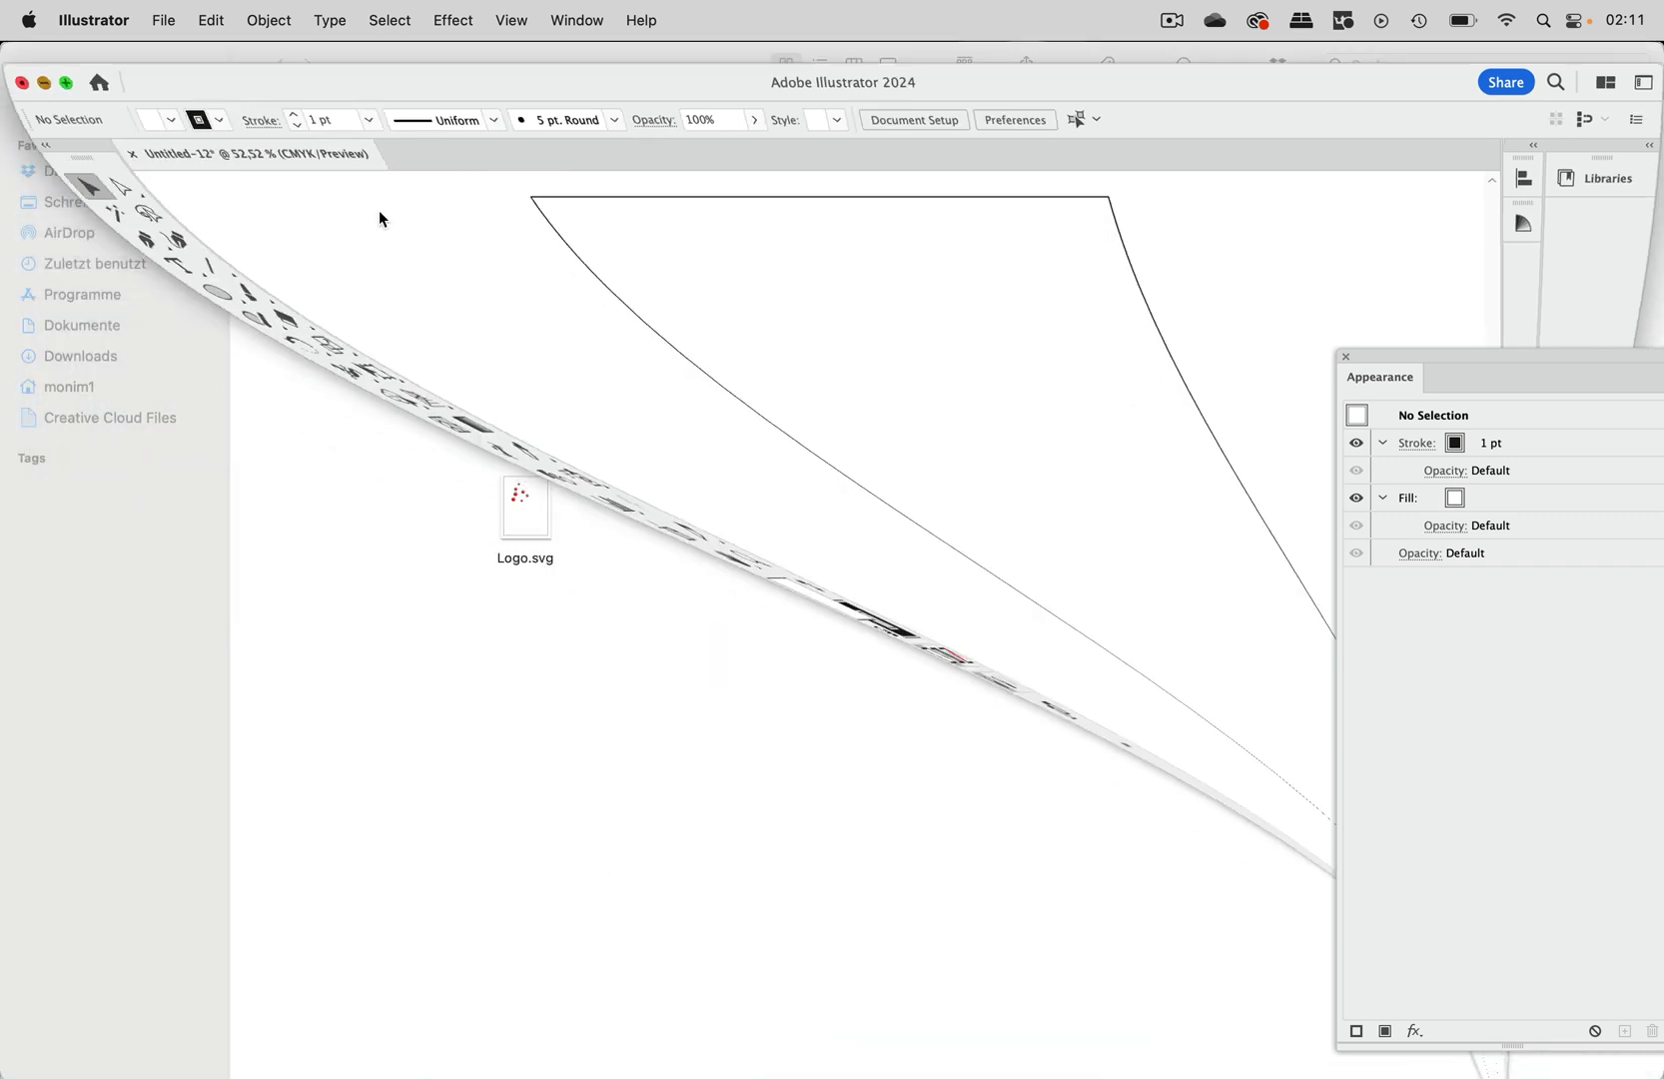
Step: Bring the folder forward and place logo.jpg and Z.tif side by side
click(543, 368)
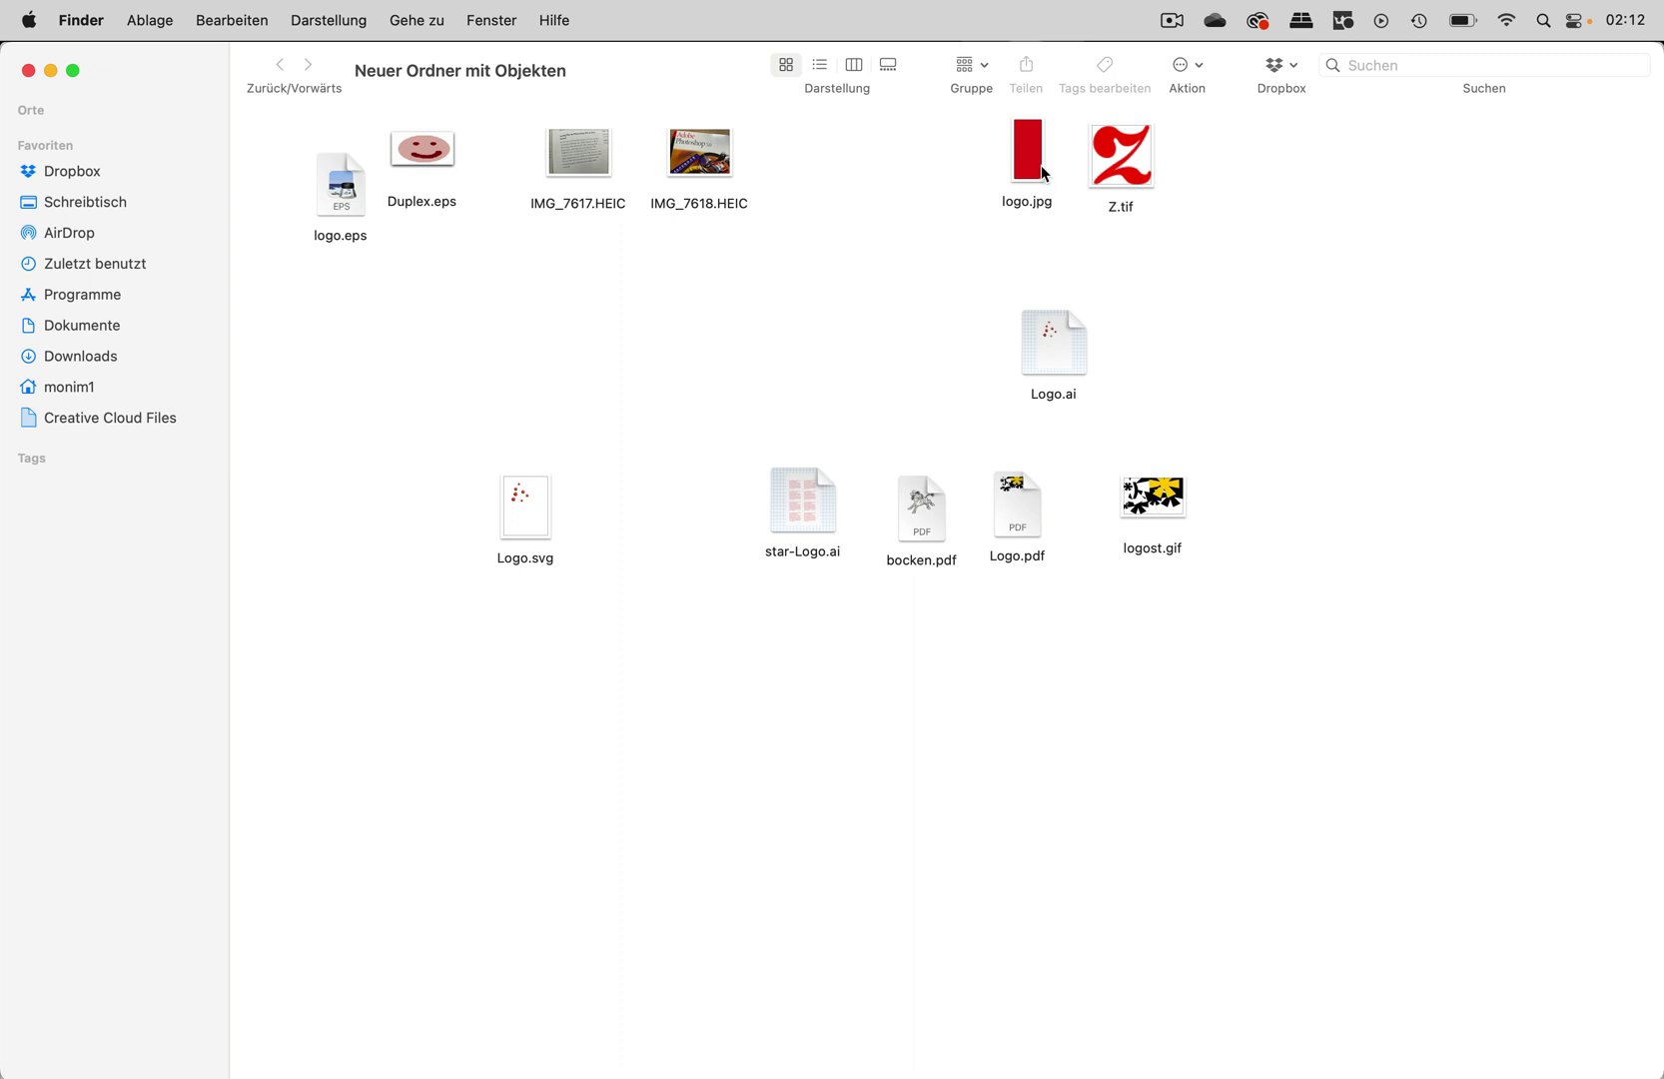
drag(1045, 169, 907, 214)
drag(1122, 163, 951, 212)
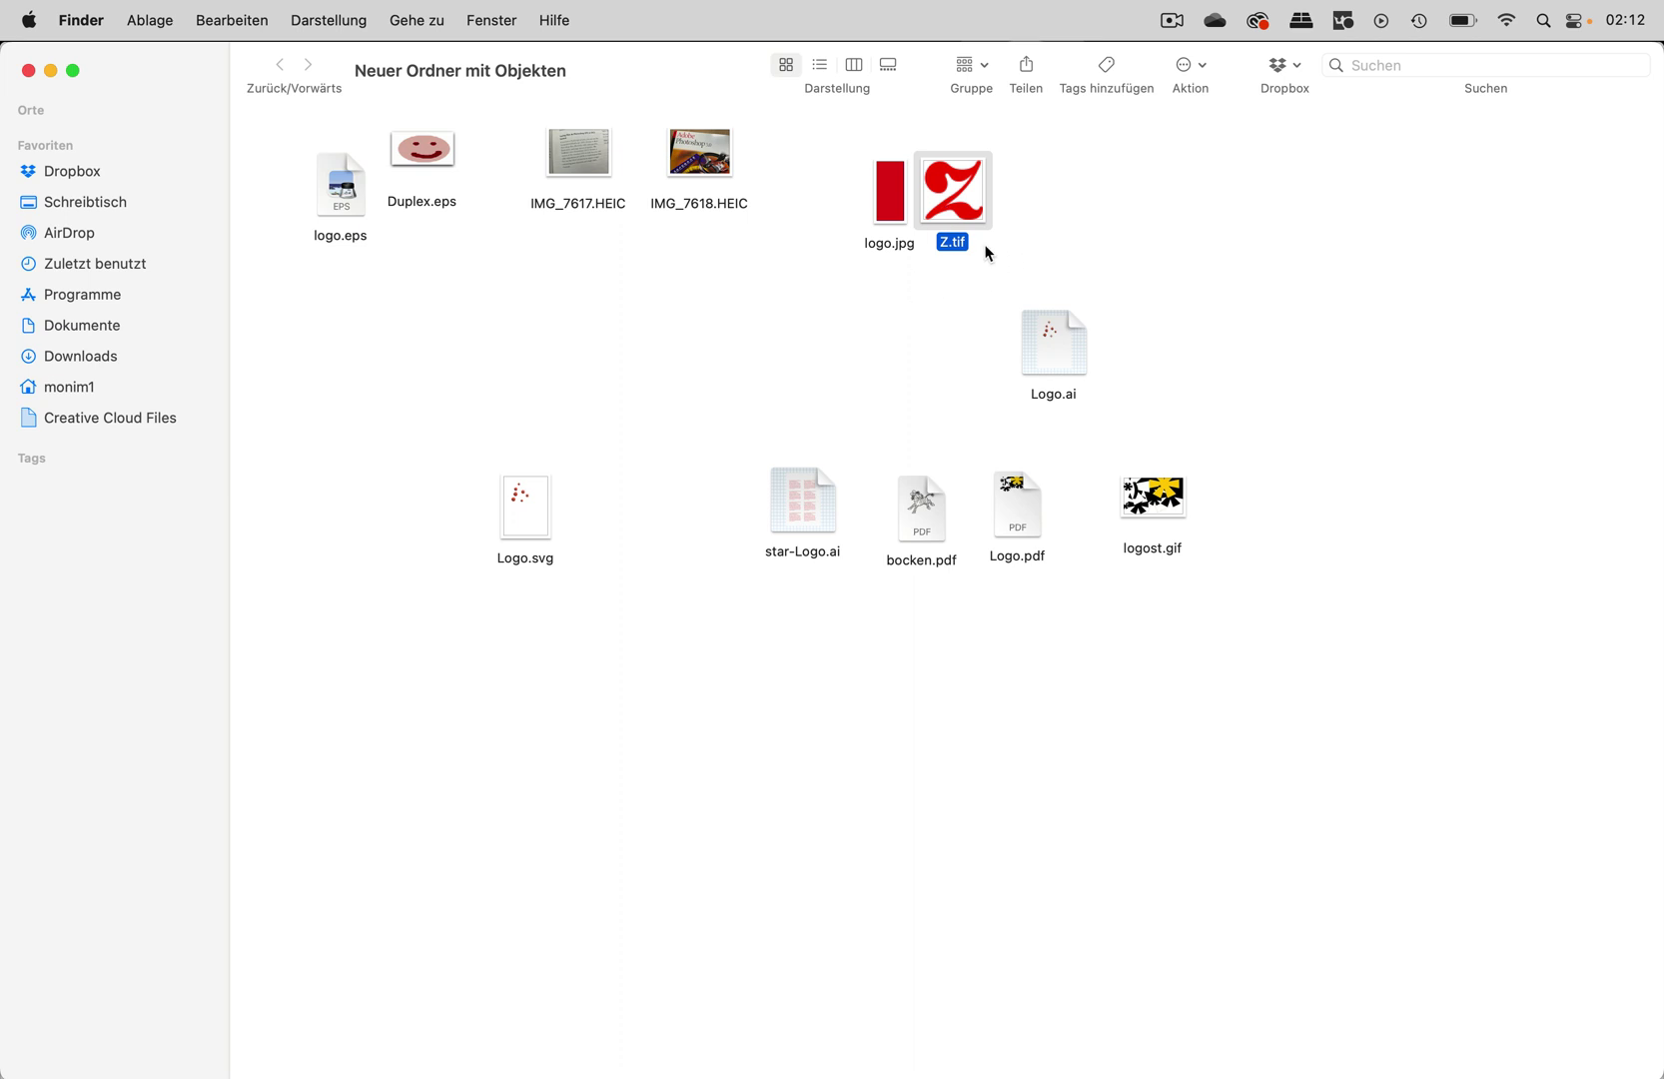
Step: Review Get Info for logo.jpg and Z.tif in turn, closing each and clearing the selection
click(903, 203)
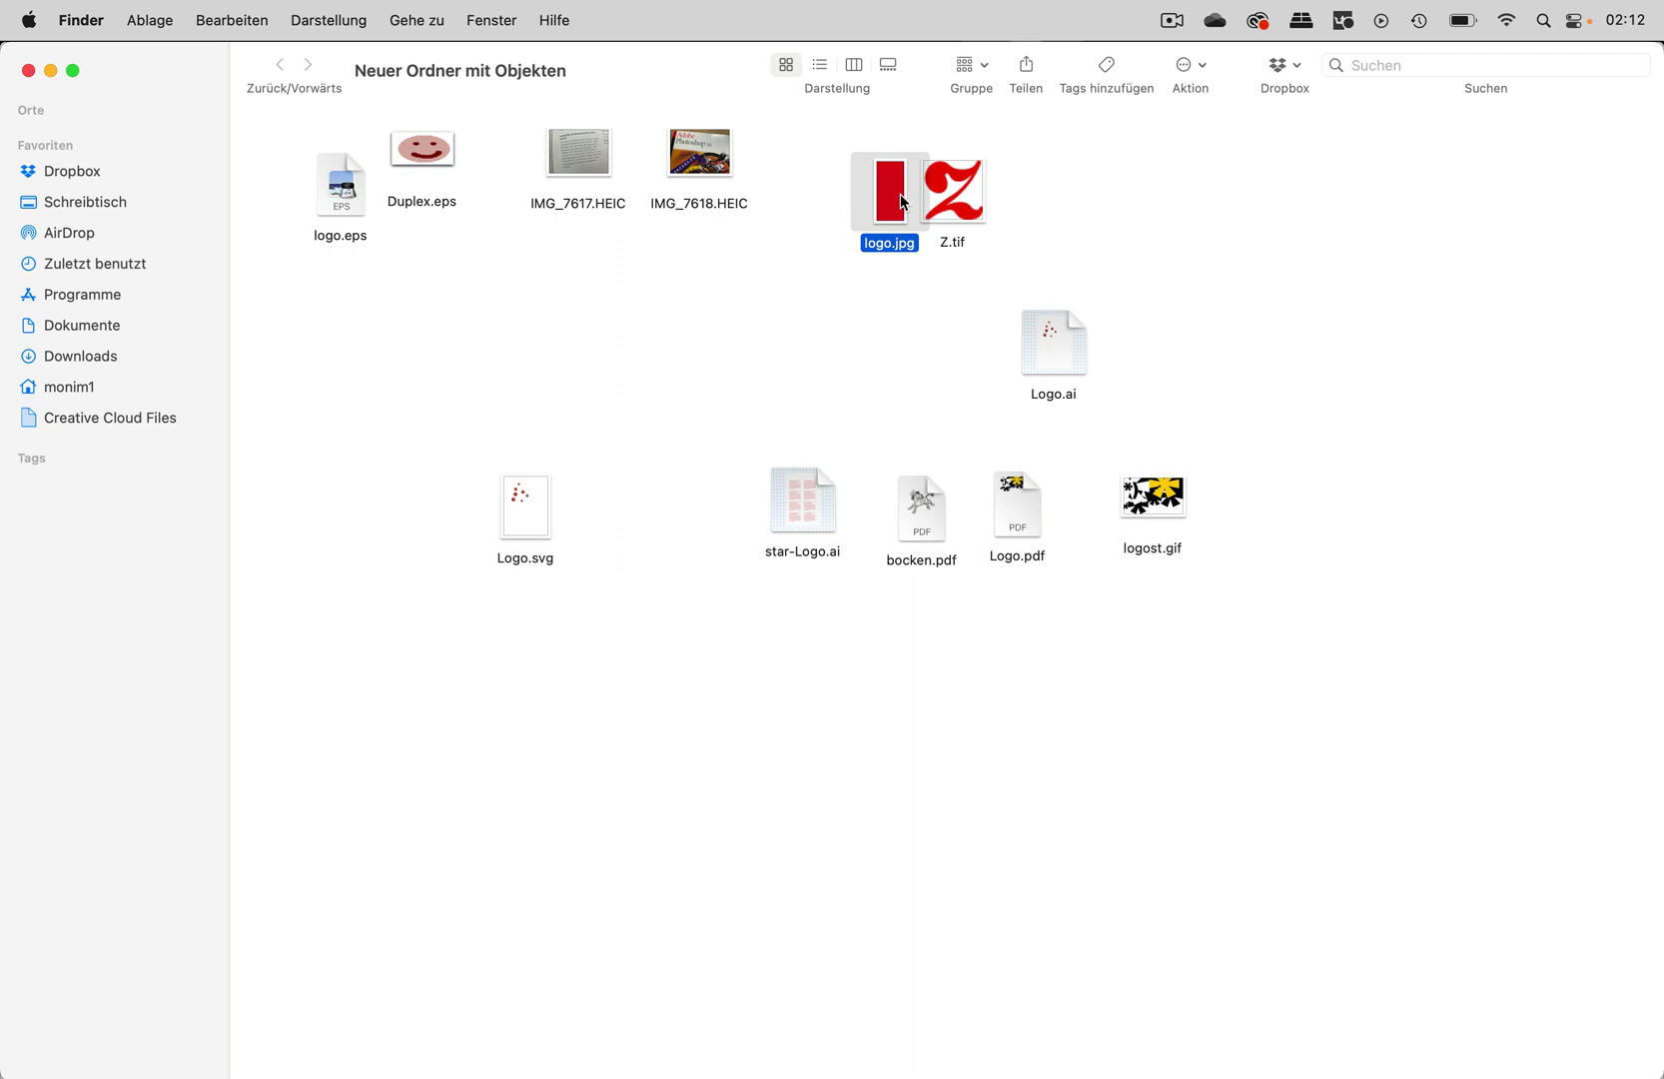
key(super+i)
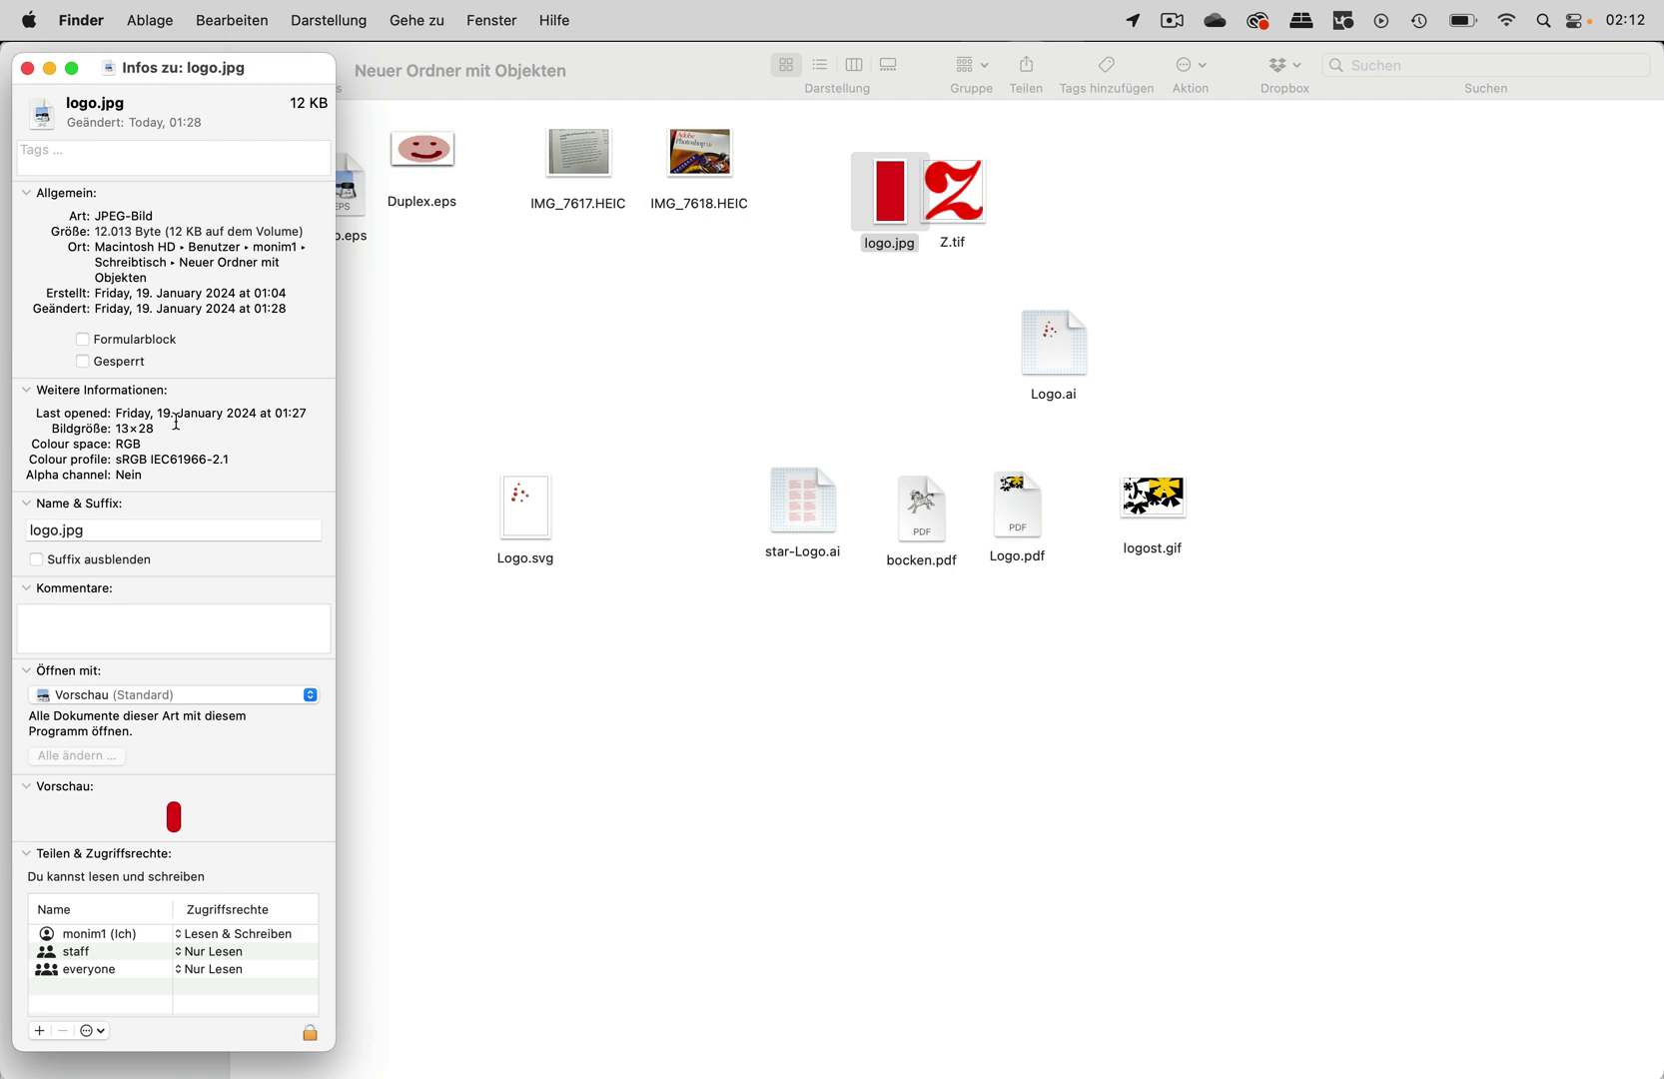
click(27, 70)
click(936, 196)
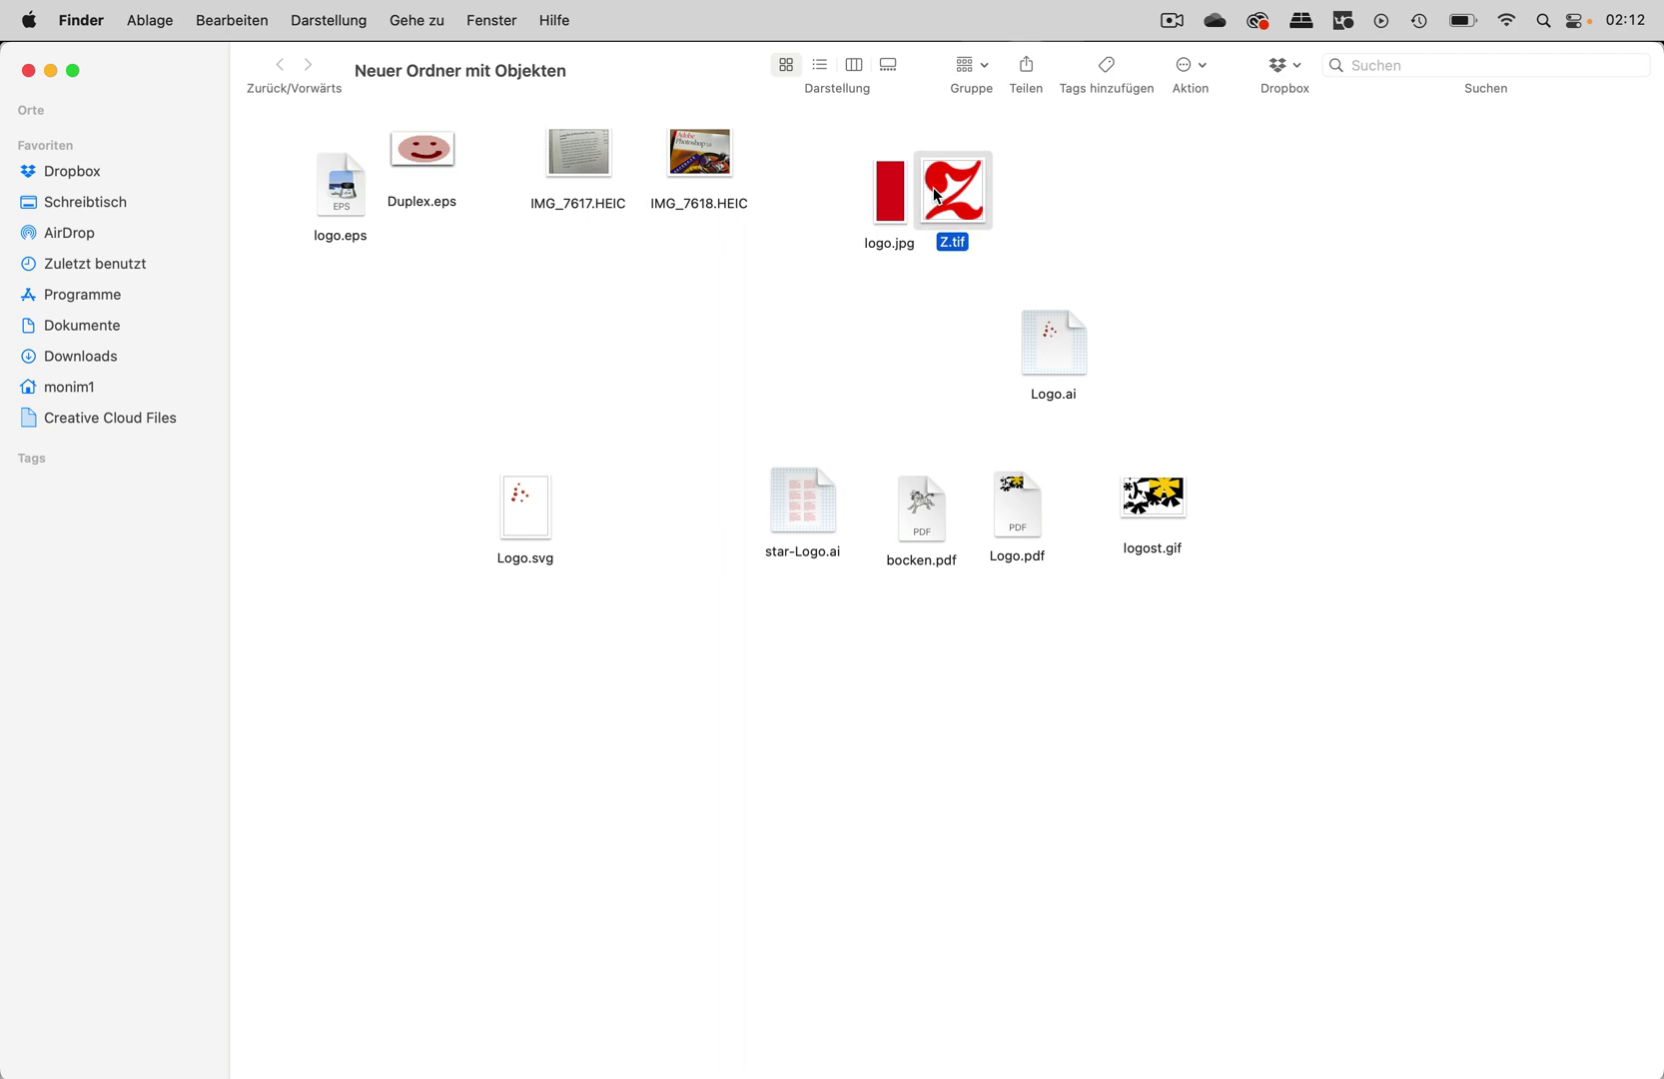
key(super+i)
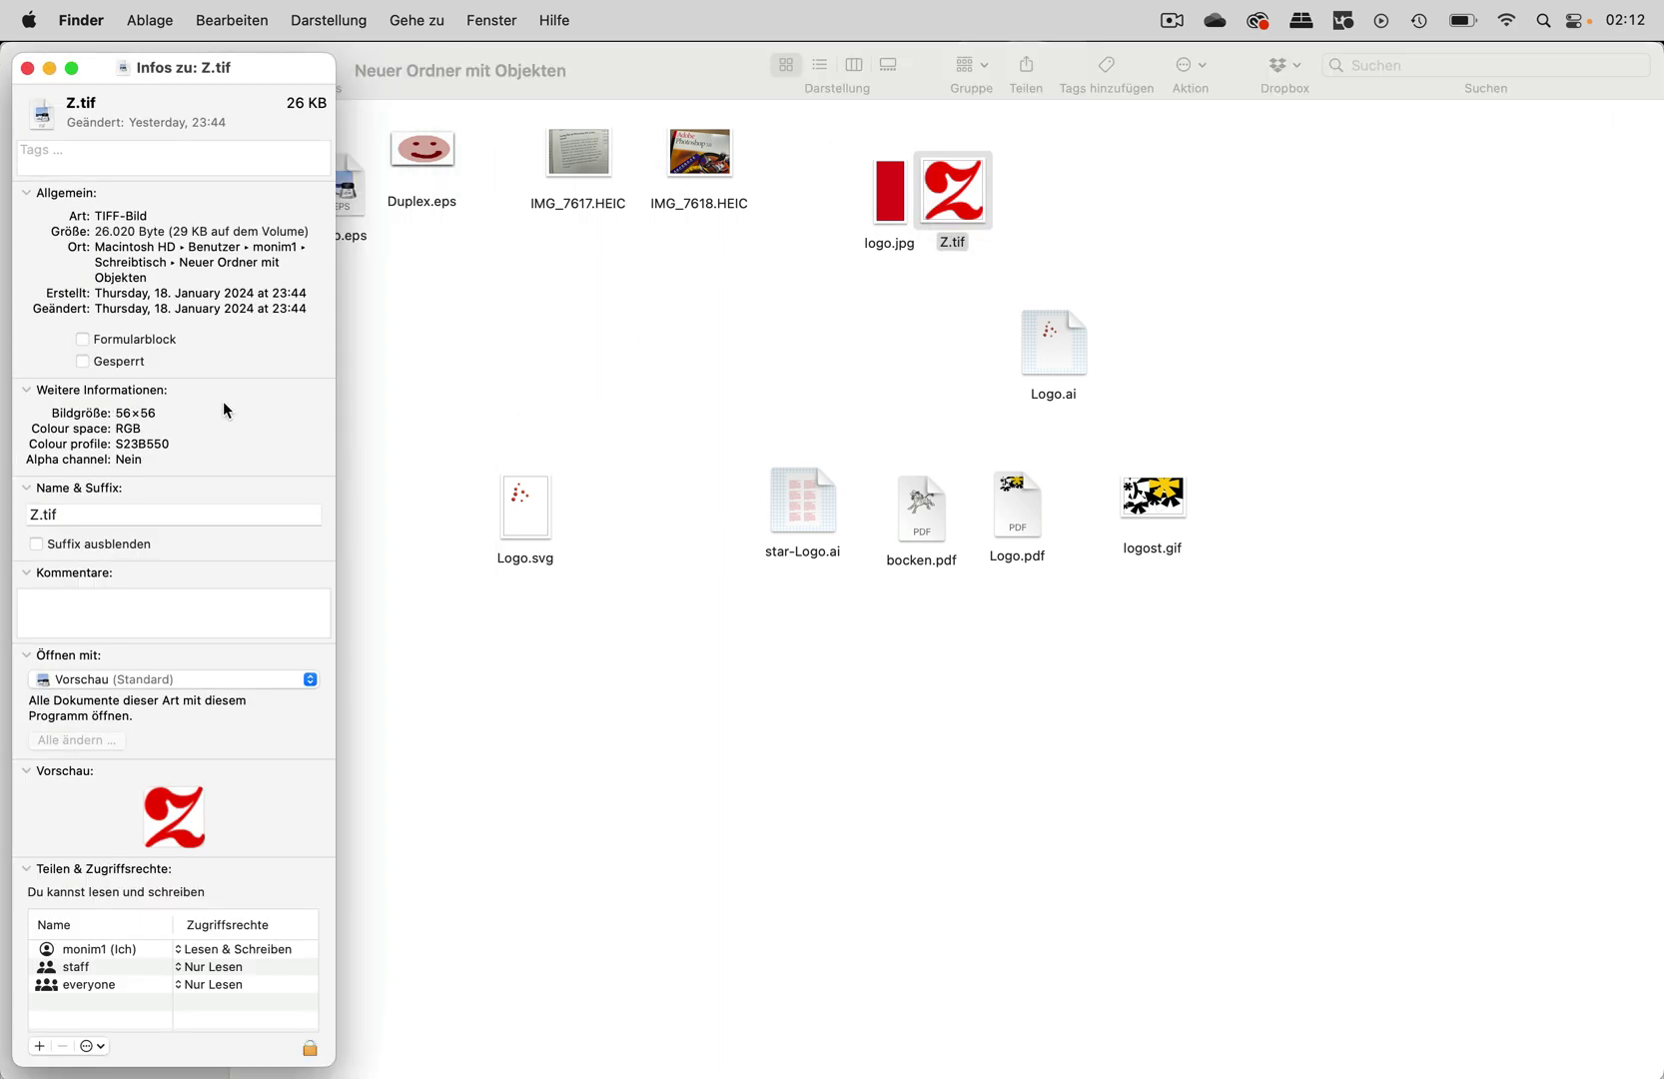
click(26, 69)
click(750, 368)
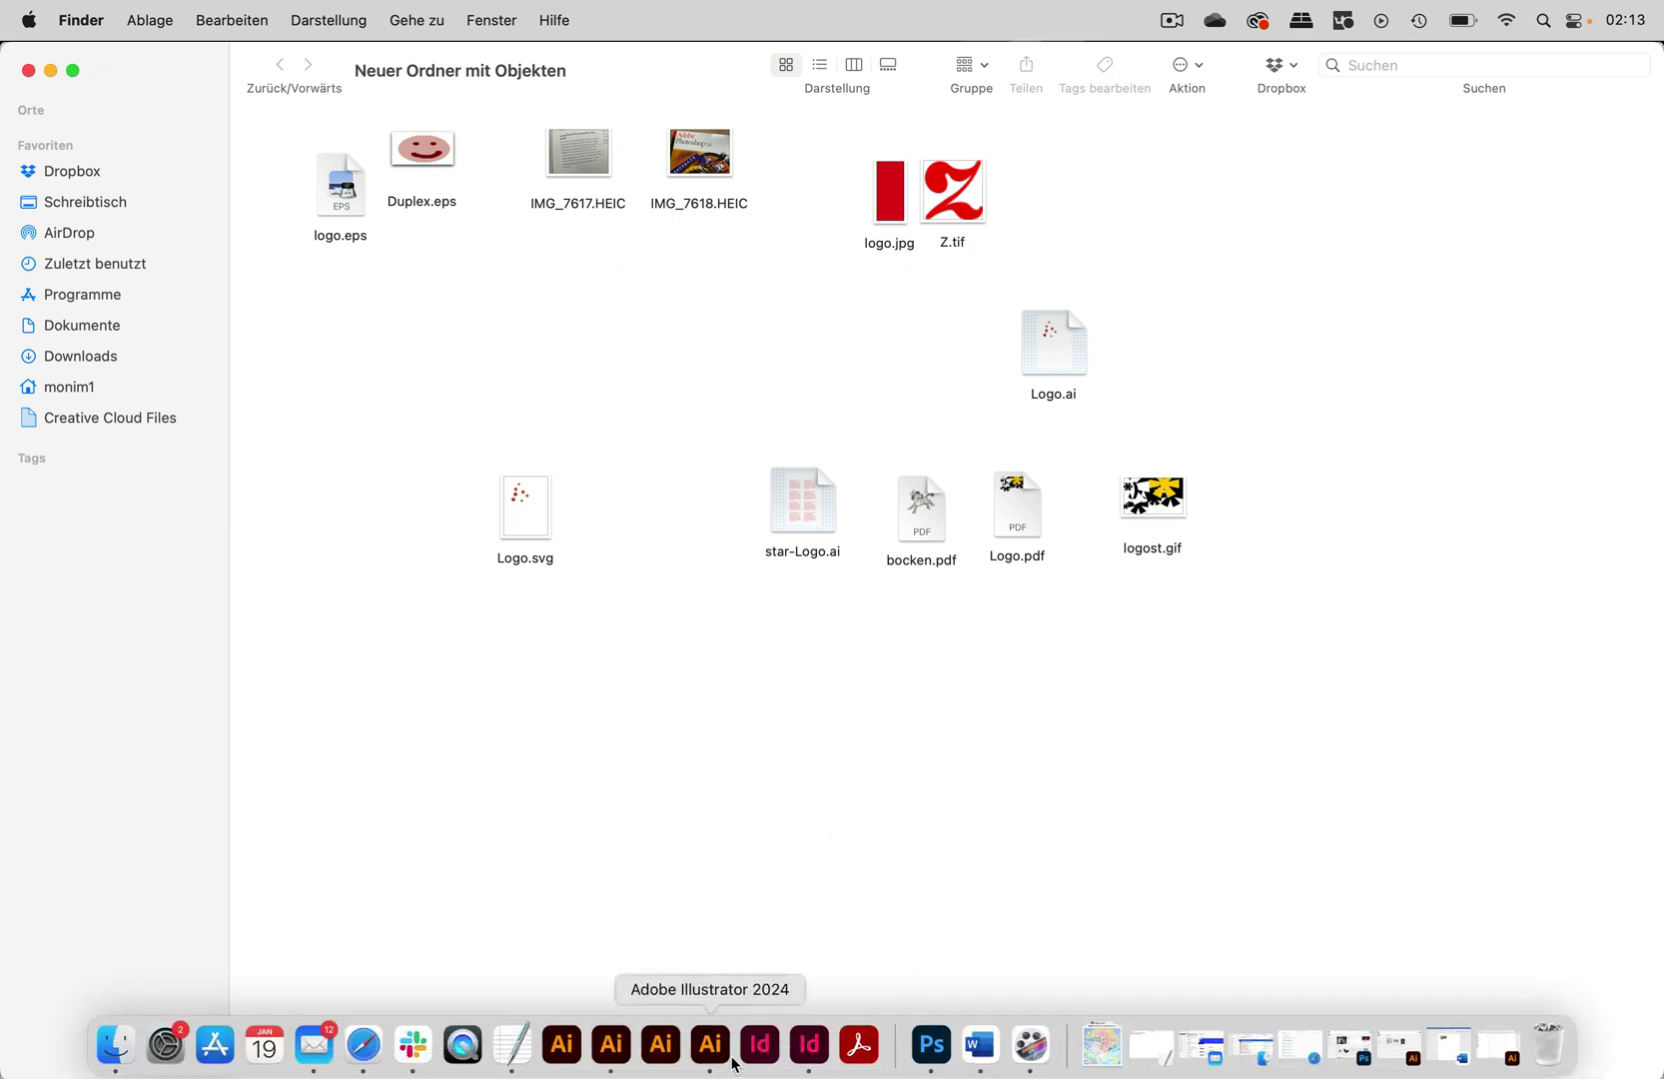
Step: Place Z.tif as a linked image onto the Untitled-12 artboard in Illustrator
click(710, 1045)
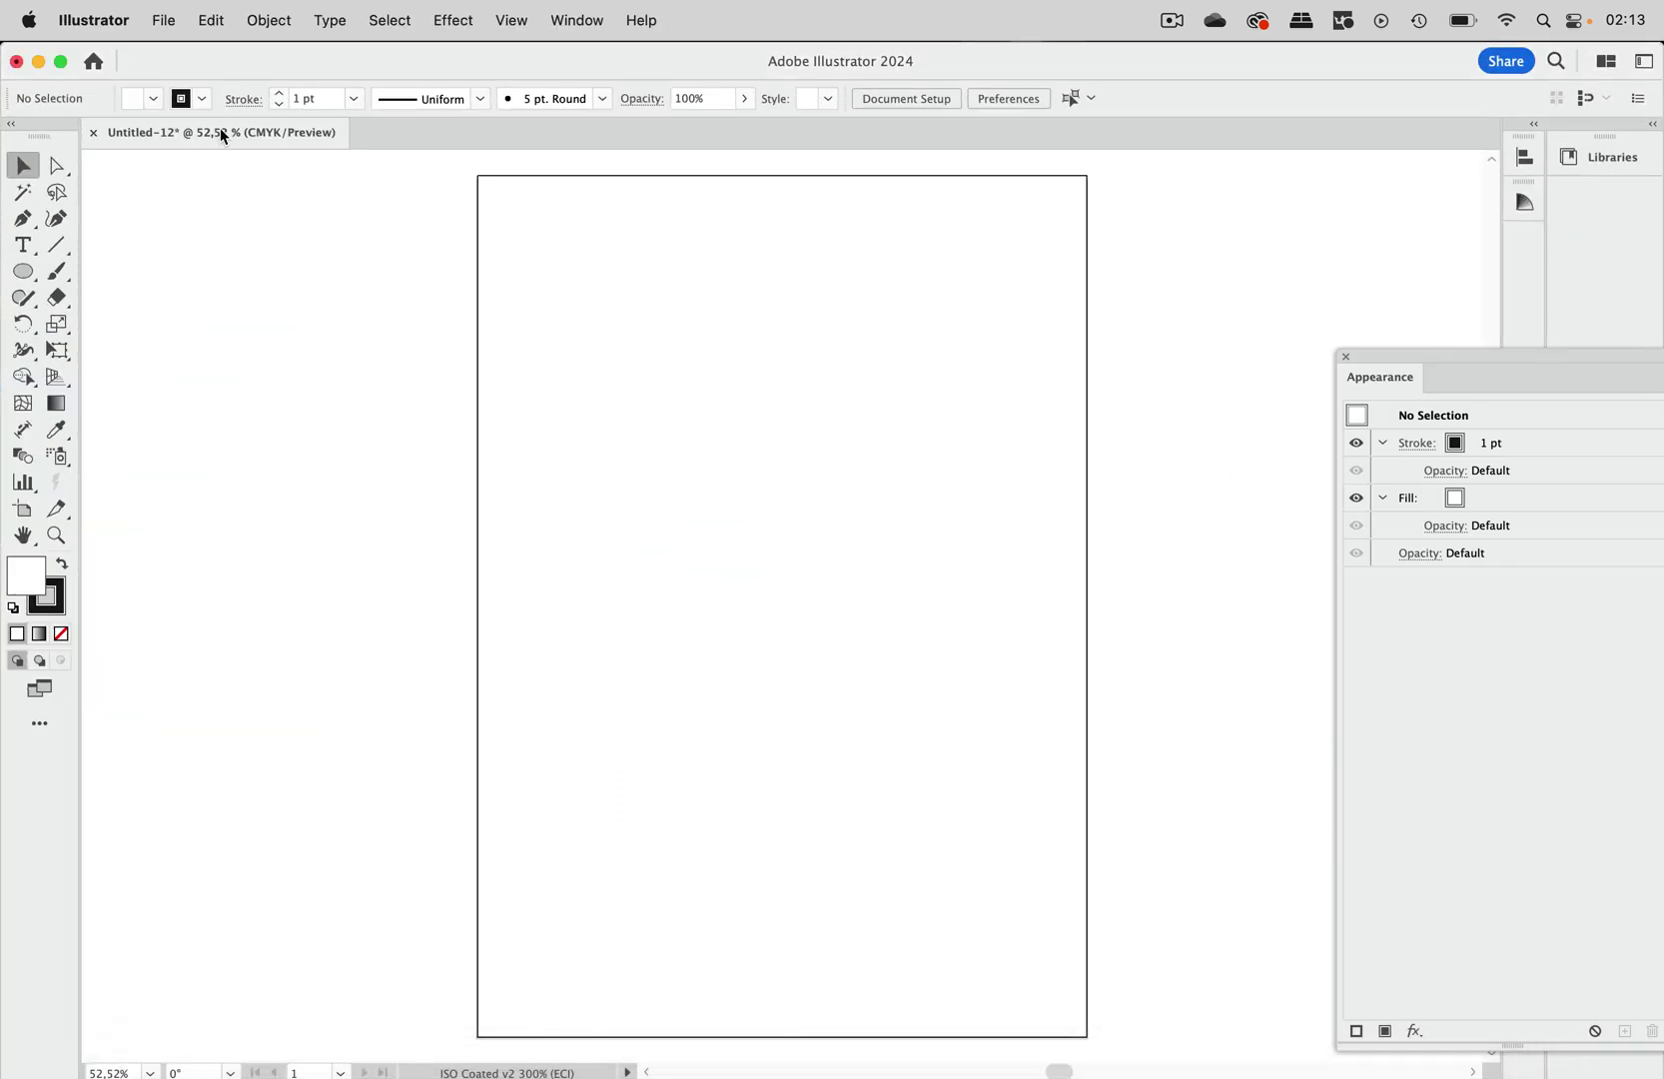
click(163, 20)
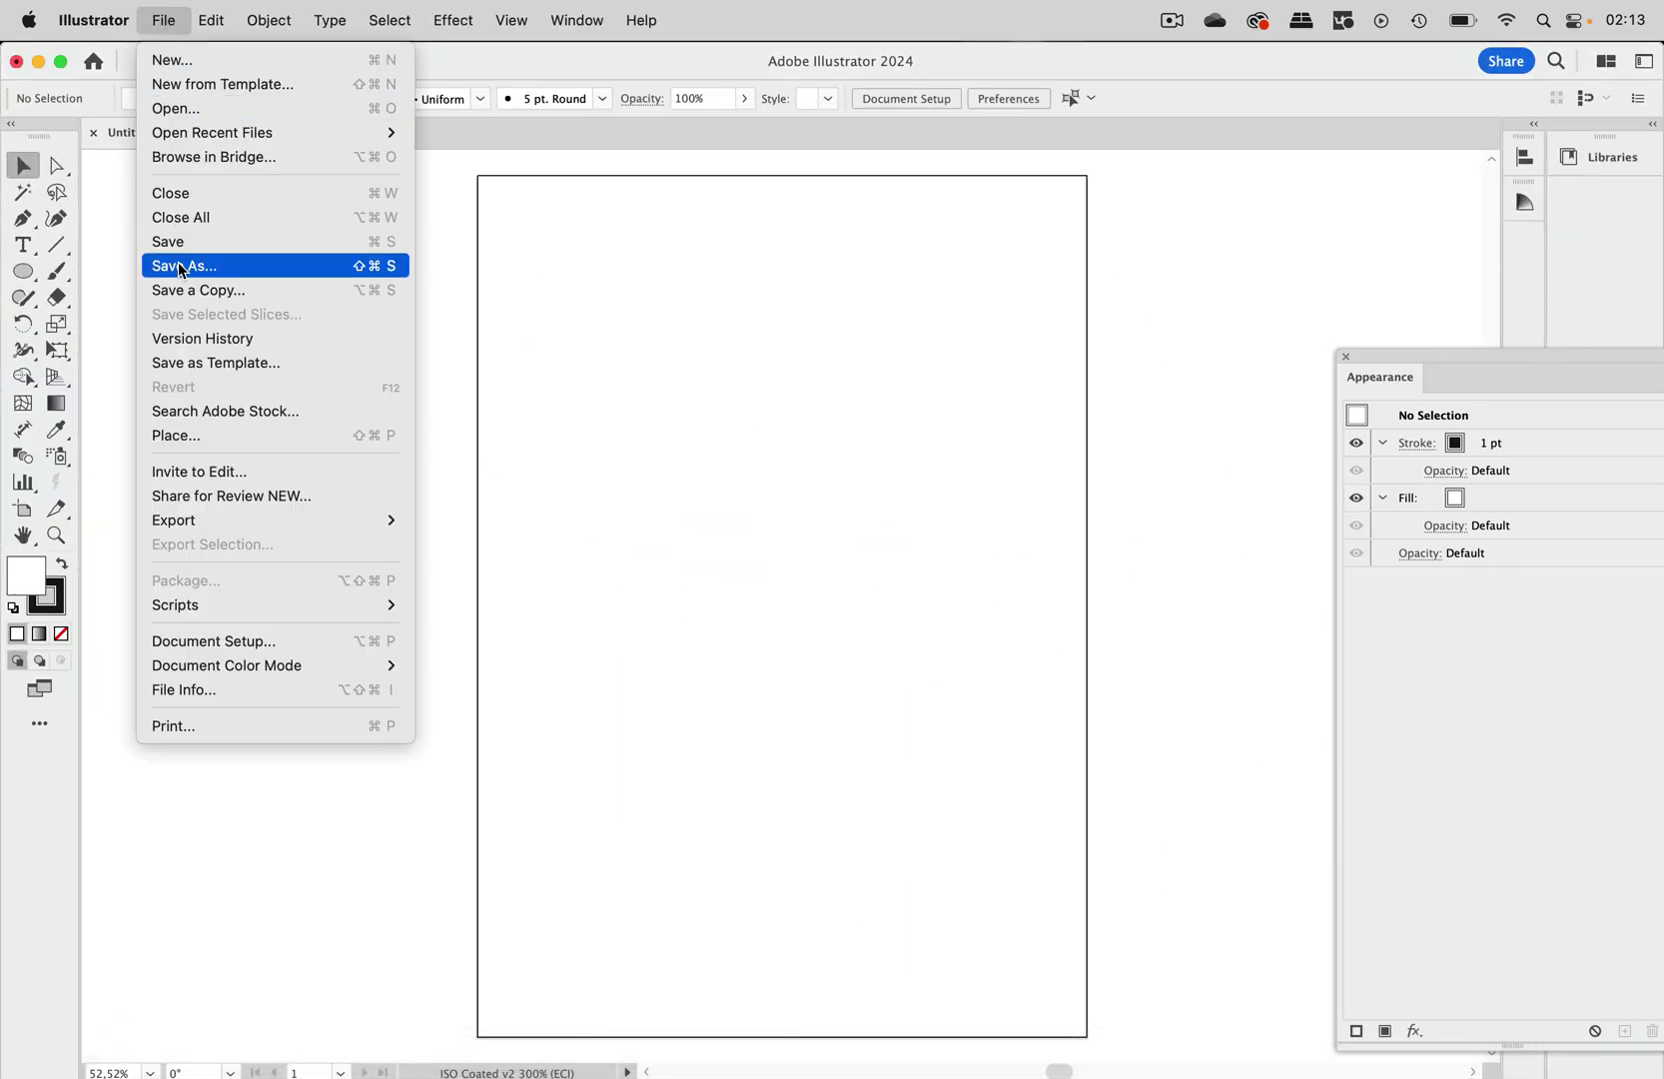
click(183, 435)
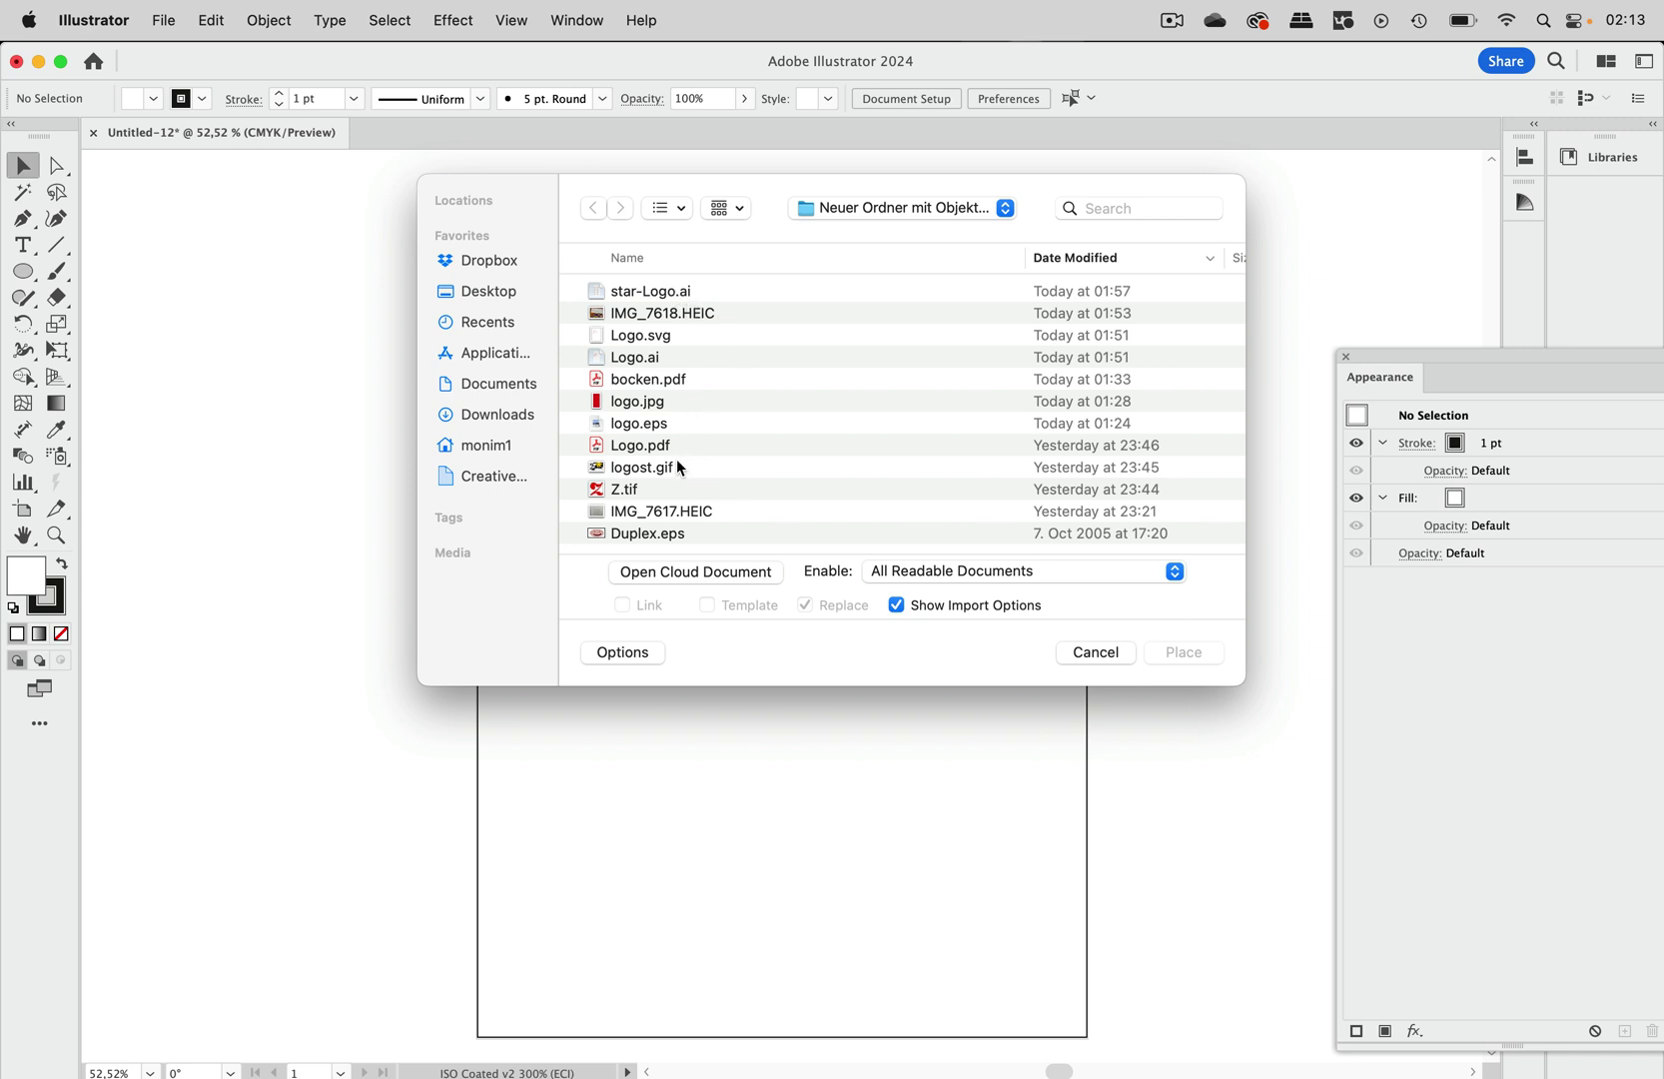
click(654, 491)
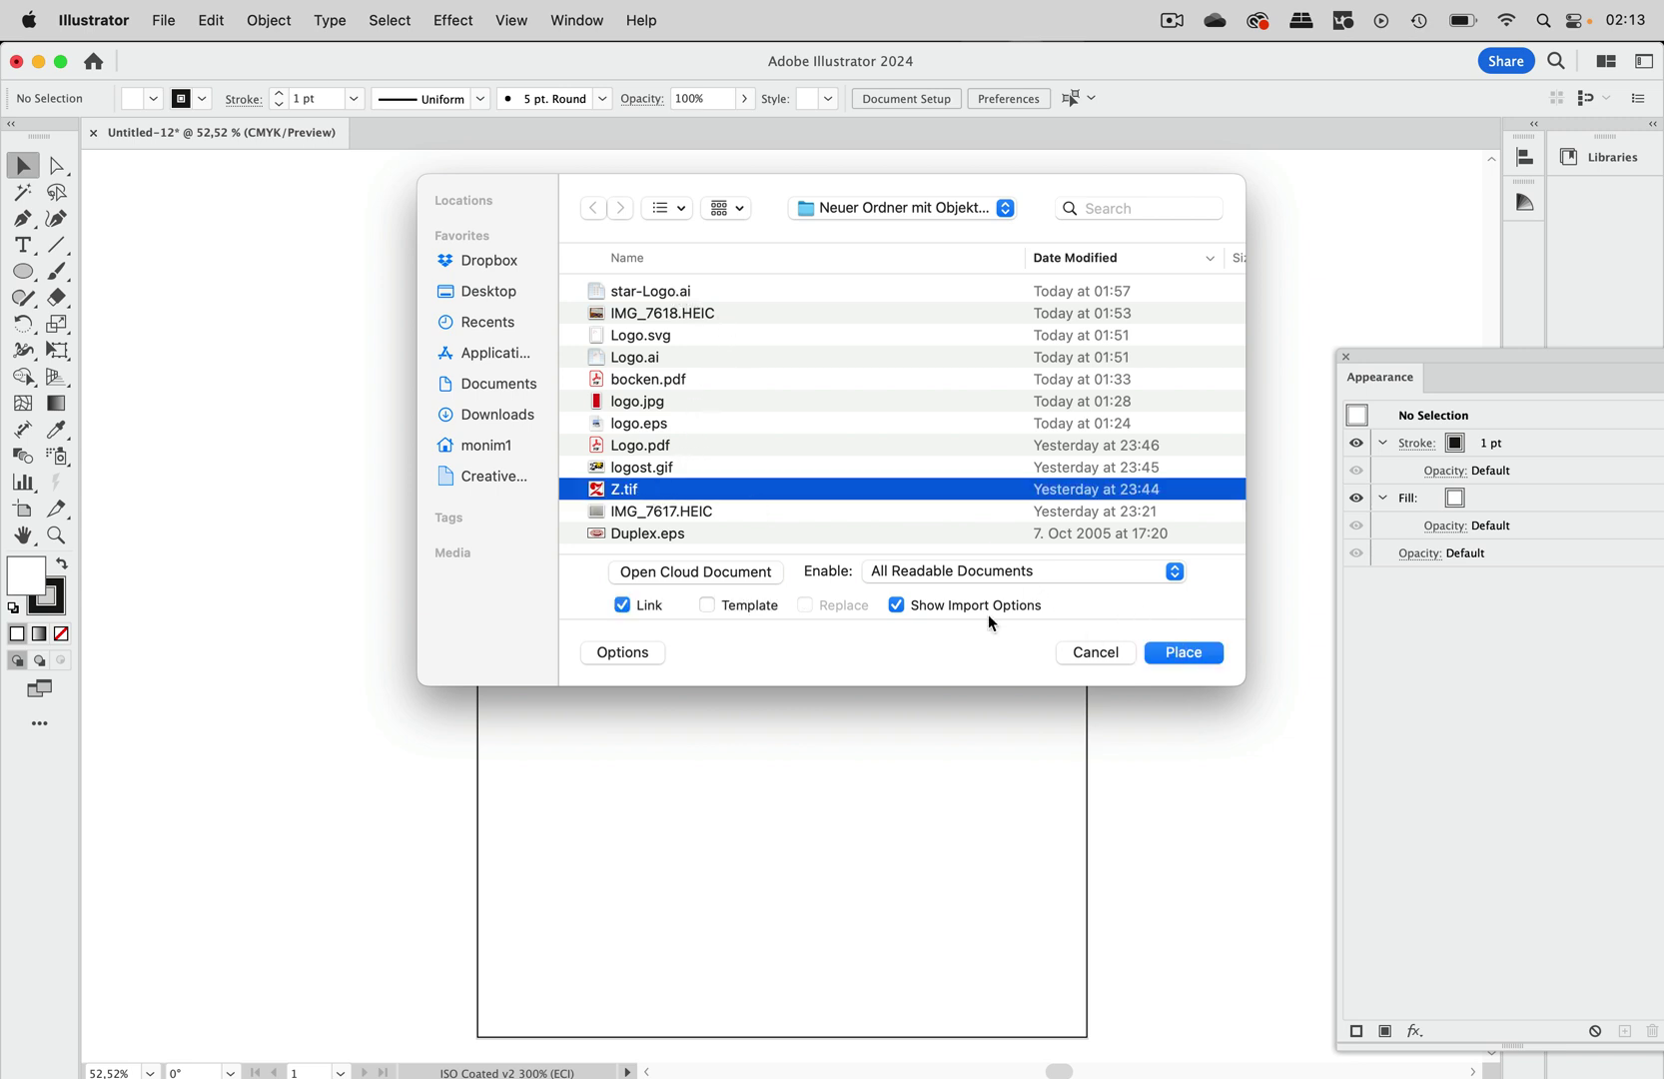
click(622, 604)
click(1183, 653)
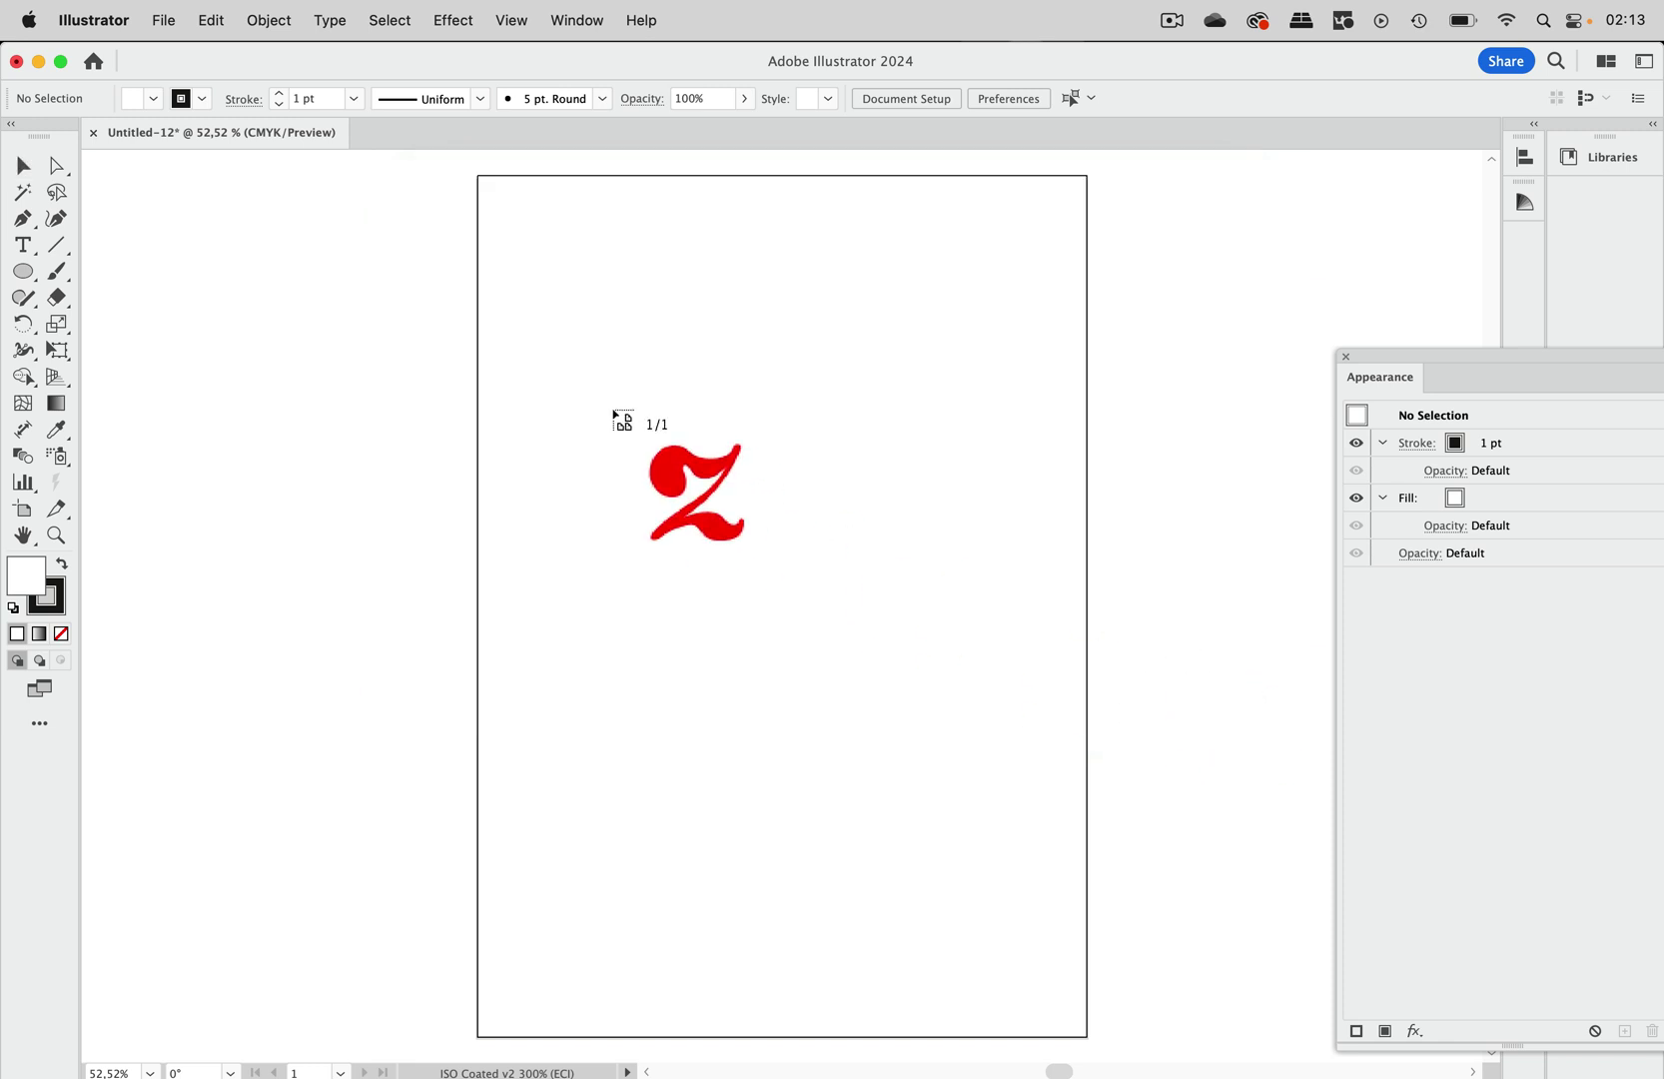
click(596, 395)
scroll(675, 403, up, 5)
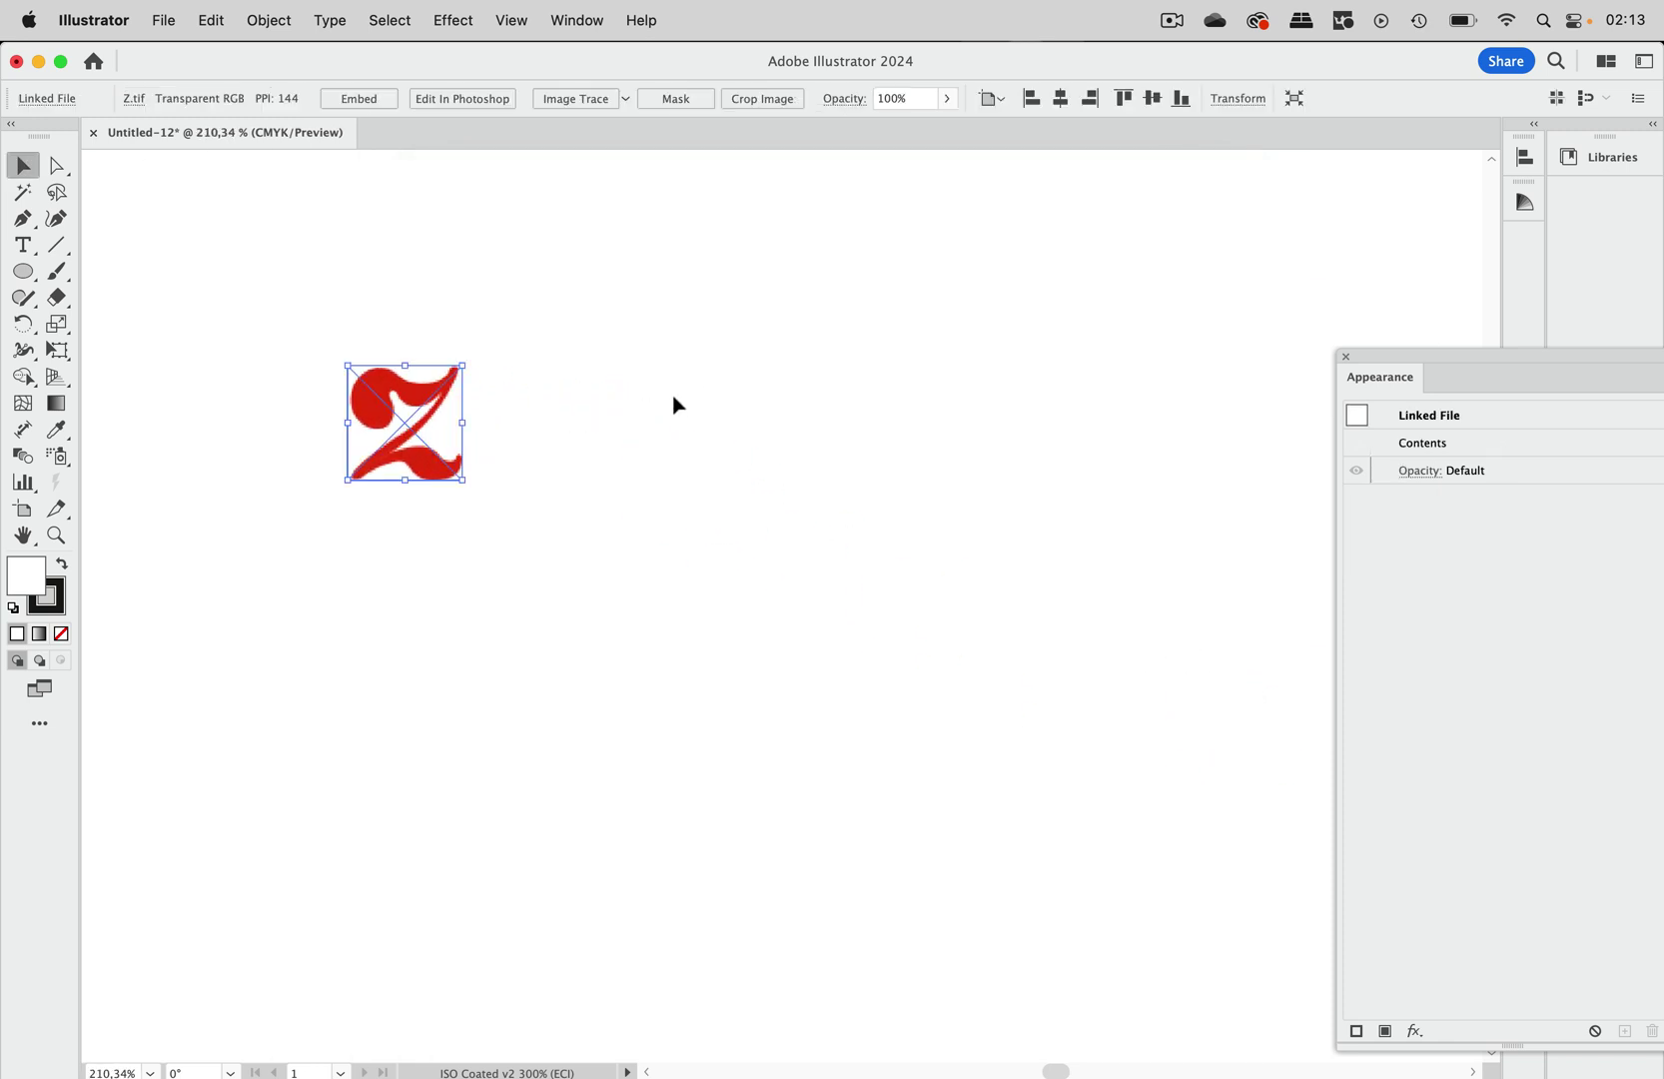
scroll(433, 410, up, 5)
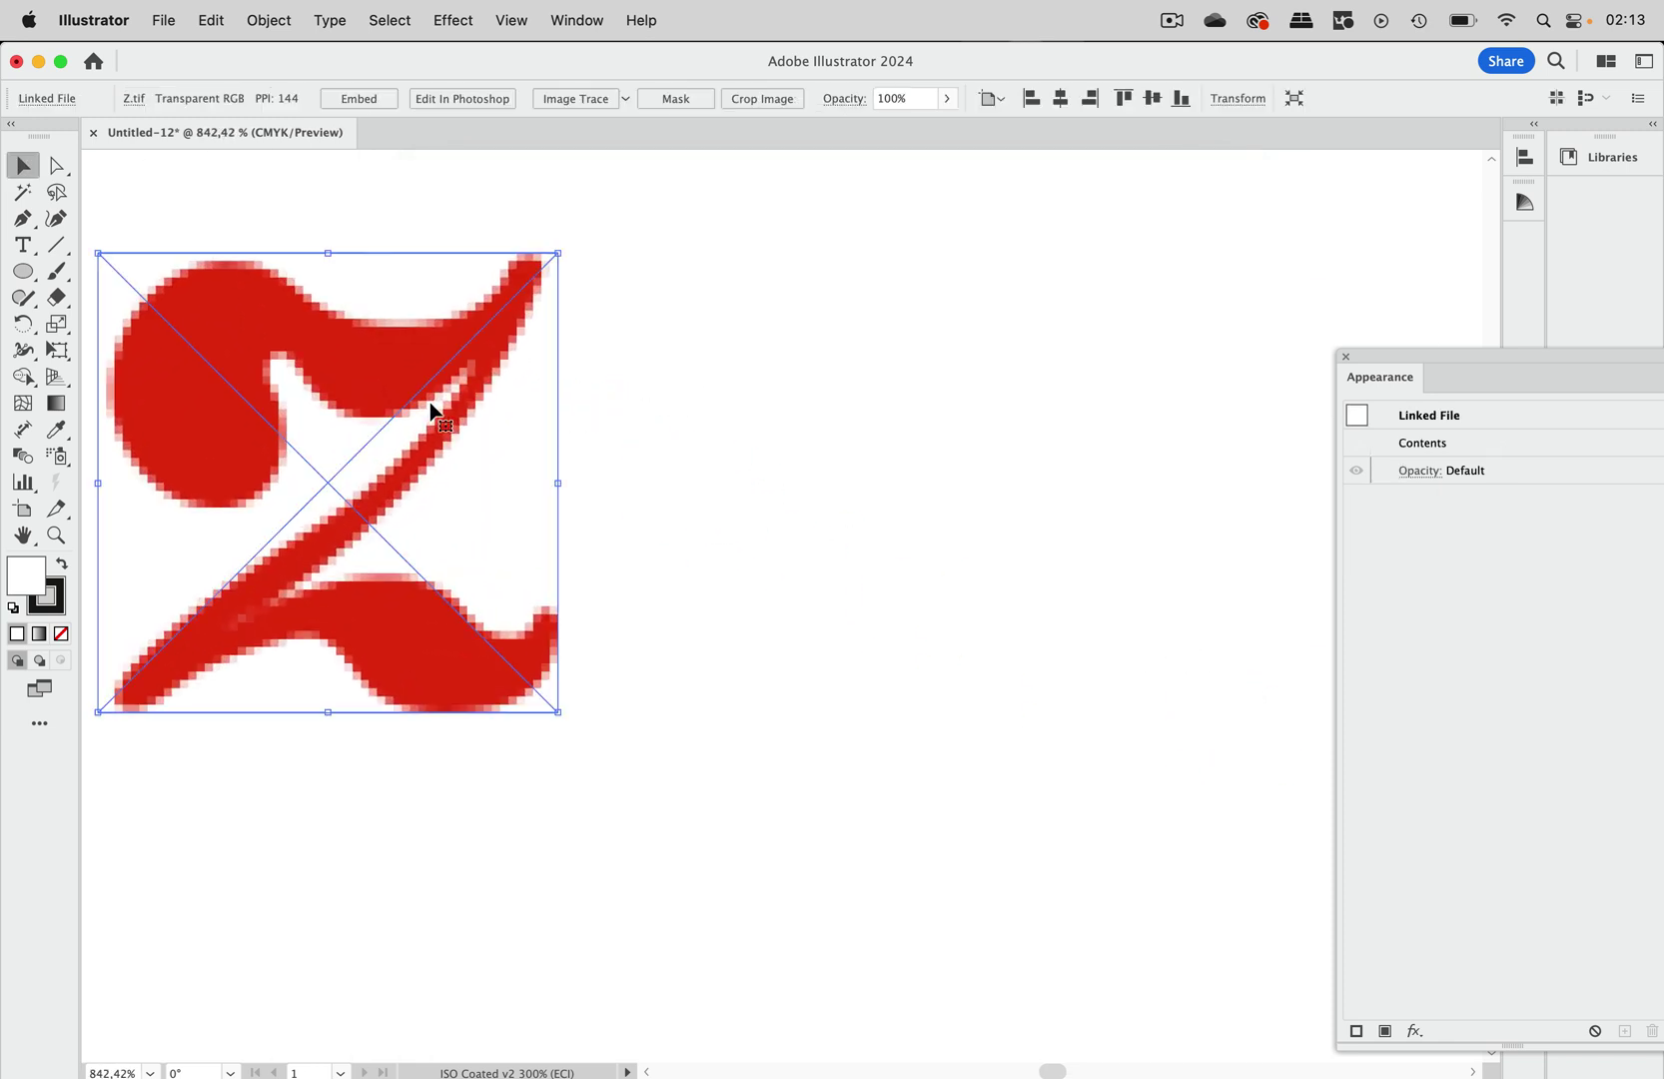
scroll(434, 412, down, 10)
scroll(434, 410, down, 5)
Step: Scale the Z image up and centre it over the artboard
drag(428, 411, 735, 852)
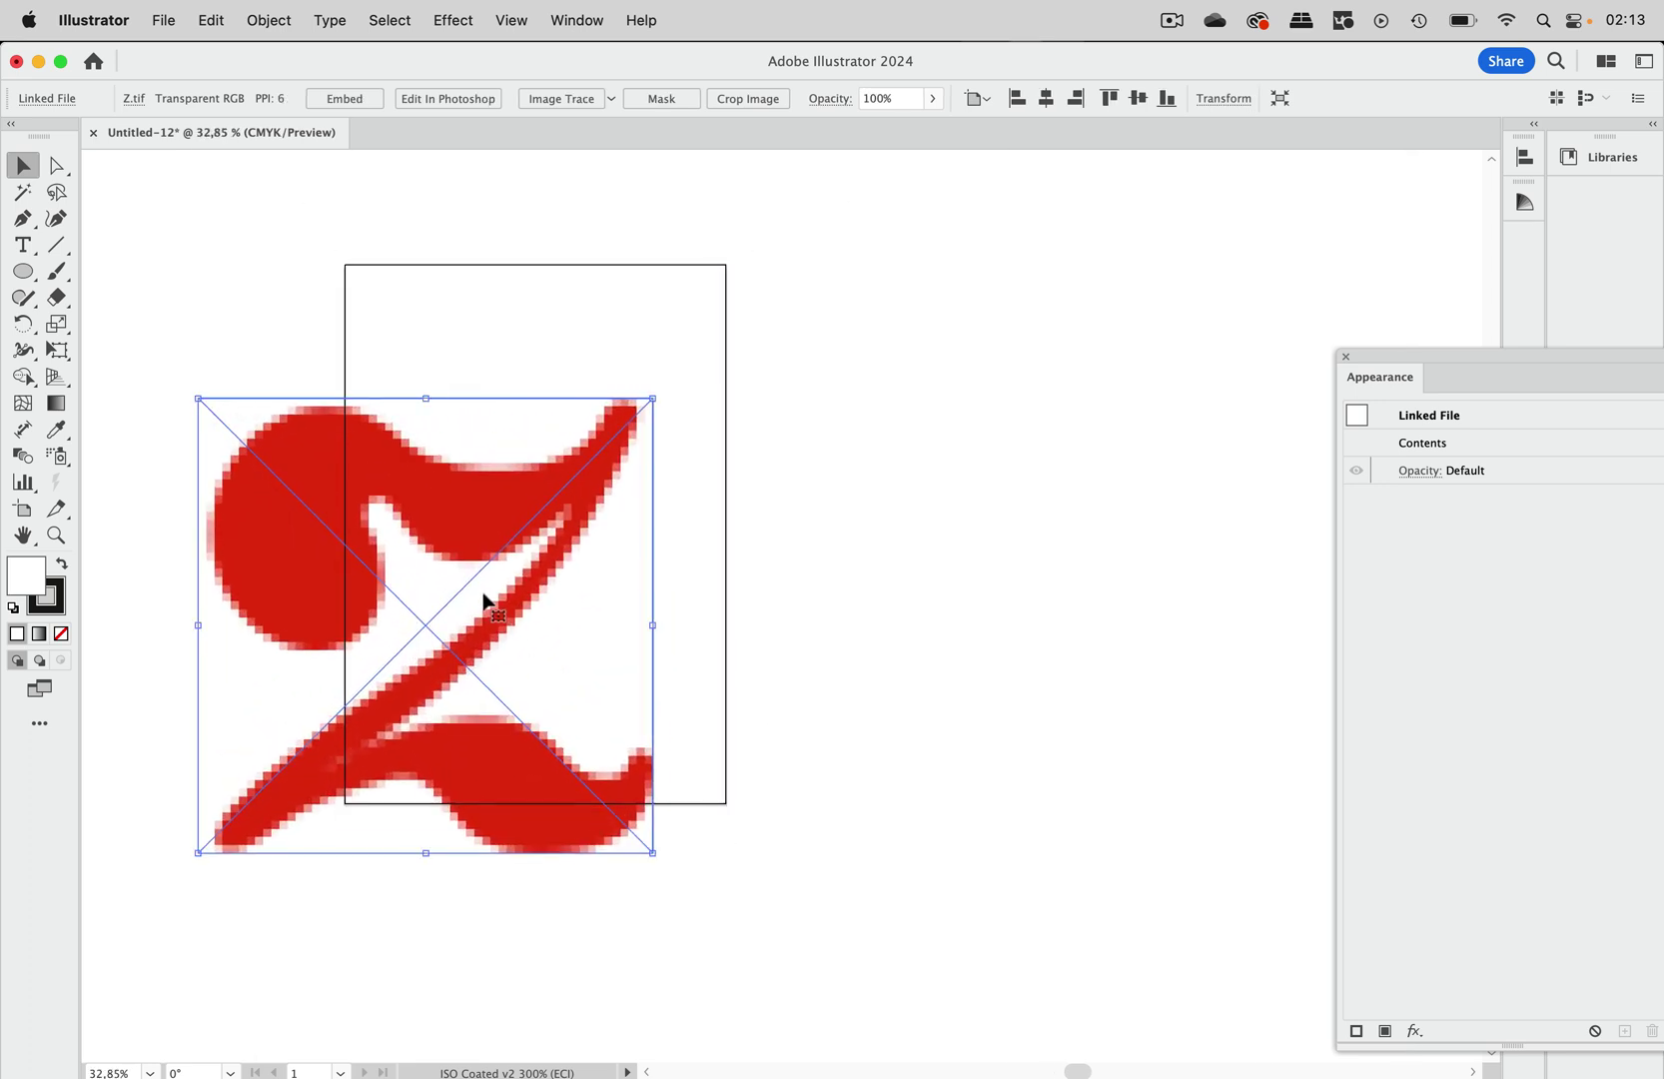
drag(484, 587, 618, 445)
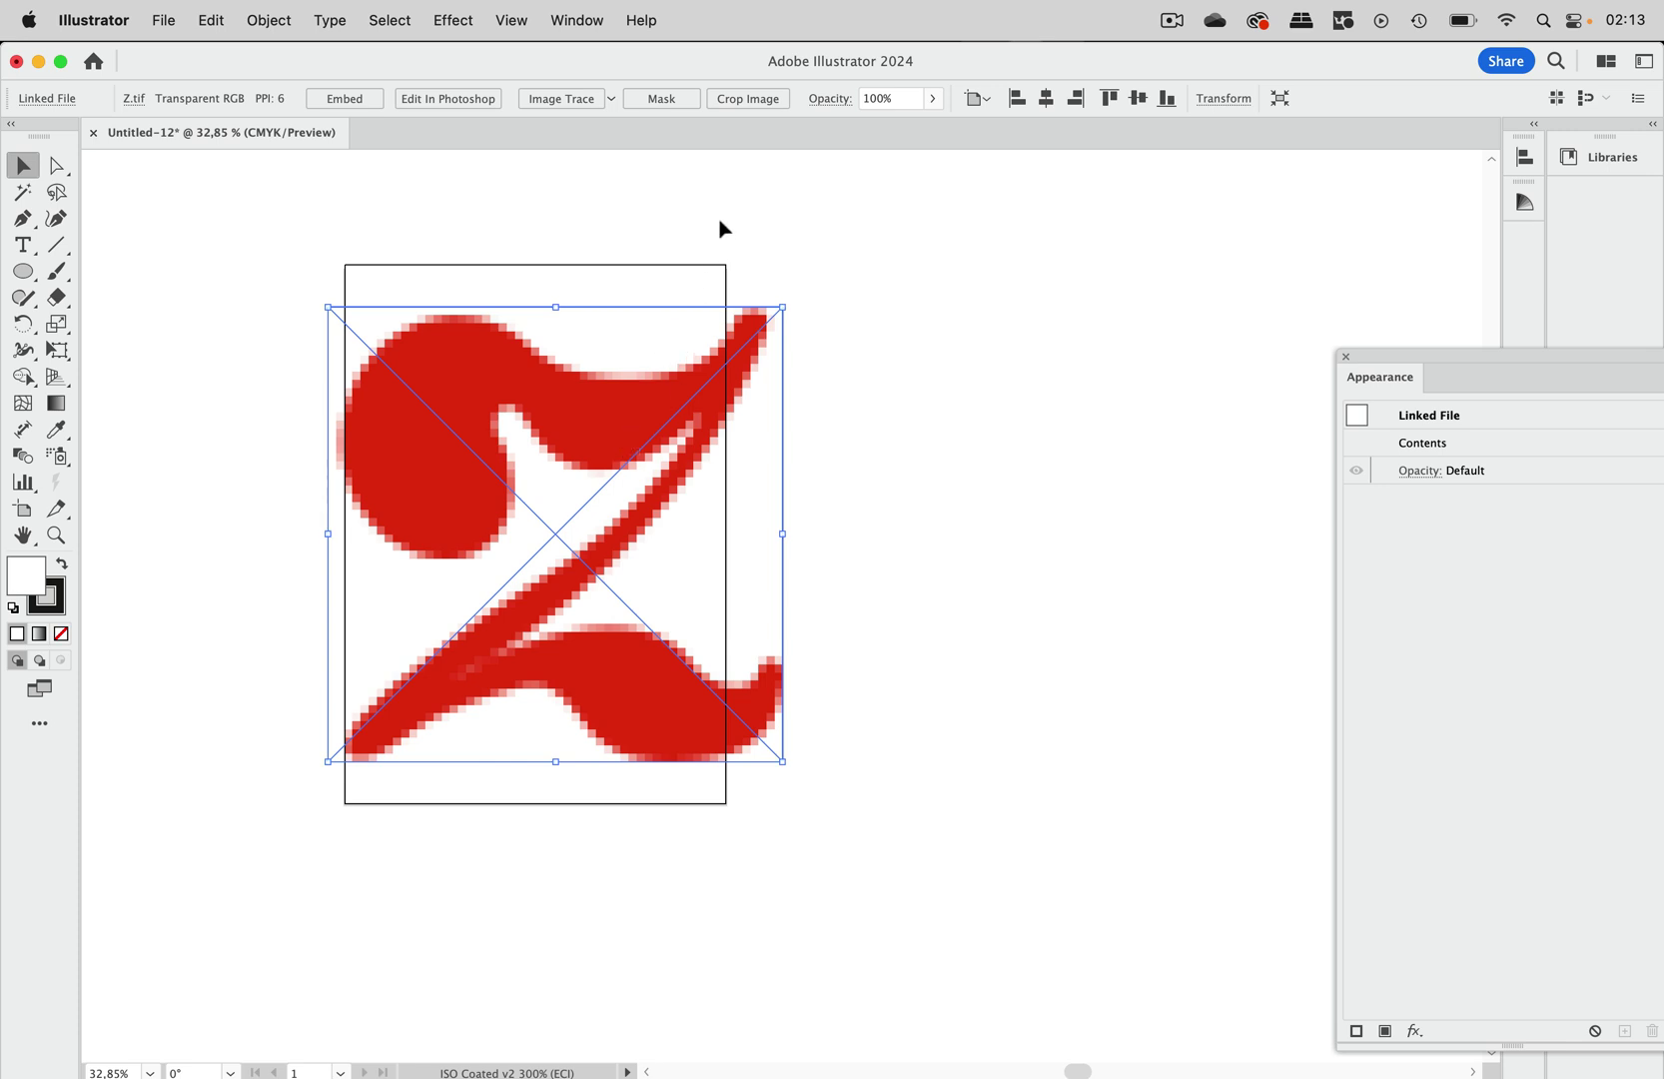
Step: Embed Z.tif with Convert Layers to Objects, yielding a smooth vector Z clip group
click(350, 100)
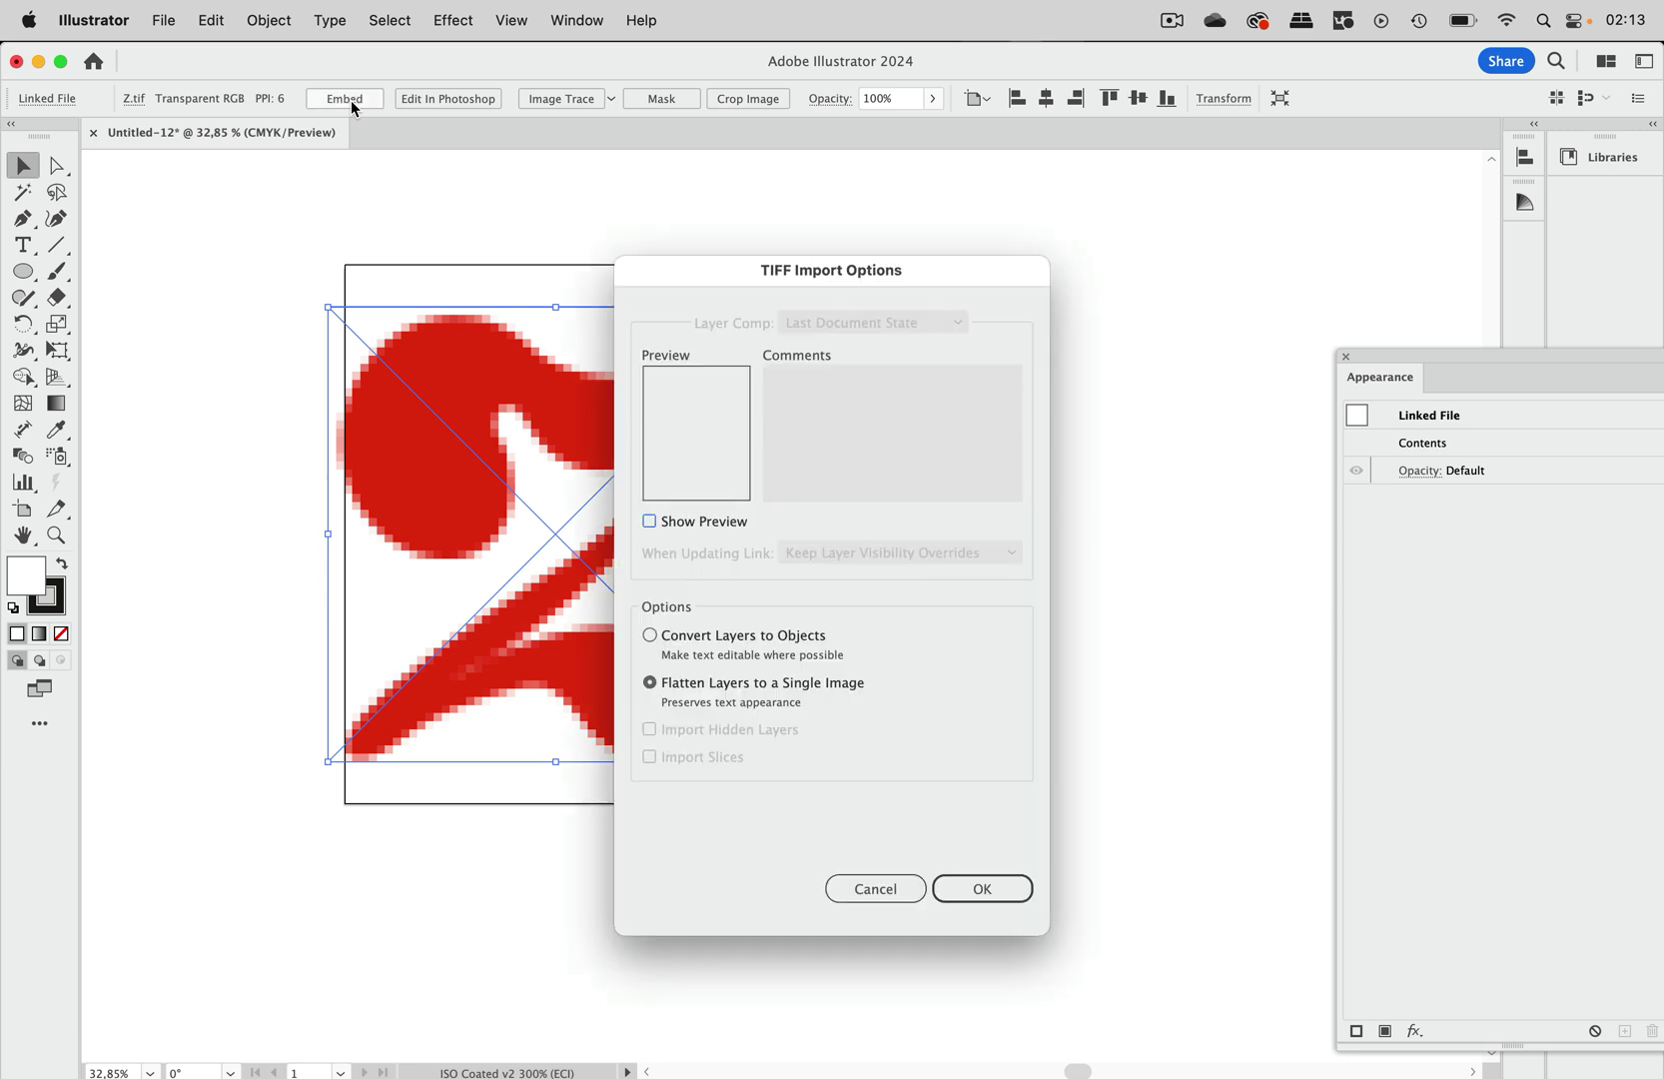
drag(768, 274, 640, 169)
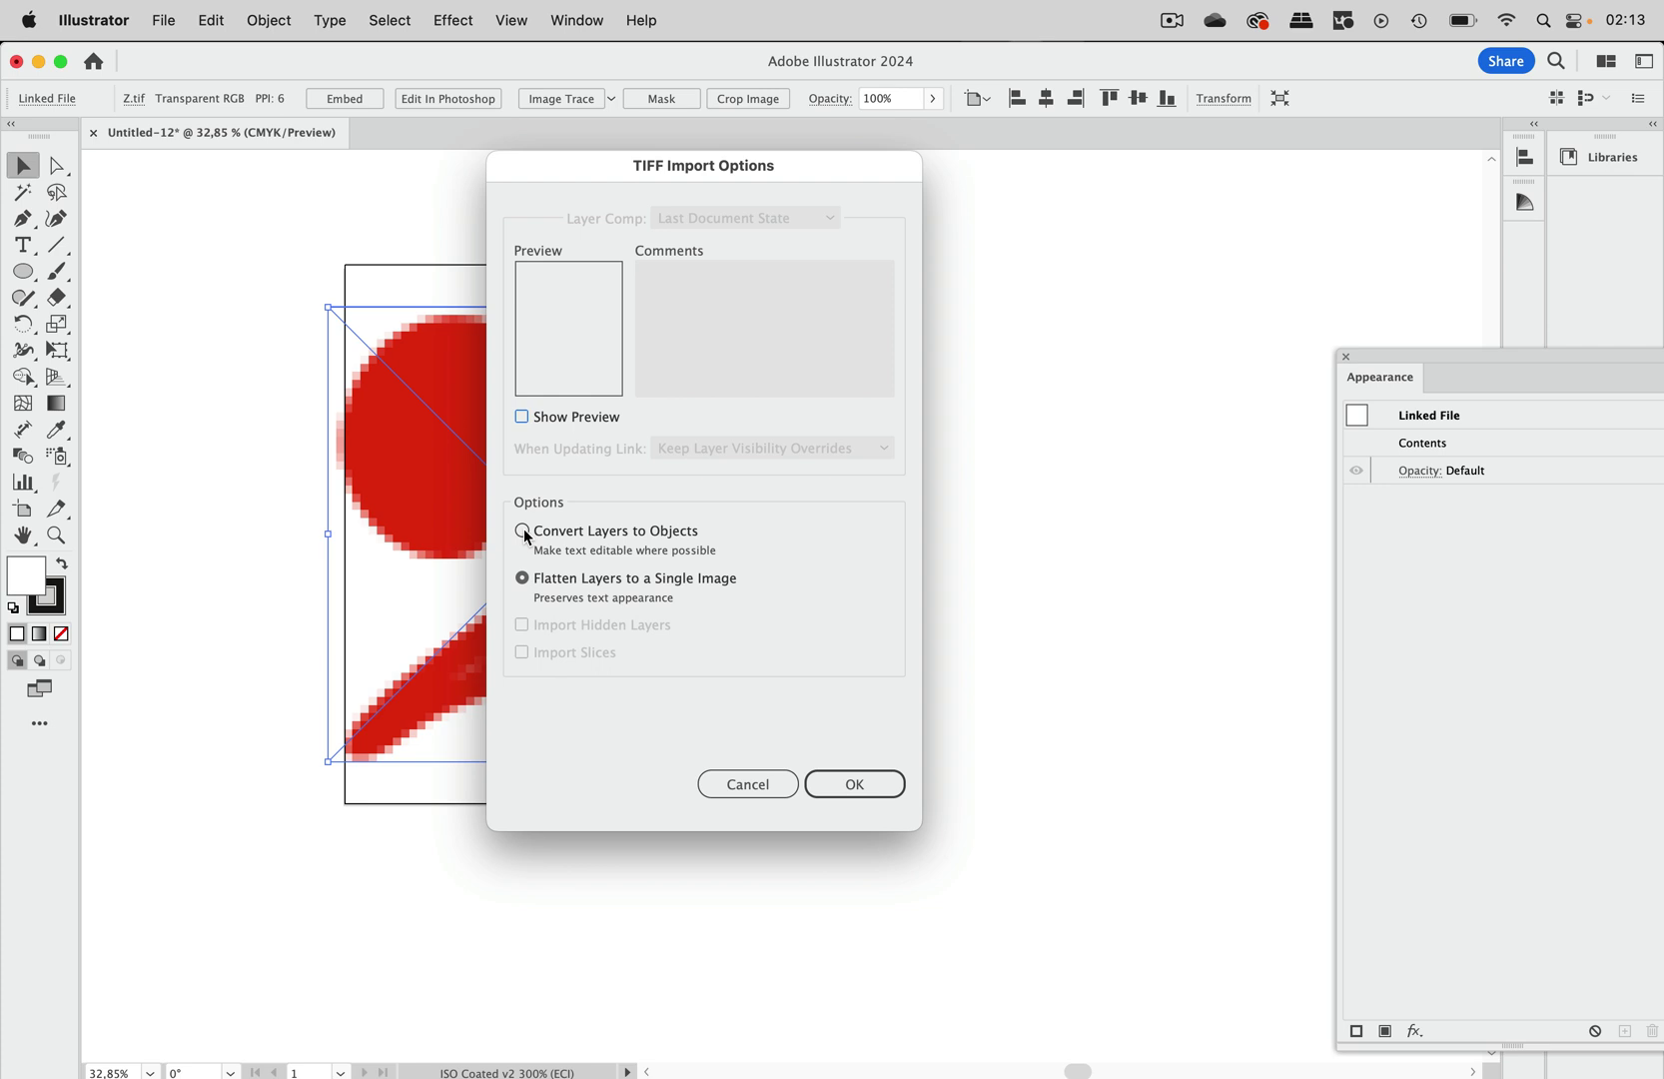
click(525, 528)
click(848, 785)
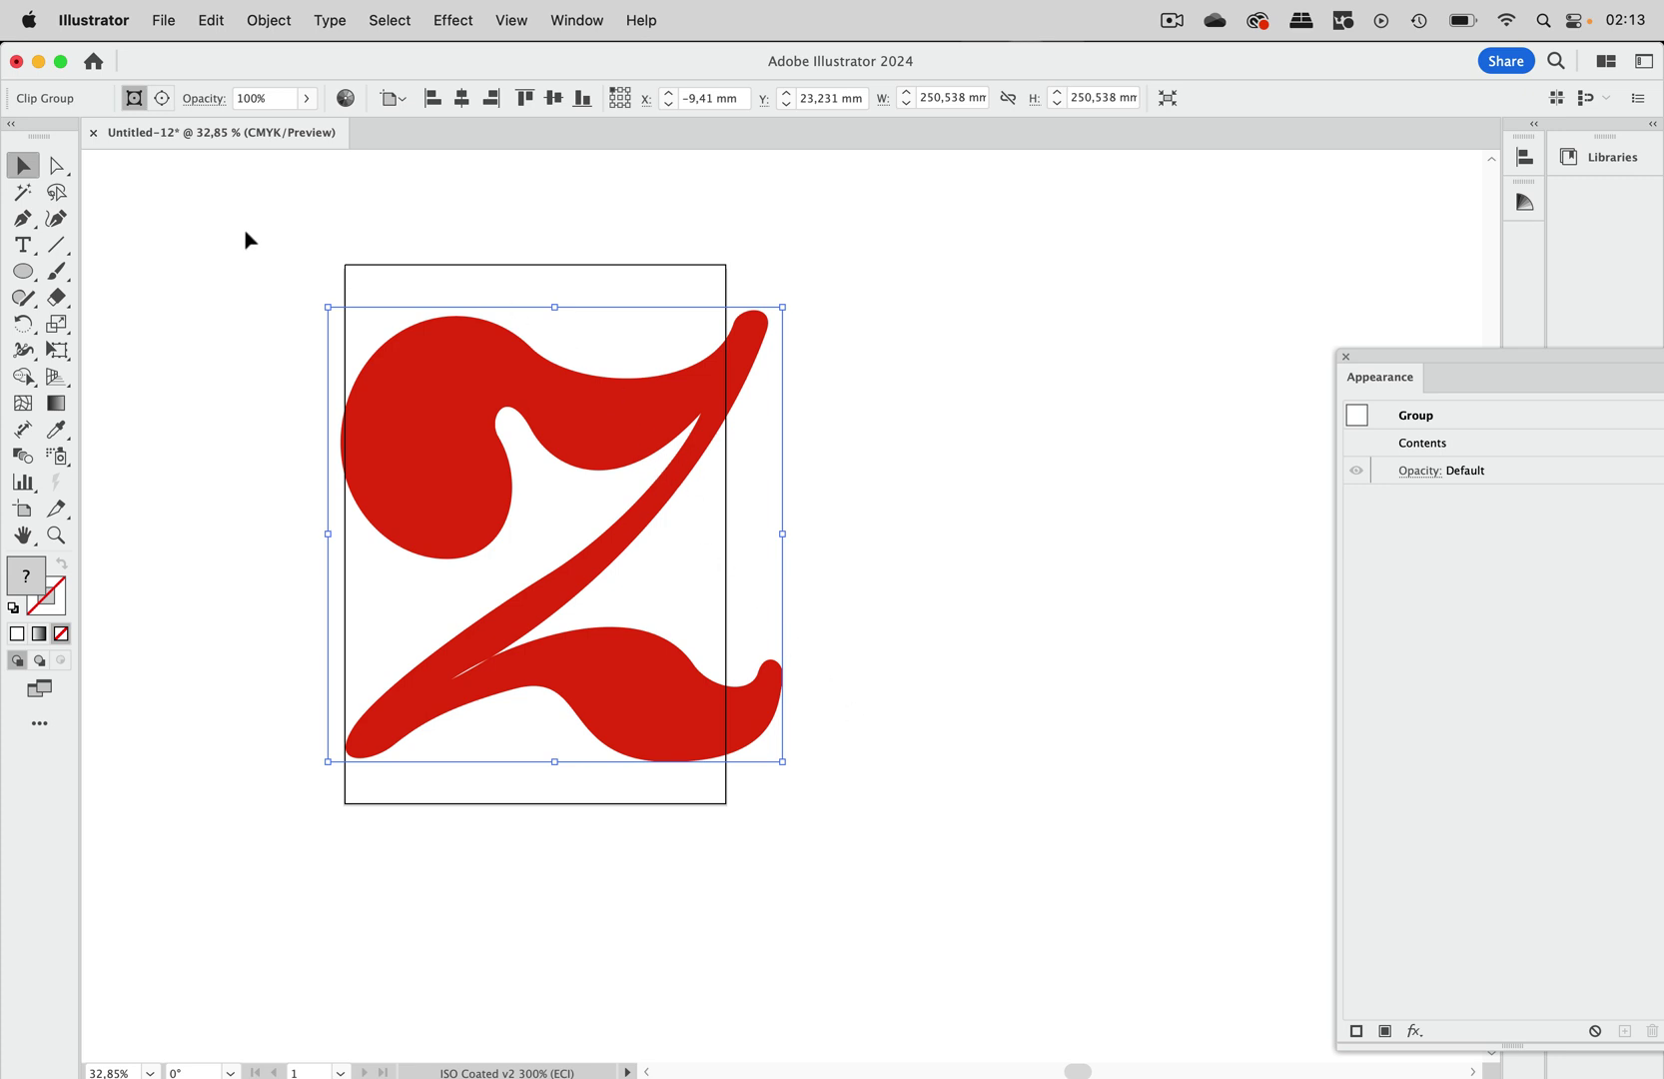
scroll(562, 388, up, 3)
scroll(562, 387, up, 3)
scroll(564, 389, up, 3)
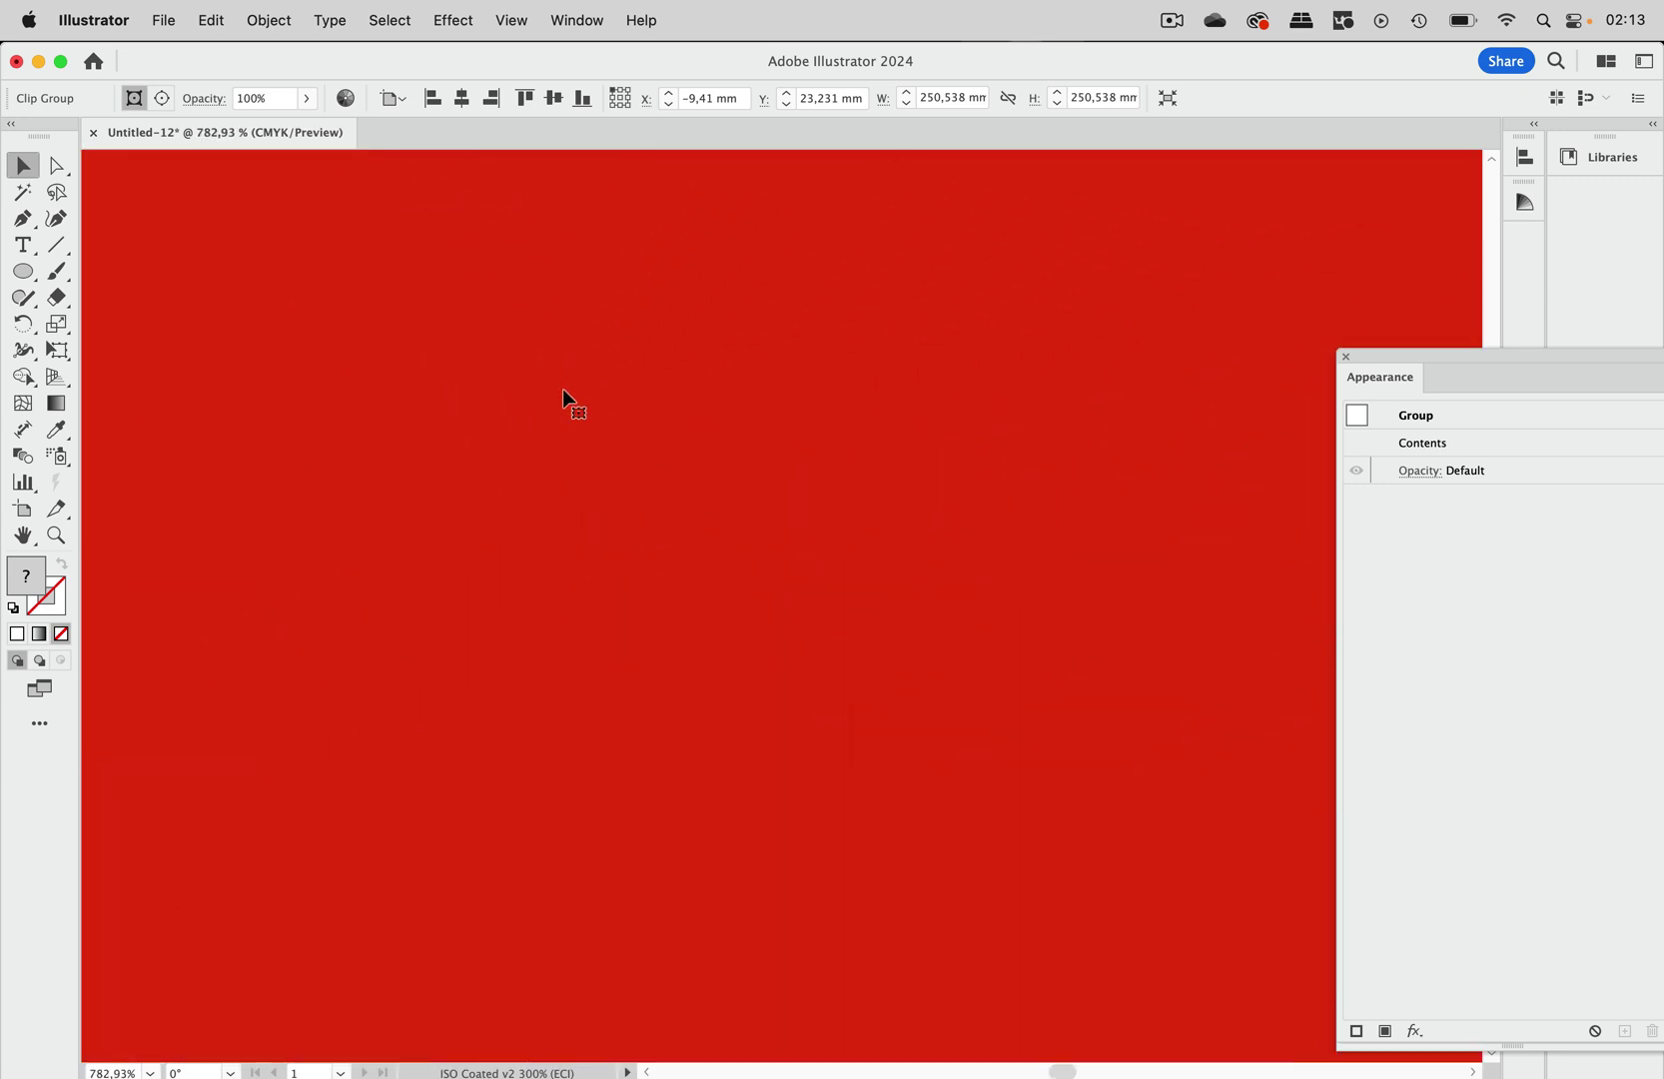
scroll(563, 388, down, 2)
scroll(557, 397, down, 3)
scroll(558, 397, down, 3)
scroll(559, 396, down, 2)
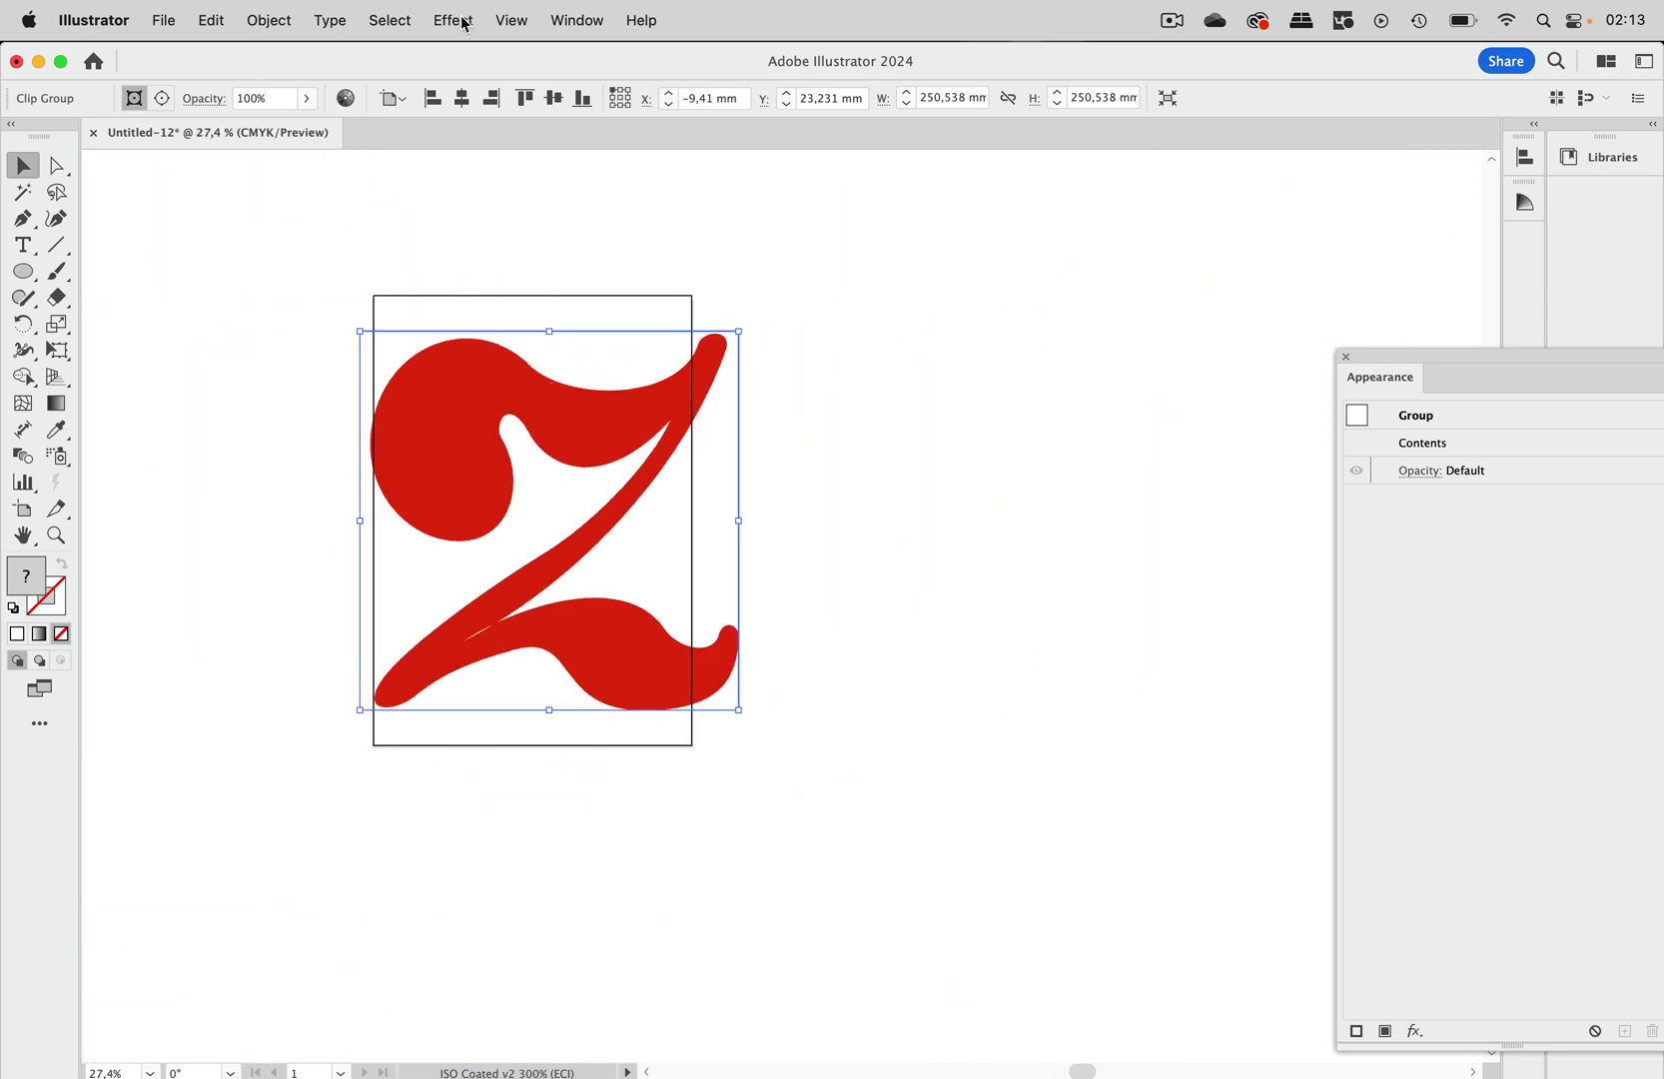
click(511, 19)
click(521, 85)
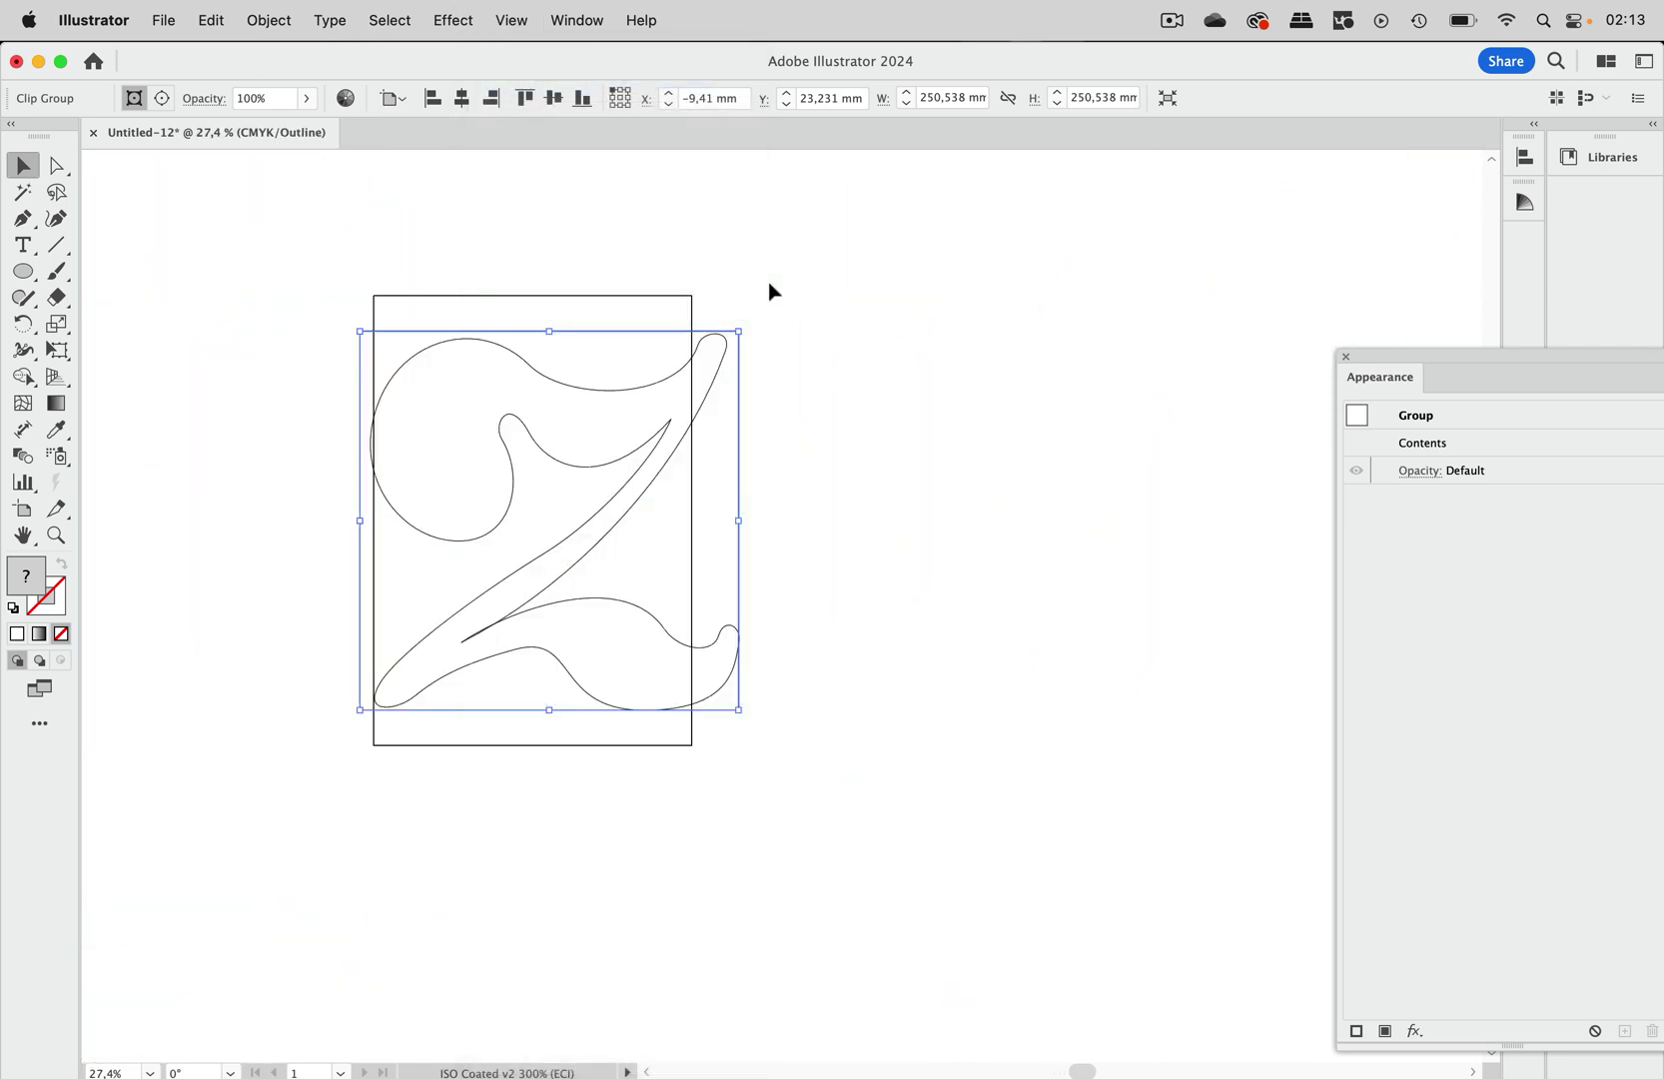
click(809, 338)
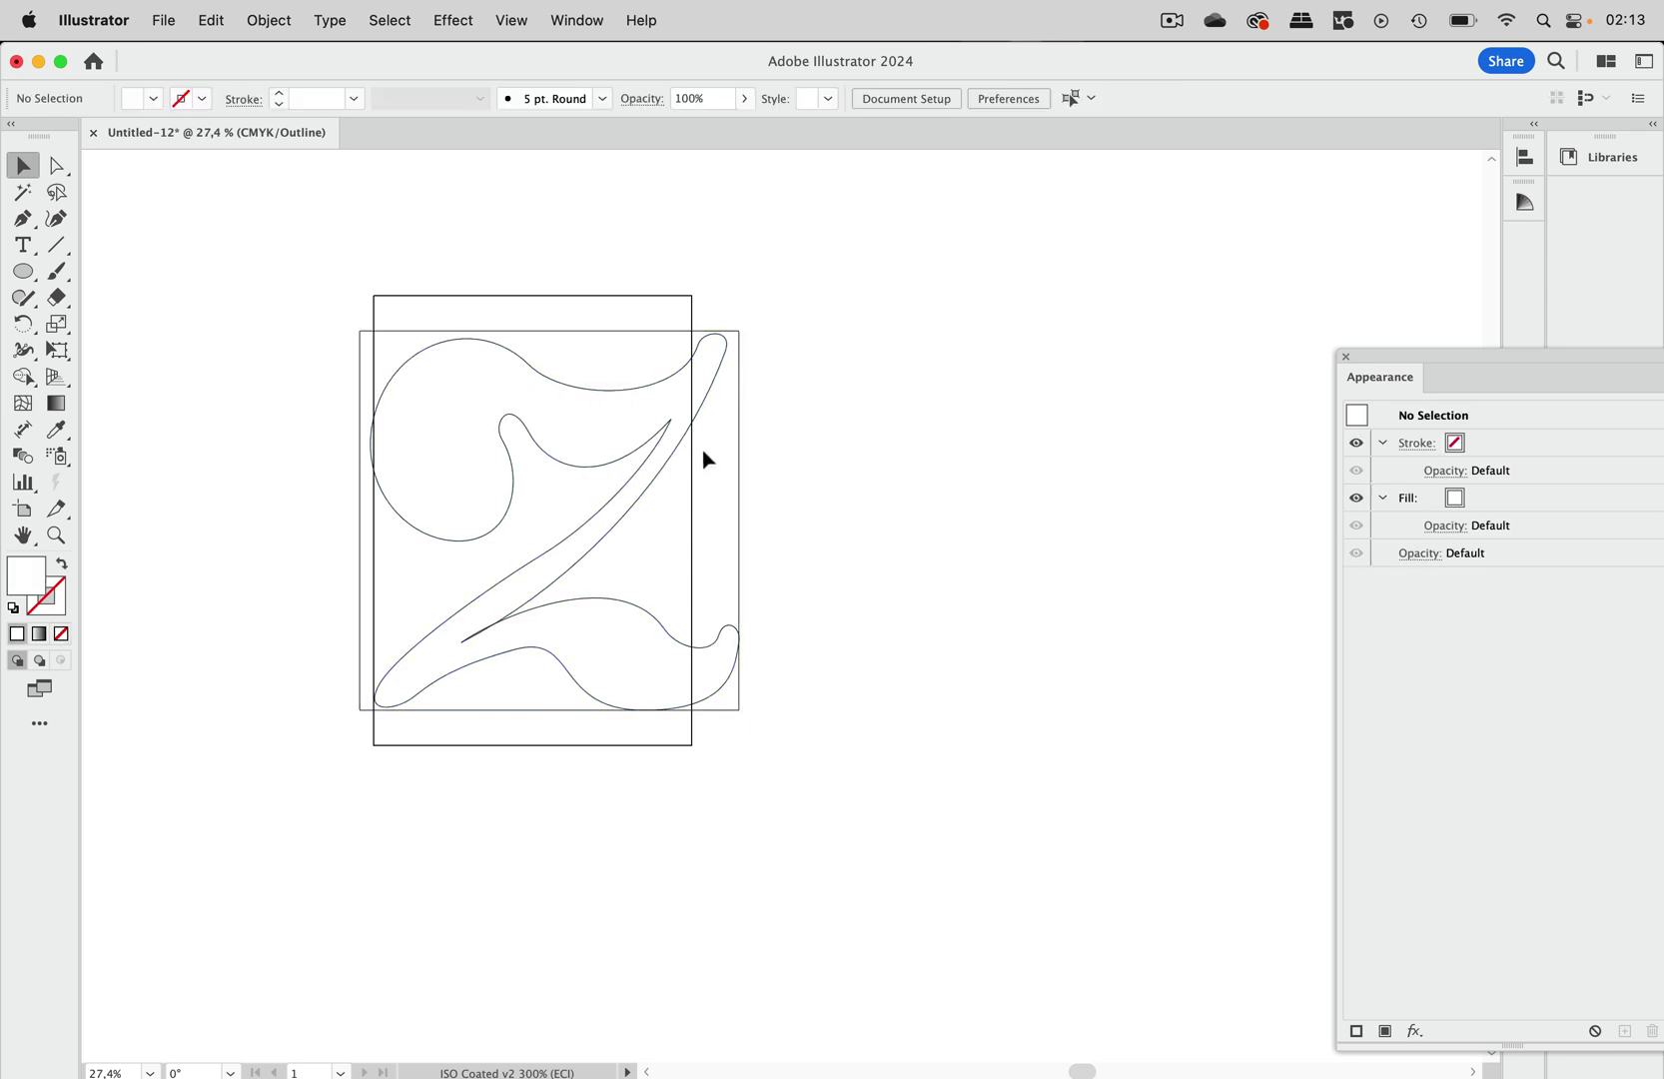
click(512, 20)
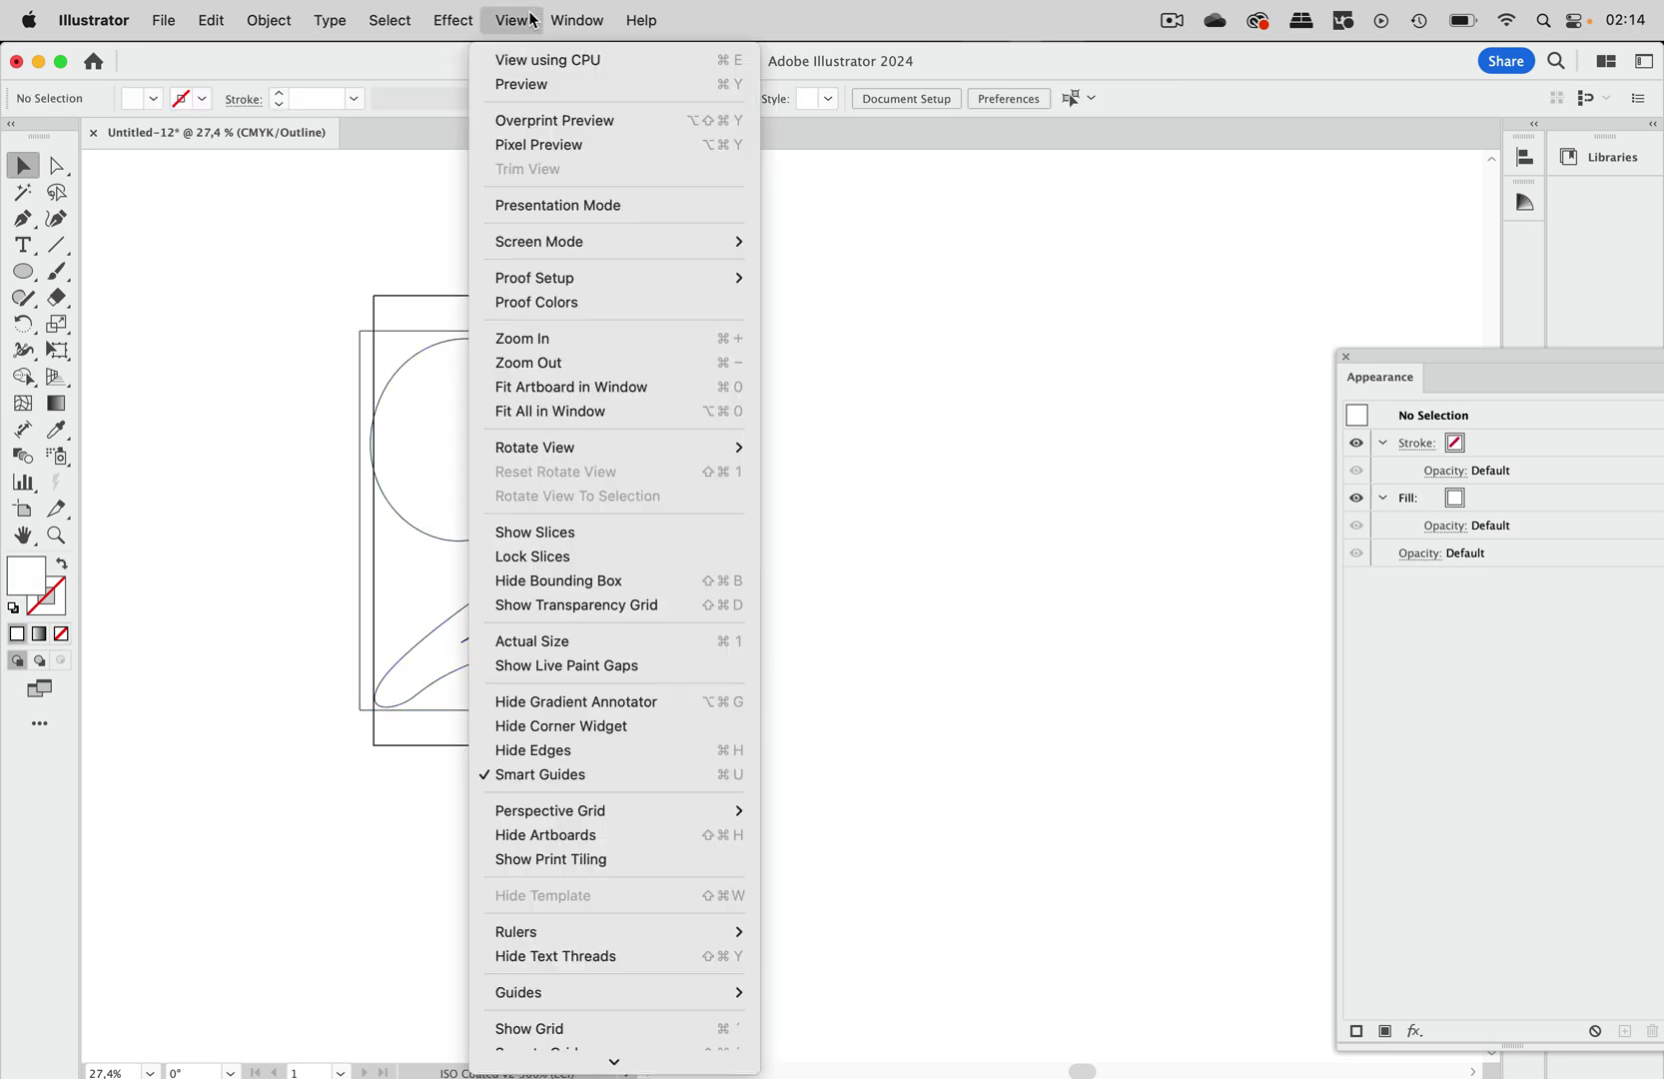
click(544, 85)
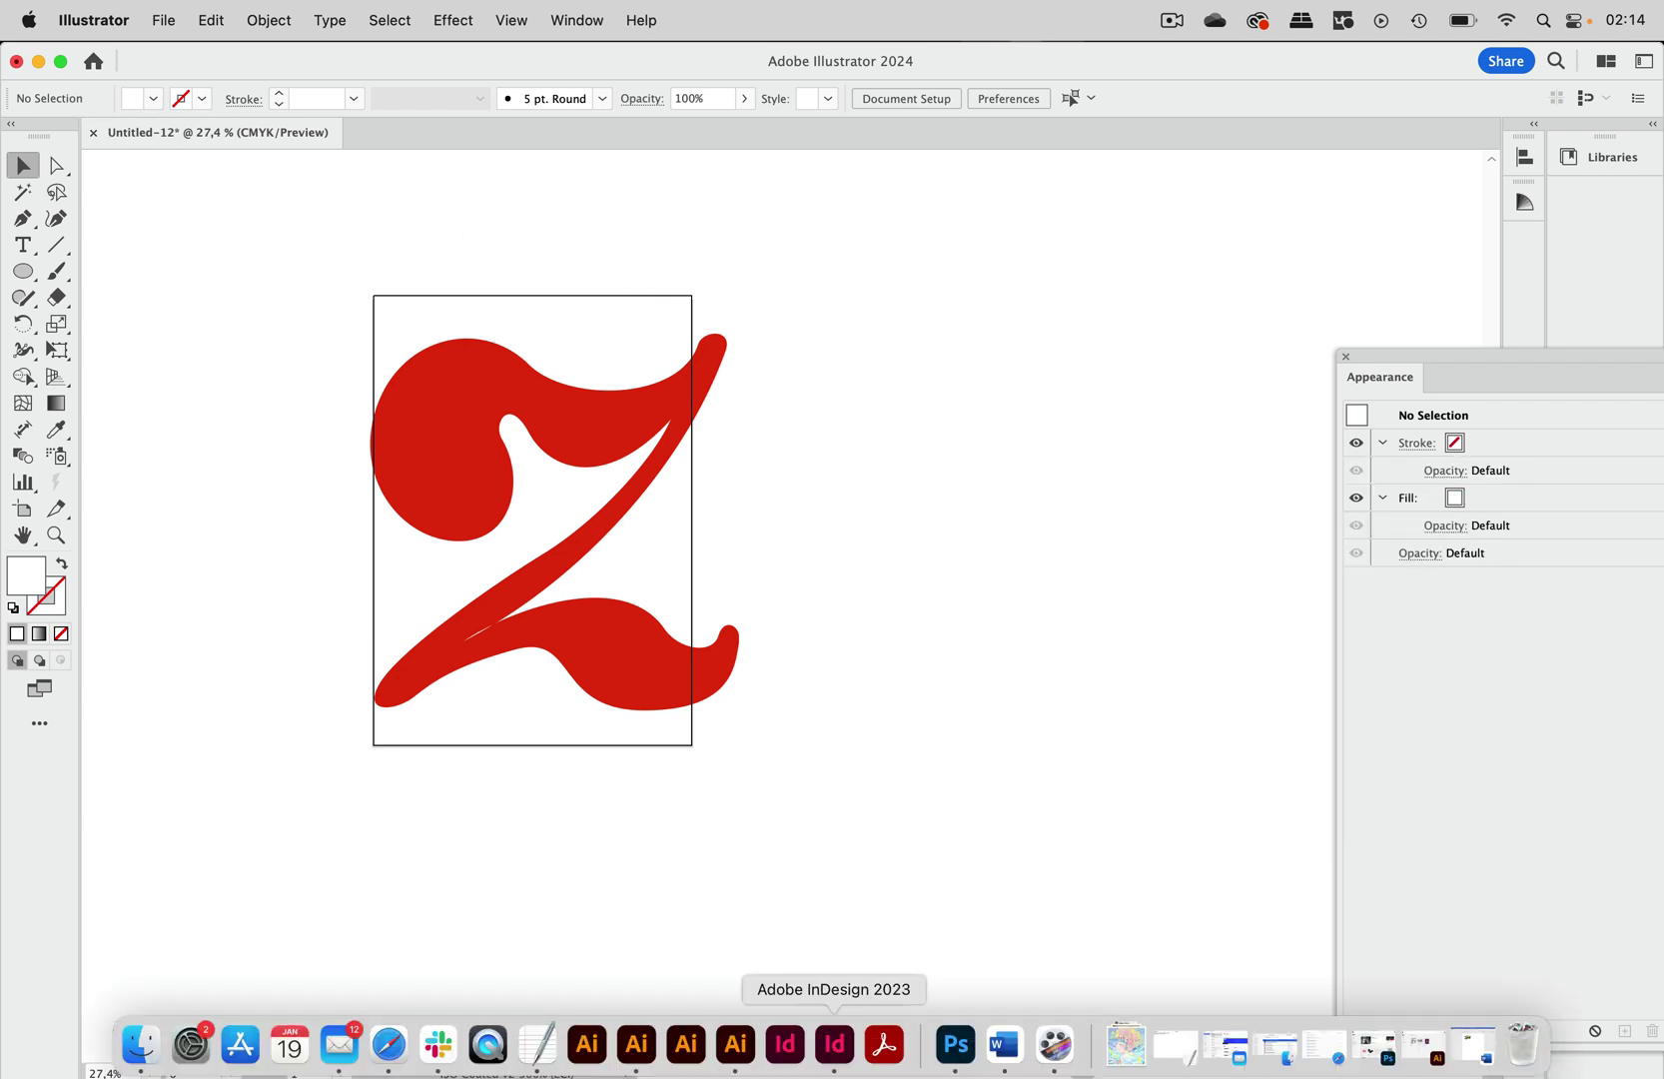
Step: Place logo.jpg (the red 2) onto the blank InDesign page as a linked graphic frame
click(833, 1044)
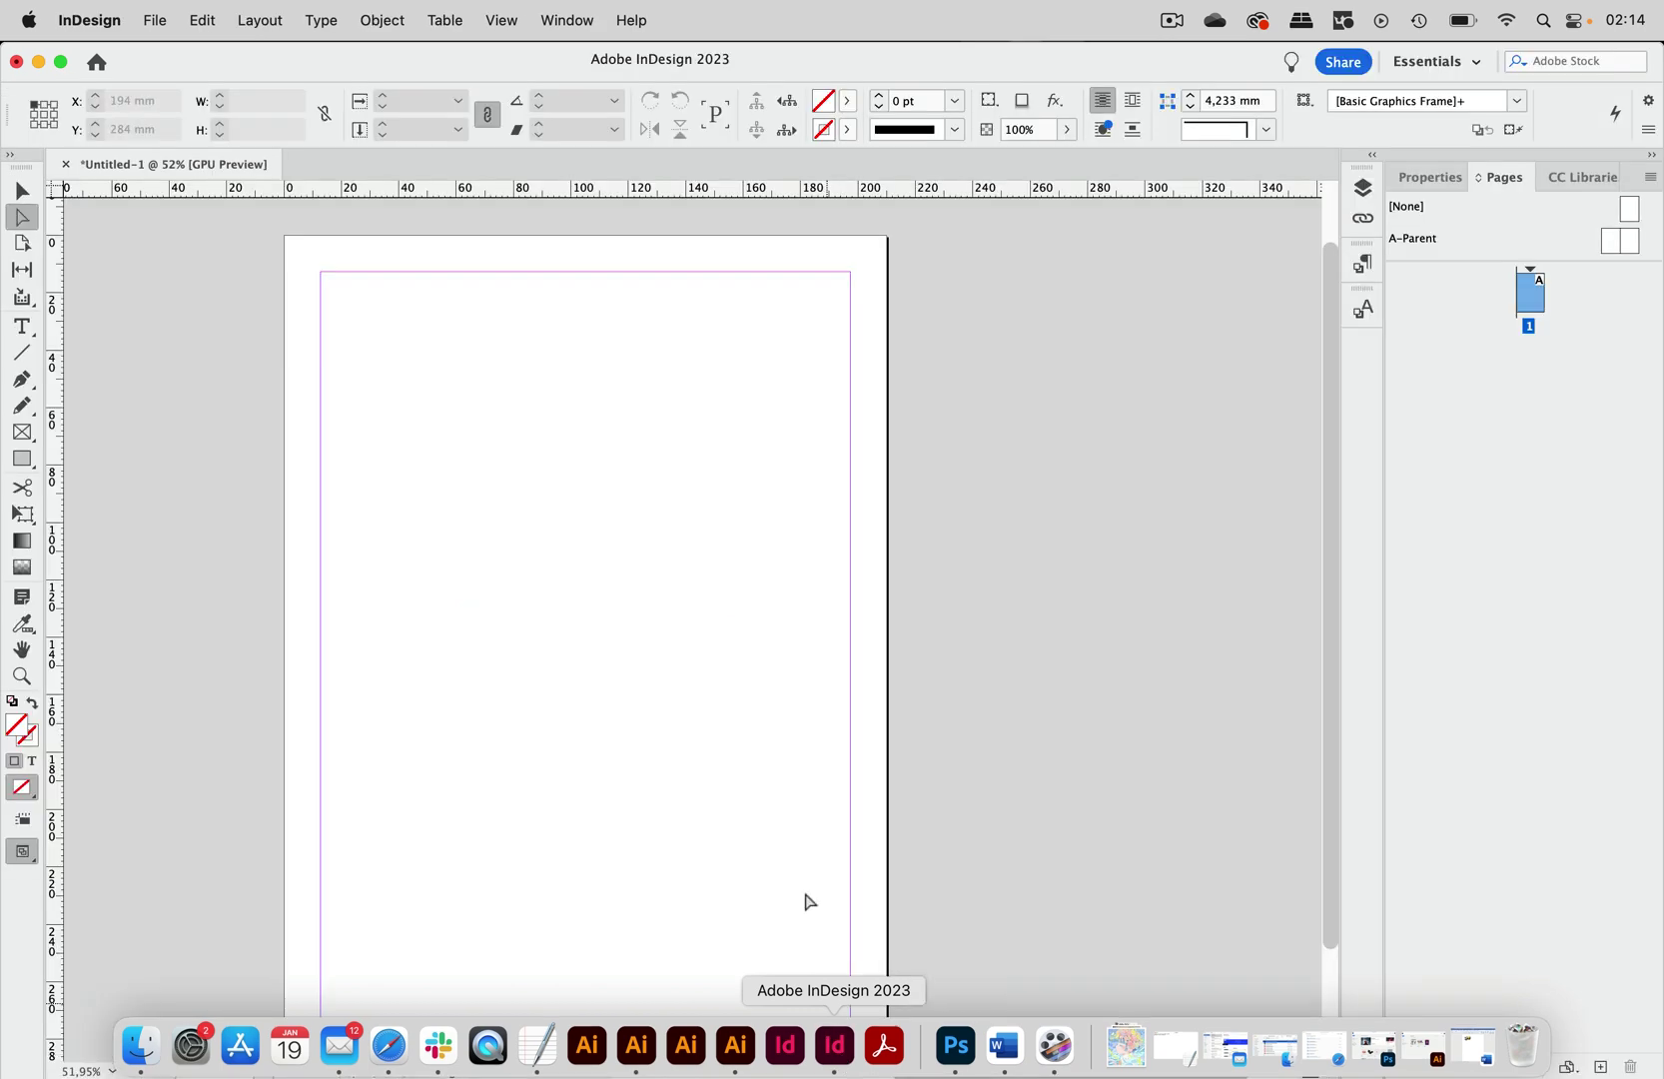
click(154, 20)
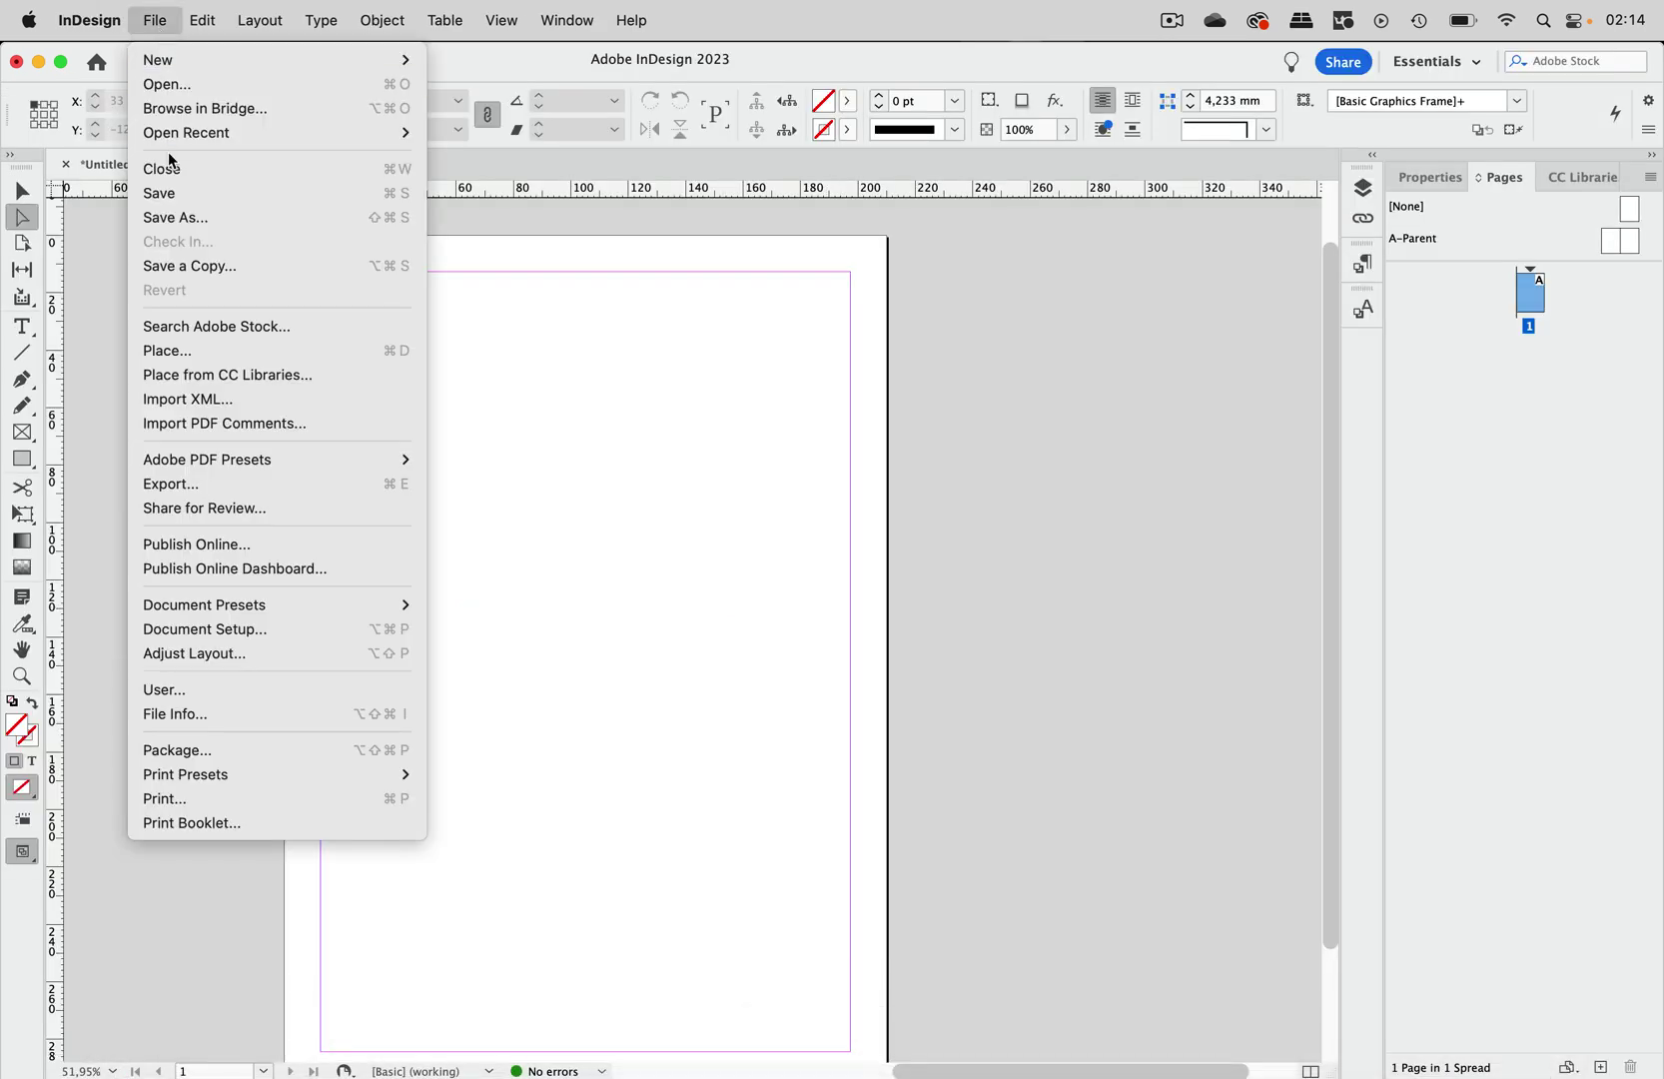
click(169, 350)
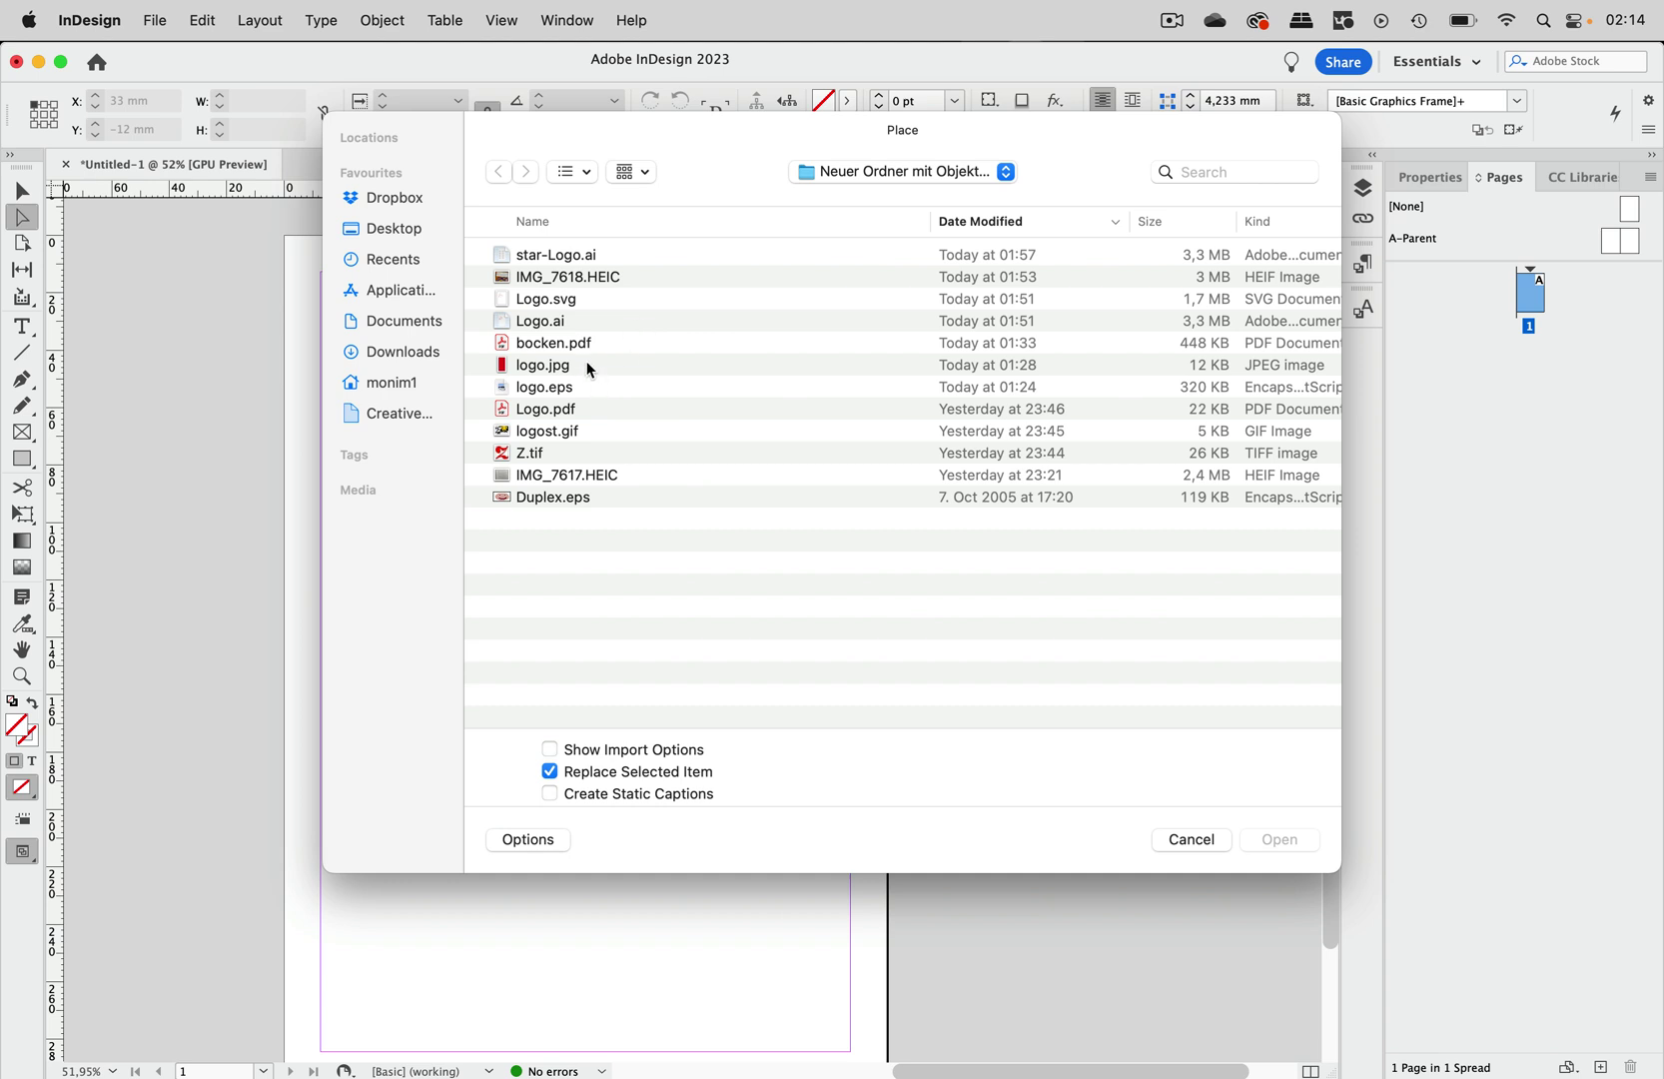
click(593, 367)
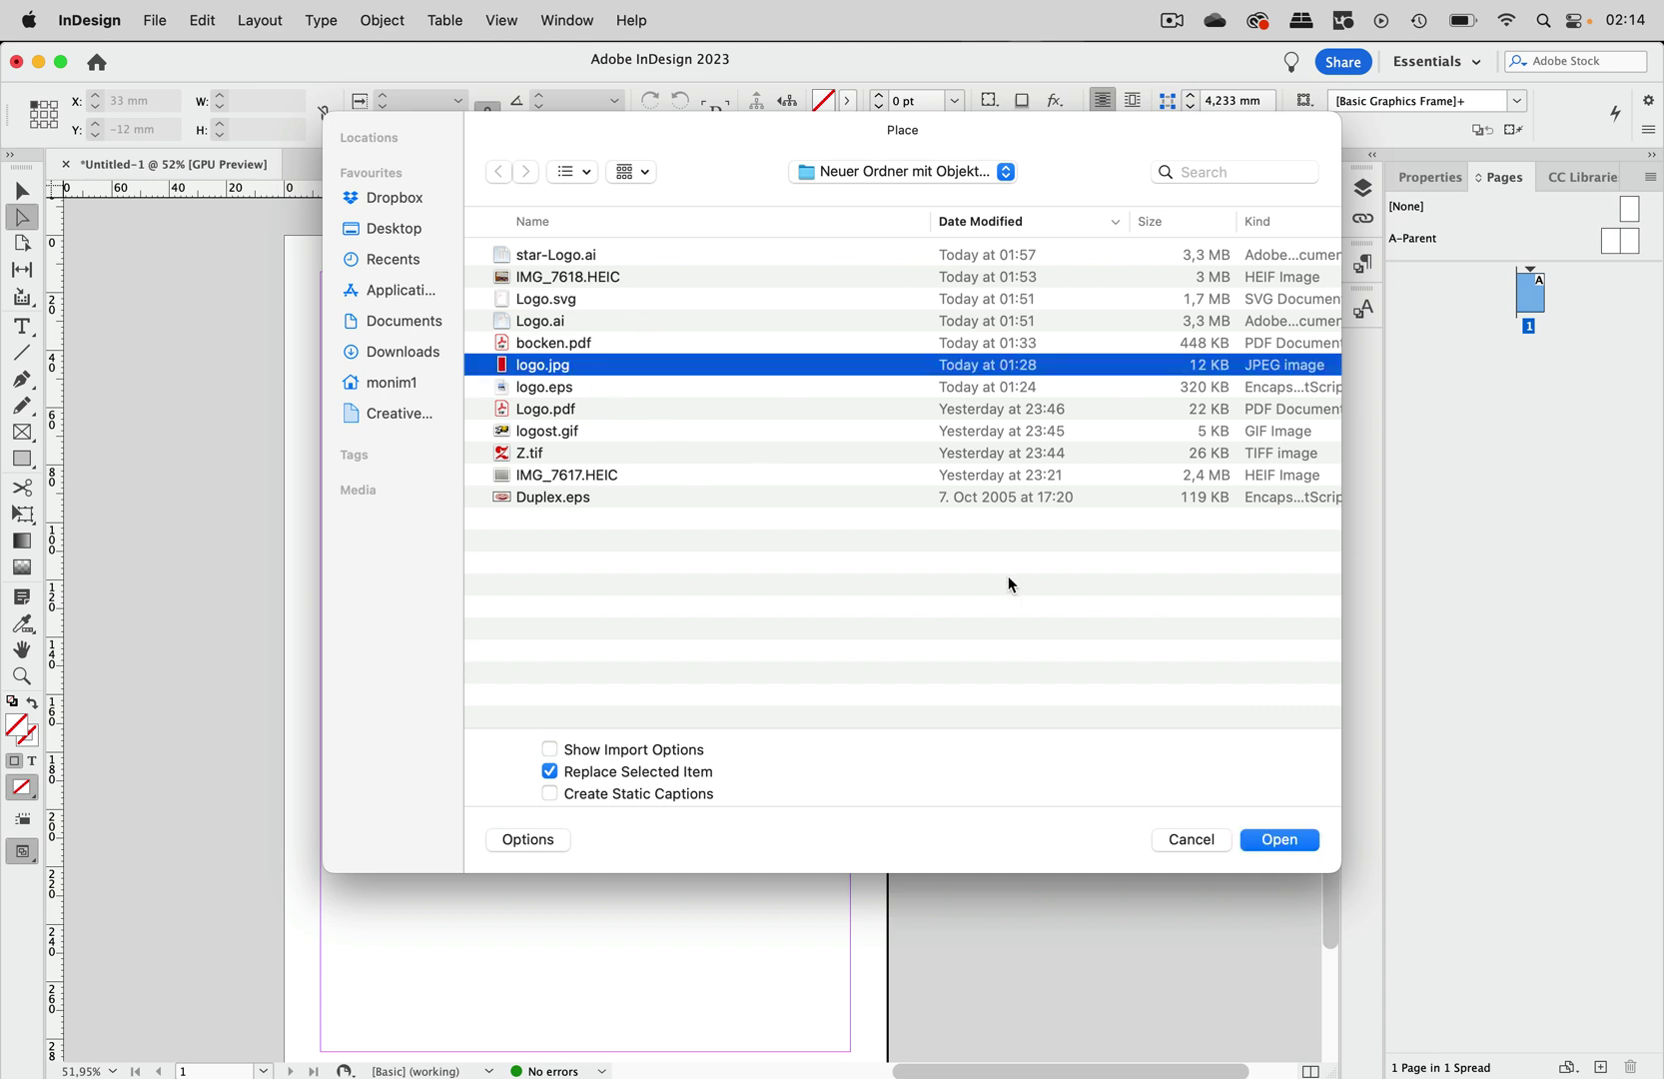
click(1280, 840)
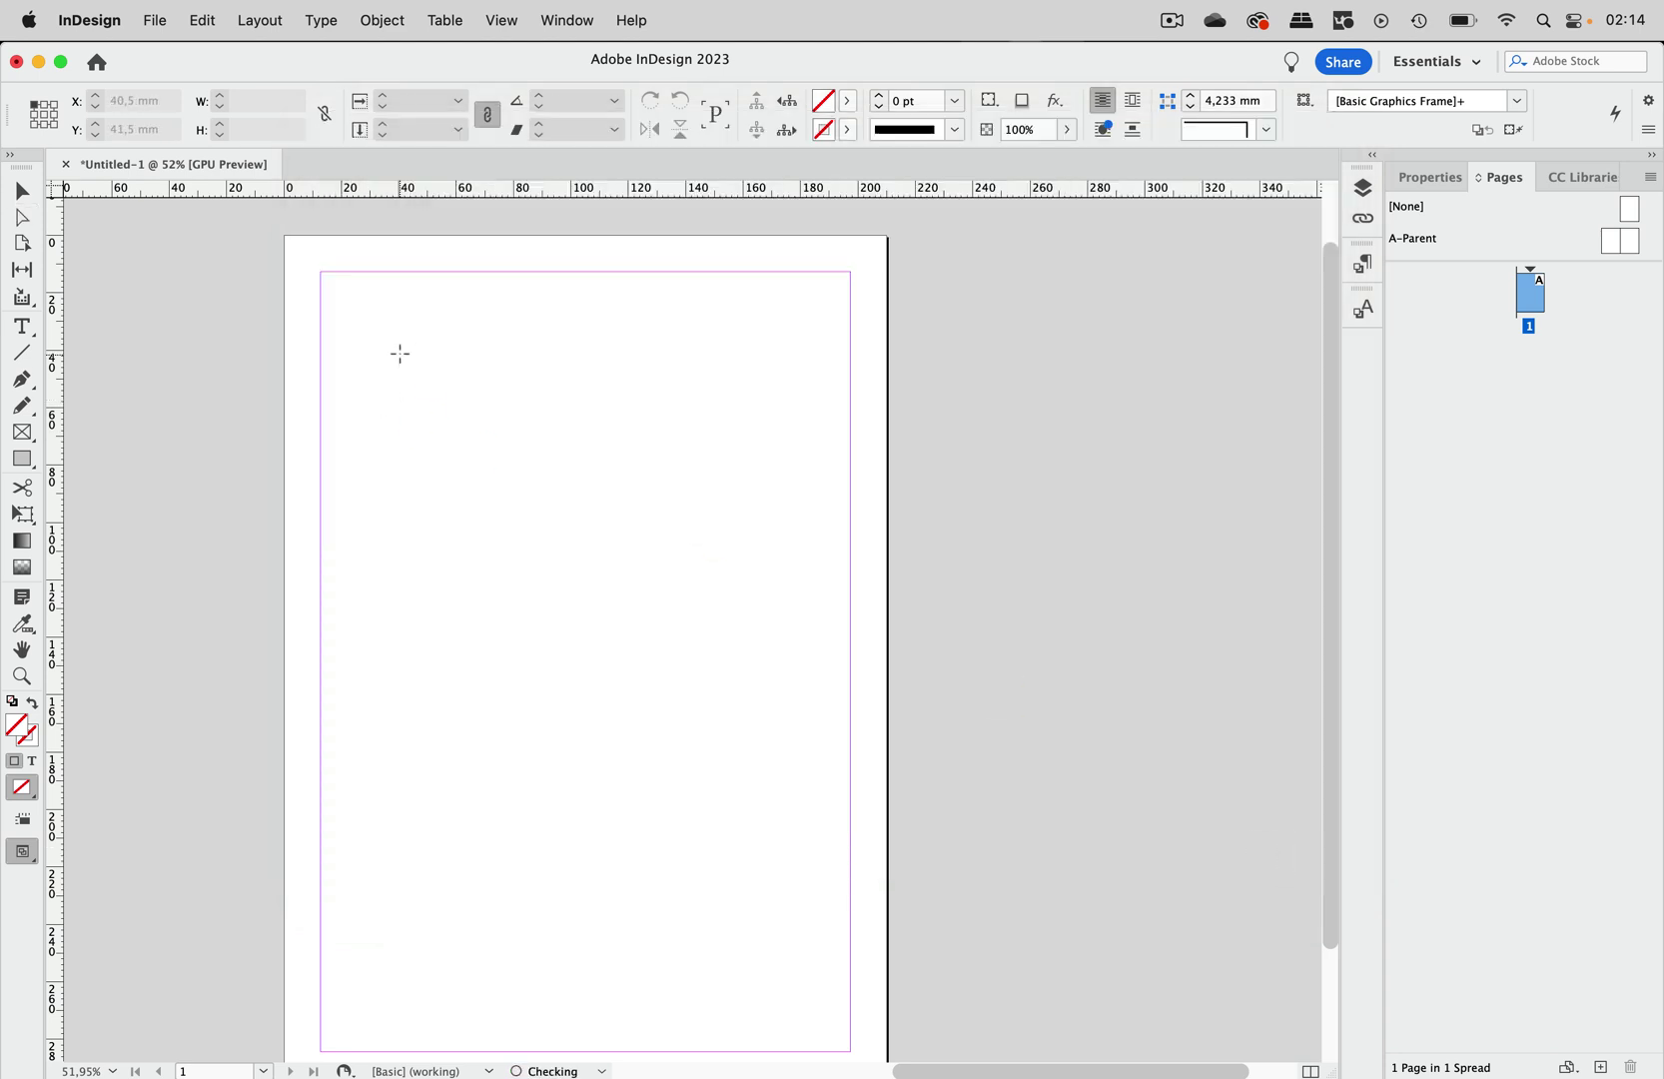
drag(401, 355, 795, 1012)
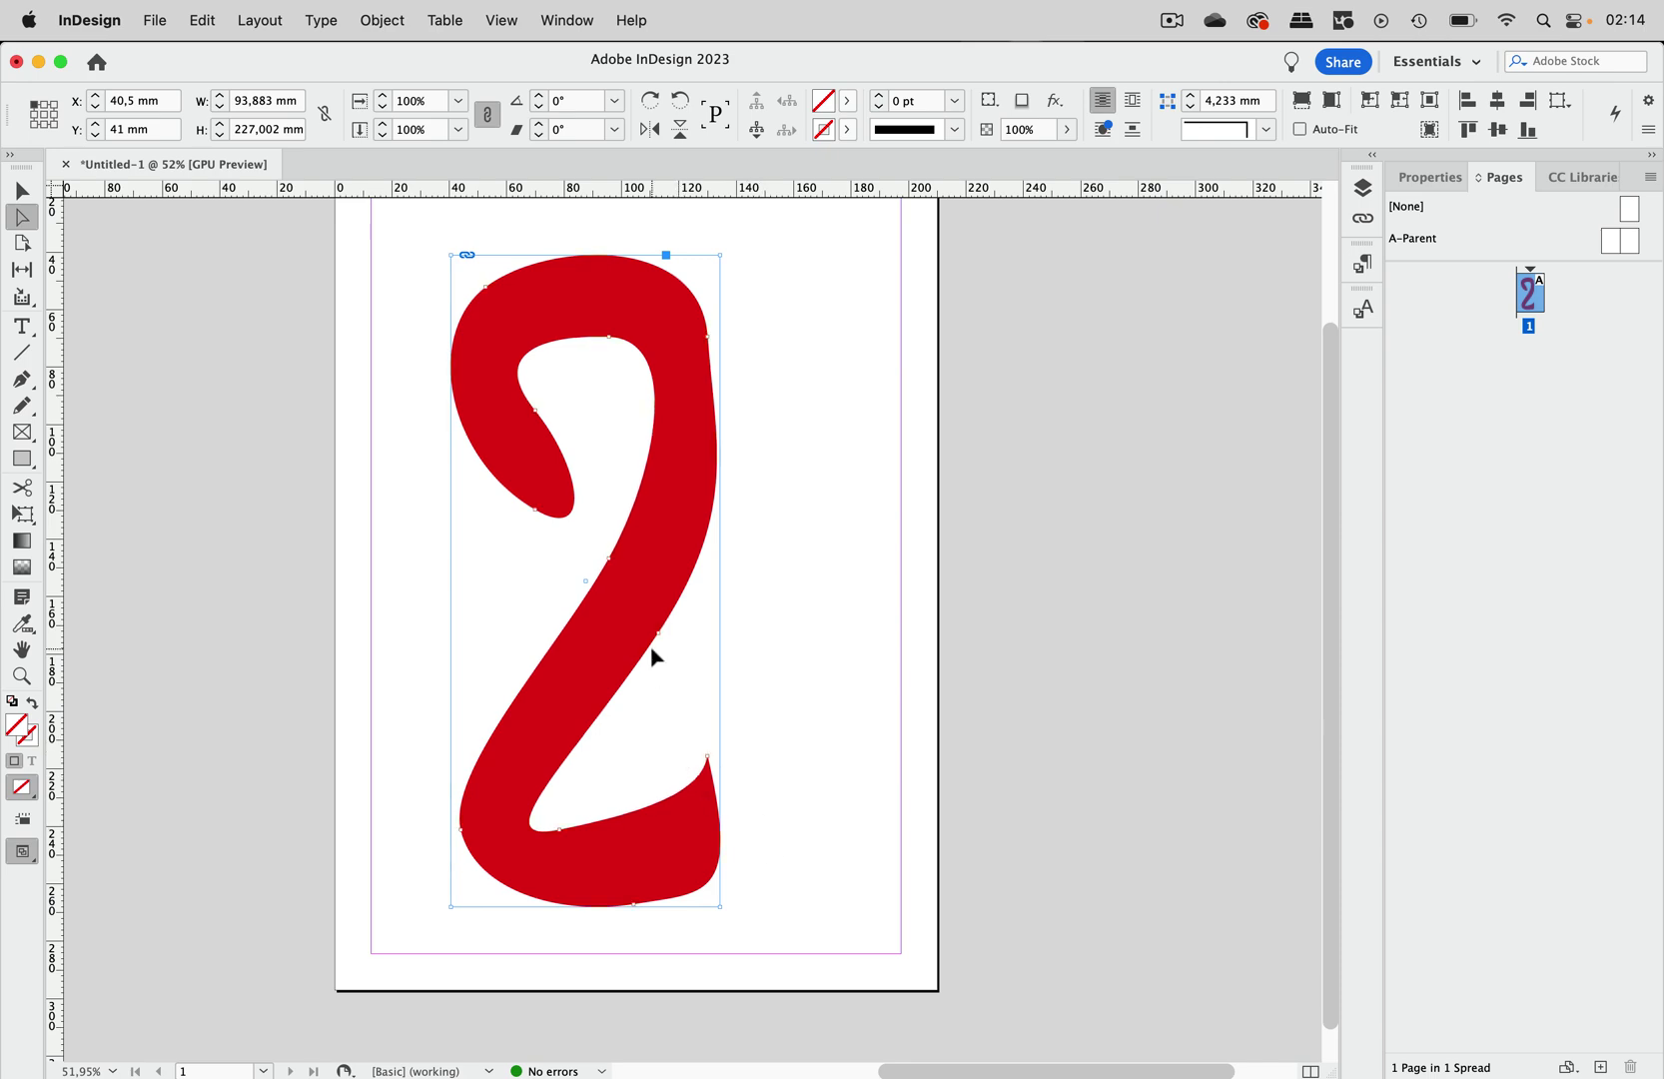
scroll(650, 644, up, 4)
scroll(650, 646, down, 6)
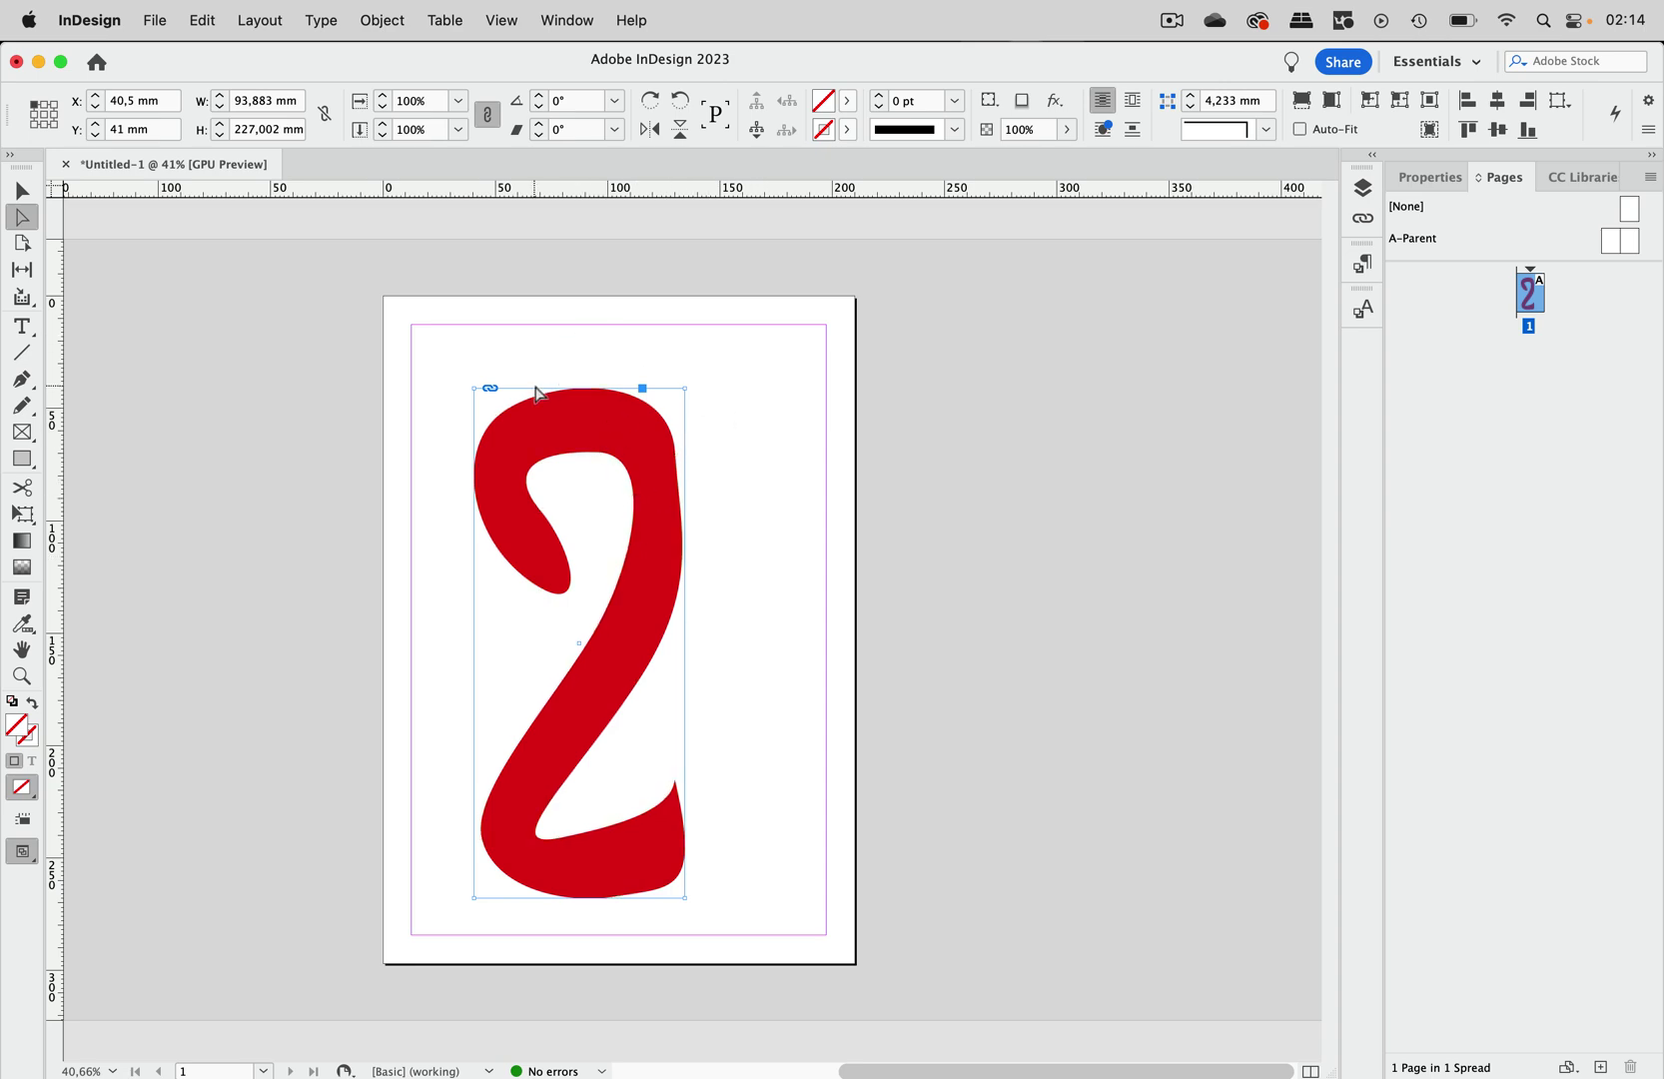
scroll(536, 393, up, 5)
scroll(536, 392, up, 3)
scroll(545, 393, up, 2)
scroll(546, 393, down, 5)
scroll(545, 394, down, 3)
scroll(547, 392, up, 2)
scroll(546, 393, down, 2)
scroll(547, 393, up, 2)
scroll(546, 393, down, 3)
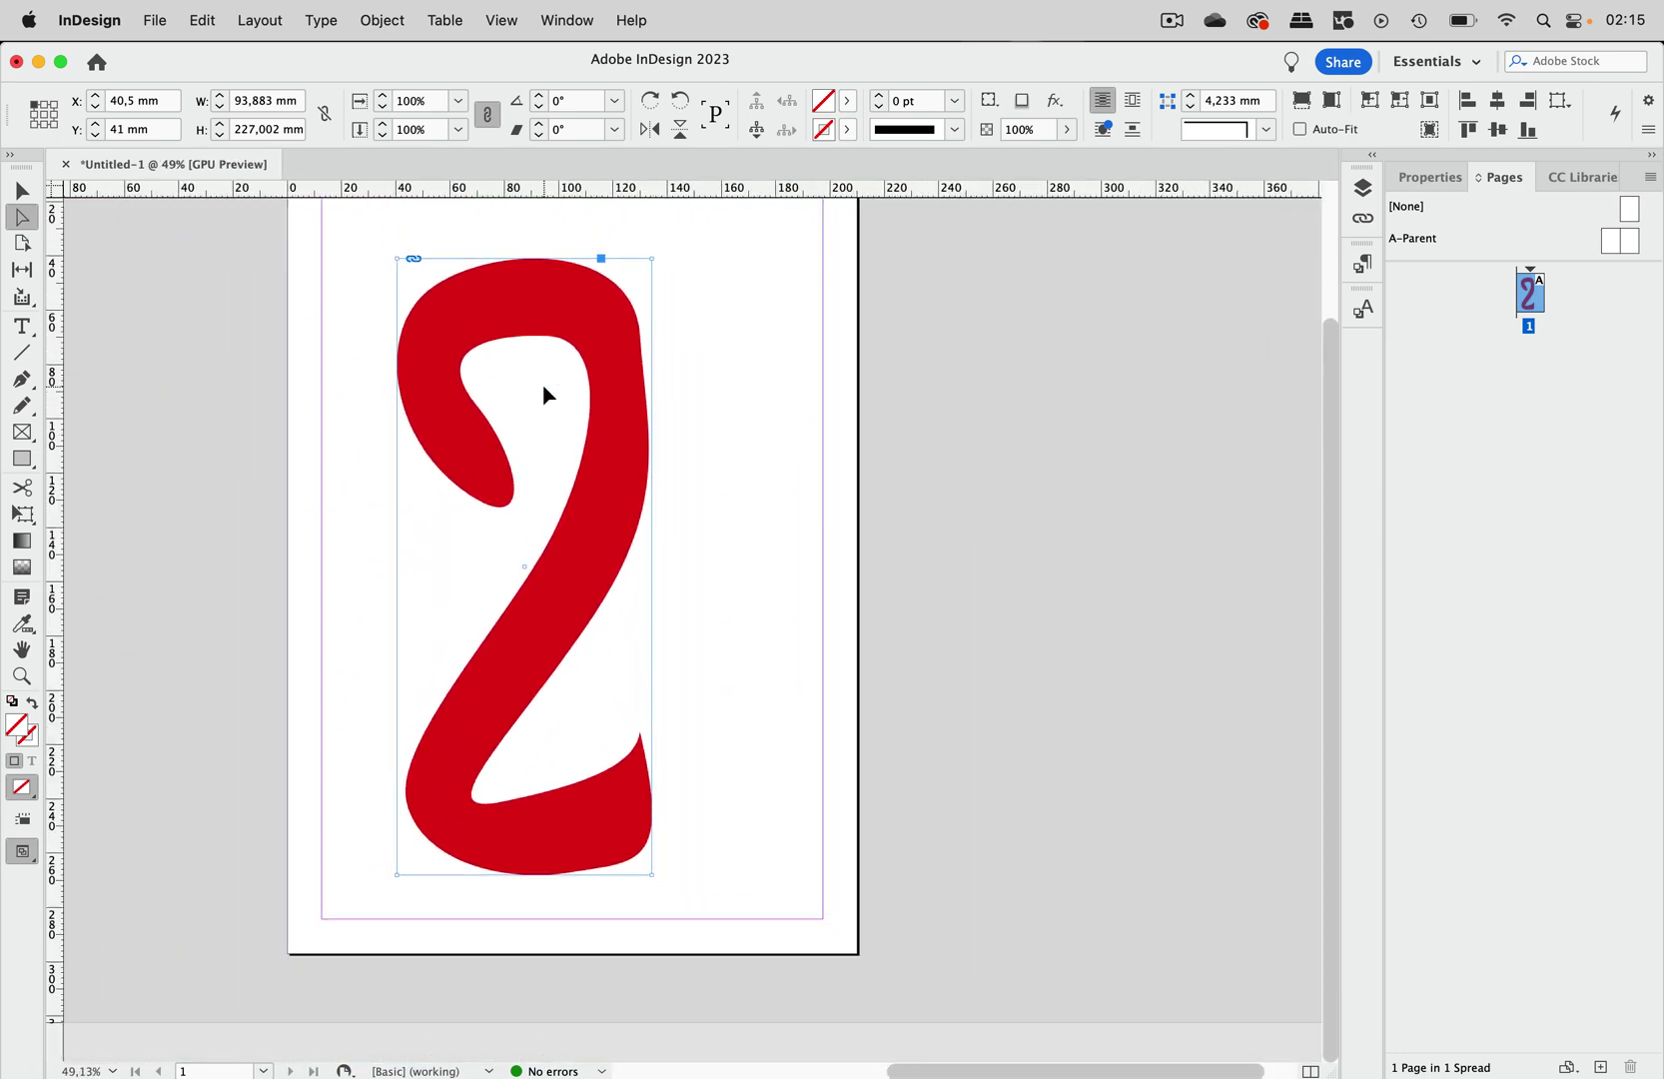
scroll(546, 393, up, 1)
click(23, 192)
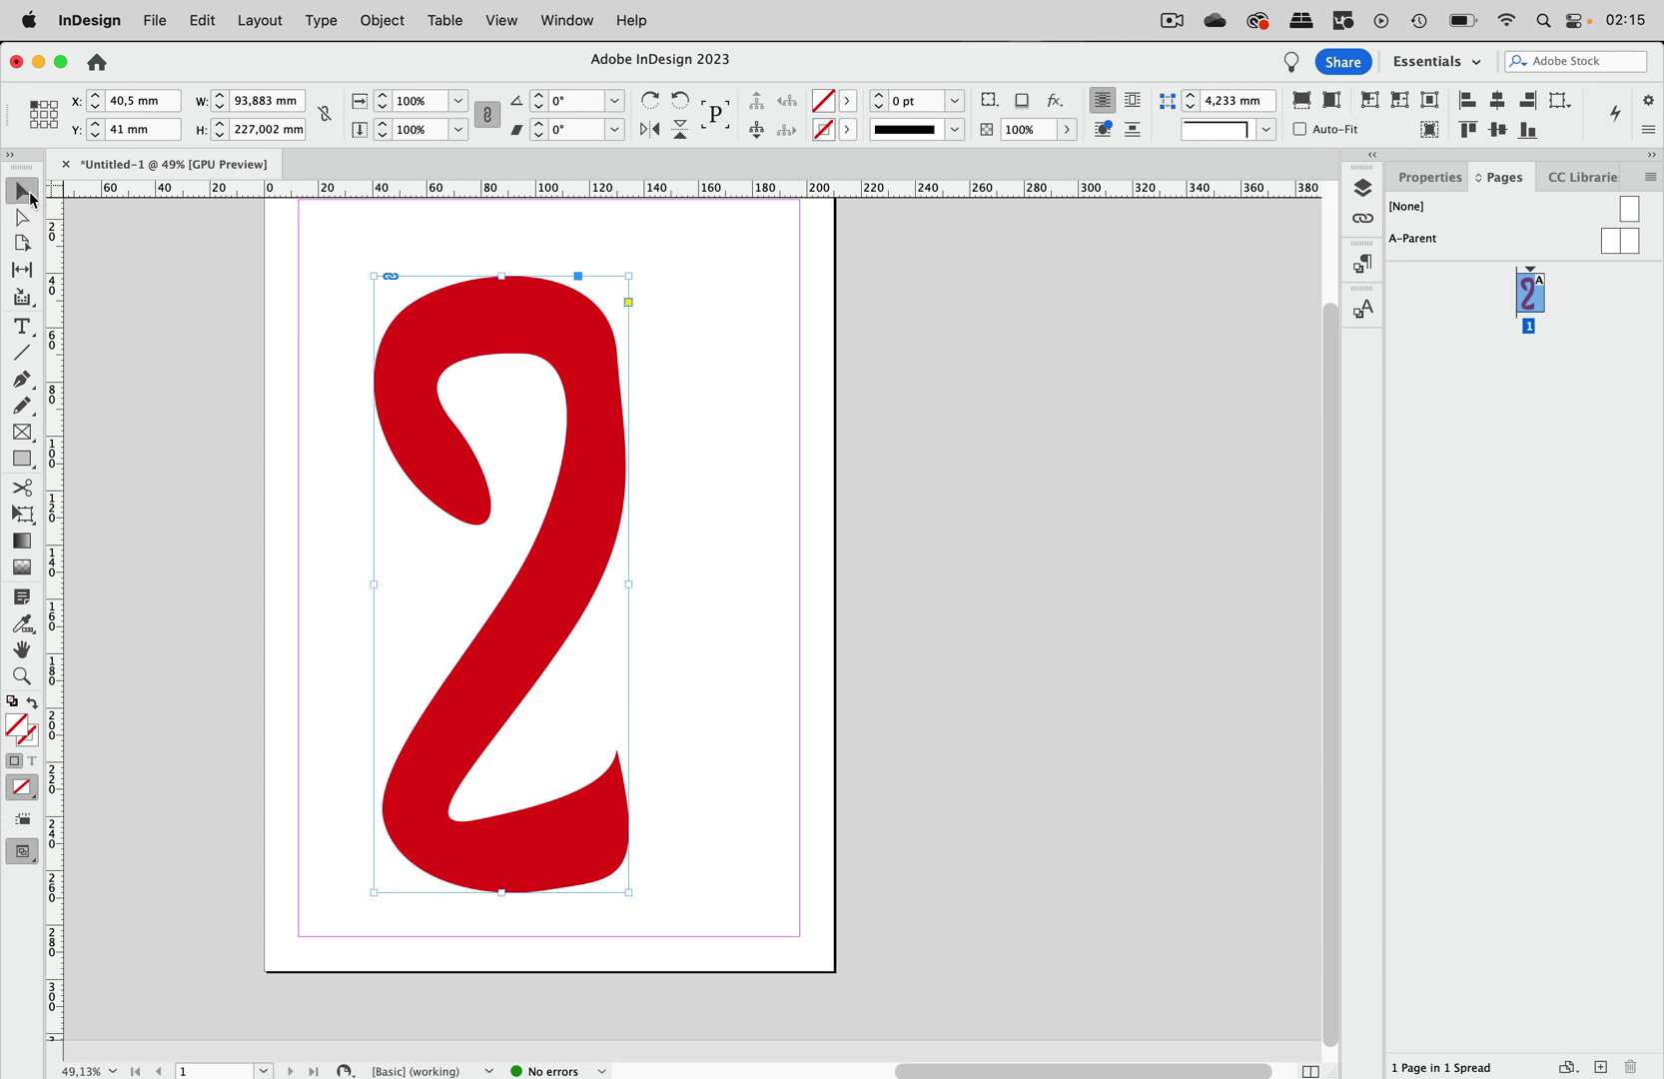
Step: Convert the selected red 2 image's clipping path into a frame
click(308, 277)
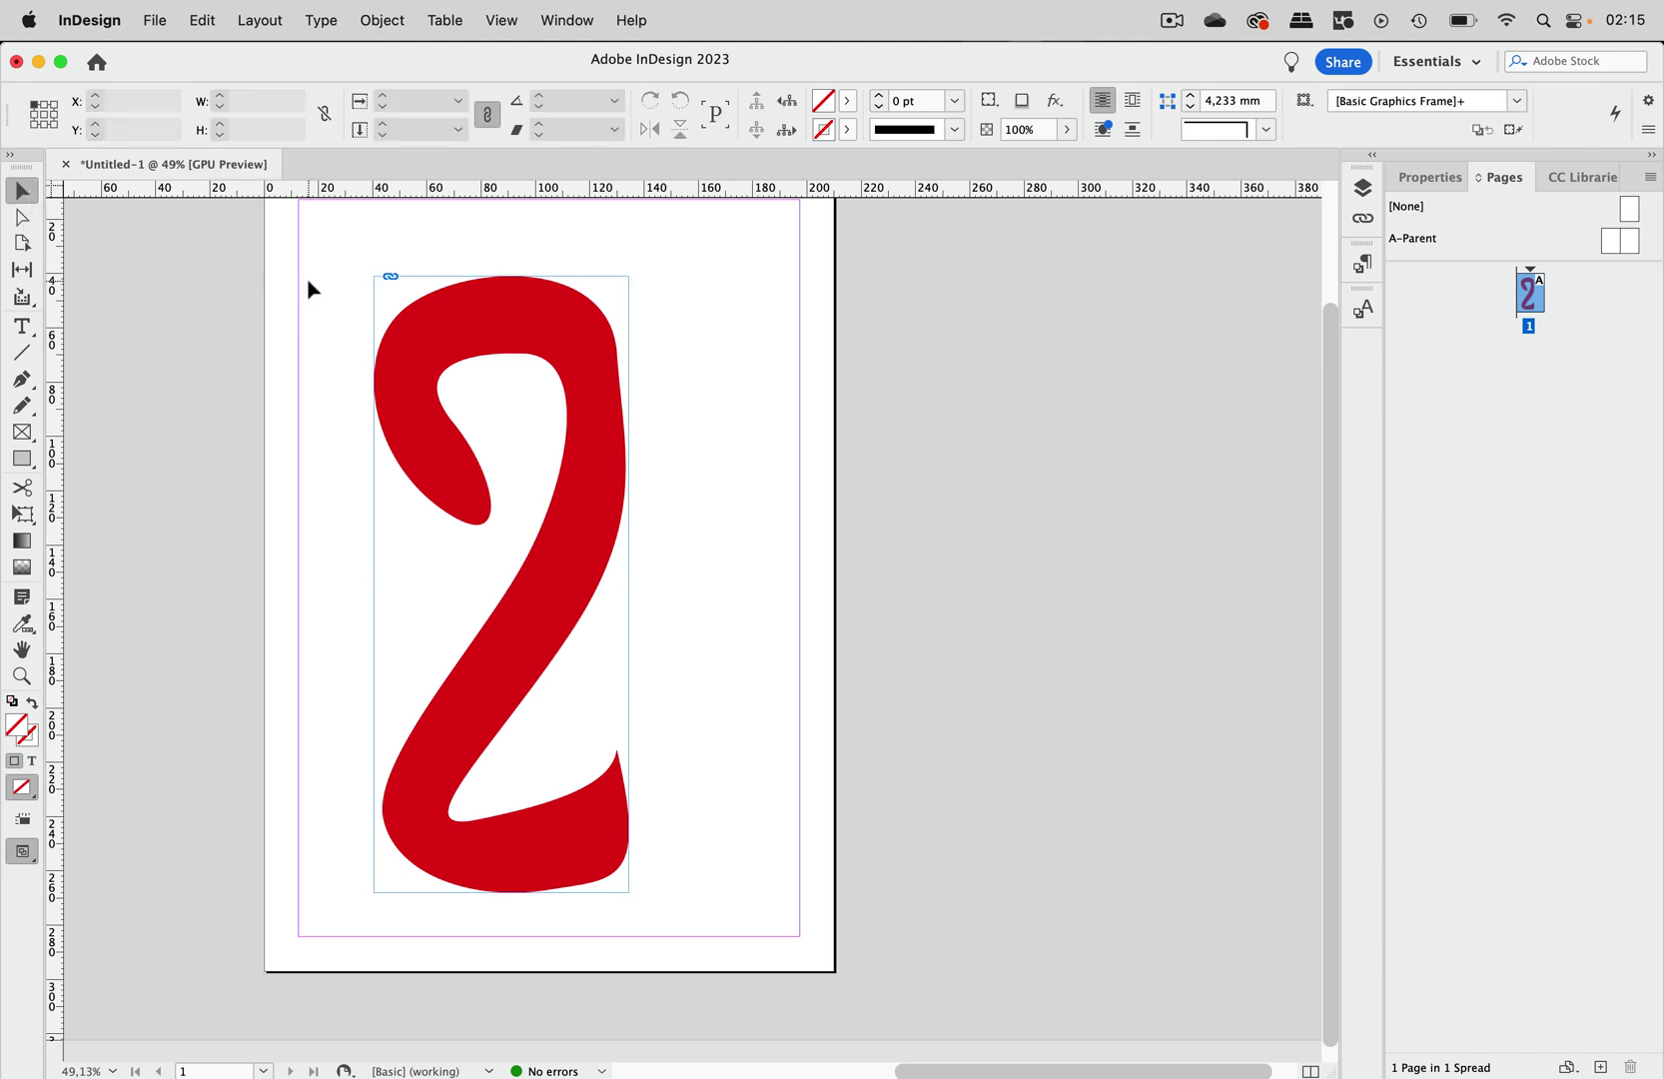
click(558, 290)
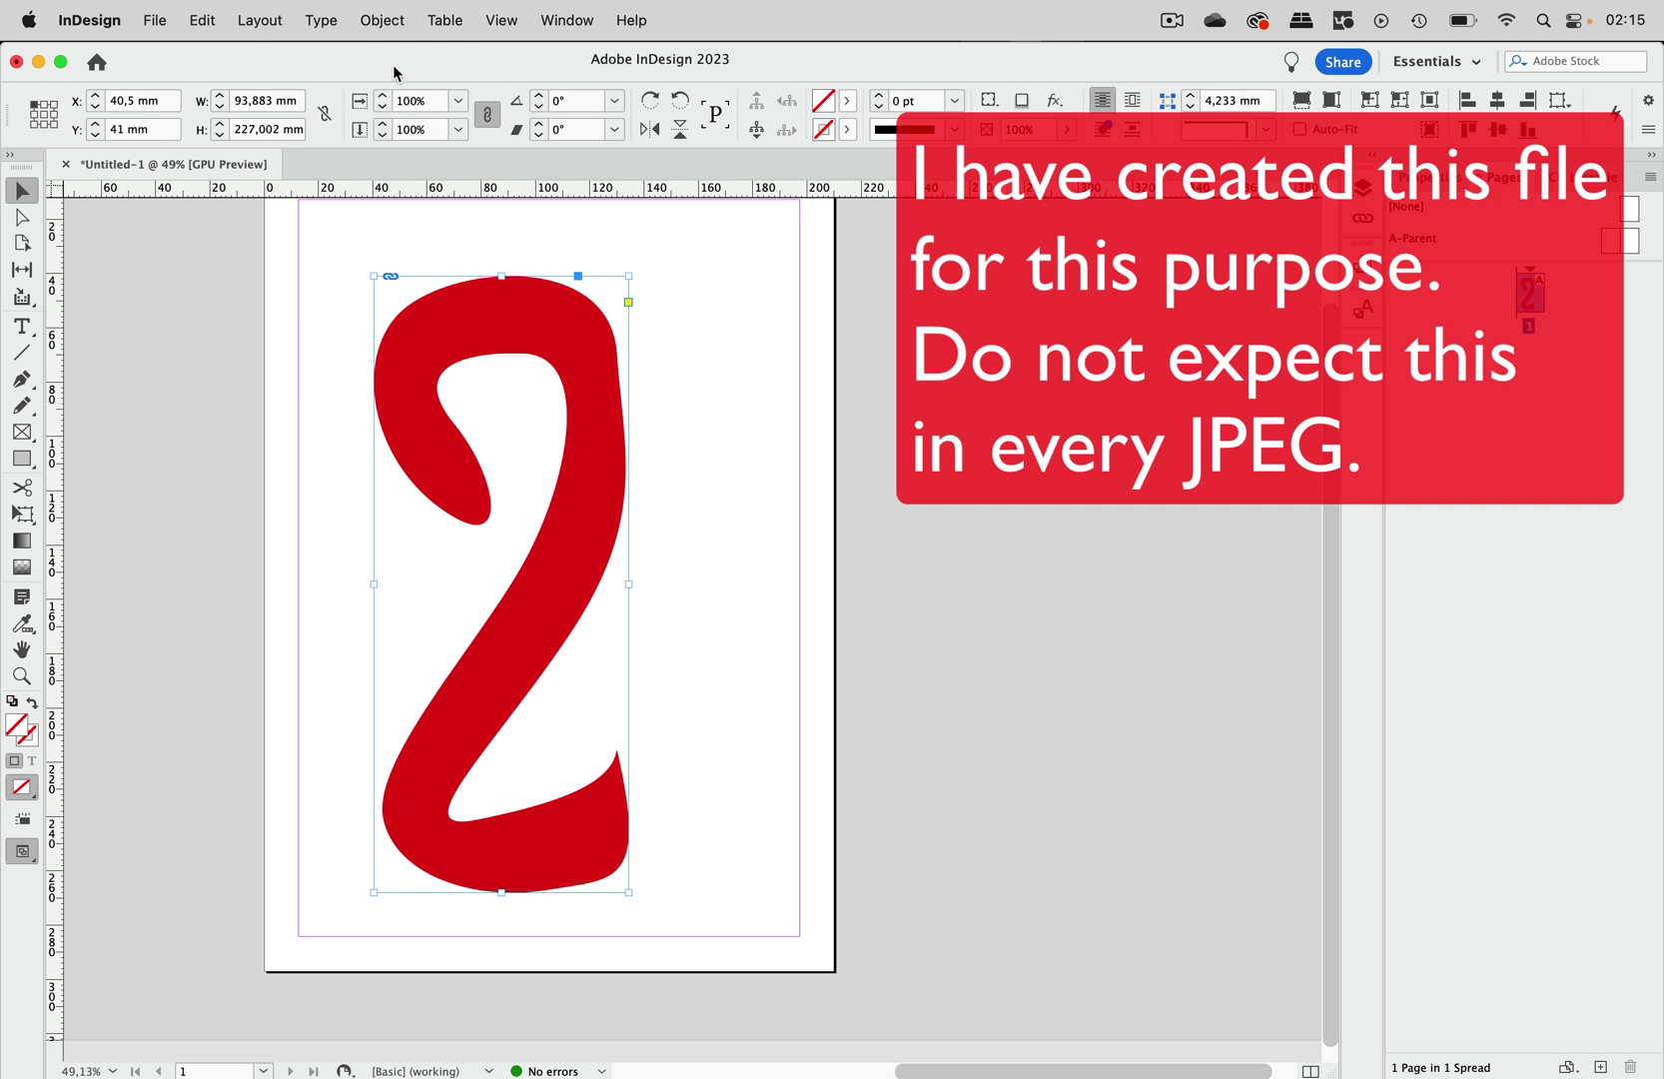
click(382, 20)
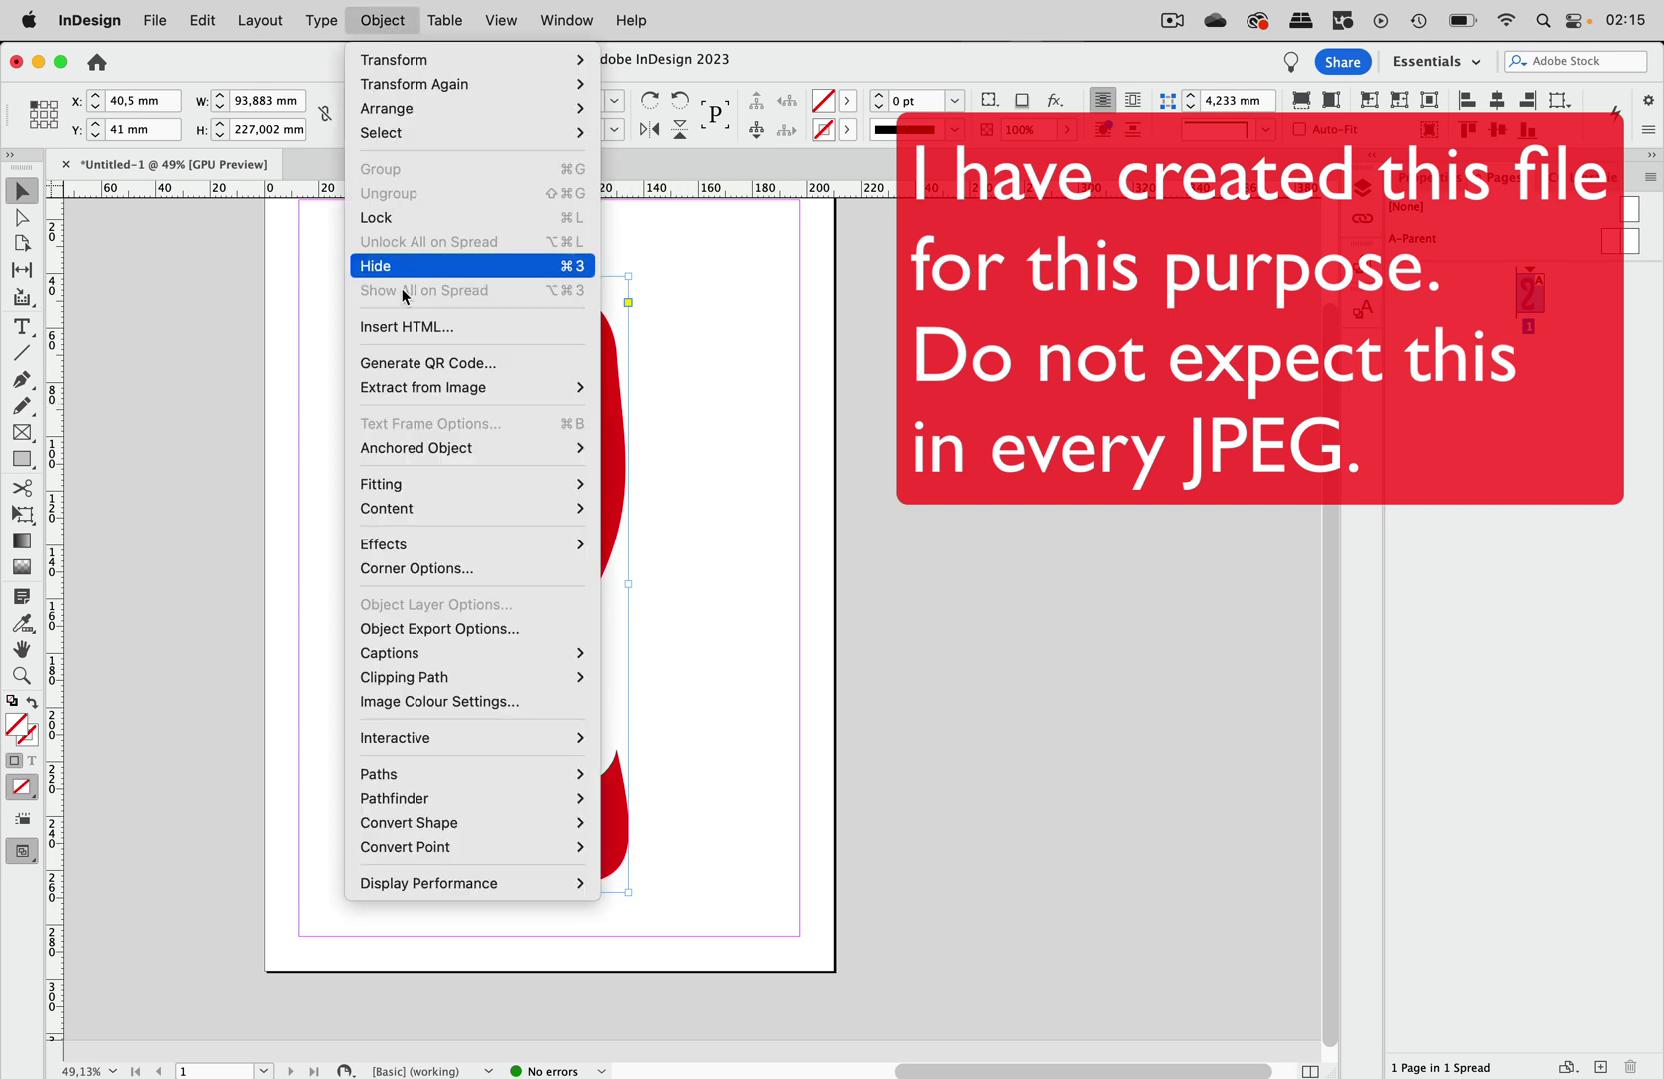
mouse_move(405, 678)
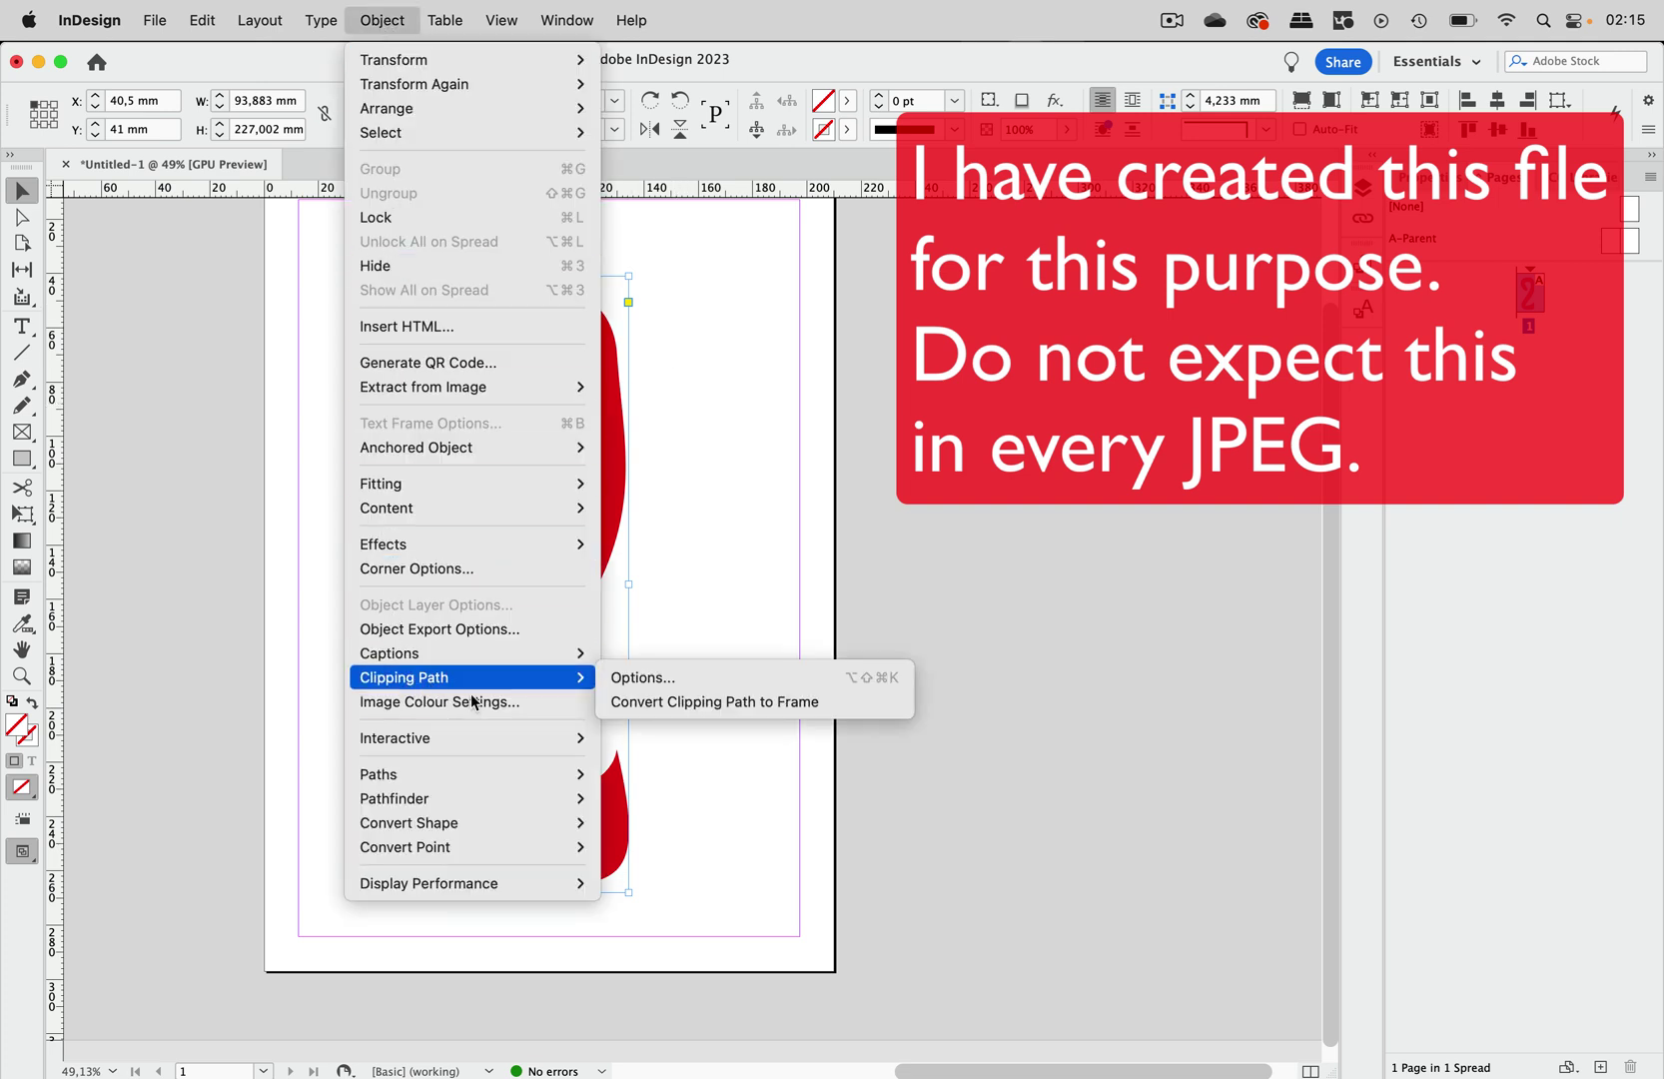
click(746, 704)
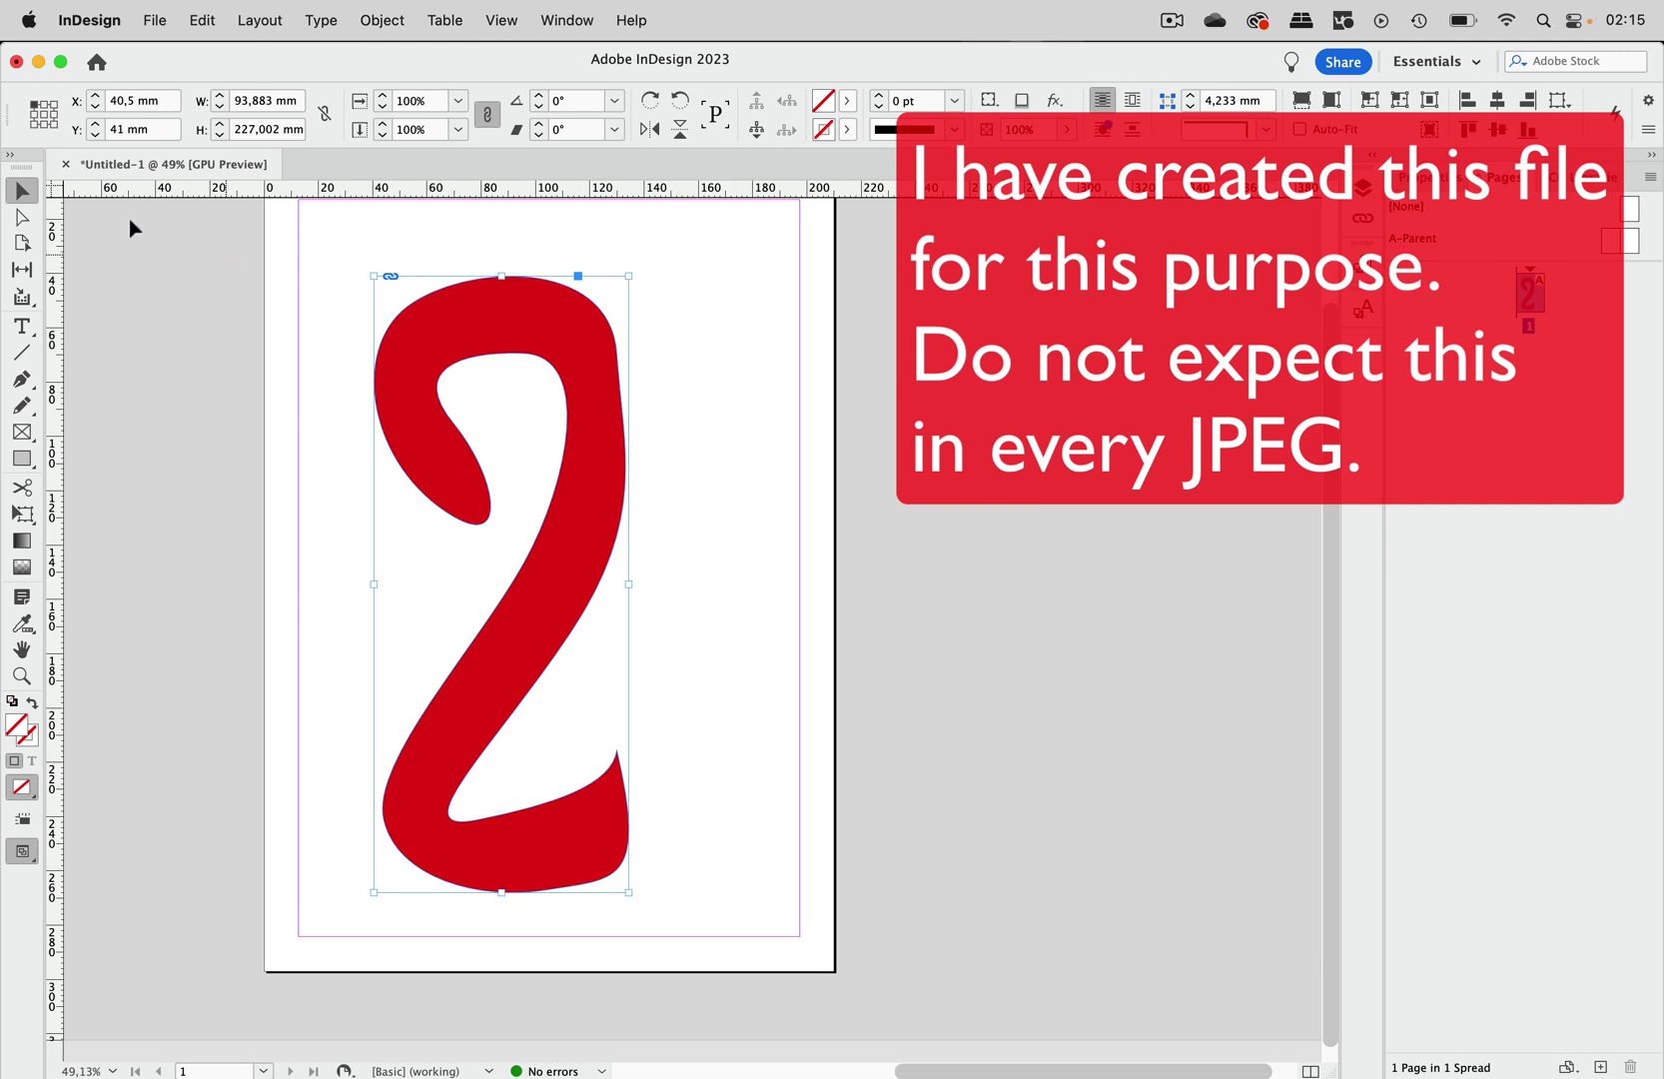
Step: Delete the red image content with Direct Selection, leaving the empty 2-shaped frame selected
click(22, 218)
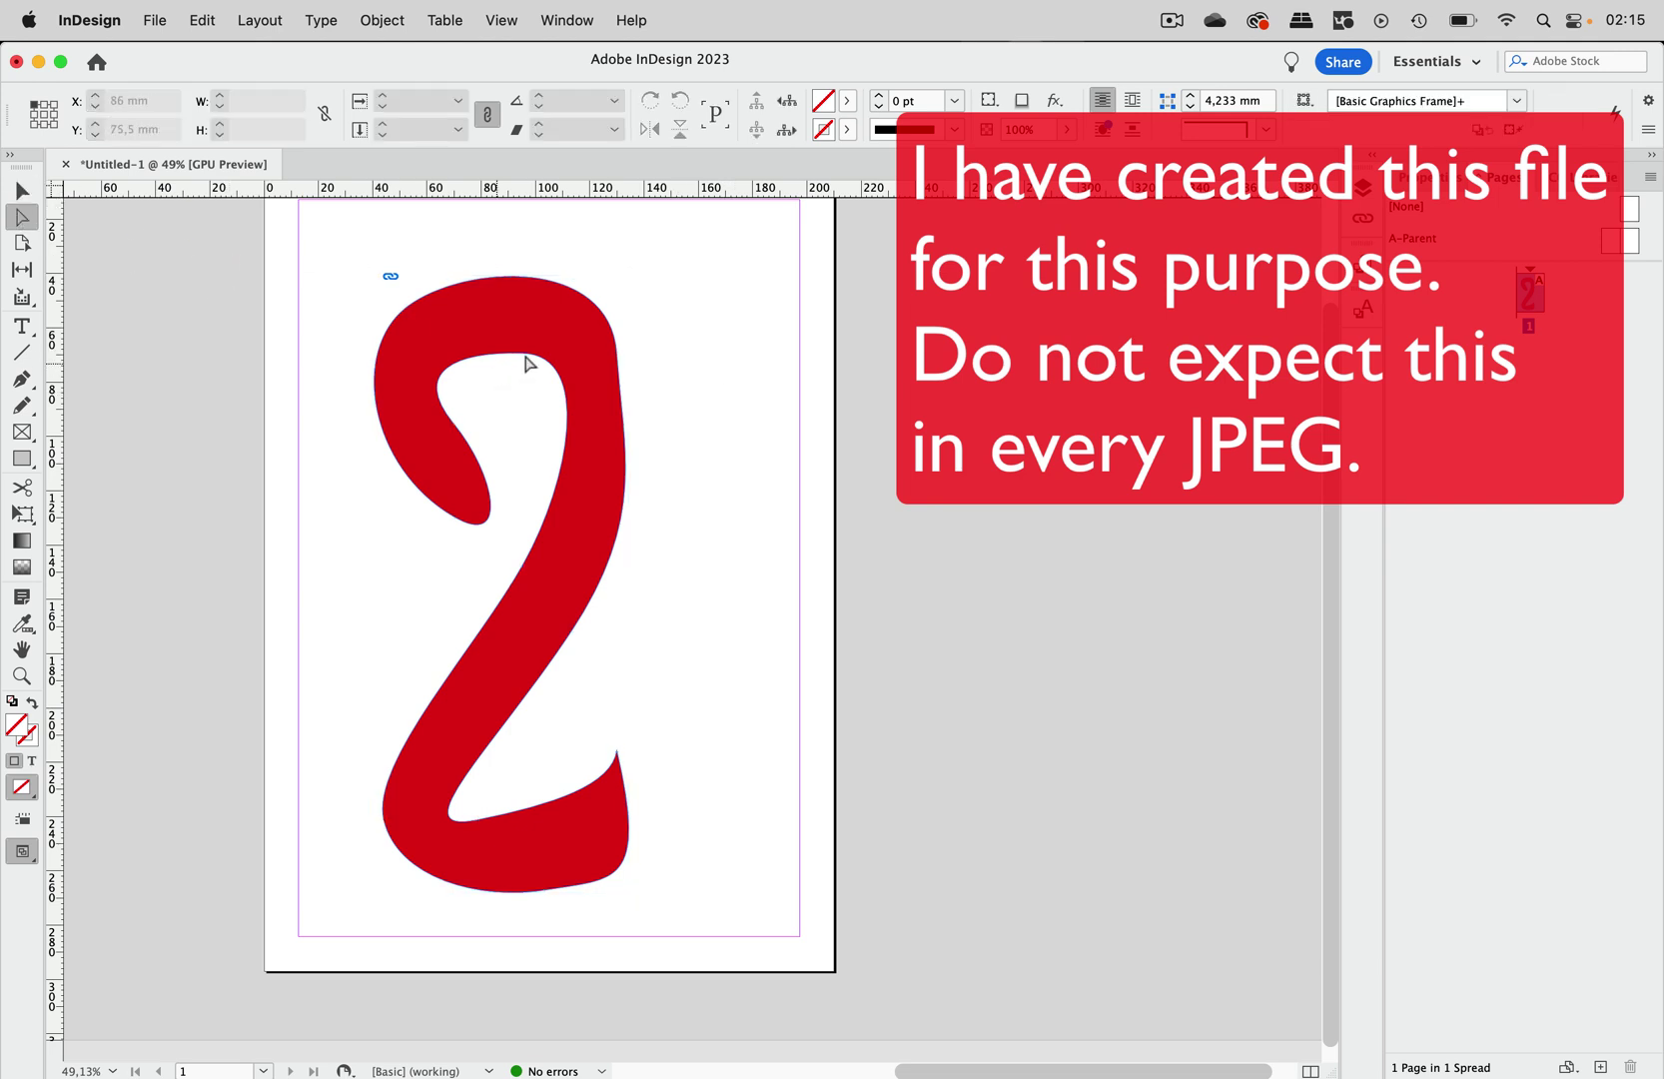
click(540, 312)
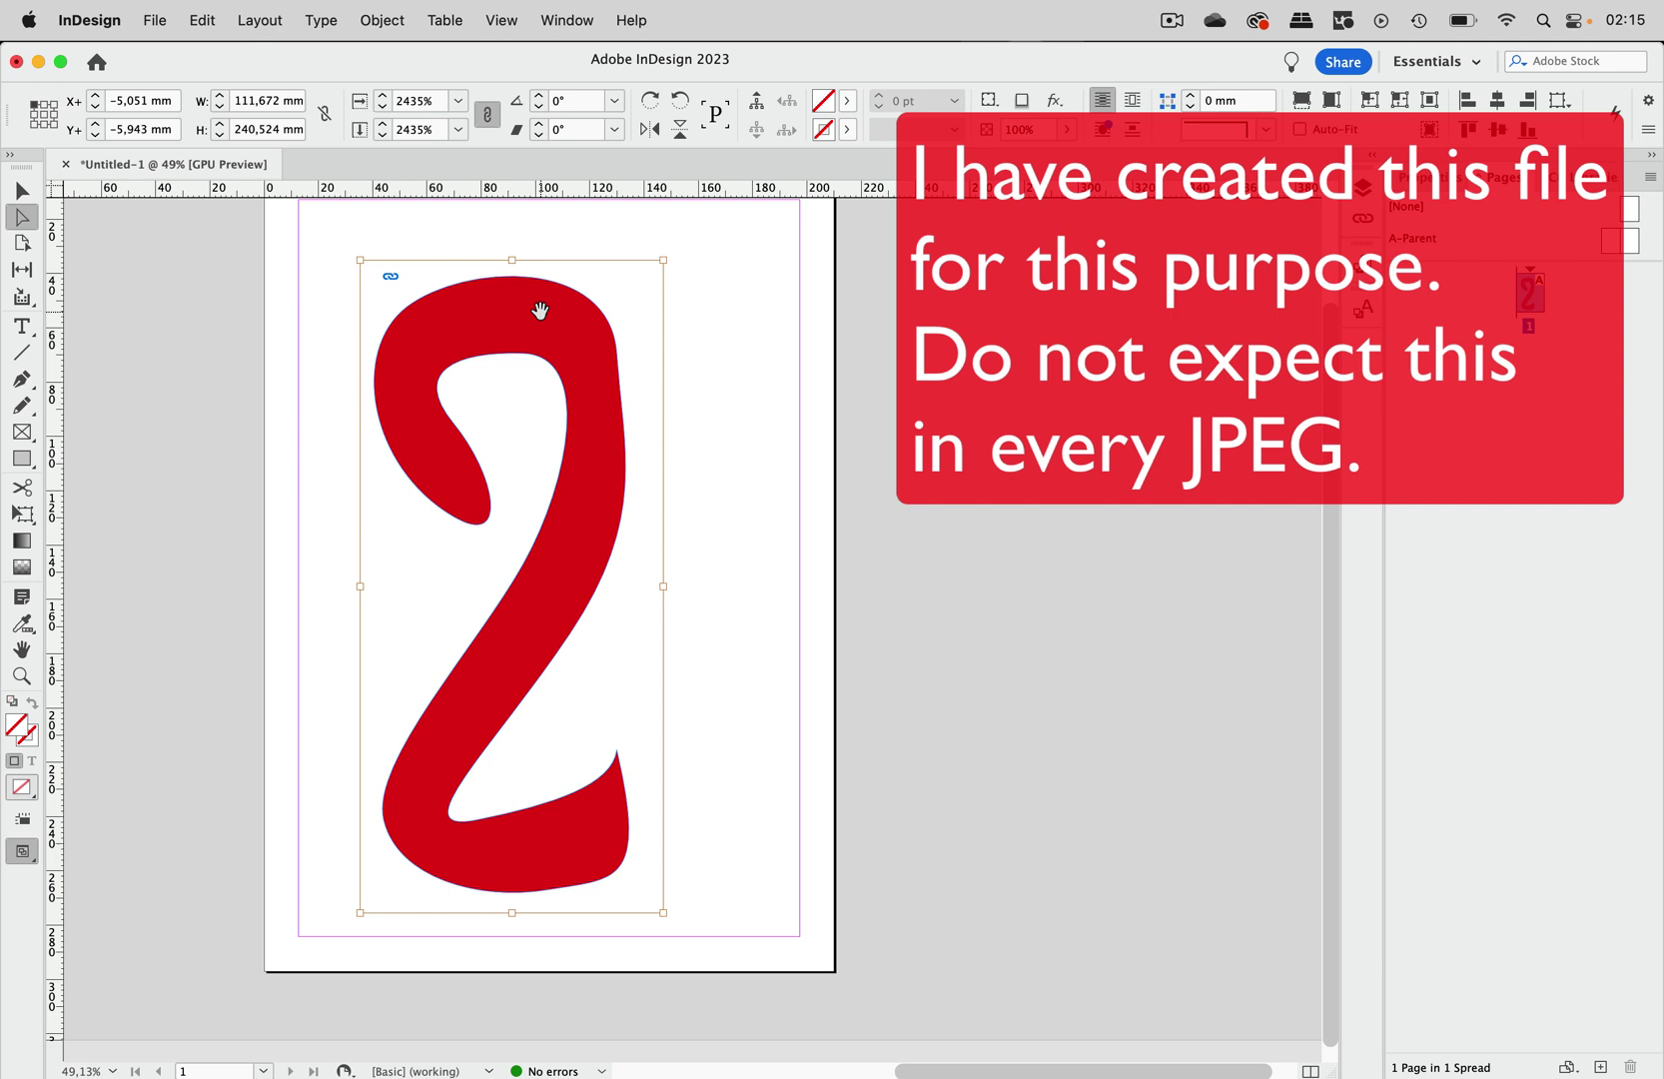
key(Delete)
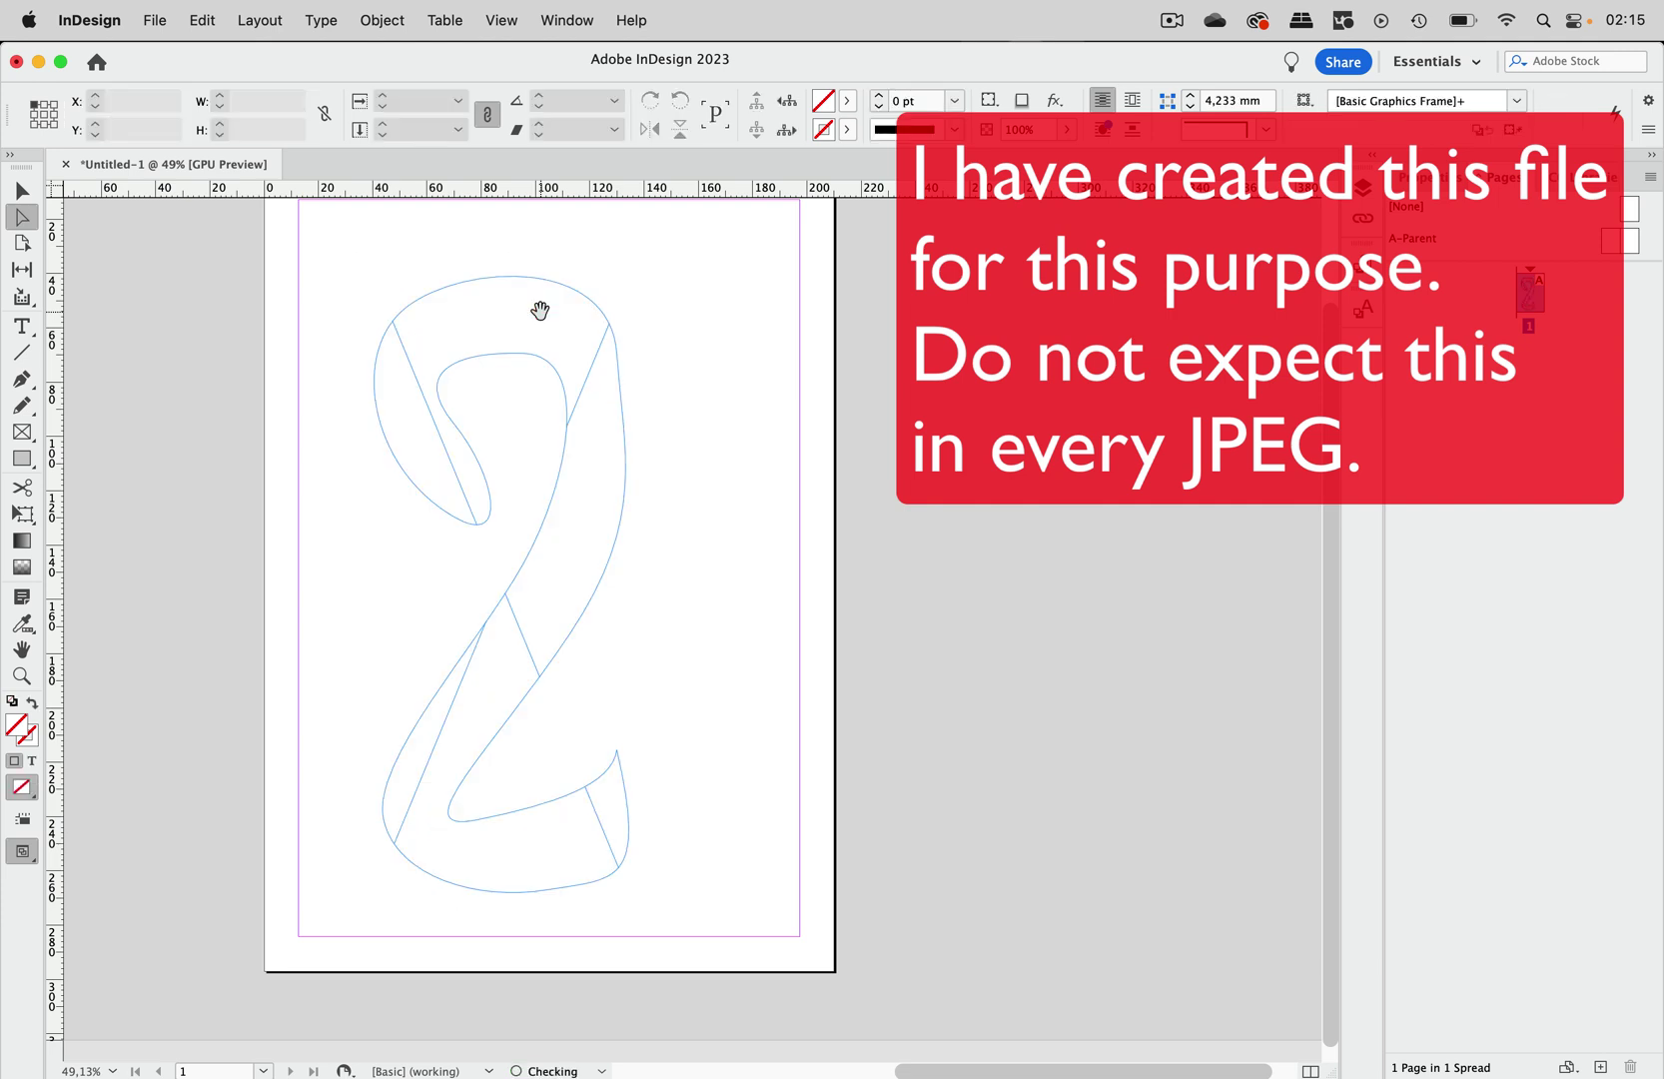
click(22, 192)
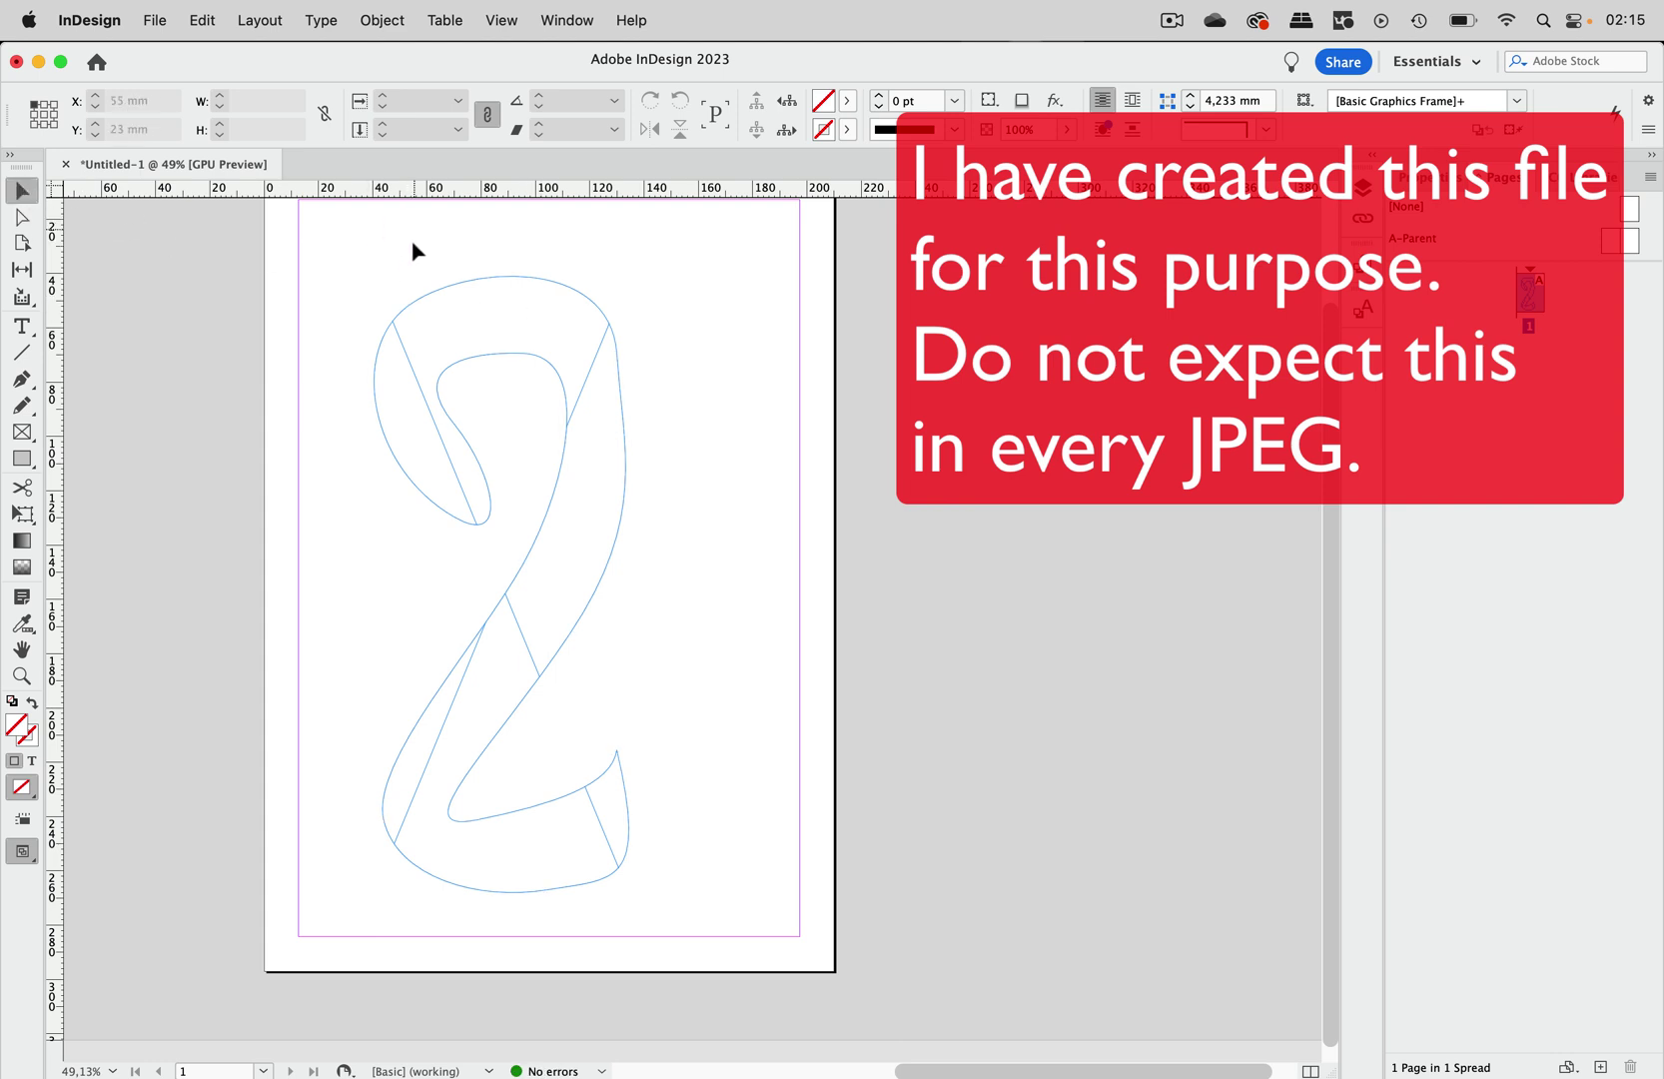
drag(411, 256, 619, 425)
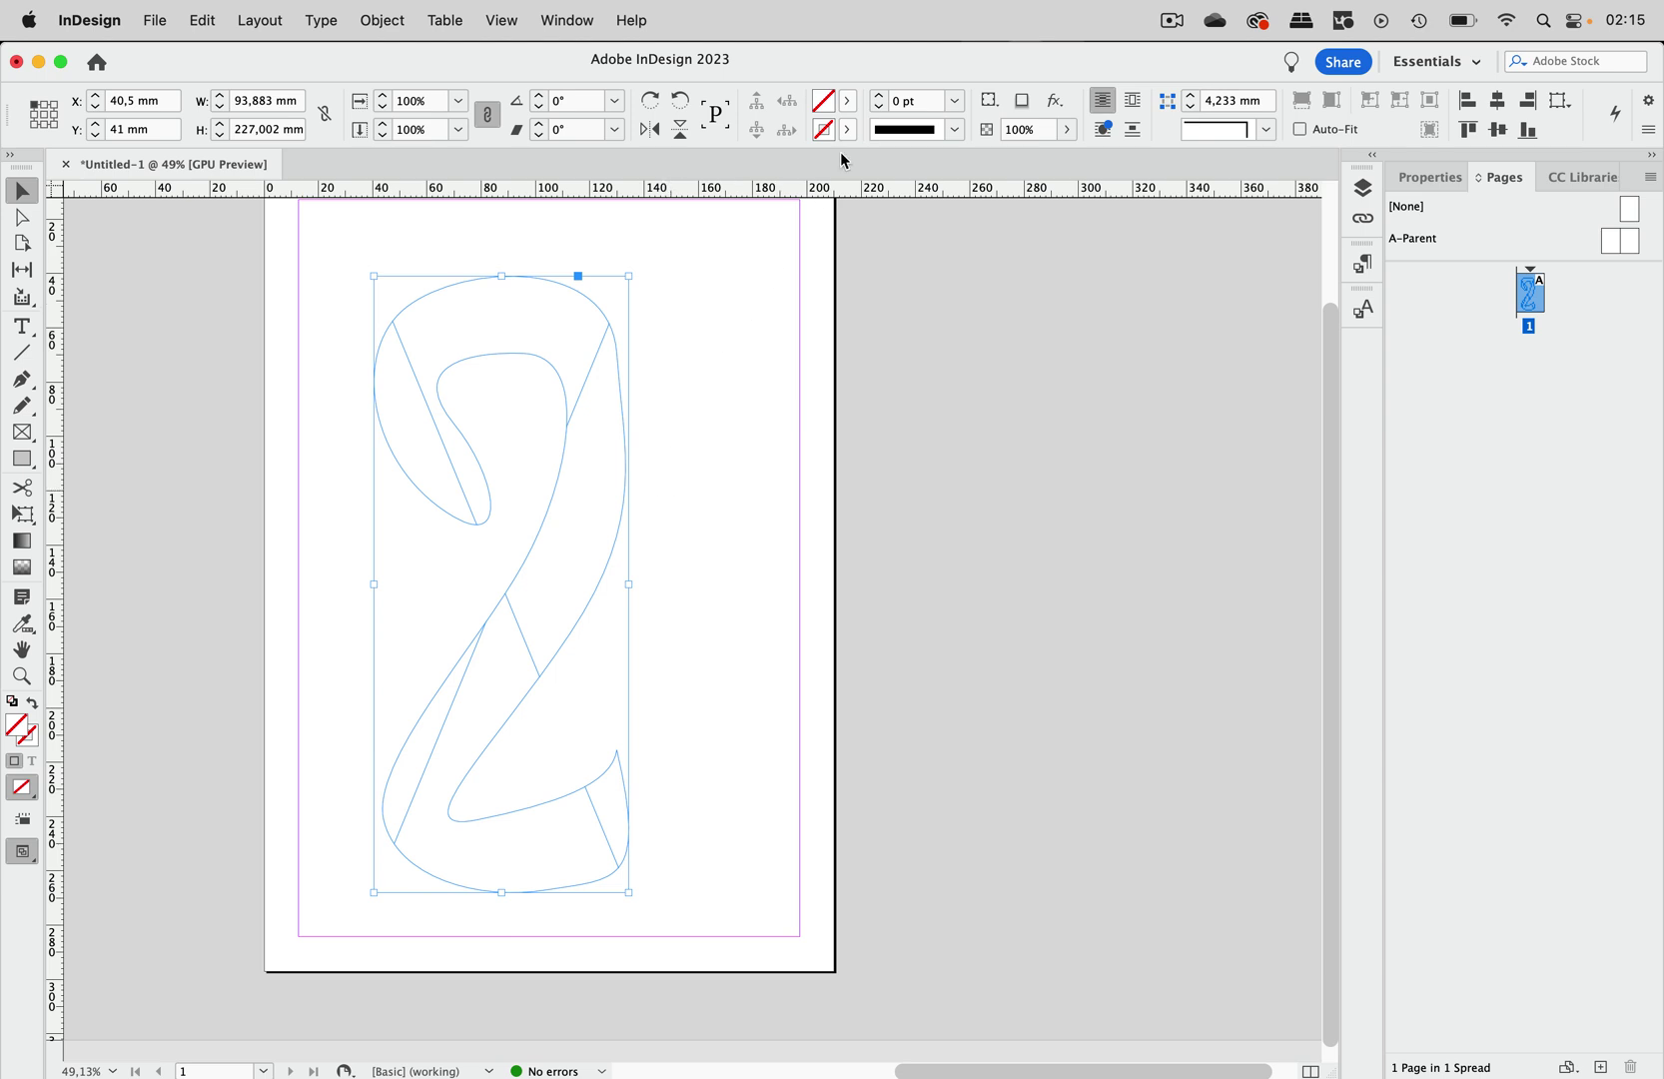
Step: Fill the 2-shaped frame with magenta (C=0 M=100 Y=0 K=0) and deselect it
click(846, 100)
click(675, 289)
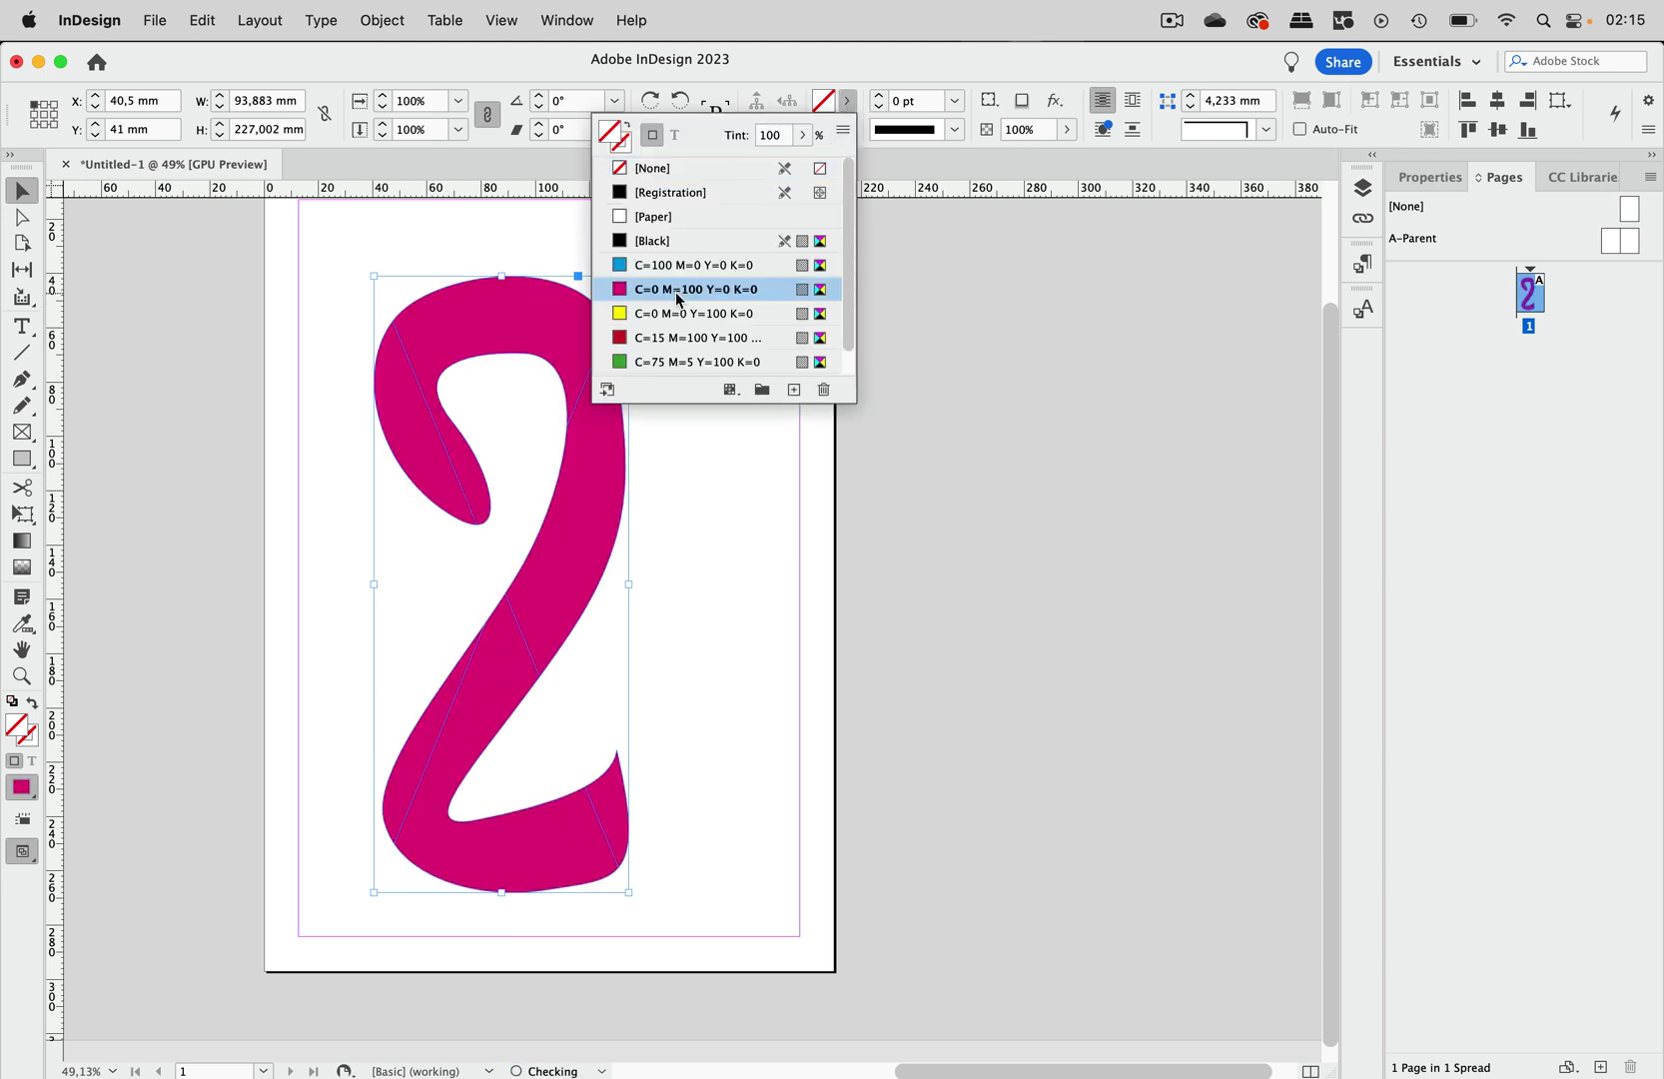
click(666, 493)
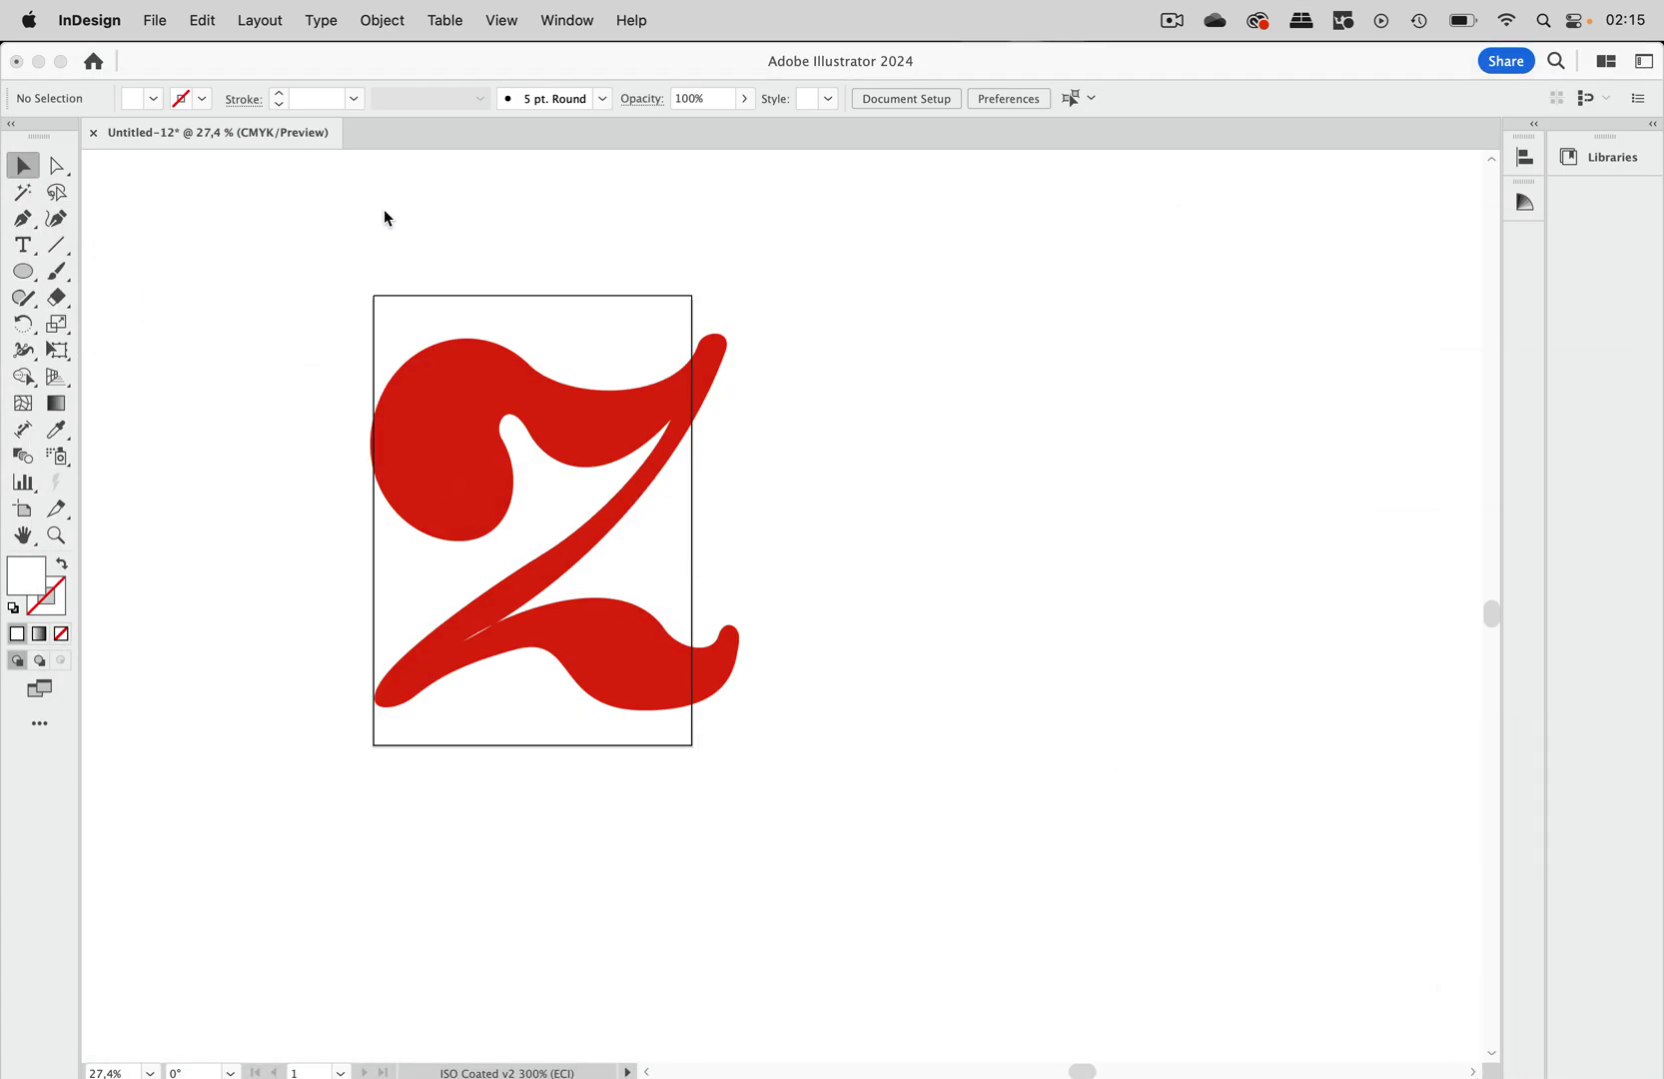
Step: Minimize Illustrator so Finder's Neuer Ordner mit Objekten folder is back in front
click(385, 209)
click(38, 61)
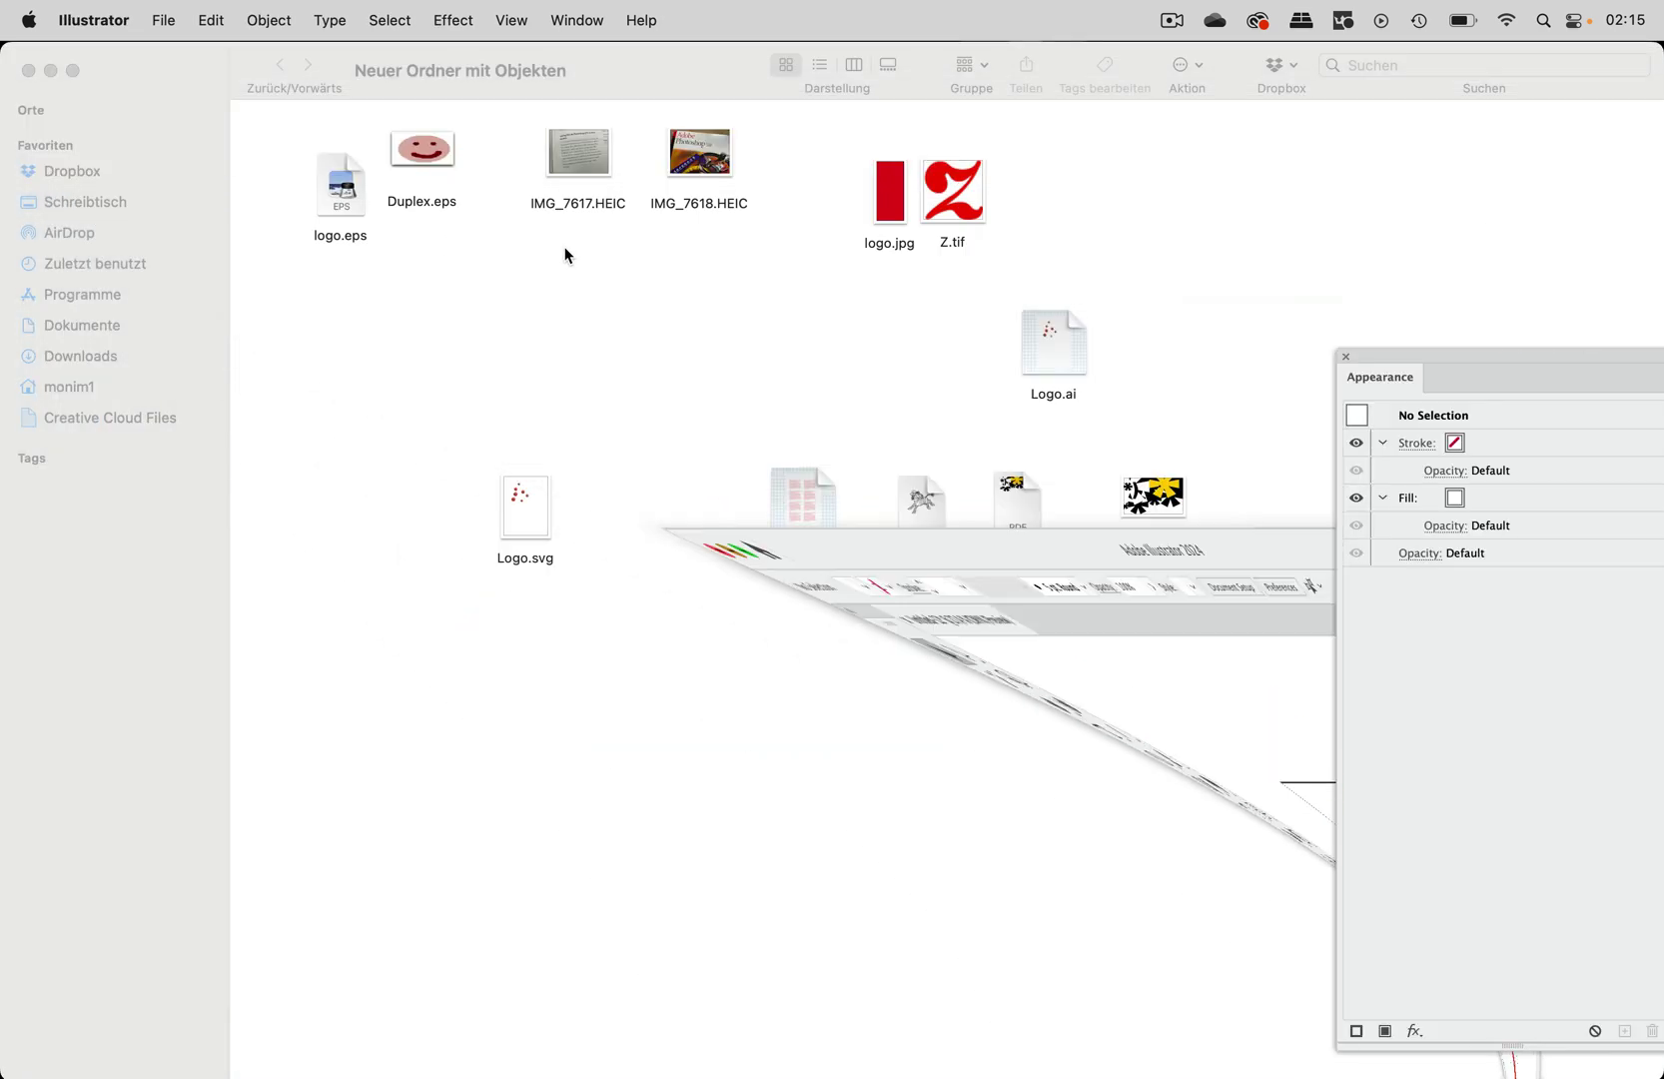